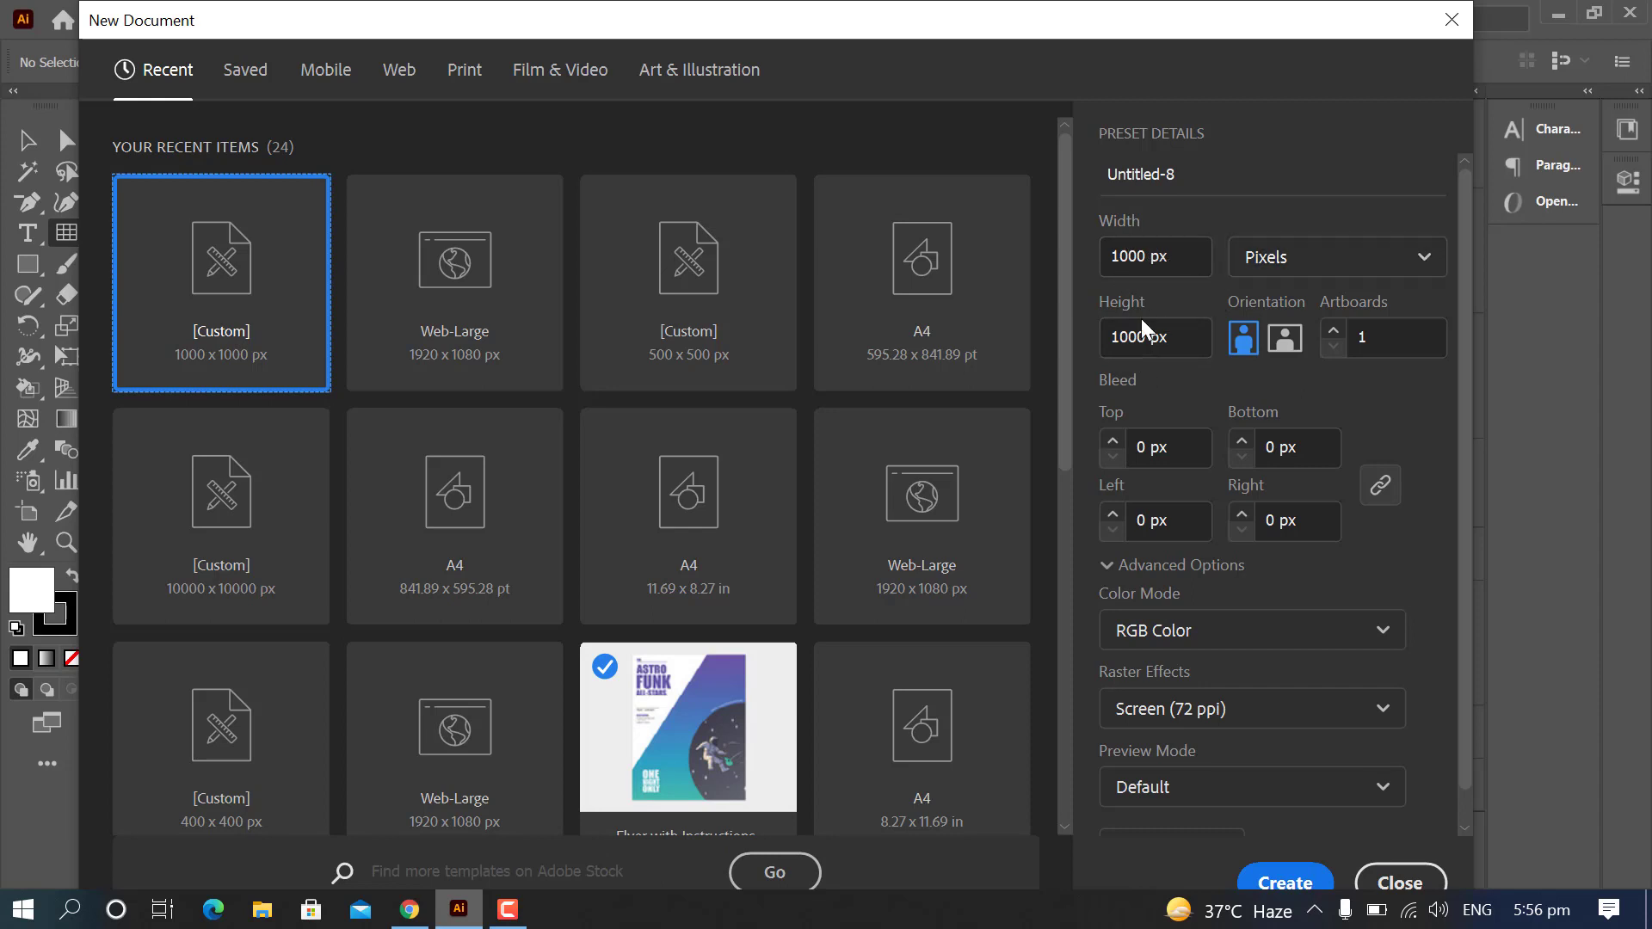
- Create a 1000 × 1000 px document and add a 1000 × 1000 px rectangular grid with 100 horizontal and 100 vertical dividers
{"action": "left_click", "coordinate": [1286, 883]}
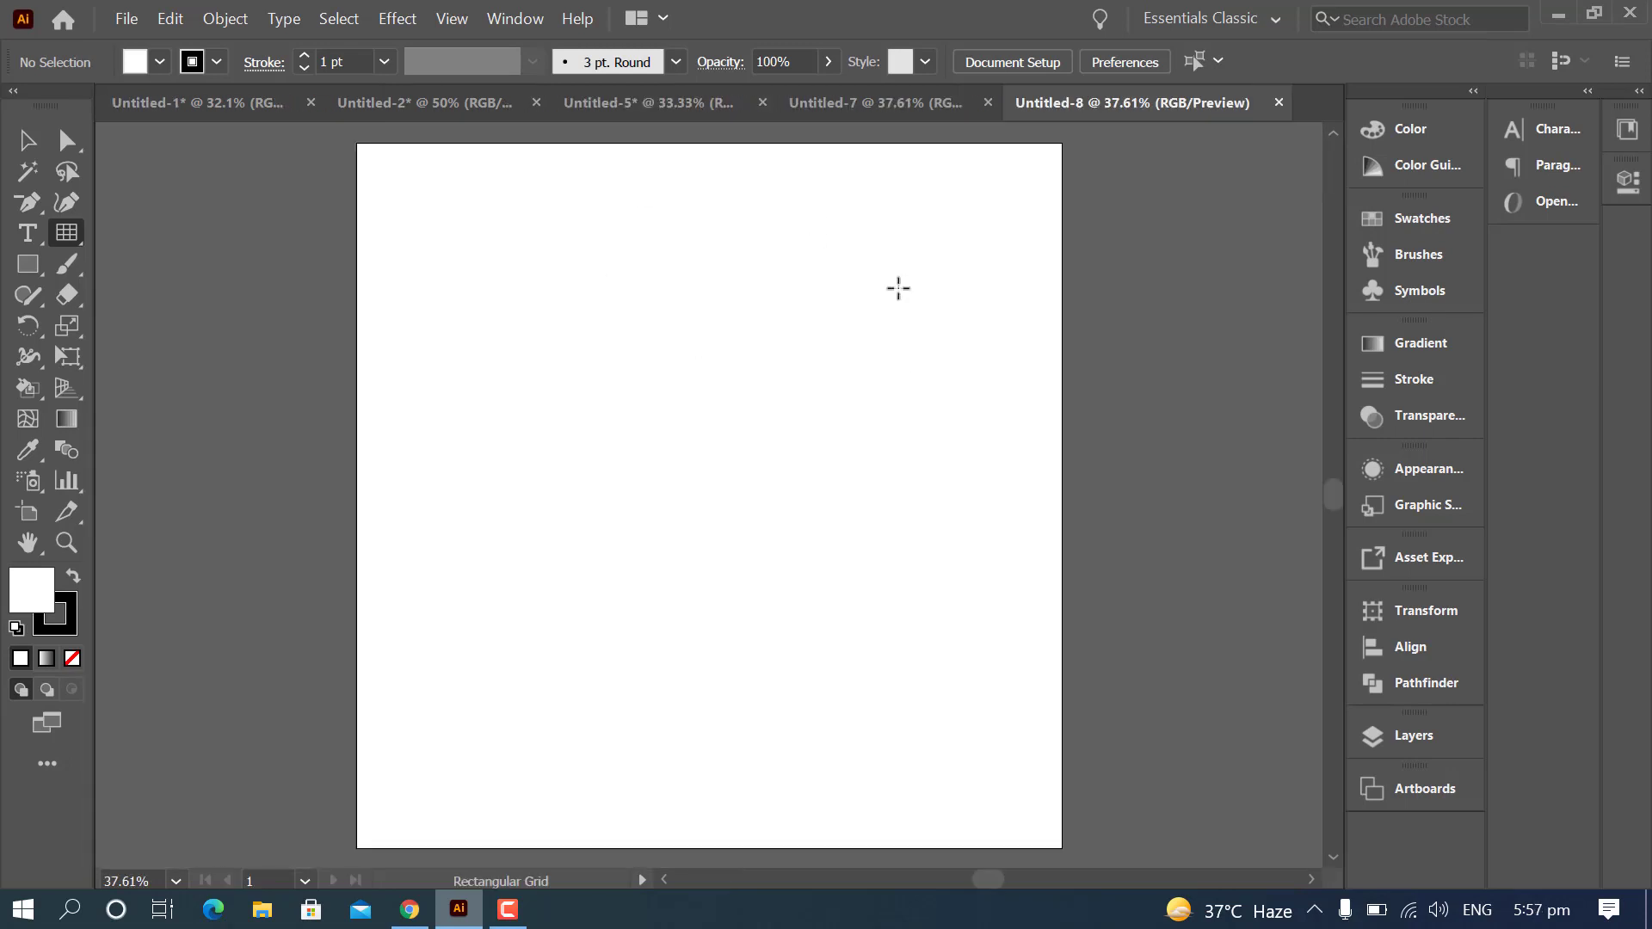
{"action": "left_click", "coordinate": [69, 234]}
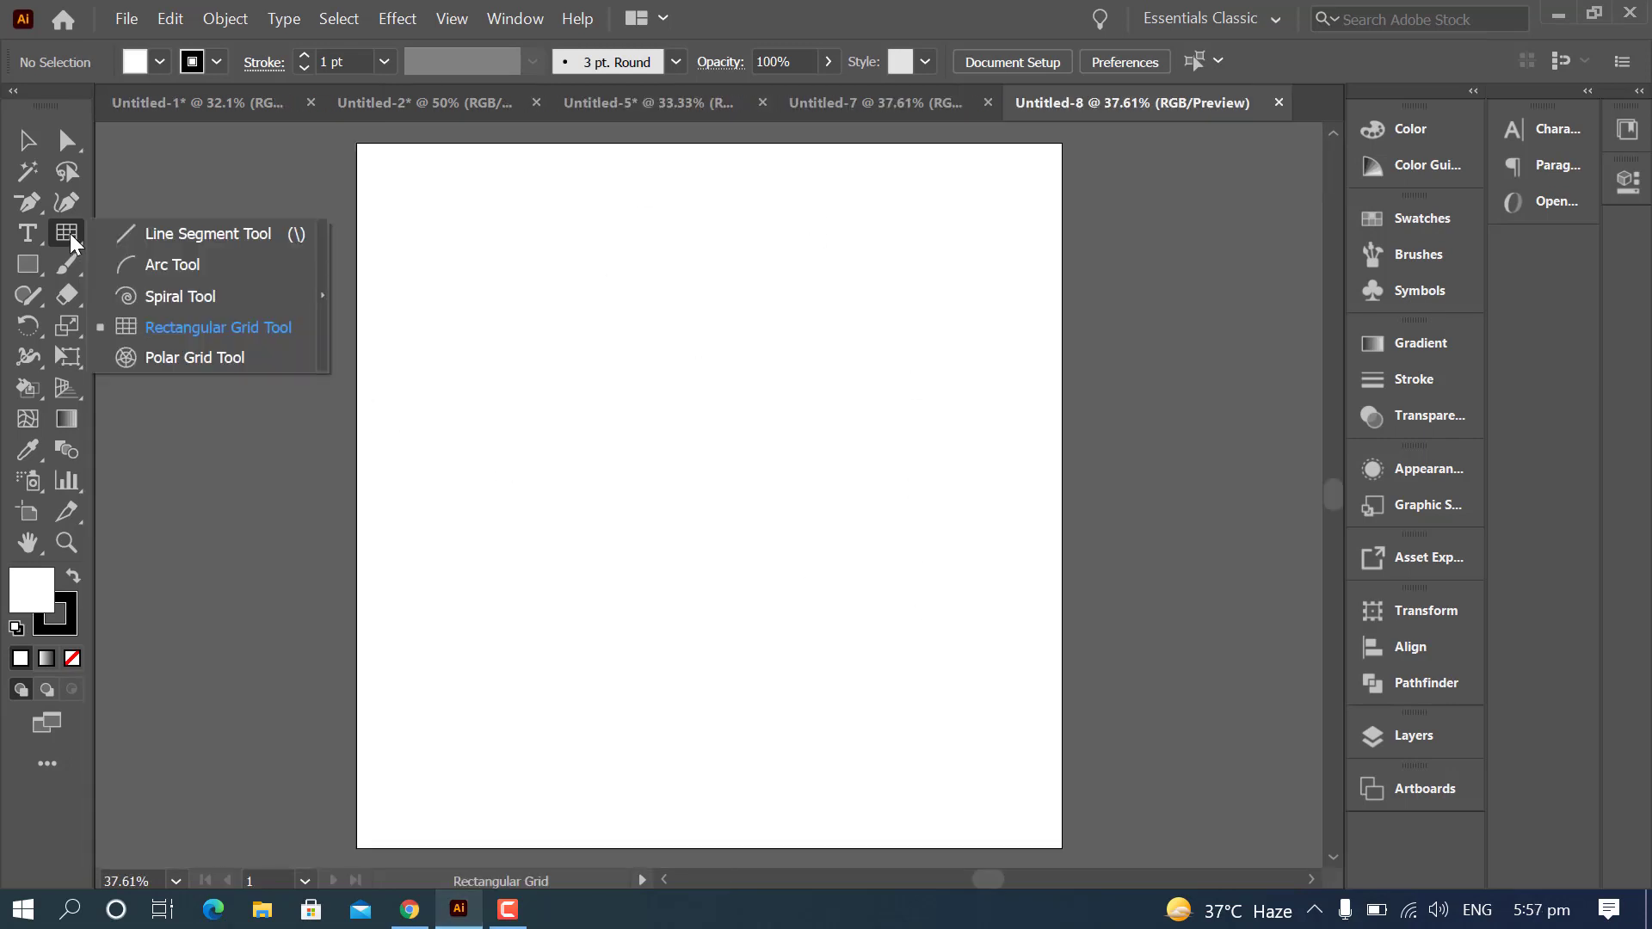
{"action": "left_click", "coordinate": [253, 328]}
{"action": "left_click", "coordinate": [280, 339]}
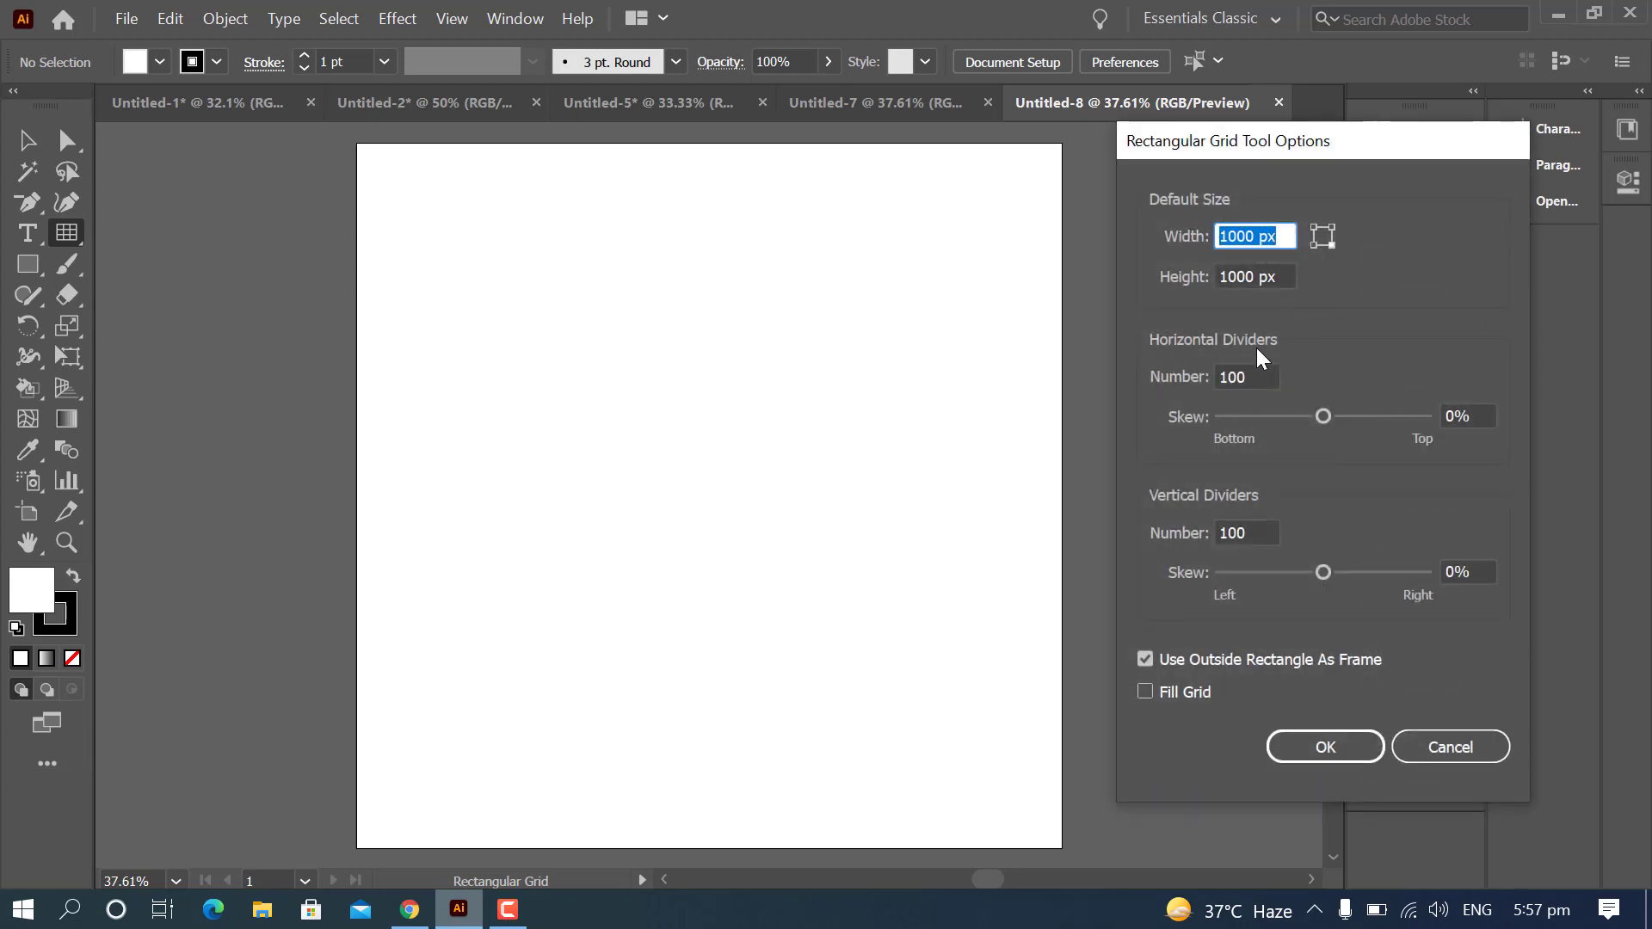
{"action": "left_click", "coordinate": [1257, 377]}
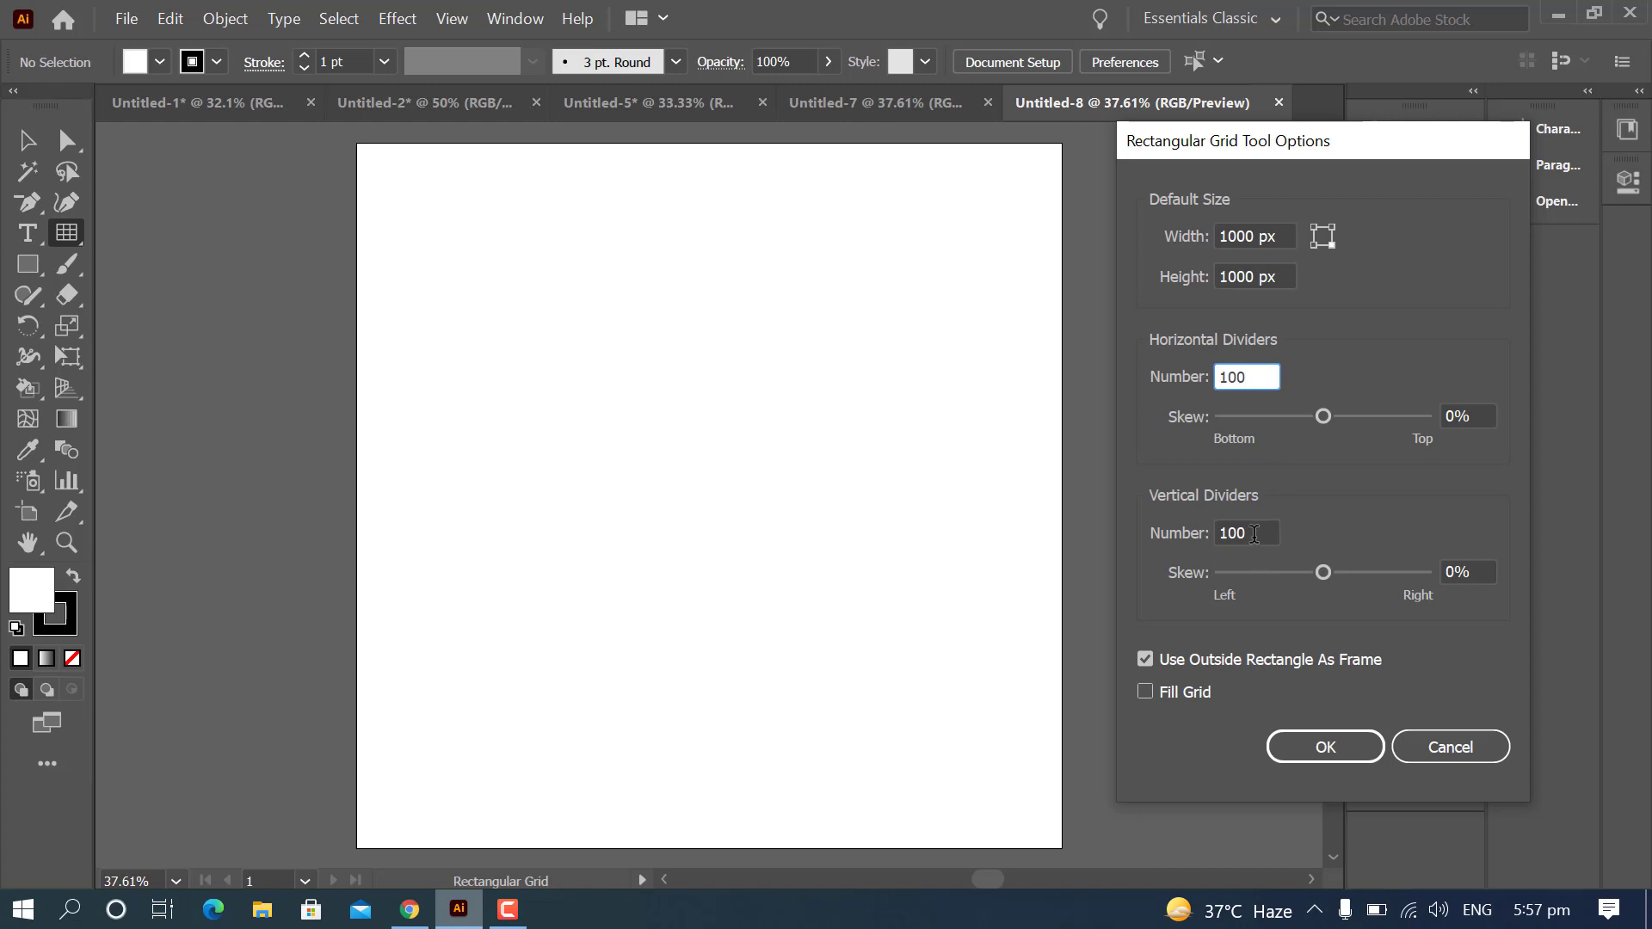
{"action": "left_click", "coordinate": [1255, 535]}
{"action": "left_click", "coordinate": [1322, 747]}
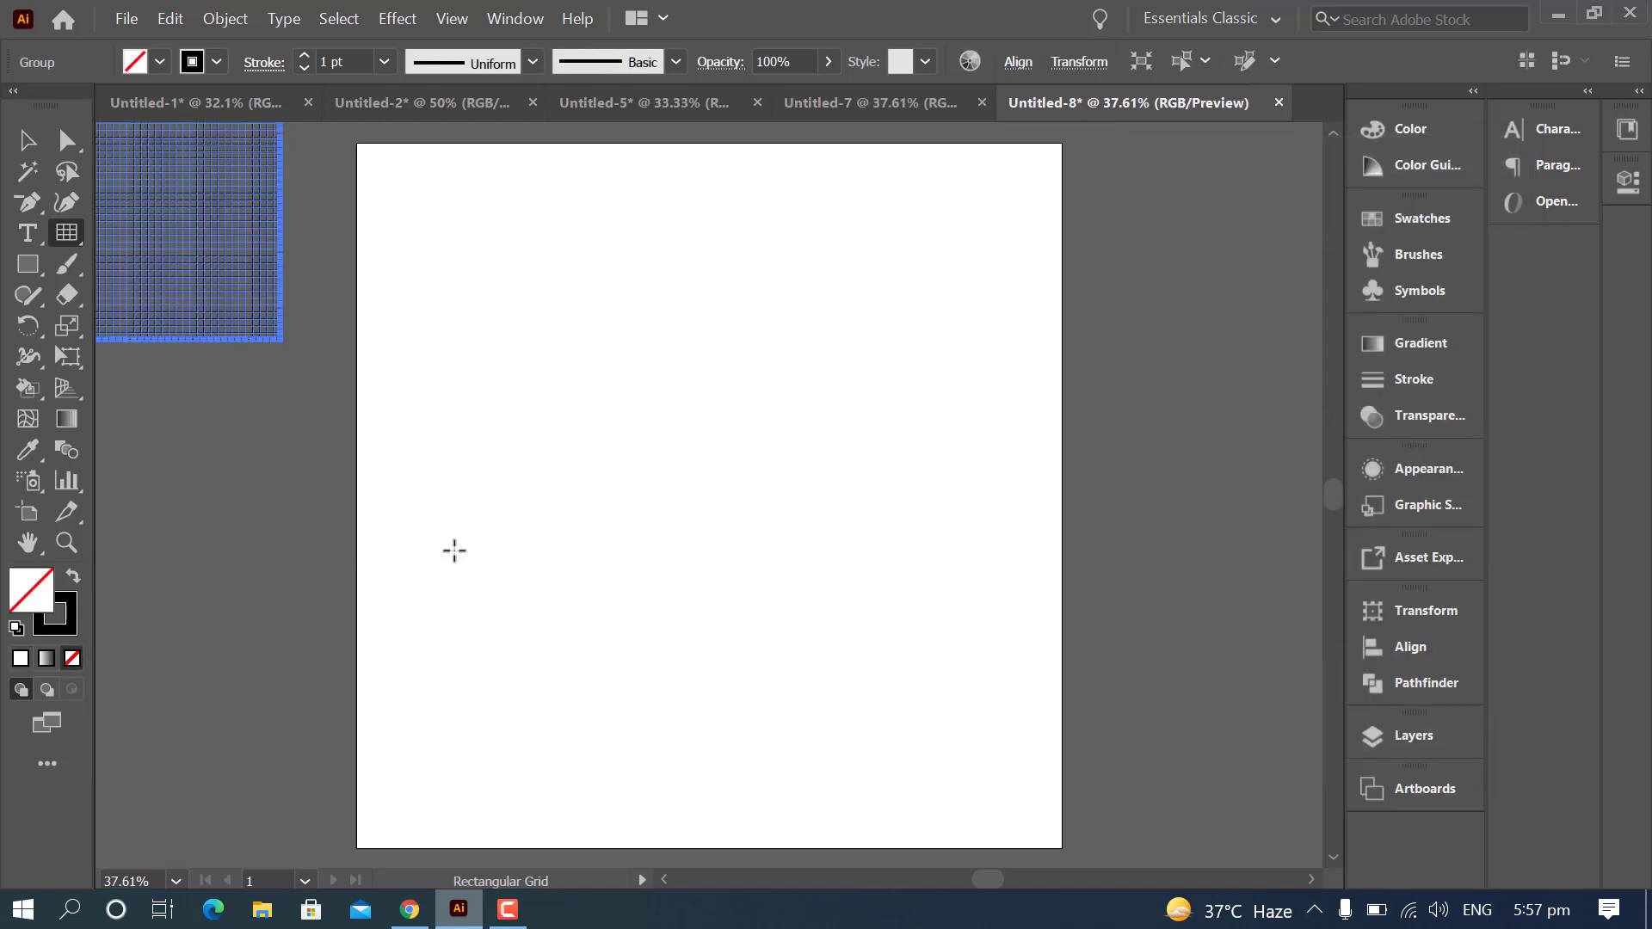
- Center the grid horizontally and vertically on the artboard
{"action": "left_click", "coordinate": [25, 140]}
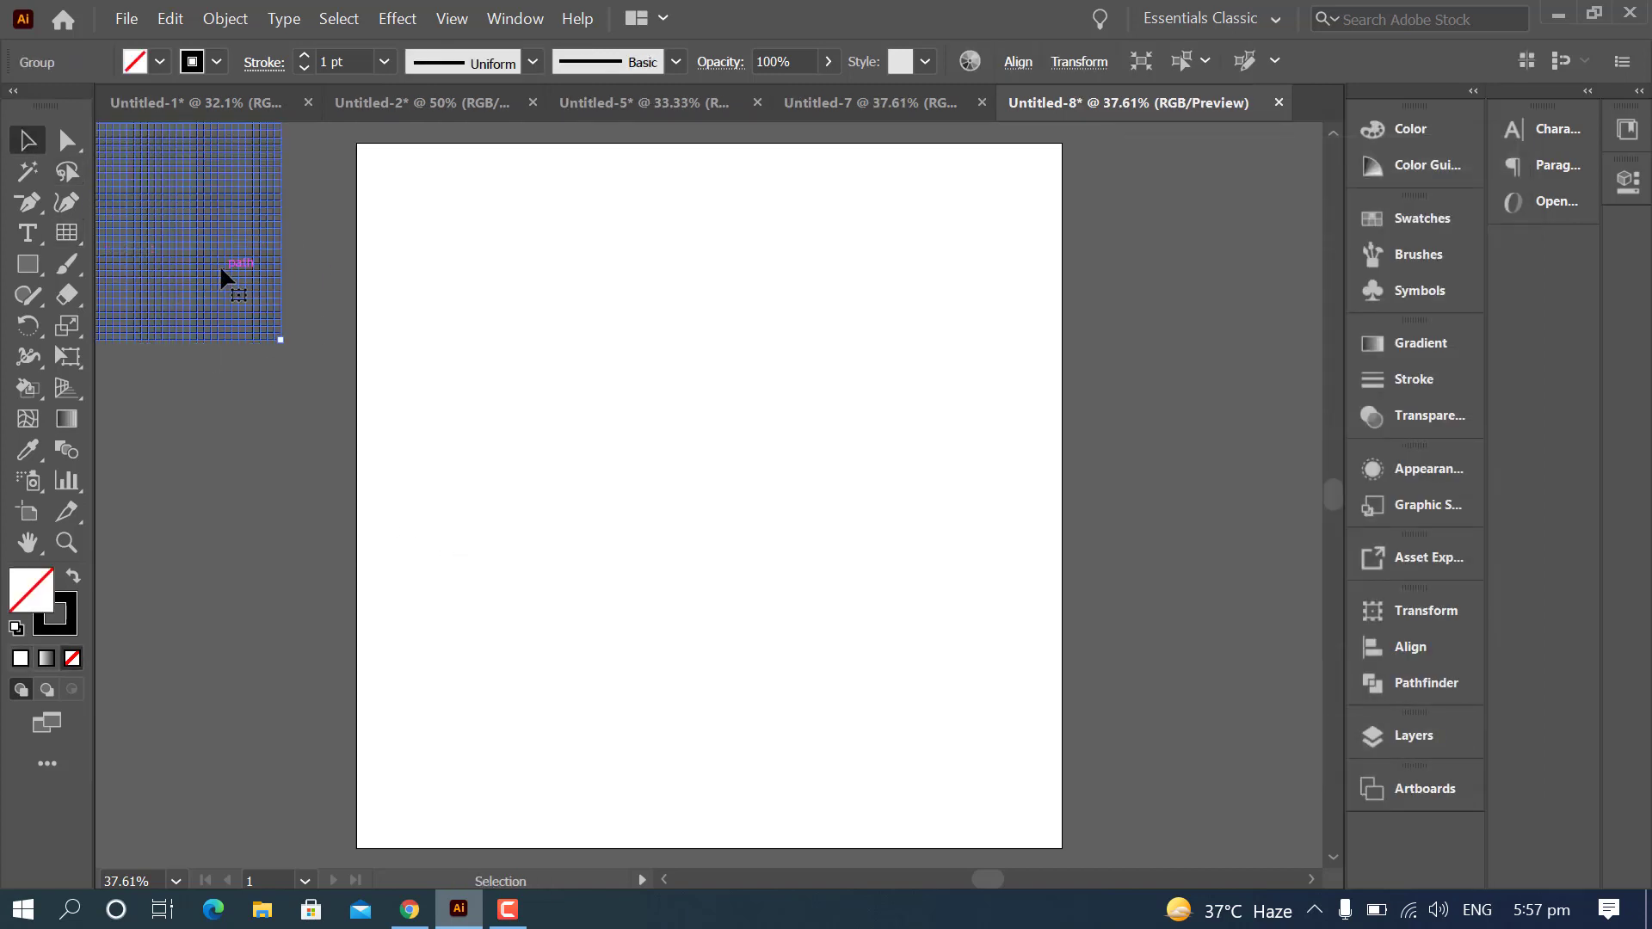
{"action": "left_click", "coordinate": [1017, 64]}
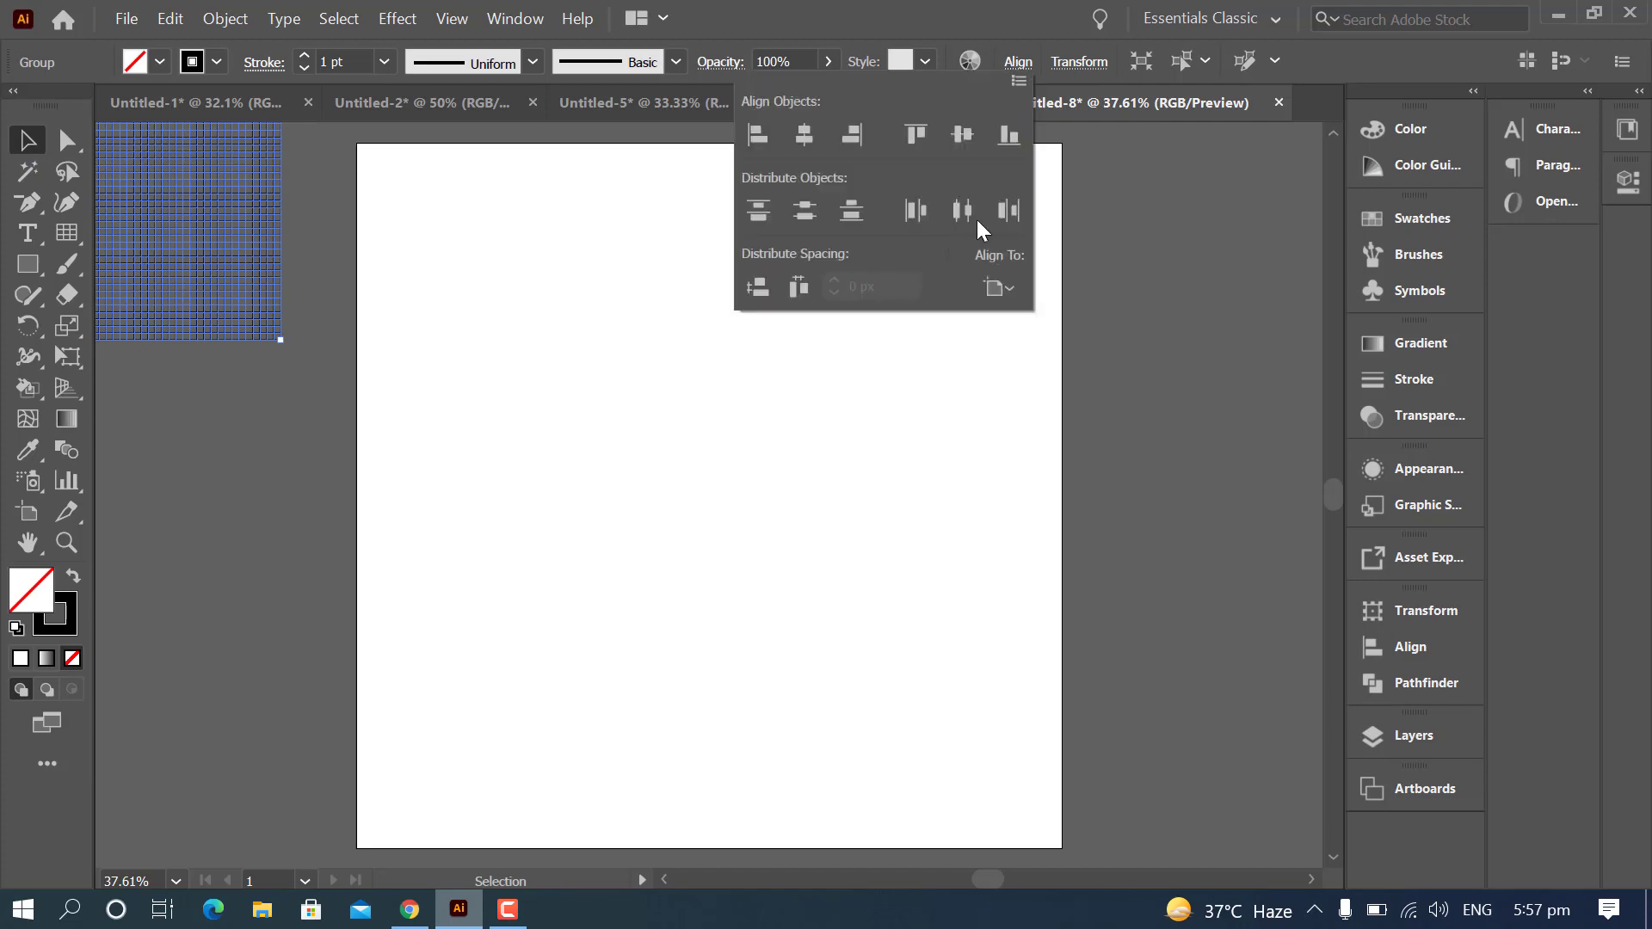
{"action": "left_click", "coordinate": [805, 138]}
{"action": "left_click", "coordinate": [962, 136]}
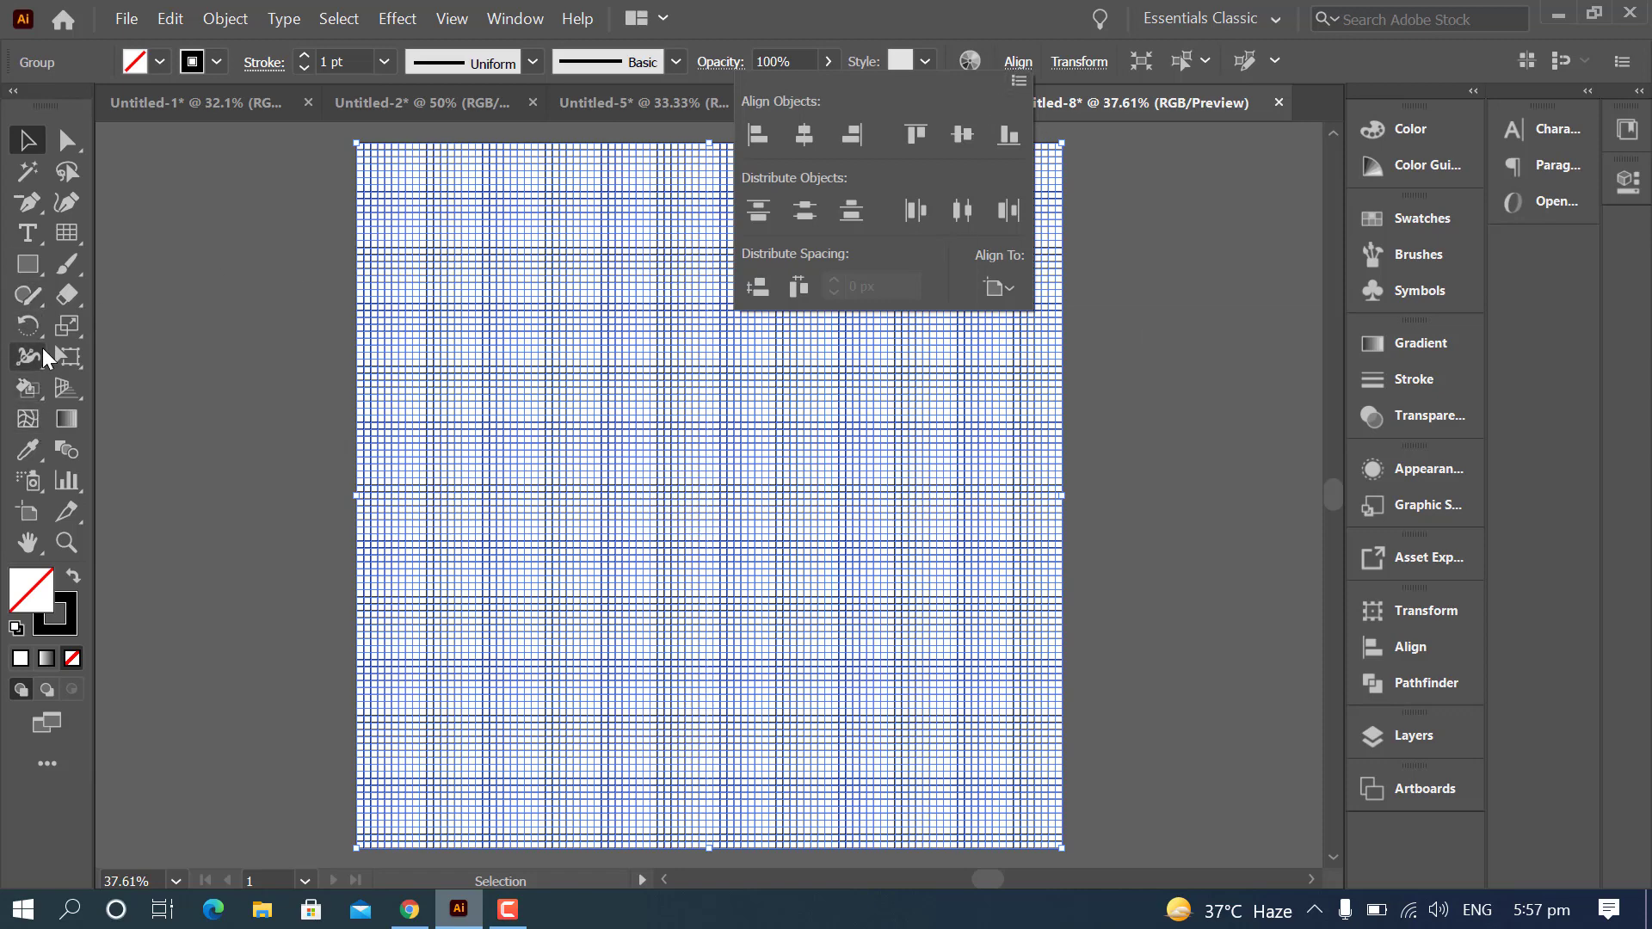
- Try to remove the grid's stroke while the Live Paint Bucket is active
{"action": "left_click", "coordinate": [38, 391]}
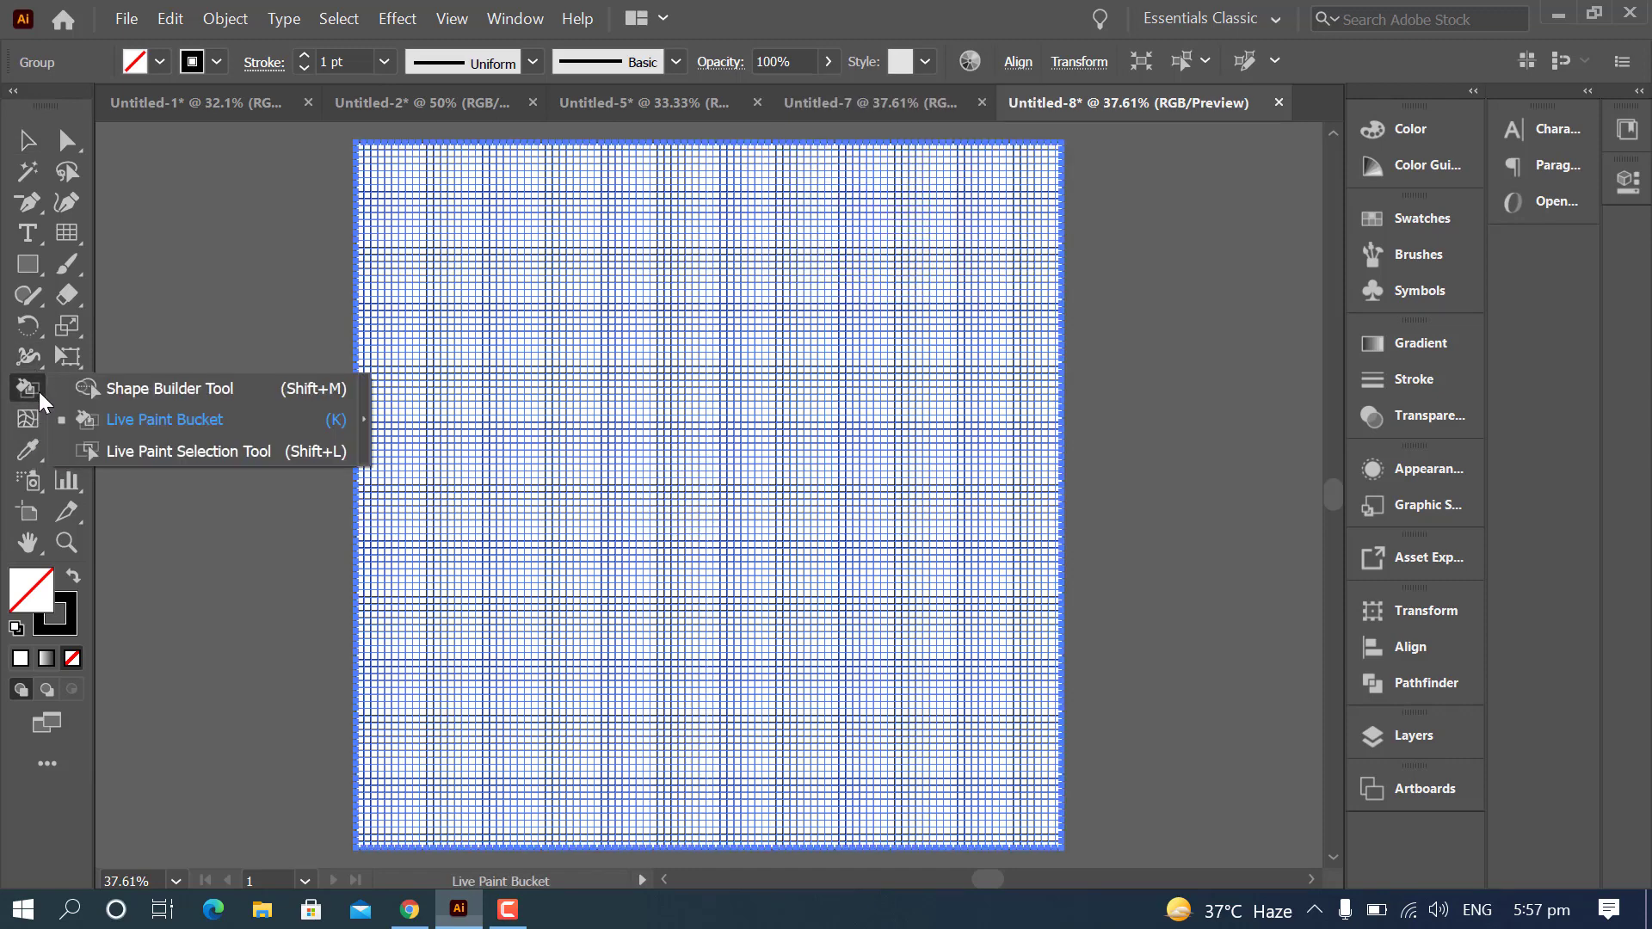
{"action": "left_click", "coordinate": [185, 435]}
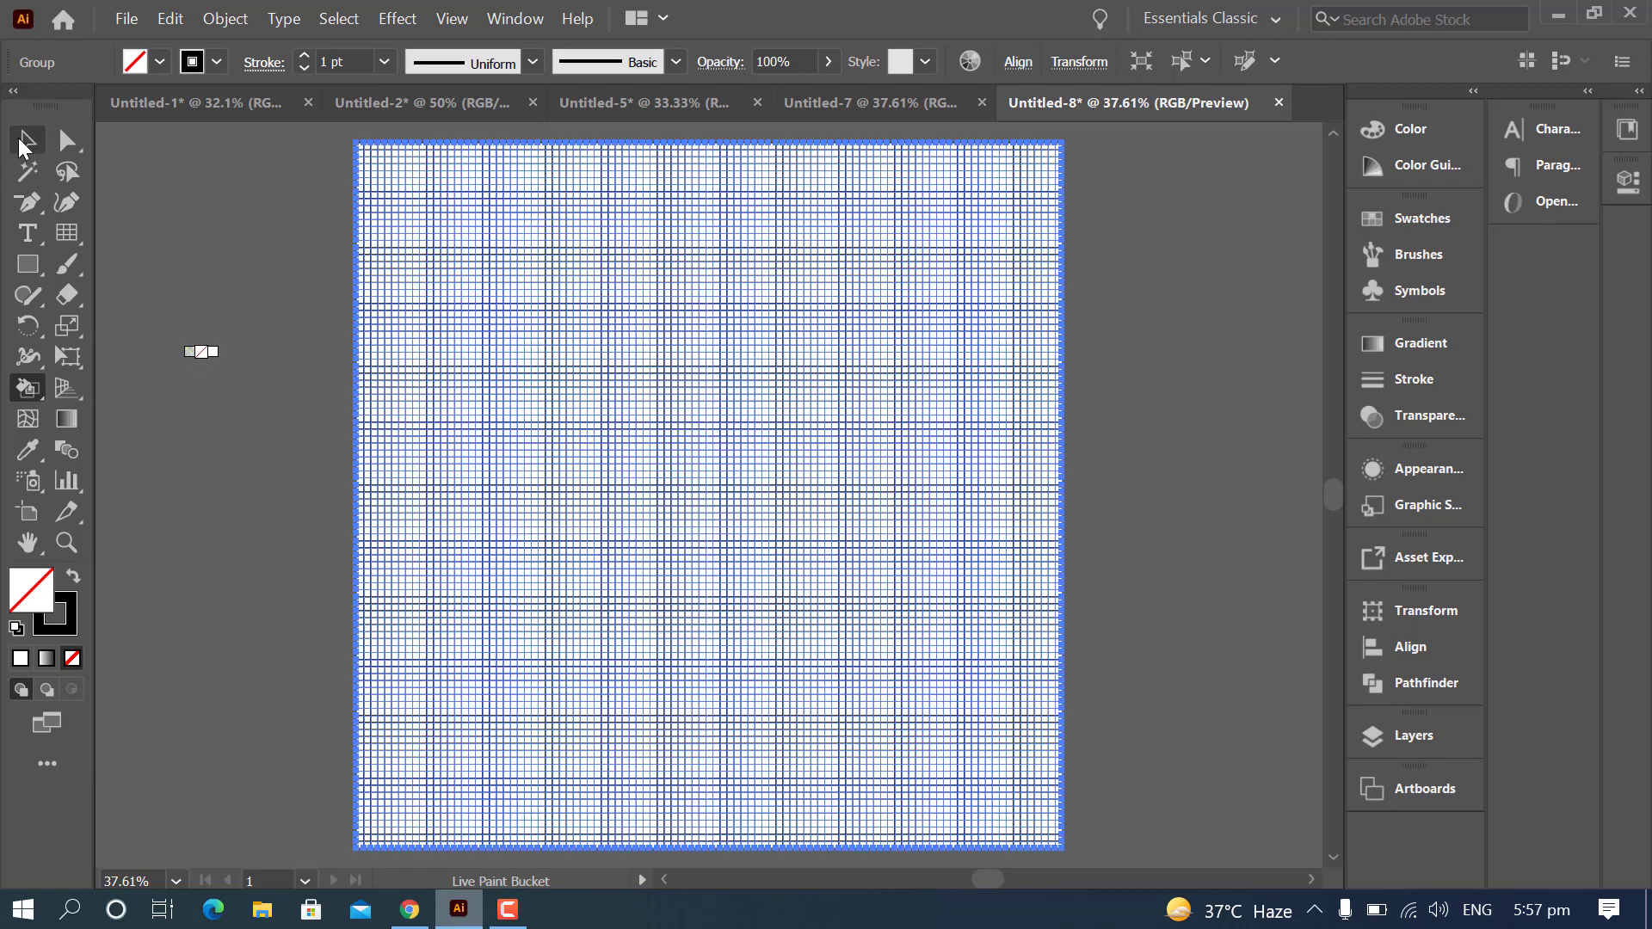
{"action": "left_click", "coordinate": [23, 142]}
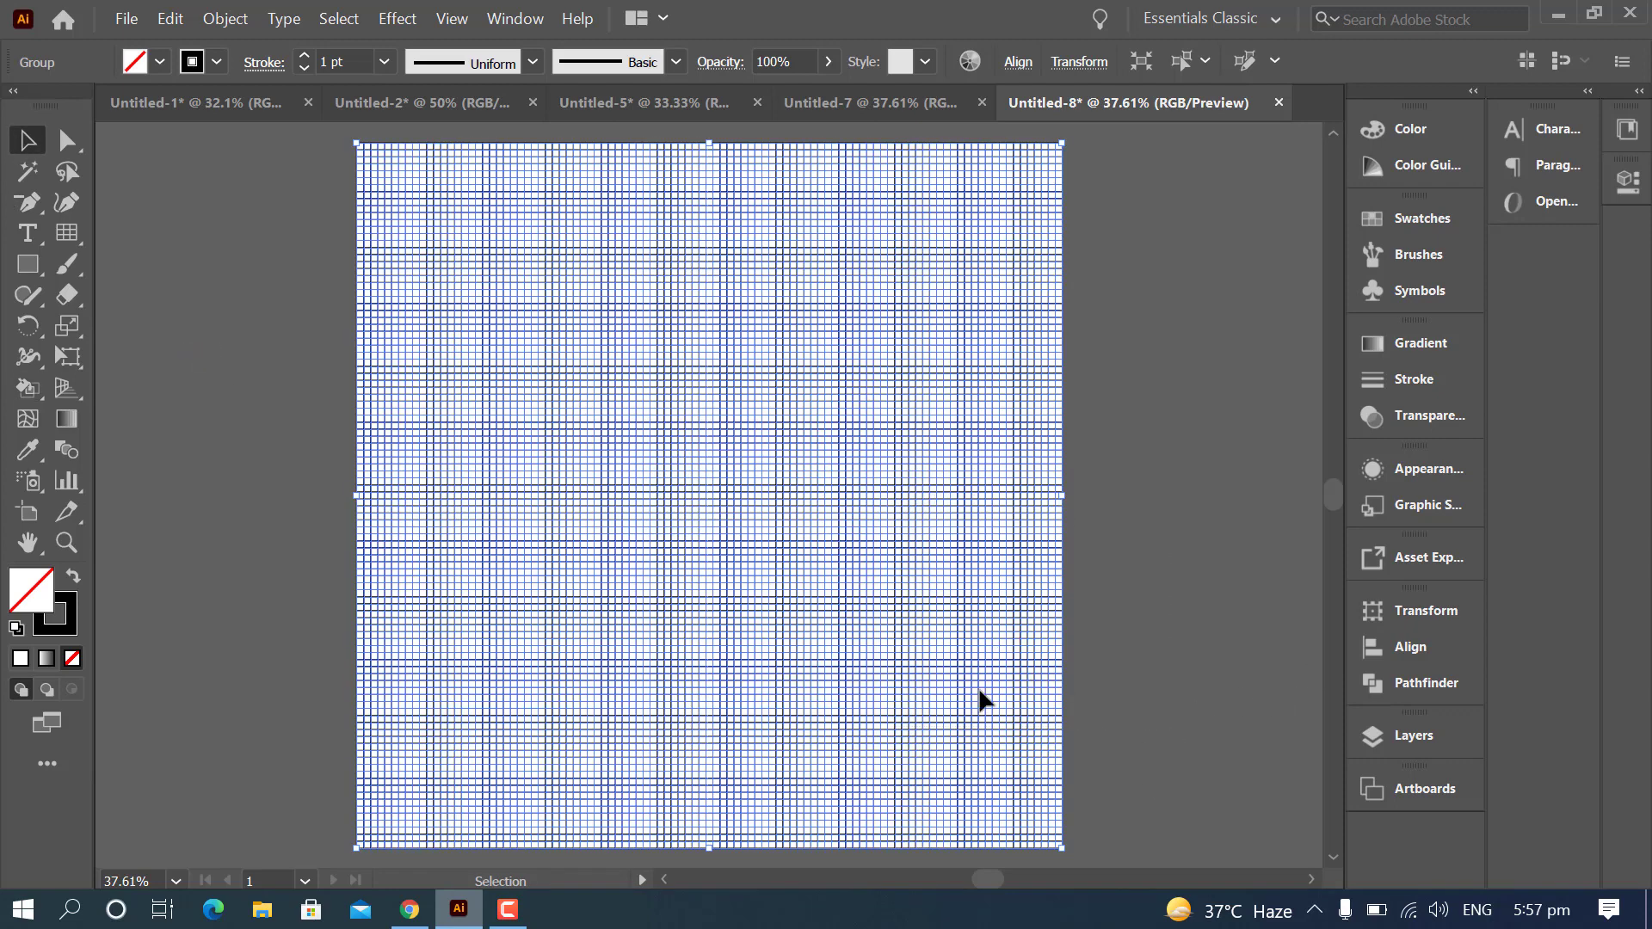
{"action": "left_click", "coordinate": [31, 389]}
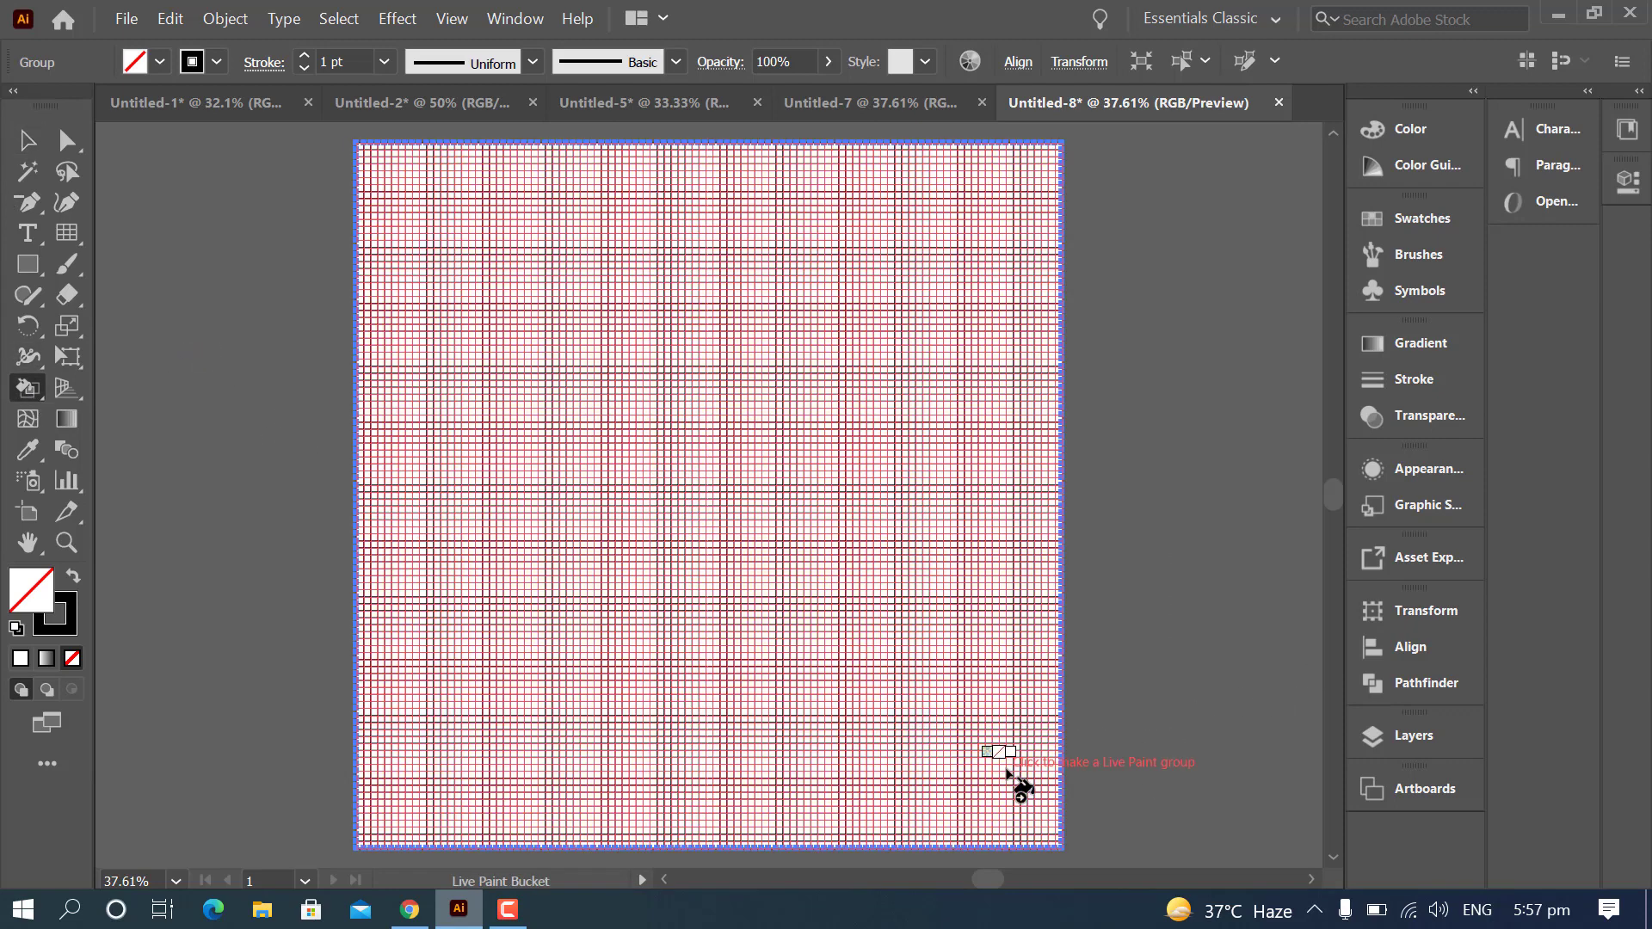
{"action": "left_click", "coordinate": [218, 62]}
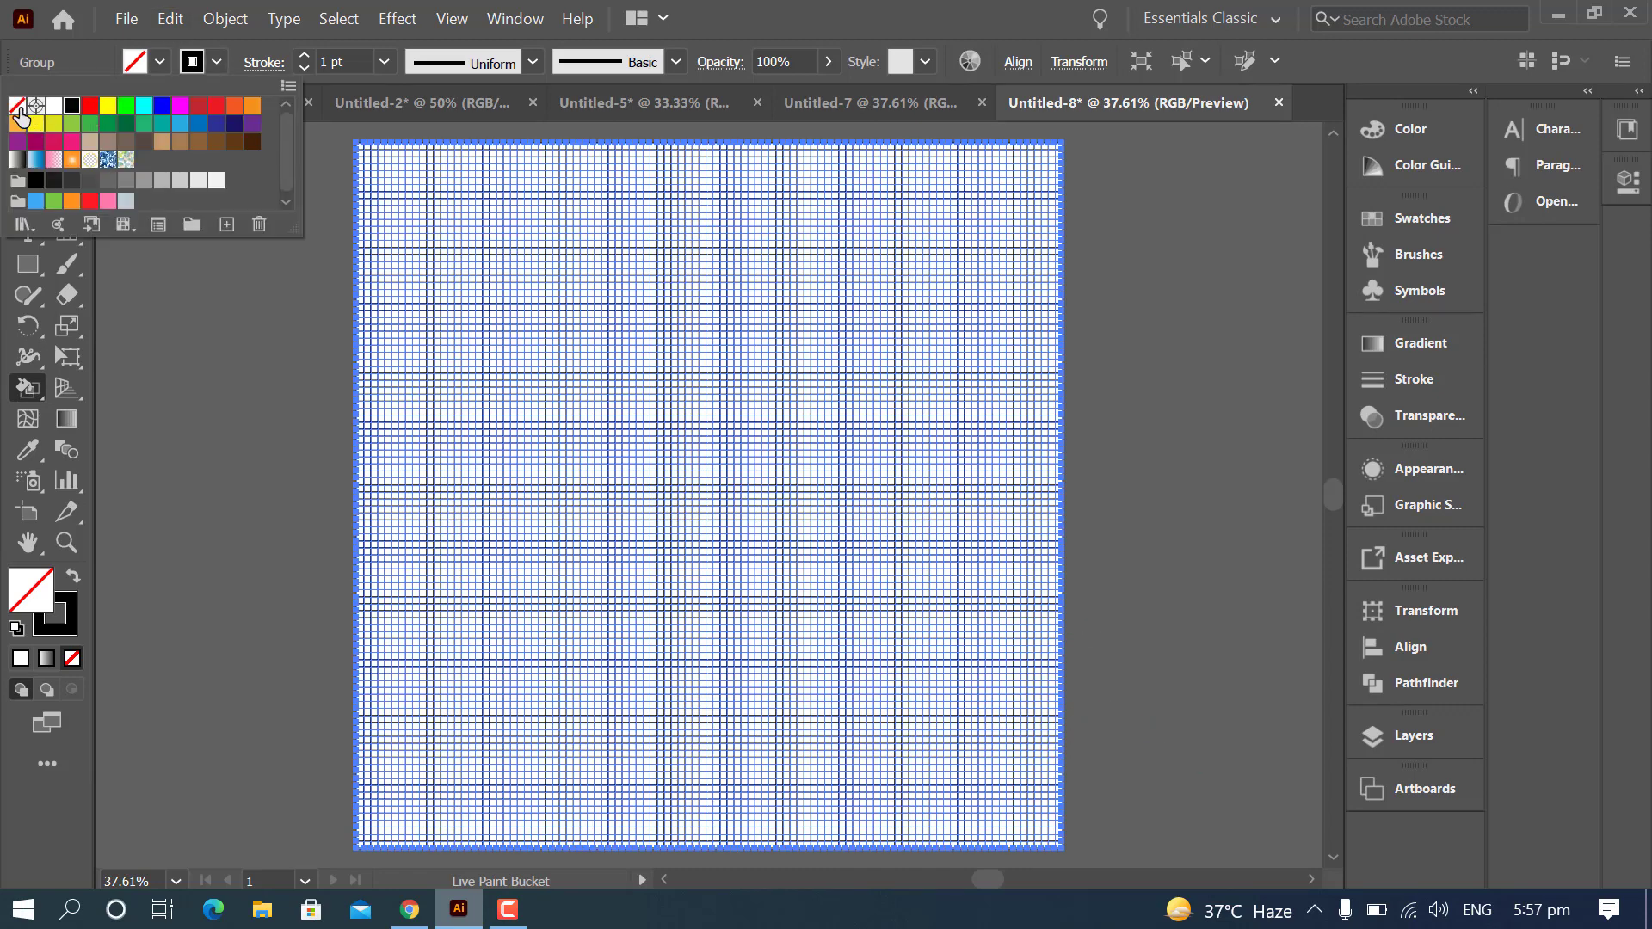
{"action": "left_click", "coordinate": [16, 104]}
{"action": "left_click", "coordinate": [205, 348]}
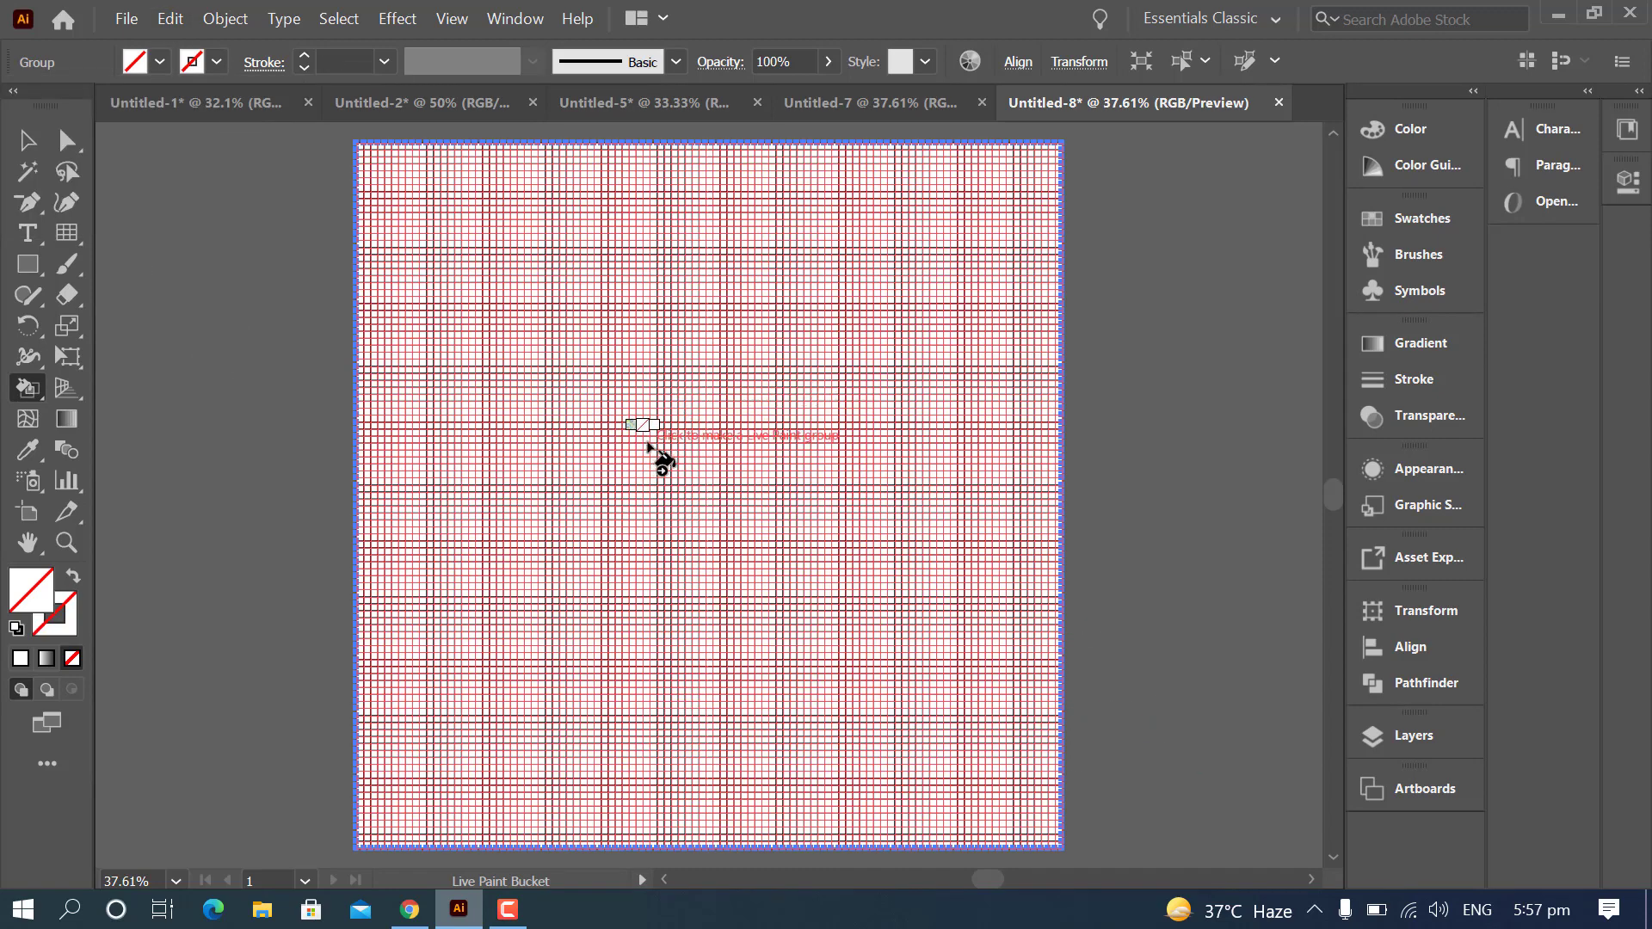
- With the Selection tool active, set the selected grid's stroke to none
{"action": "key", "text": "ctrl+1"}
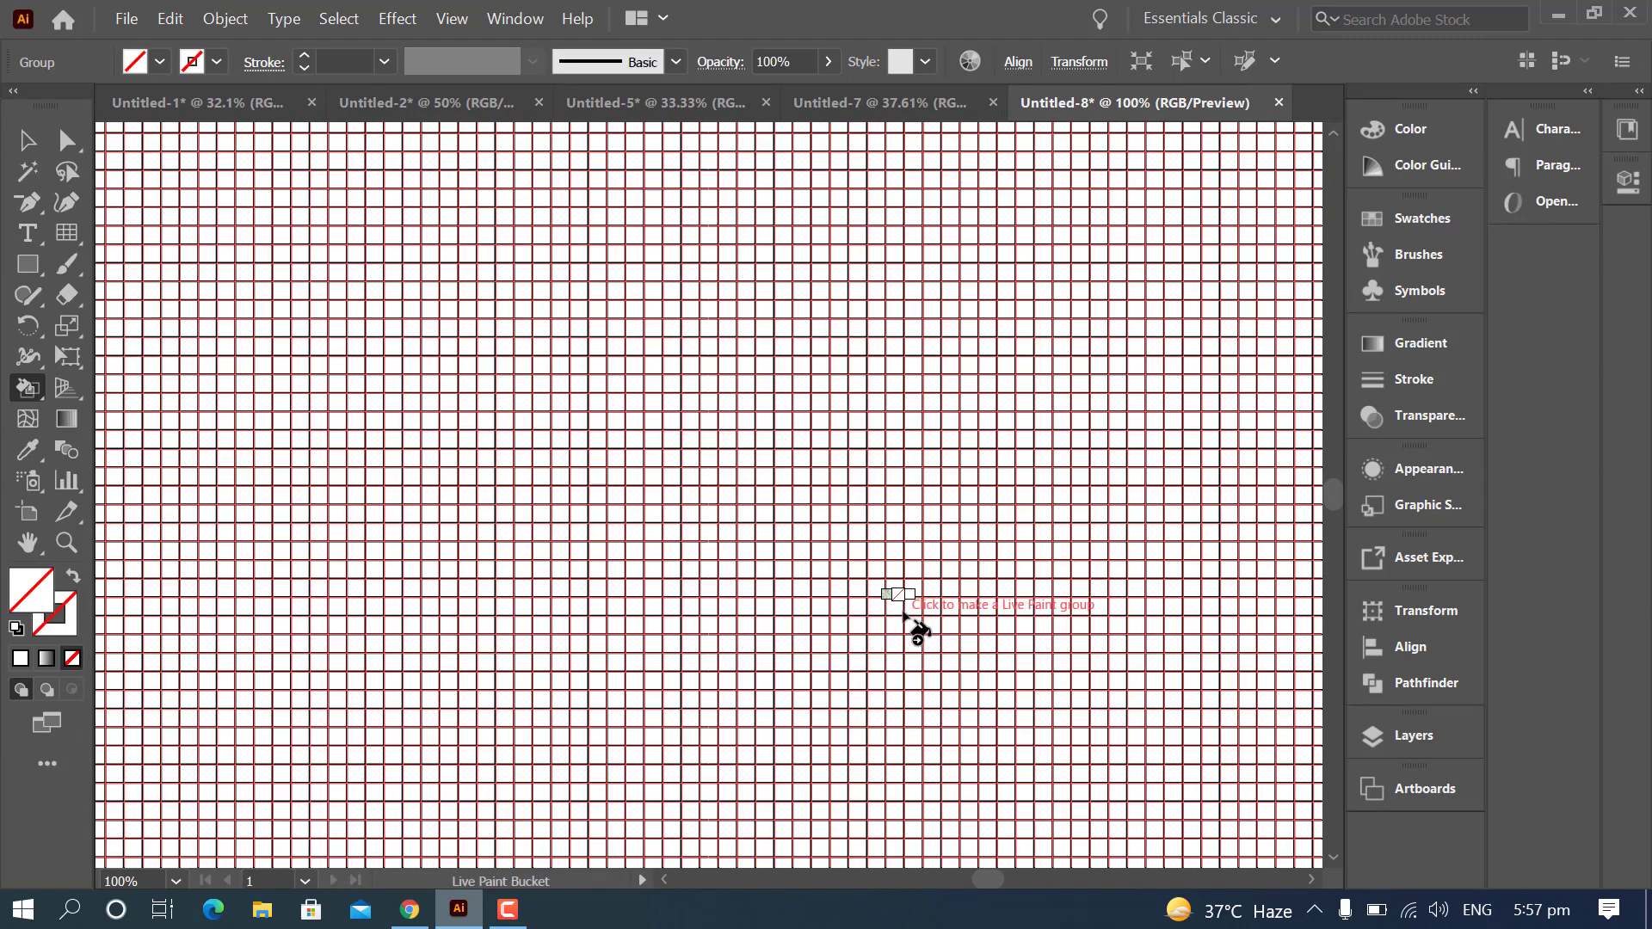
{"action": "key", "text": "ctrl+equal"}
{"action": "key", "text": "ctrl+equal"}
{"action": "key", "text": "ctrl+equal"}
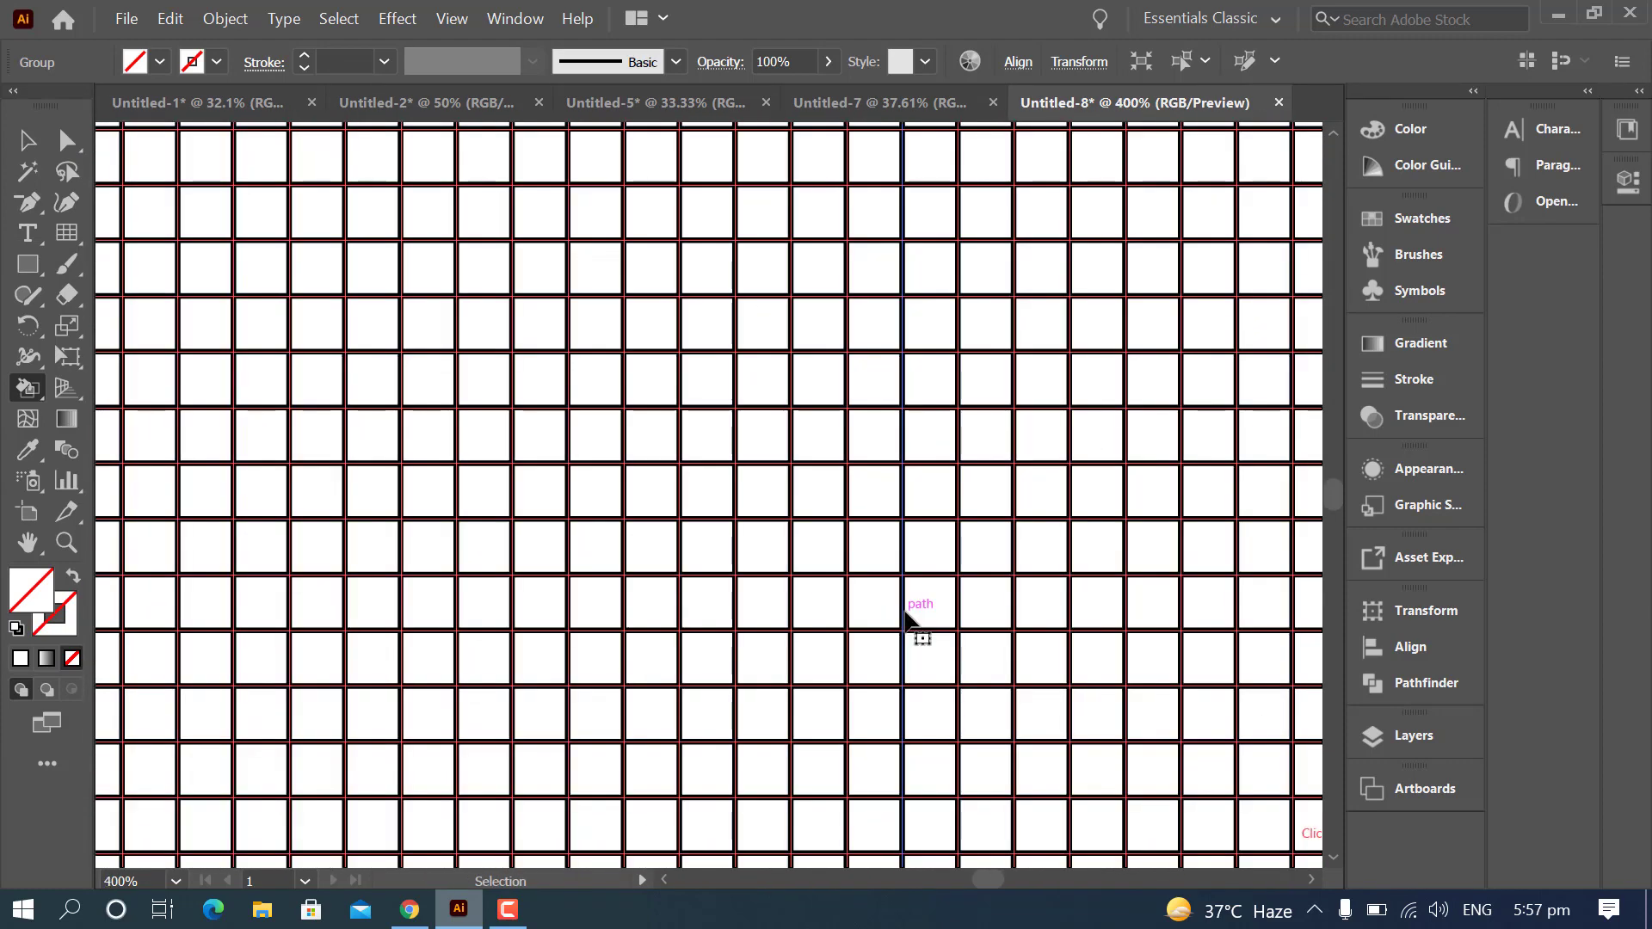
{"action": "key", "text": "ctrl+equal"}
{"action": "key", "text": "ctrl+equal"}
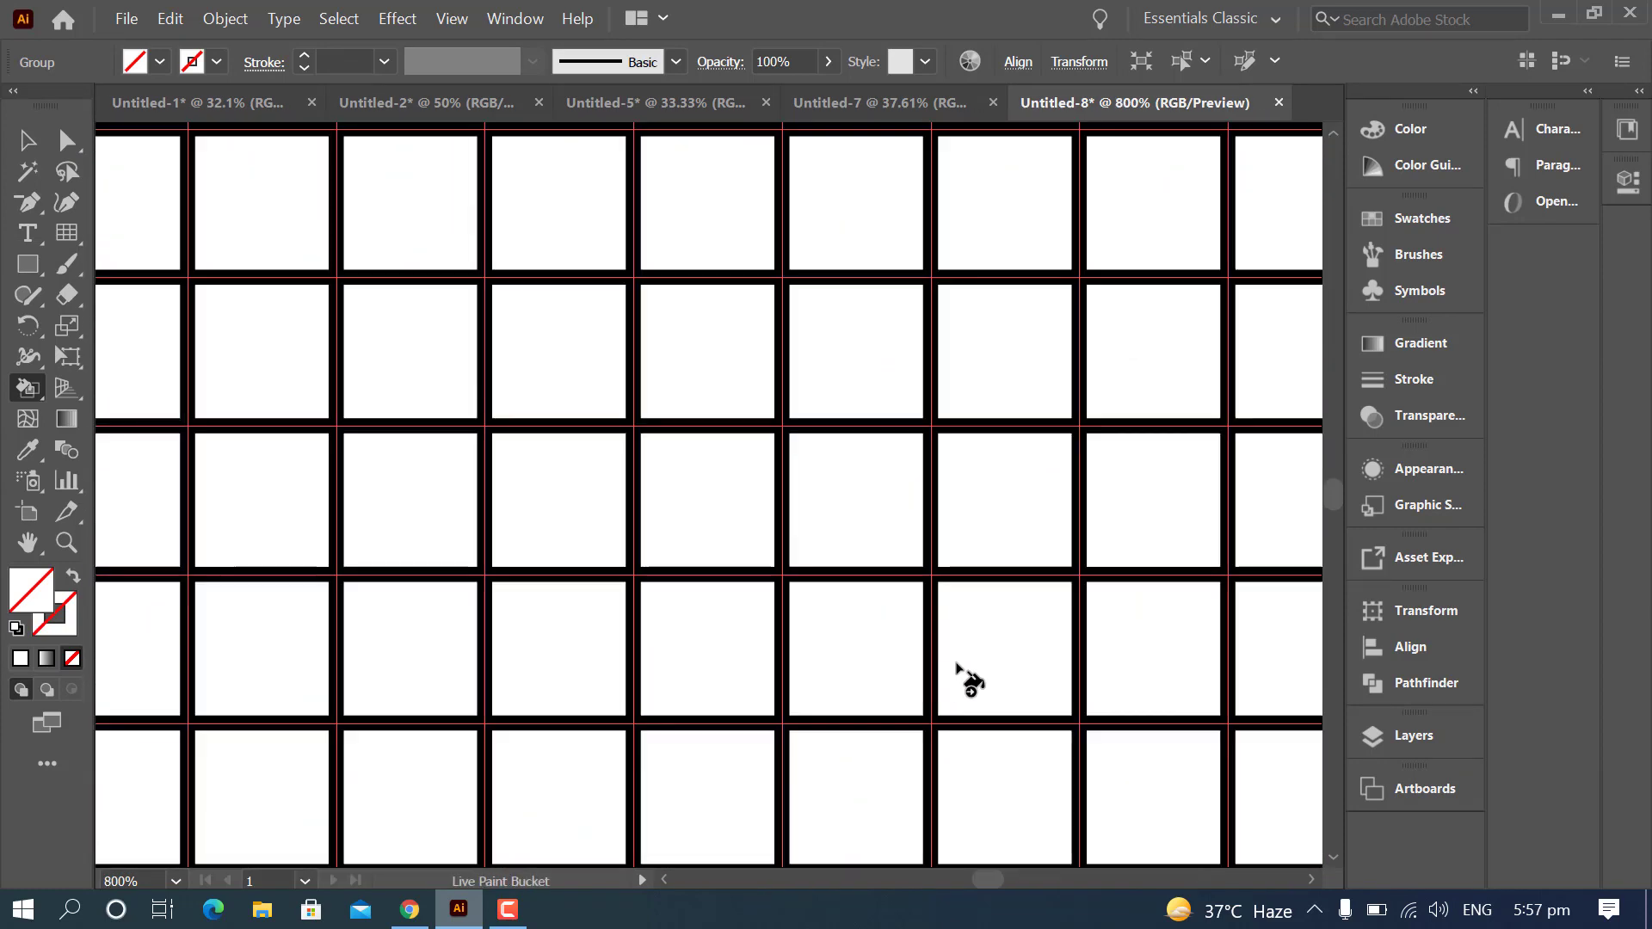
{"action": "left_click", "coordinate": [26, 139]}
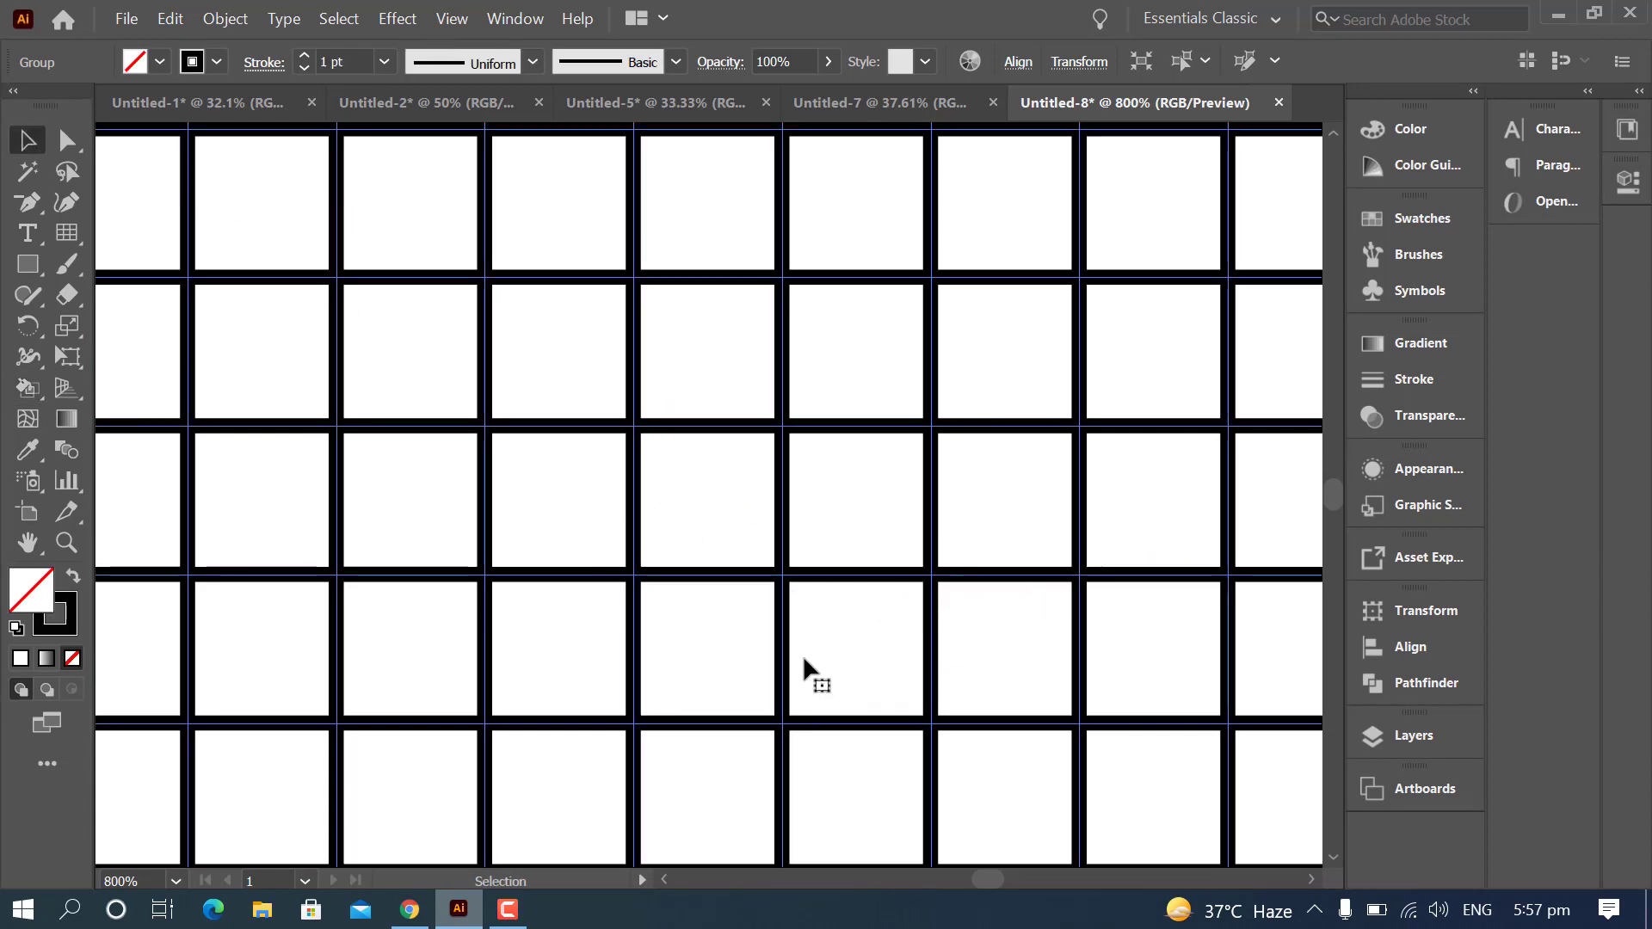
{"action": "left_click", "coordinate": [217, 61]}
{"action": "left_click", "coordinate": [16, 105]}
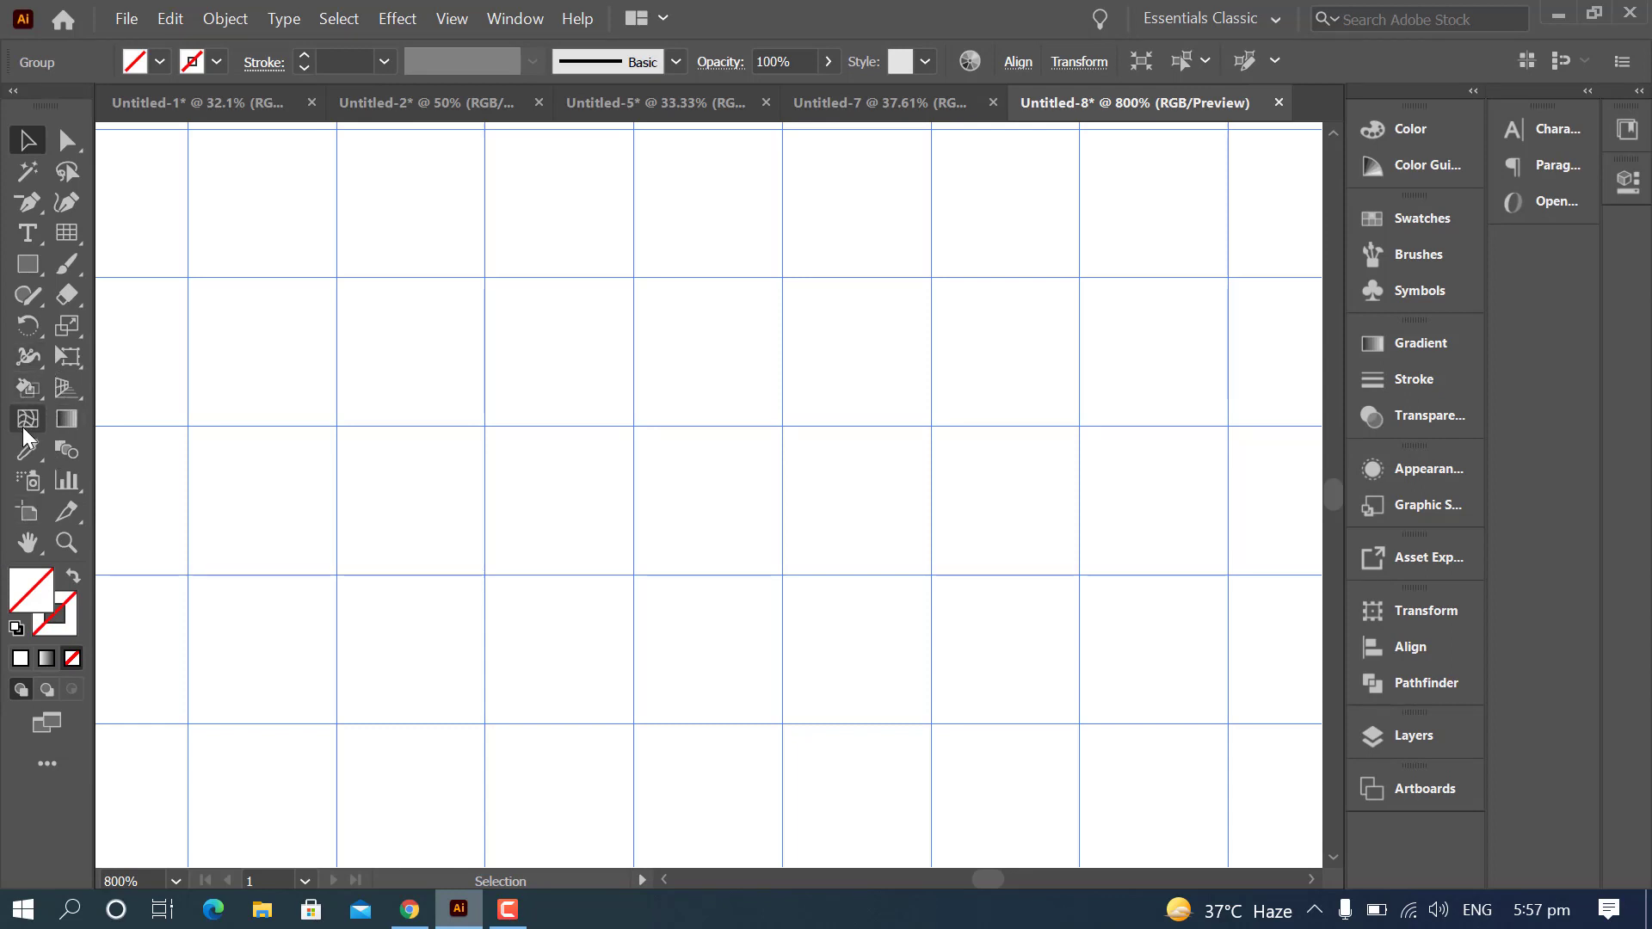
- Turn the grid into a Live Paint group by filling one cell near its middle with dark green
{"action": "left_click", "coordinate": [27, 388]}
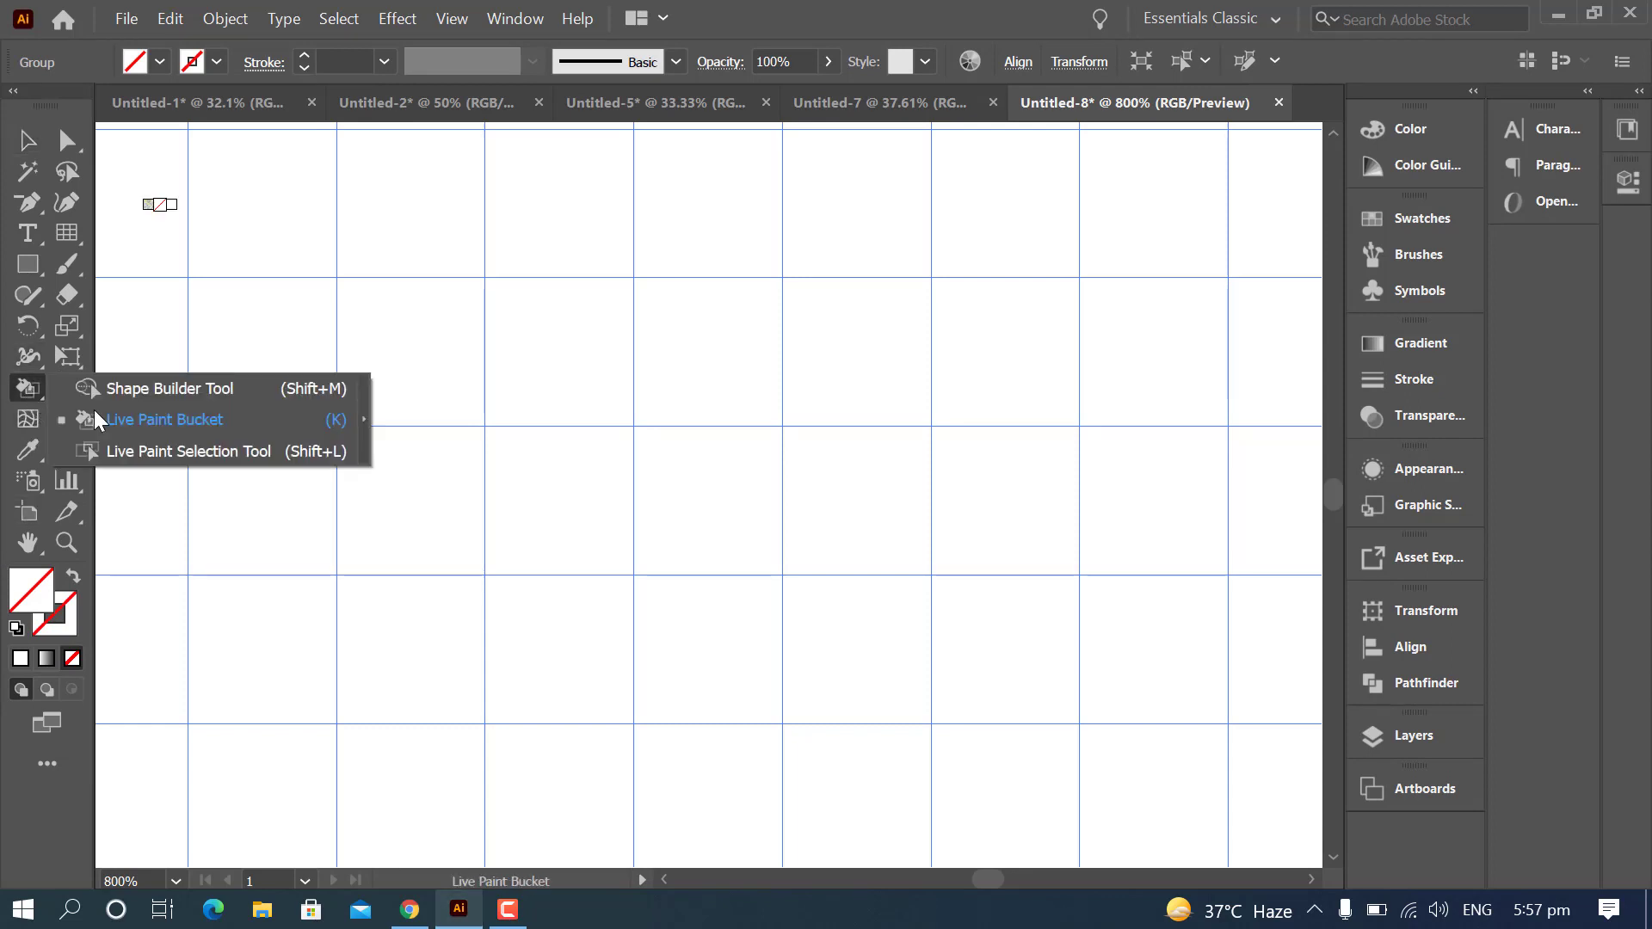
{"action": "left_click", "coordinate": [204, 428]}
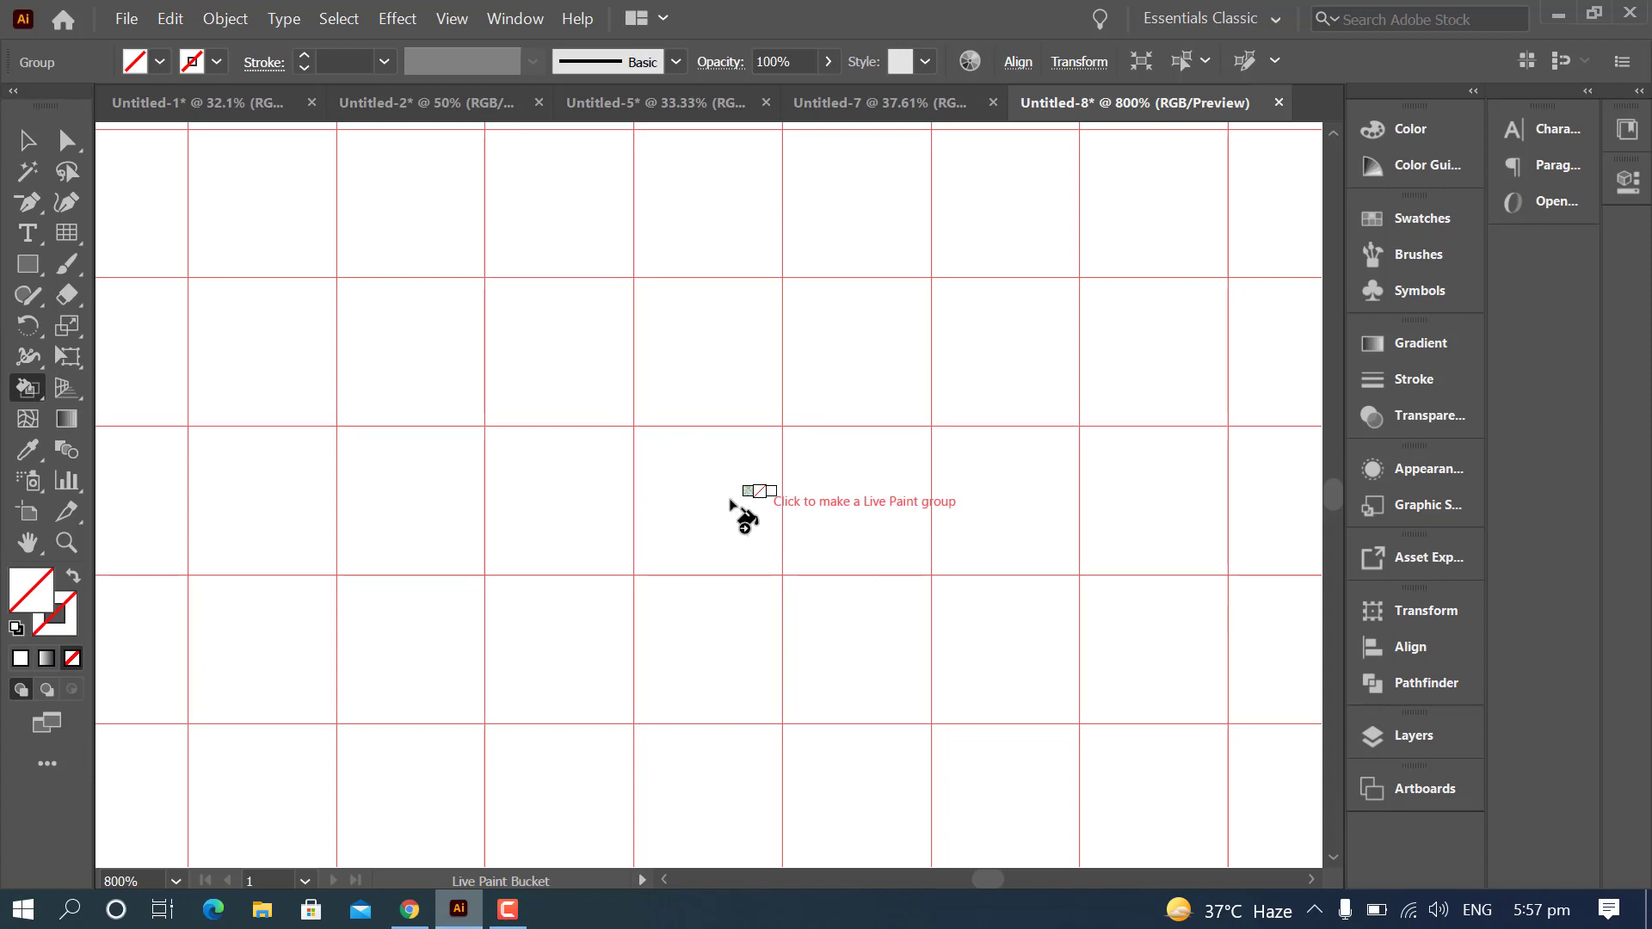
{"action": "left_click", "coordinate": [160, 61]}
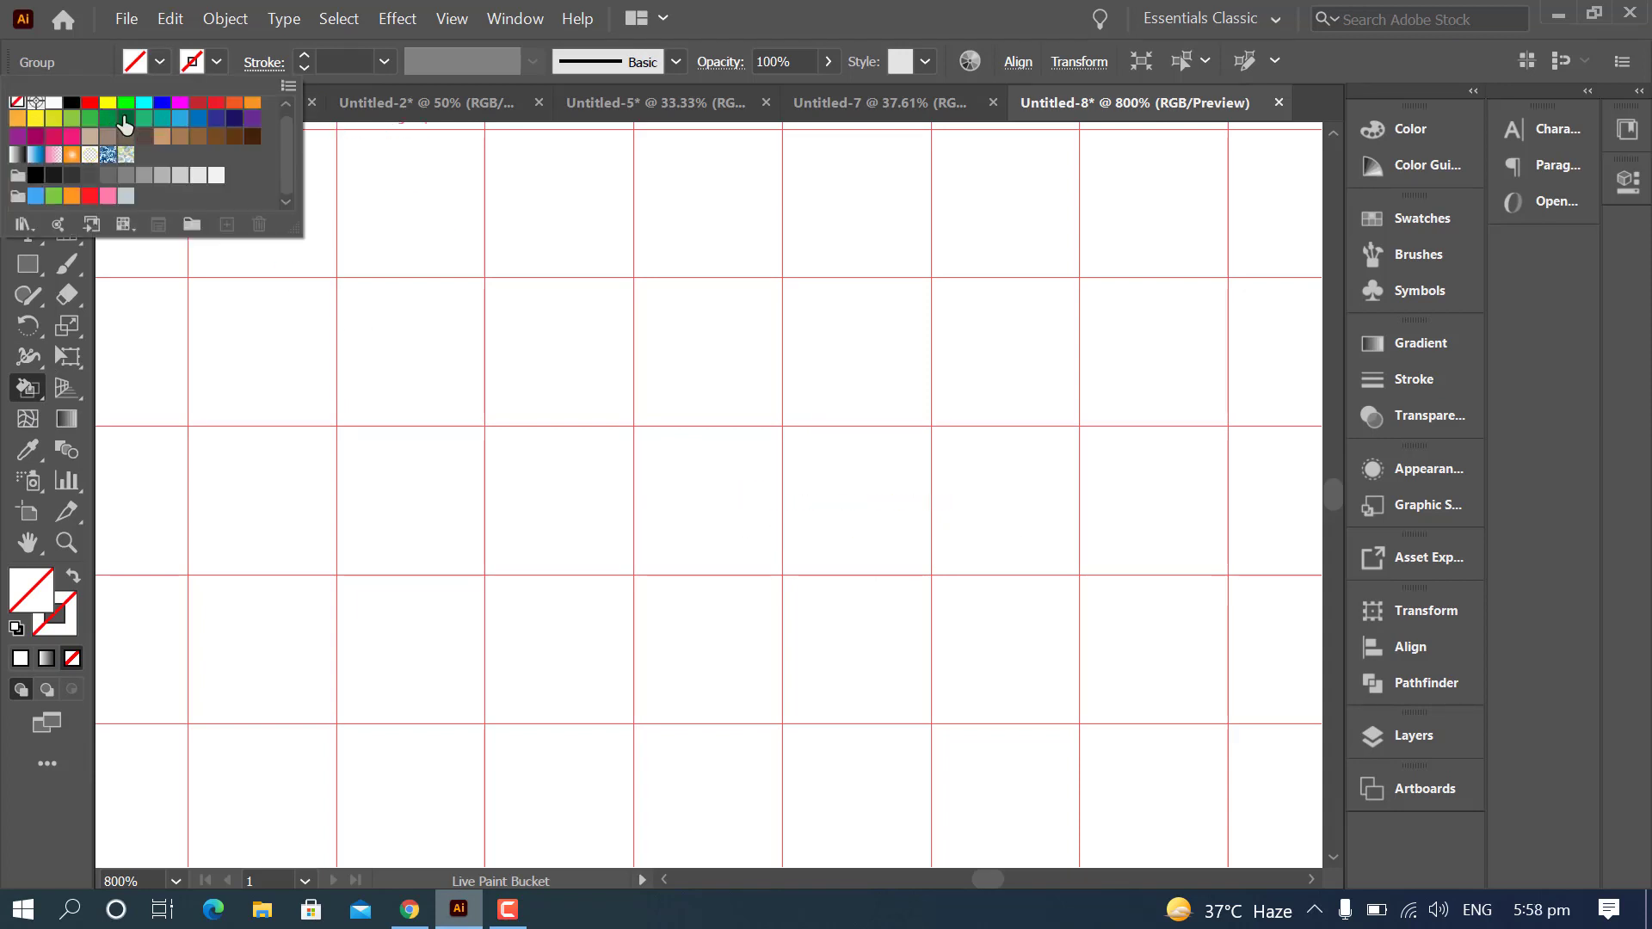
{"action": "left_click", "coordinate": [125, 121]}
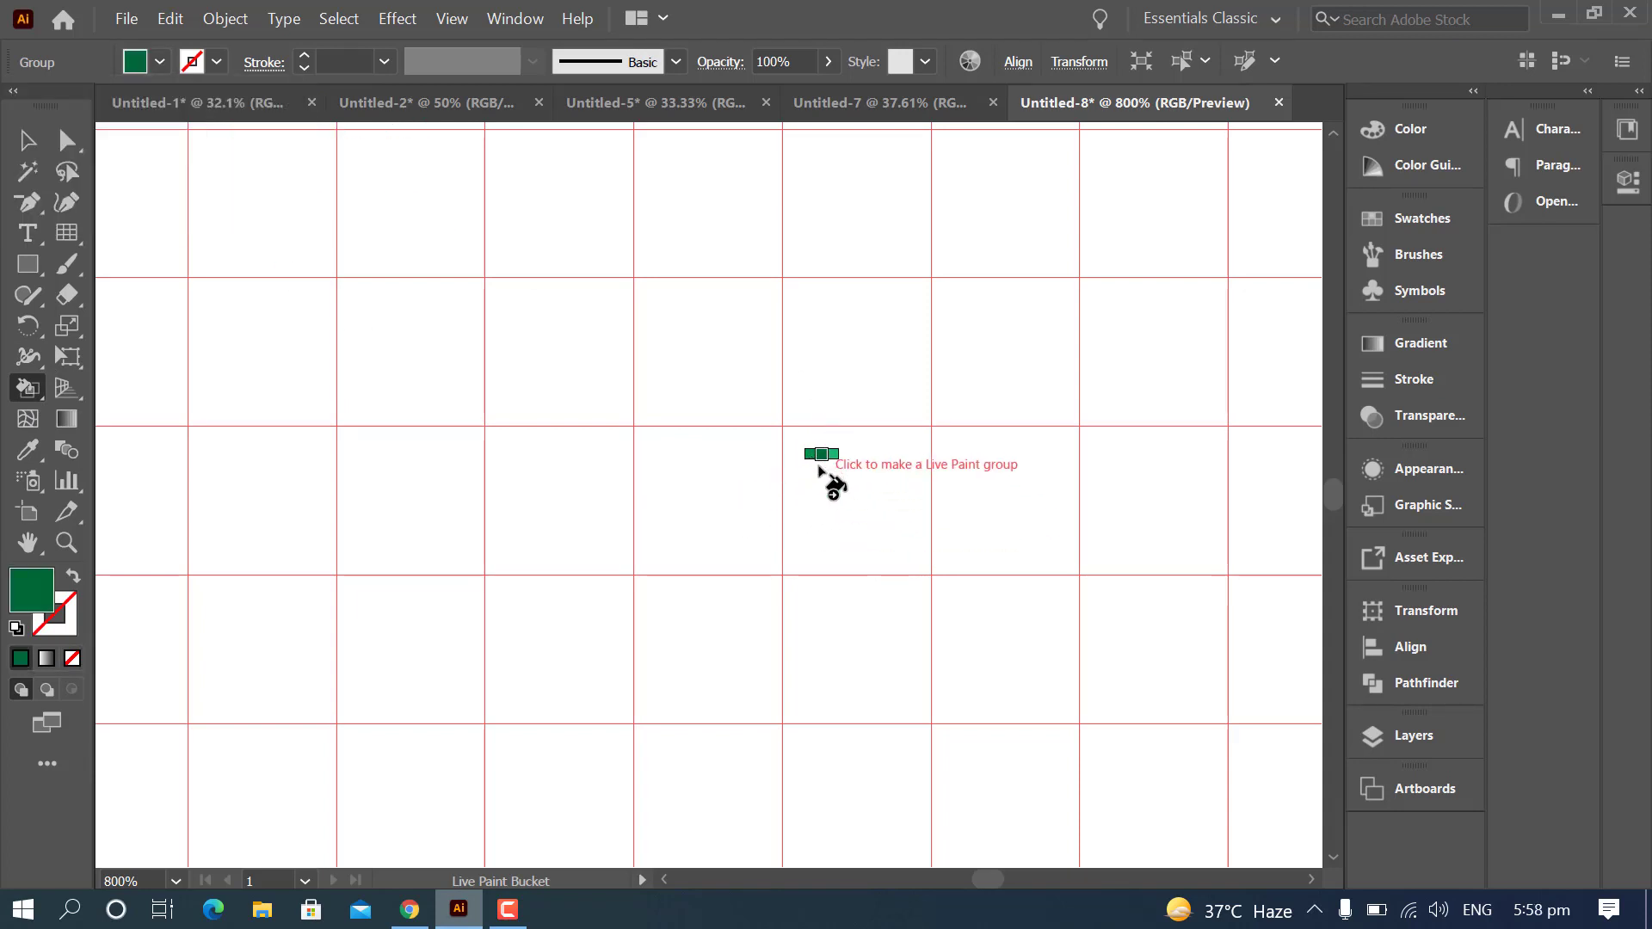
{"action": "left_click", "coordinate": [701, 346]}
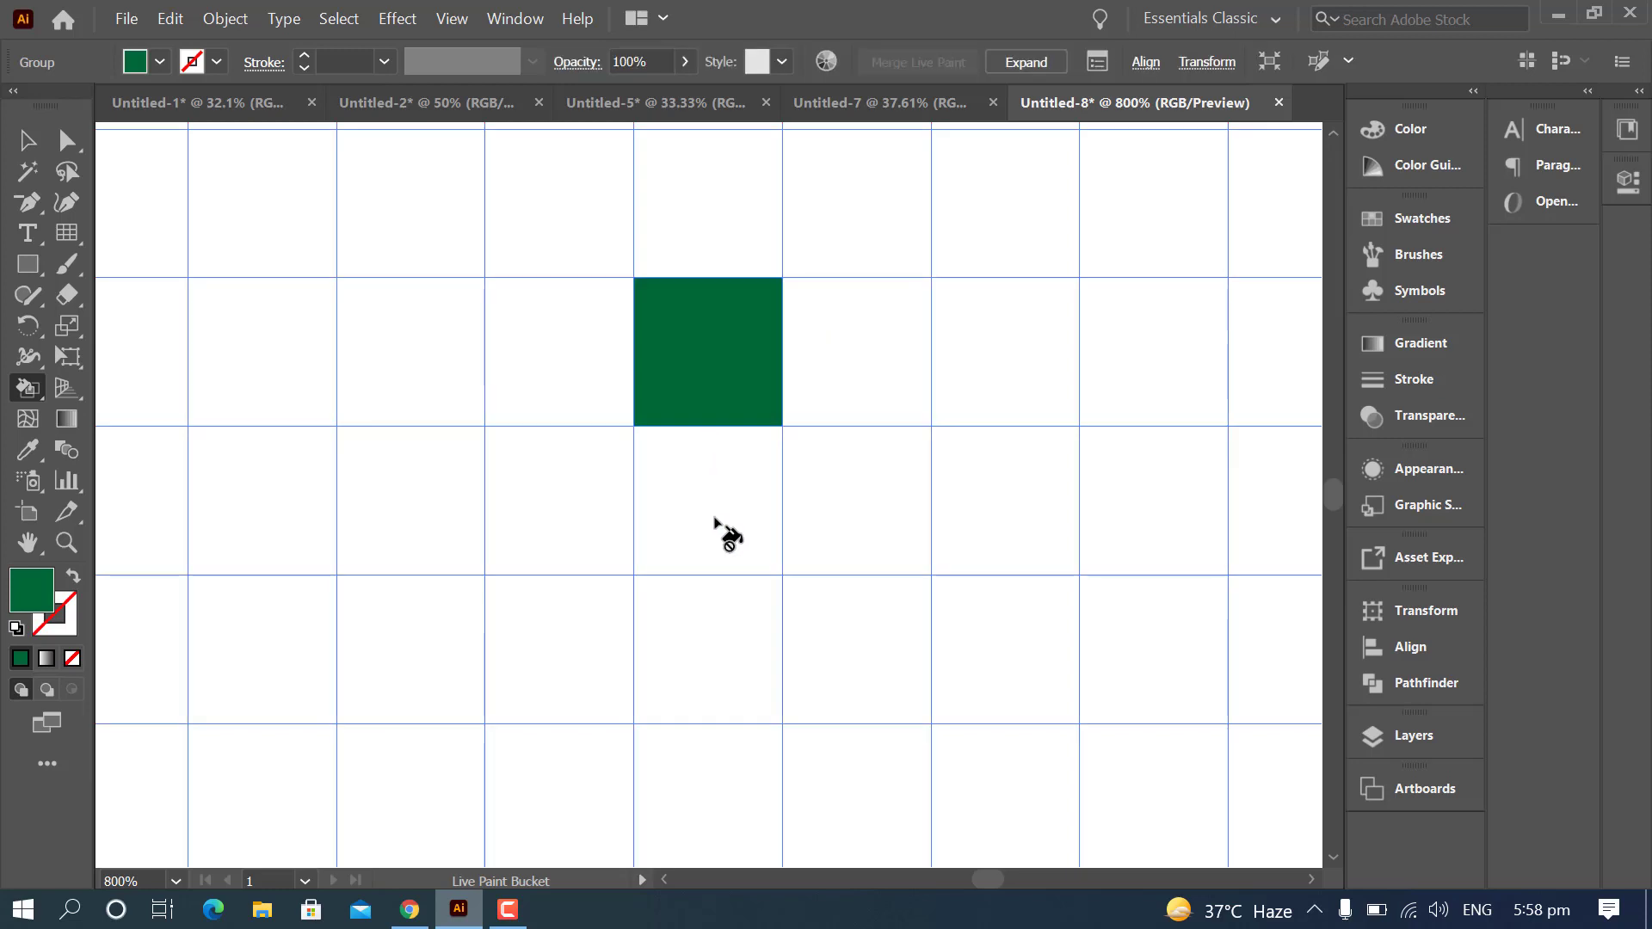
- Fill the neighbouring cells dark green into a three-by-three block lacking its upper-right cell, plus one detached cell beside that gap
{"action": "left_click", "coordinate": [726, 538]}
{"action": "left_click", "coordinate": [747, 671]}
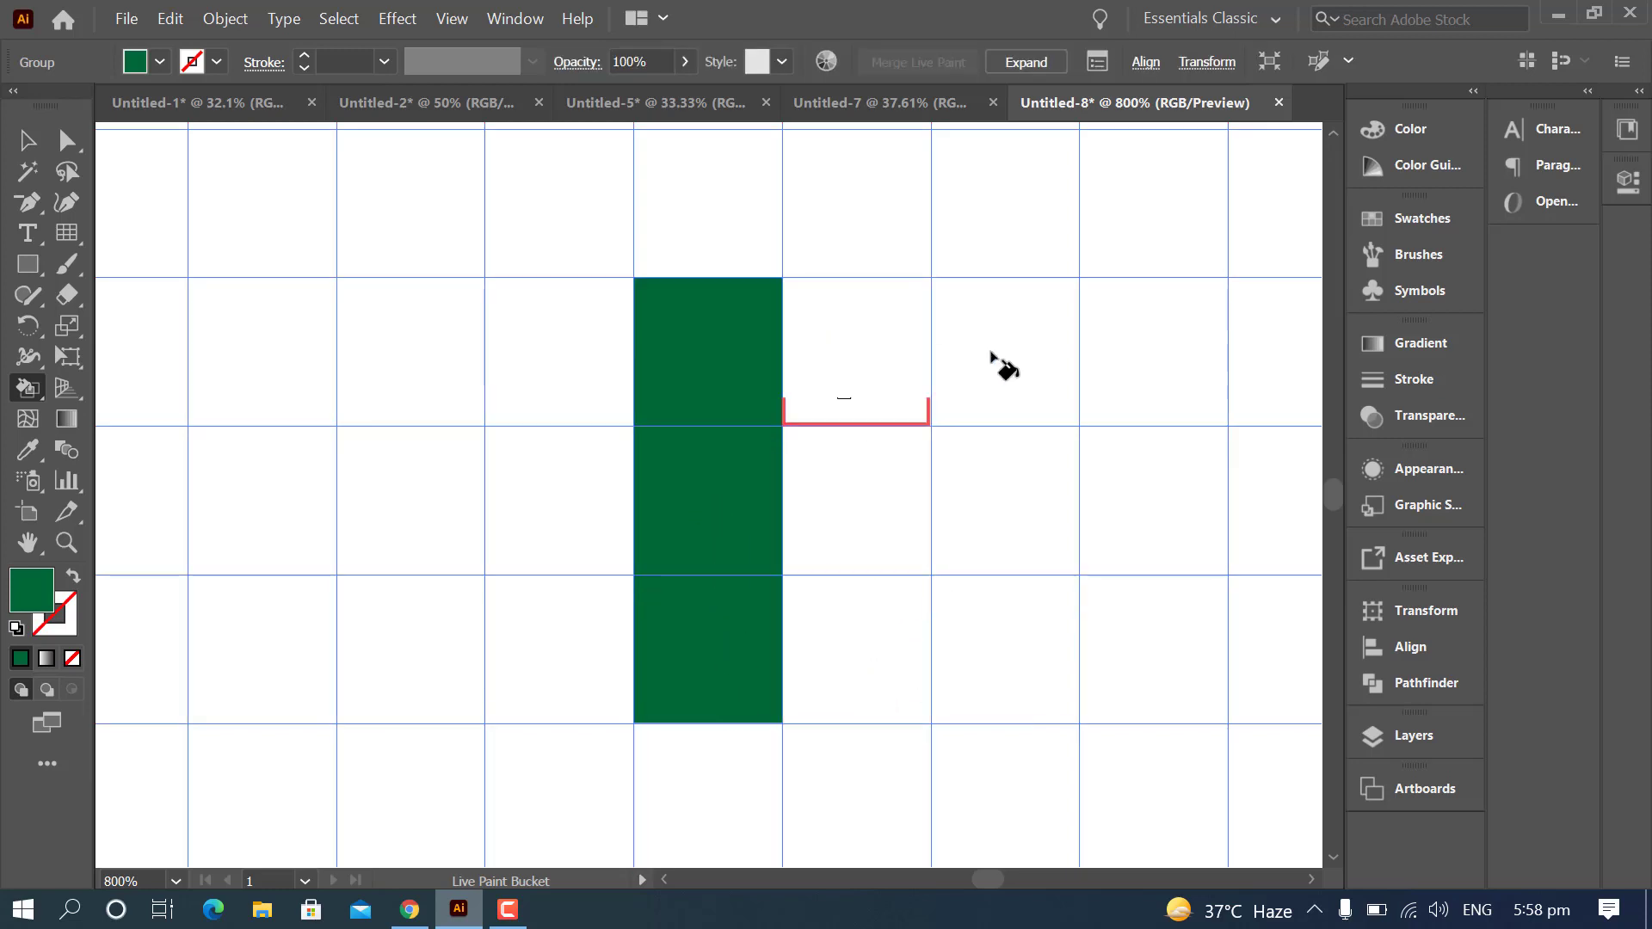
{"action": "left_click", "coordinate": [873, 392]}
{"action": "left_click", "coordinate": [865, 511]}
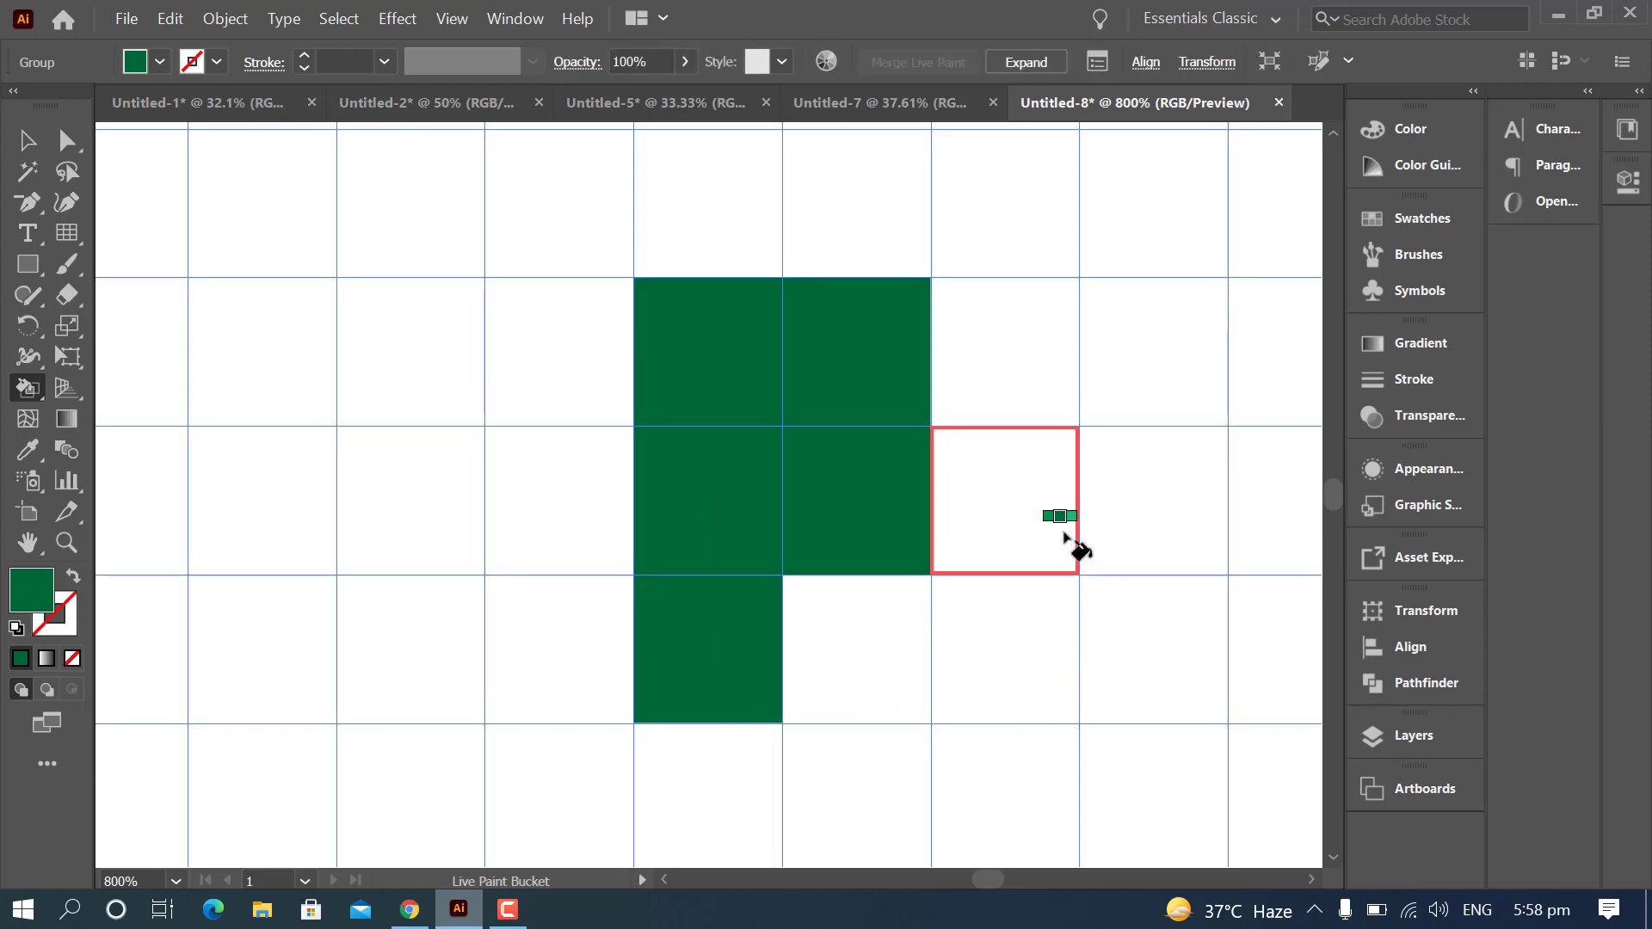
{"action": "left_click", "coordinate": [1067, 535]}
{"action": "left_click", "coordinate": [1114, 353]}
{"action": "left_click", "coordinate": [1045, 667]}
{"action": "left_click", "coordinate": [860, 654]}
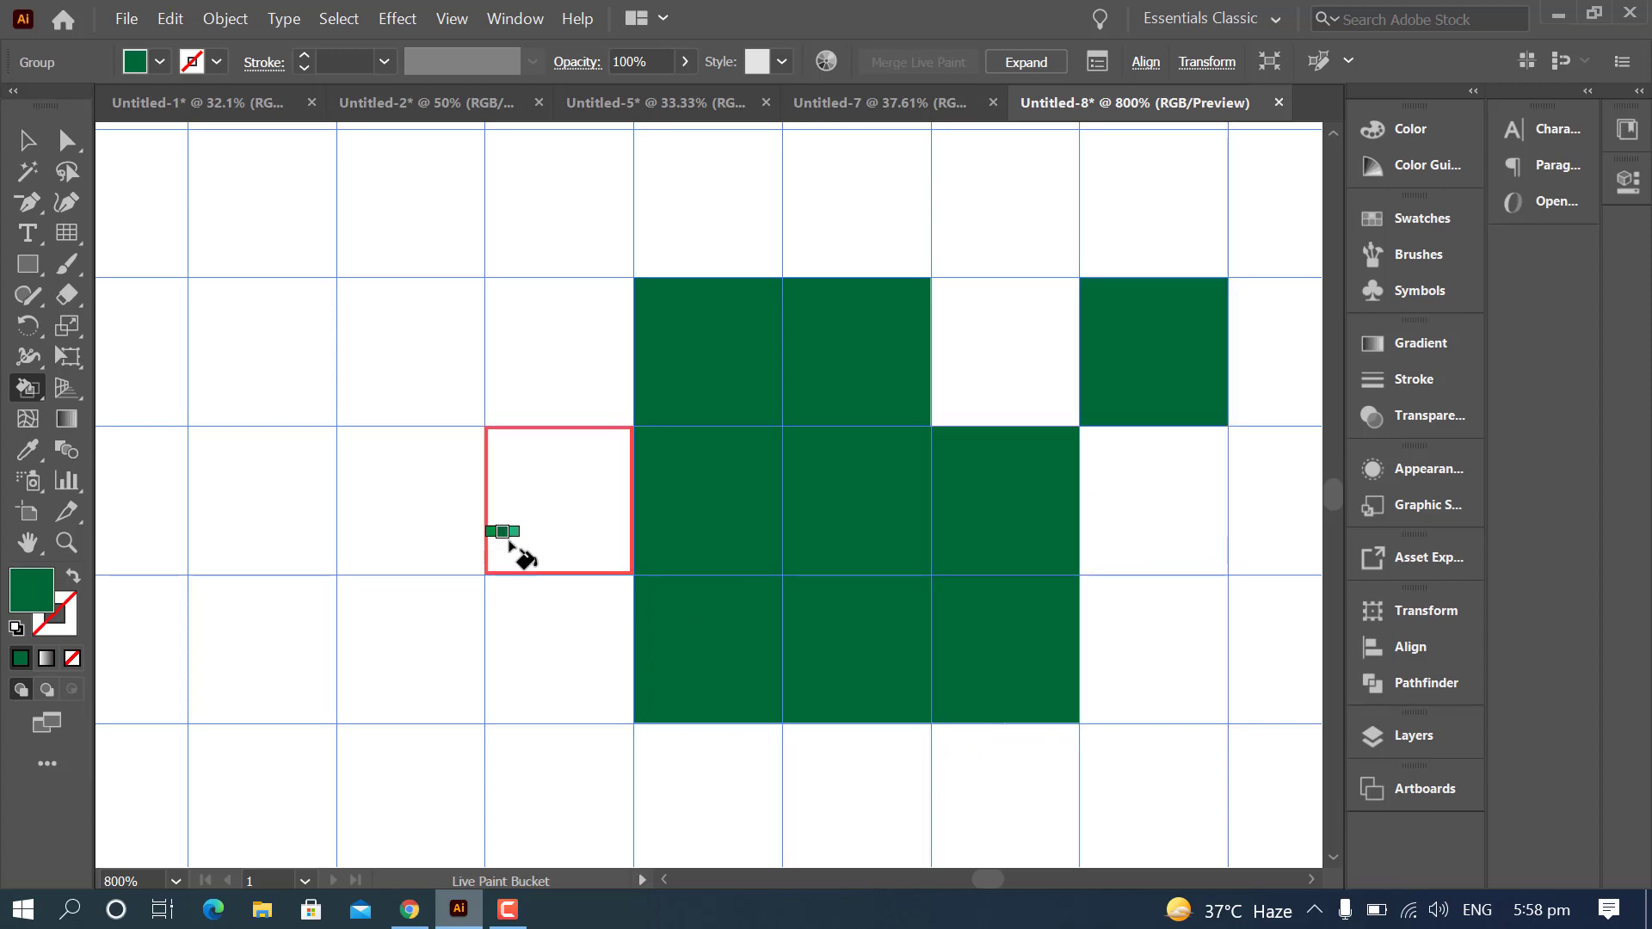
- Paint connected dark green pixel trails below the block, curving to the left and then stepping down to the right
{"action": "scroll", "coordinate": [553, 527], "scroll_direction": "down", "scroll_amount": 5}
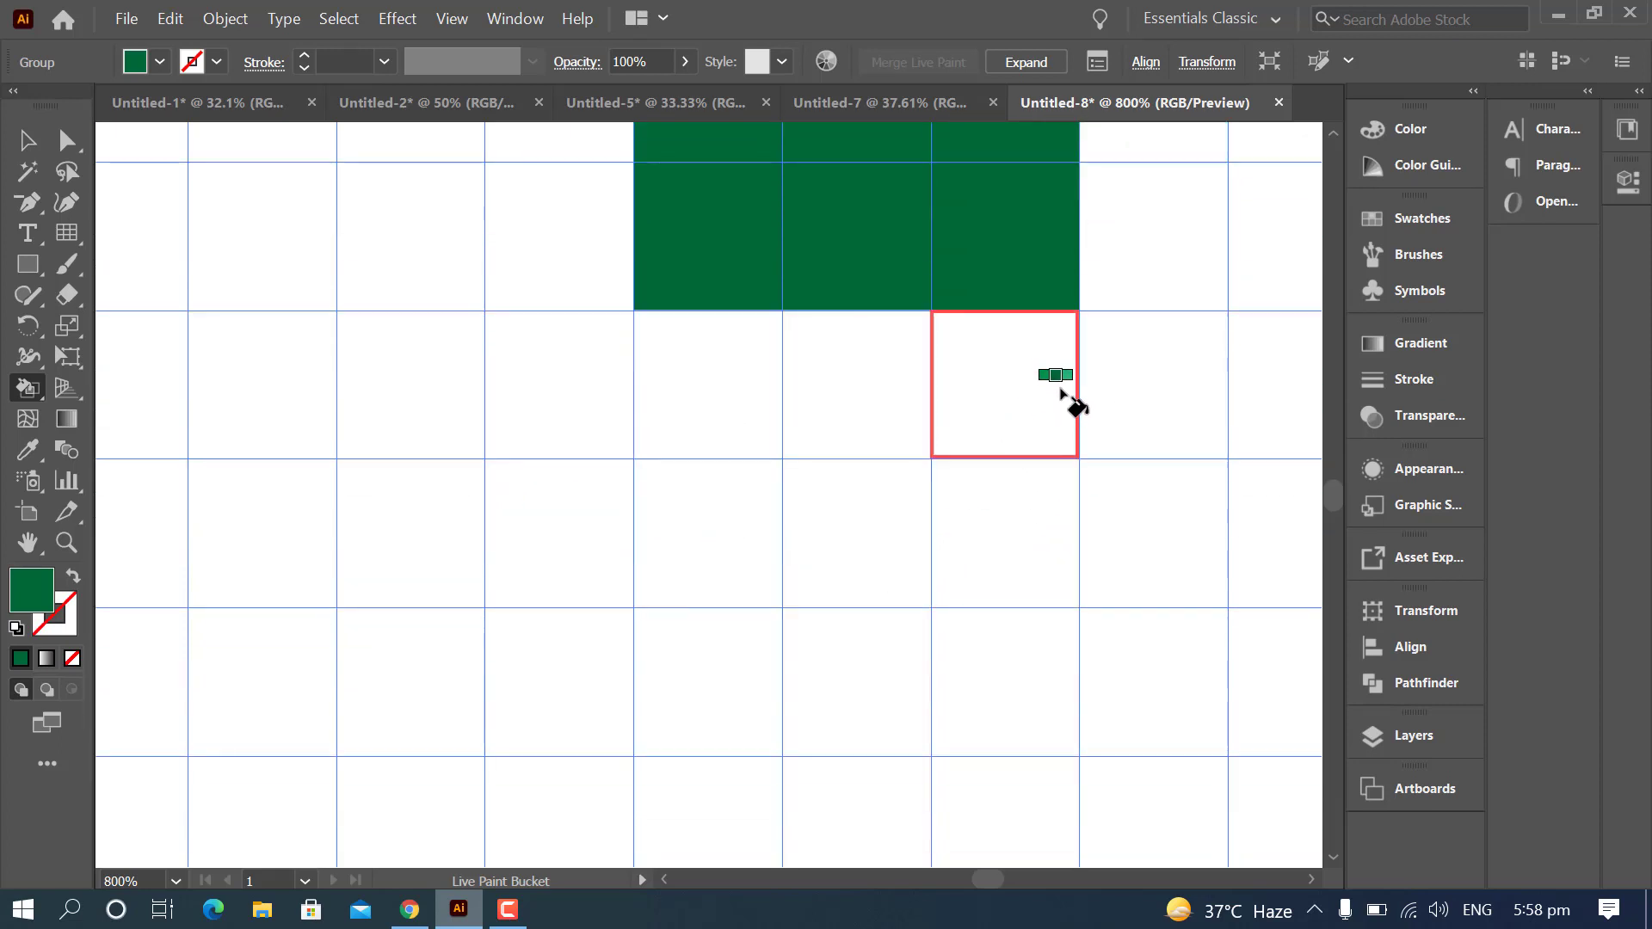
{"action": "mouse_move", "coordinate": [1061, 383]}
{"action": "left_mouse_down"}
{"action": "mouse_move", "coordinate": [615, 702]}
{"action": "mouse_move", "coordinate": [478, 702]}
{"action": "mouse_move", "coordinate": [344, 446]}
{"action": "mouse_move", "coordinate": [301, 336]}
{"action": "left_mouse_up"}
{"action": "scroll", "coordinate": [881, 593], "scroll_direction": "down", "scroll_amount": 3}
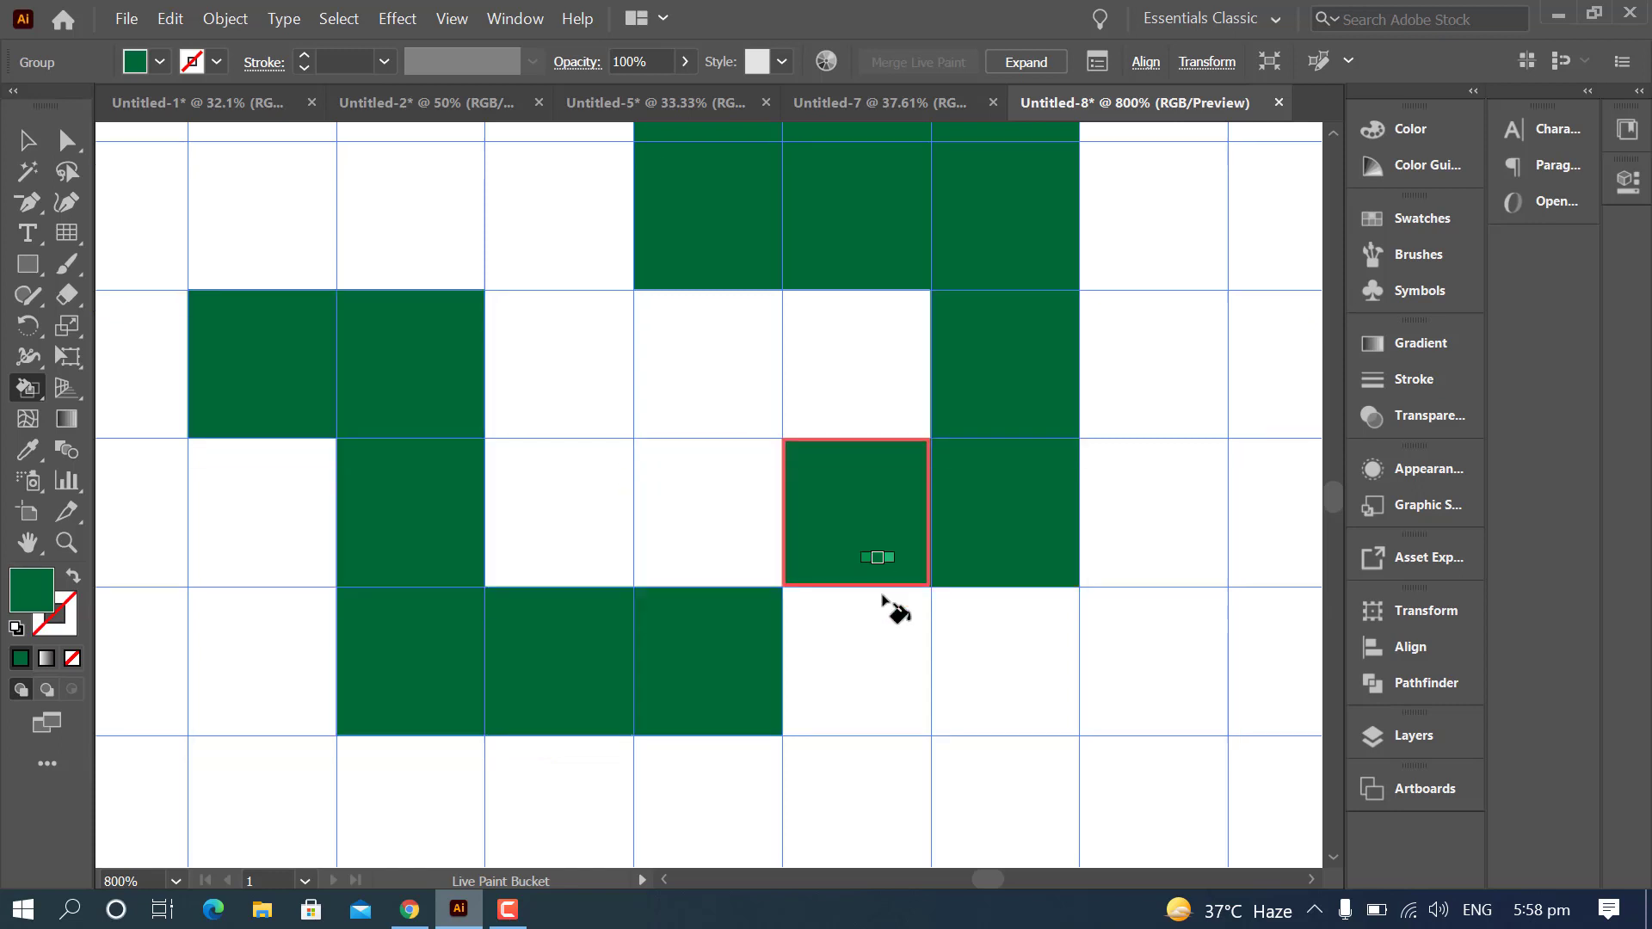
{"action": "mouse_move", "coordinate": [894, 494]}
{"action": "left_mouse_down"}
{"action": "mouse_move", "coordinate": [893, 580]}
{"action": "mouse_move", "coordinate": [1112, 762]}
{"action": "mouse_move", "coordinate": [1140, 755]}
{"action": "left_mouse_up"}
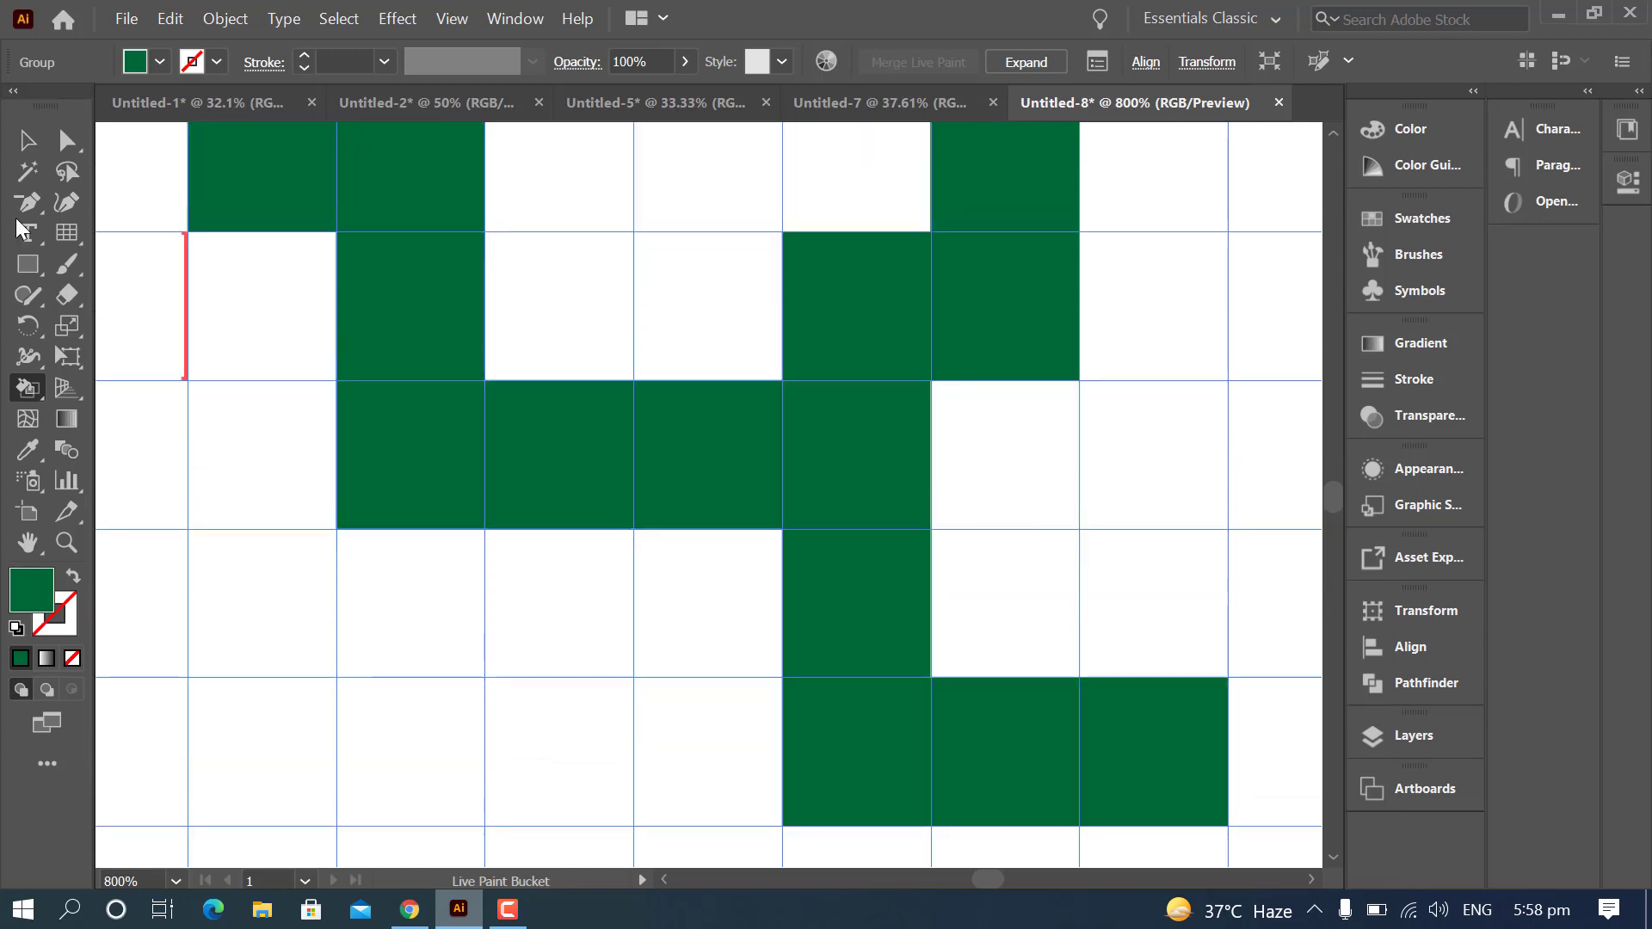
- Switch the fill to light blue and paint connected pixel trails below and to the left of the lower green trail
{"action": "left_click", "coordinate": [161, 67]}
{"action": "left_click", "coordinate": [181, 119]}
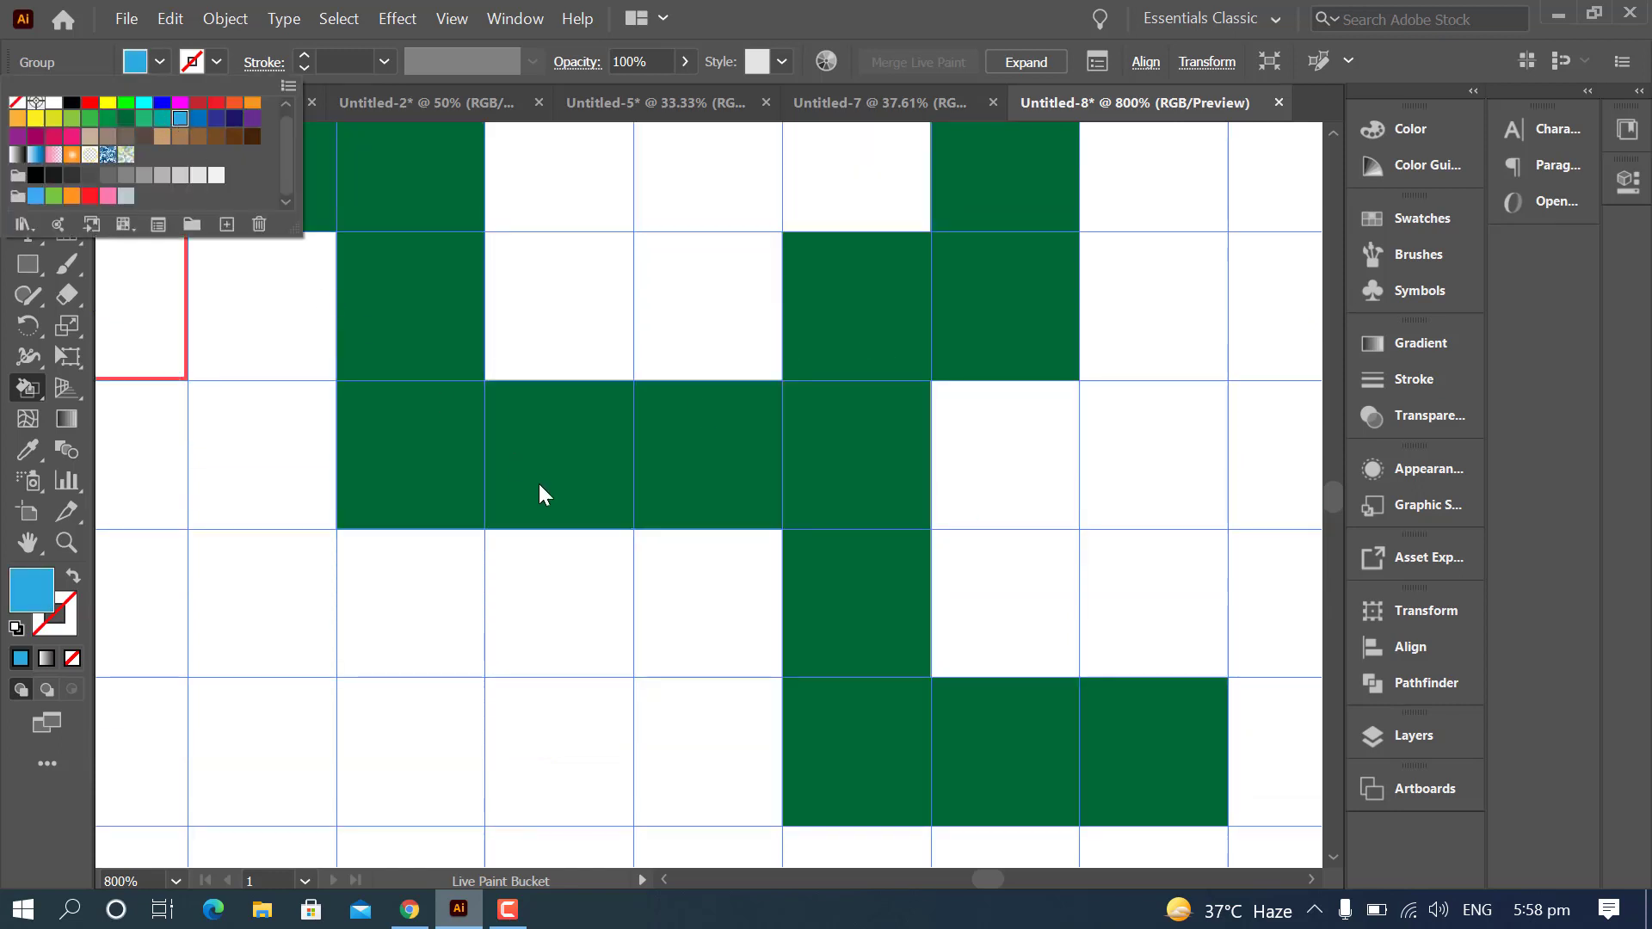
{"action": "scroll", "coordinate": [575, 502], "scroll_direction": "down", "scroll_amount": 2}
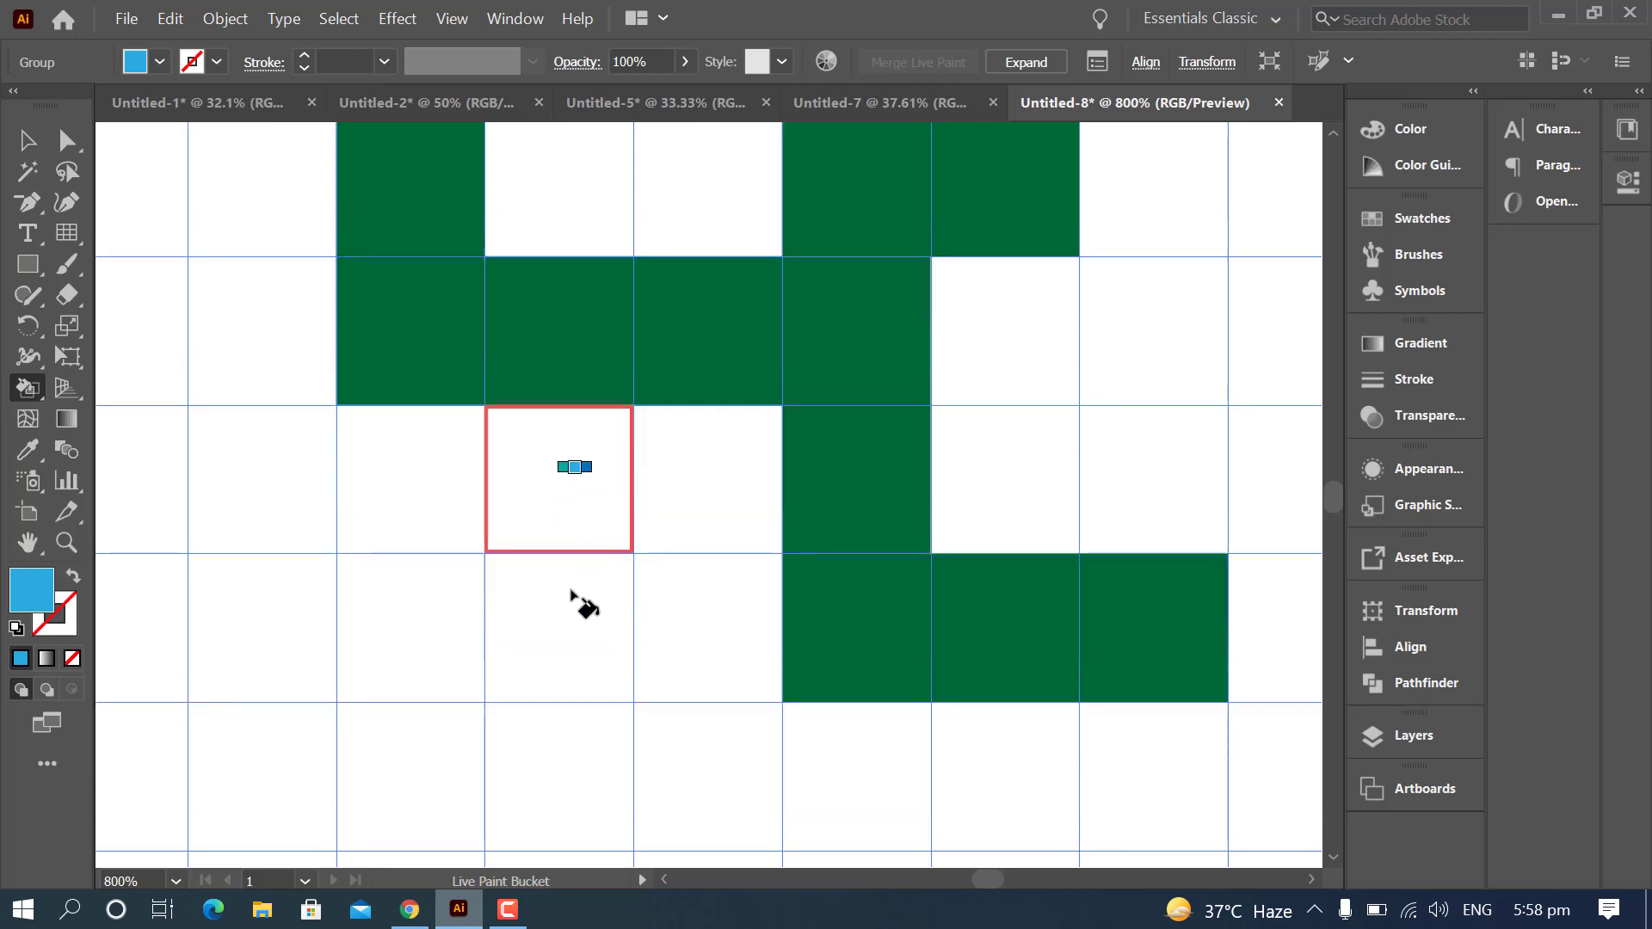
{"action": "mouse_move", "coordinate": [570, 591]}
{"action": "left_mouse_down"}
{"action": "mouse_move", "coordinate": [557, 779]}
{"action": "mouse_move", "coordinate": [575, 791]}
{"action": "mouse_move", "coordinate": [798, 717]}
{"action": "mouse_move", "coordinate": [1016, 717]}
{"action": "mouse_move", "coordinate": [1173, 671]}
{"action": "mouse_move", "coordinate": [1180, 579]}
{"action": "mouse_move", "coordinate": [1127, 594]}
{"action": "left_mouse_up"}
{"action": "scroll", "coordinate": [656, 723], "scroll_direction": "down", "scroll_amount": 3}
{"action": "scroll", "coordinate": [737, 616], "scroll_direction": "up", "scroll_amount": 1}
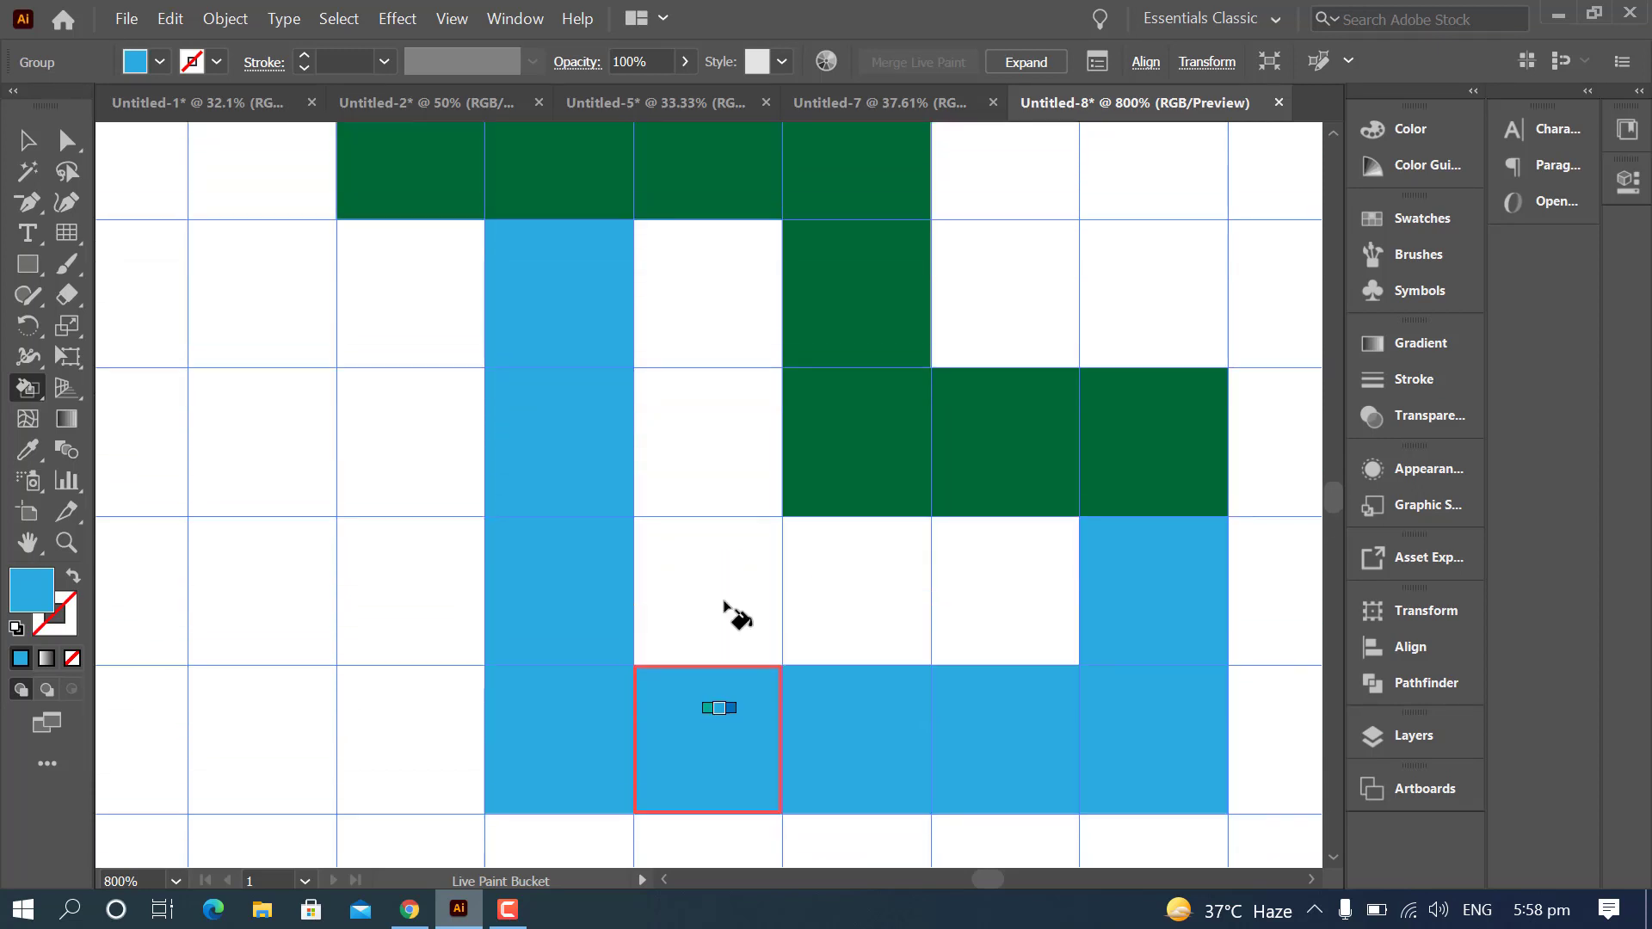
{"action": "scroll", "coordinate": [737, 616], "scroll_direction": "up", "scroll_amount": 2}
{"action": "mouse_move", "coordinate": [421, 529]}
{"action": "left_mouse_down"}
{"action": "mouse_move", "coordinate": [276, 545]}
{"action": "mouse_move", "coordinate": [233, 400]}
{"action": "mouse_move", "coordinate": [229, 277]}
{"action": "mouse_move", "coordinate": [232, 293]}
{"action": "left_mouse_up"}
{"action": "scroll", "coordinate": [534, 659], "scroll_direction": "up", "scroll_amount": 2}
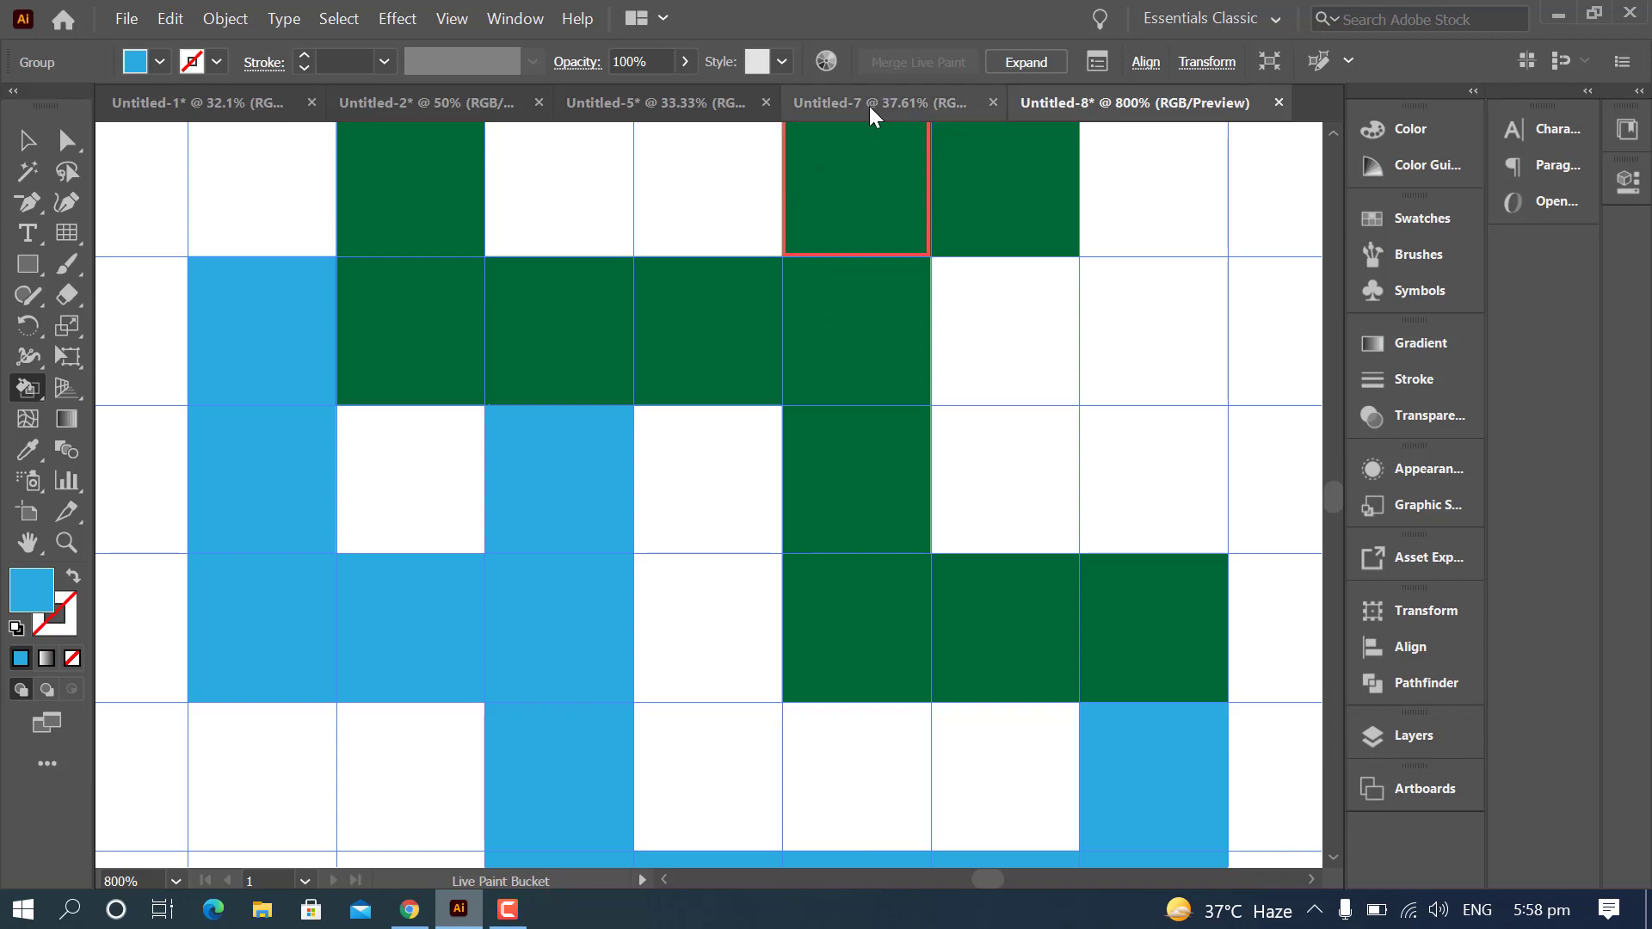
- Examine the painted green and blue pixel shape as a whole at 200% magnification
{"action": "key", "text": "ctrl+minus"}
{"action": "key", "text": "ctrl+minus"}
{"action": "key", "text": "ctrl+minus"}
{"action": "key", "text": "ctrl+minus"}
{"action": "key", "text": "ctrl+minus"}
{"action": "key", "text": "ctrl+minus"}
{"action": "key", "text": "ctrl+minus"}
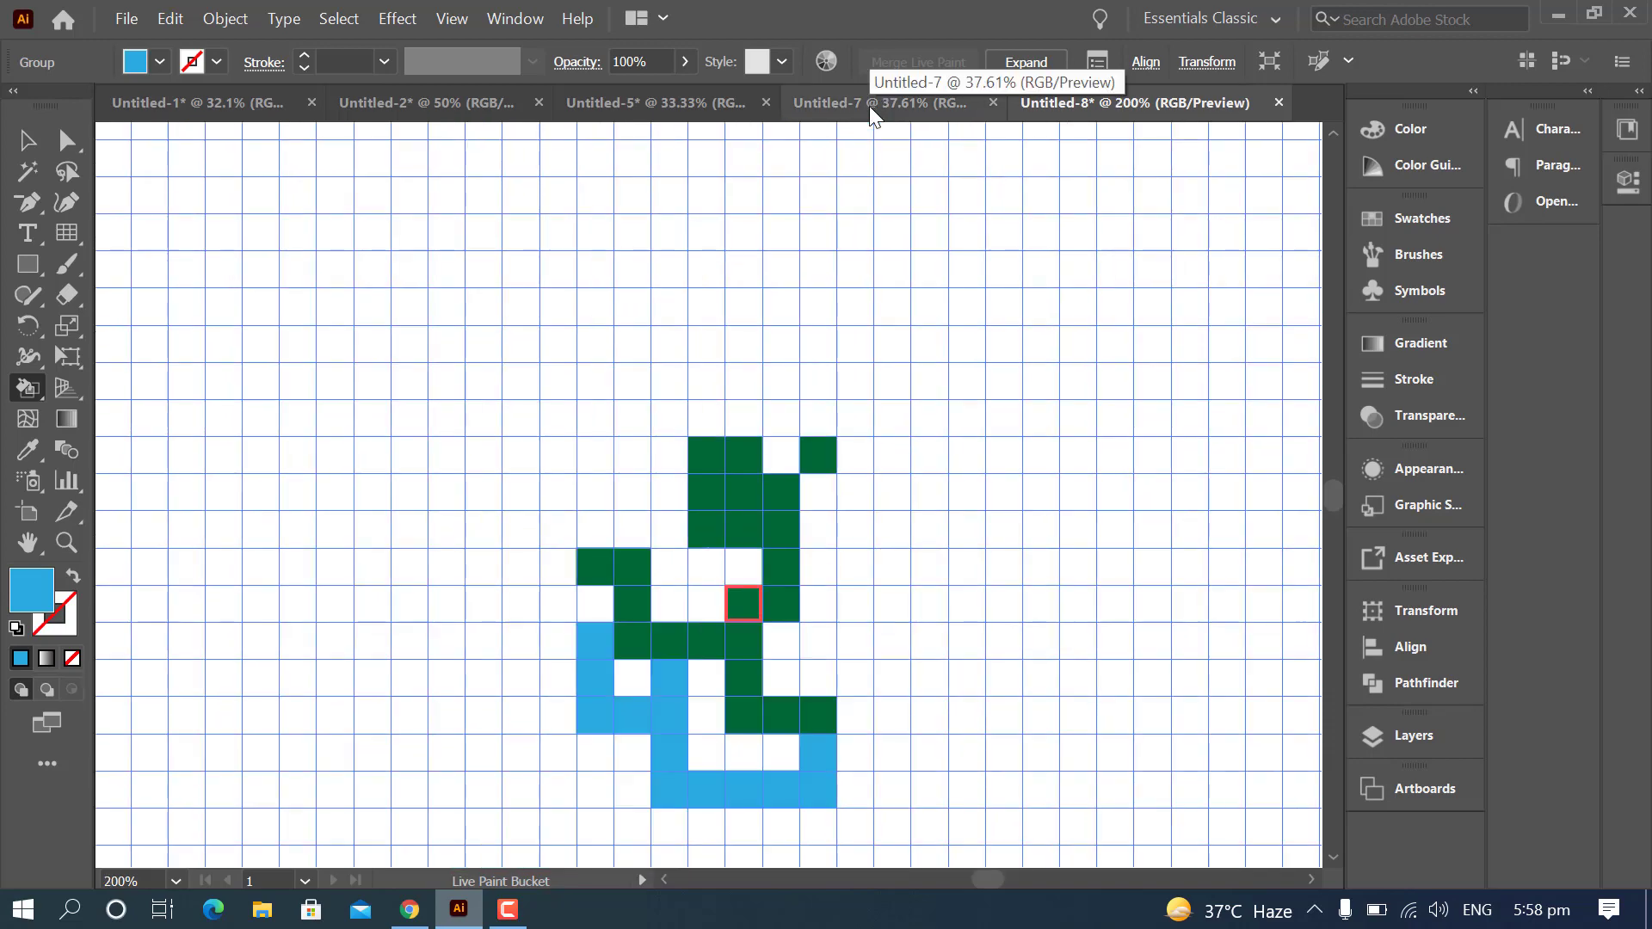
- Examine the painted shape on the whole artboard with the grid deselected and selected
{"action": "key", "text": "ctrl+minus"}
{"action": "key", "text": "ctrl+minus"}
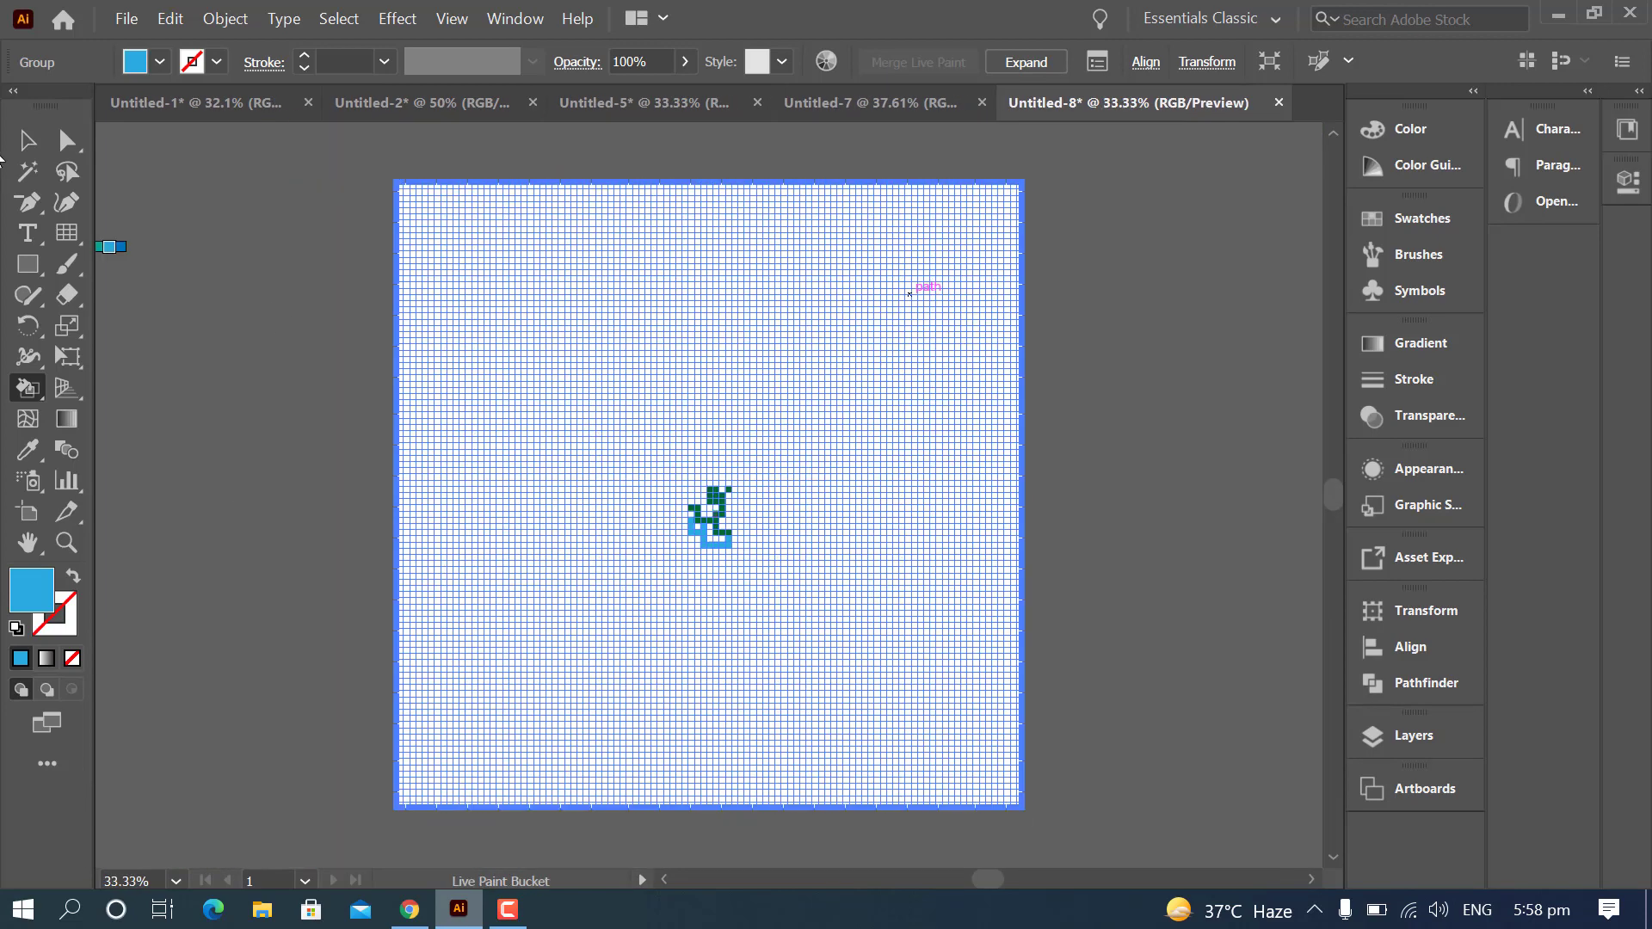
{"action": "left_click", "coordinate": [28, 171]}
{"action": "left_click", "coordinate": [29, 139]}
{"action": "left_click", "coordinate": [246, 298]}
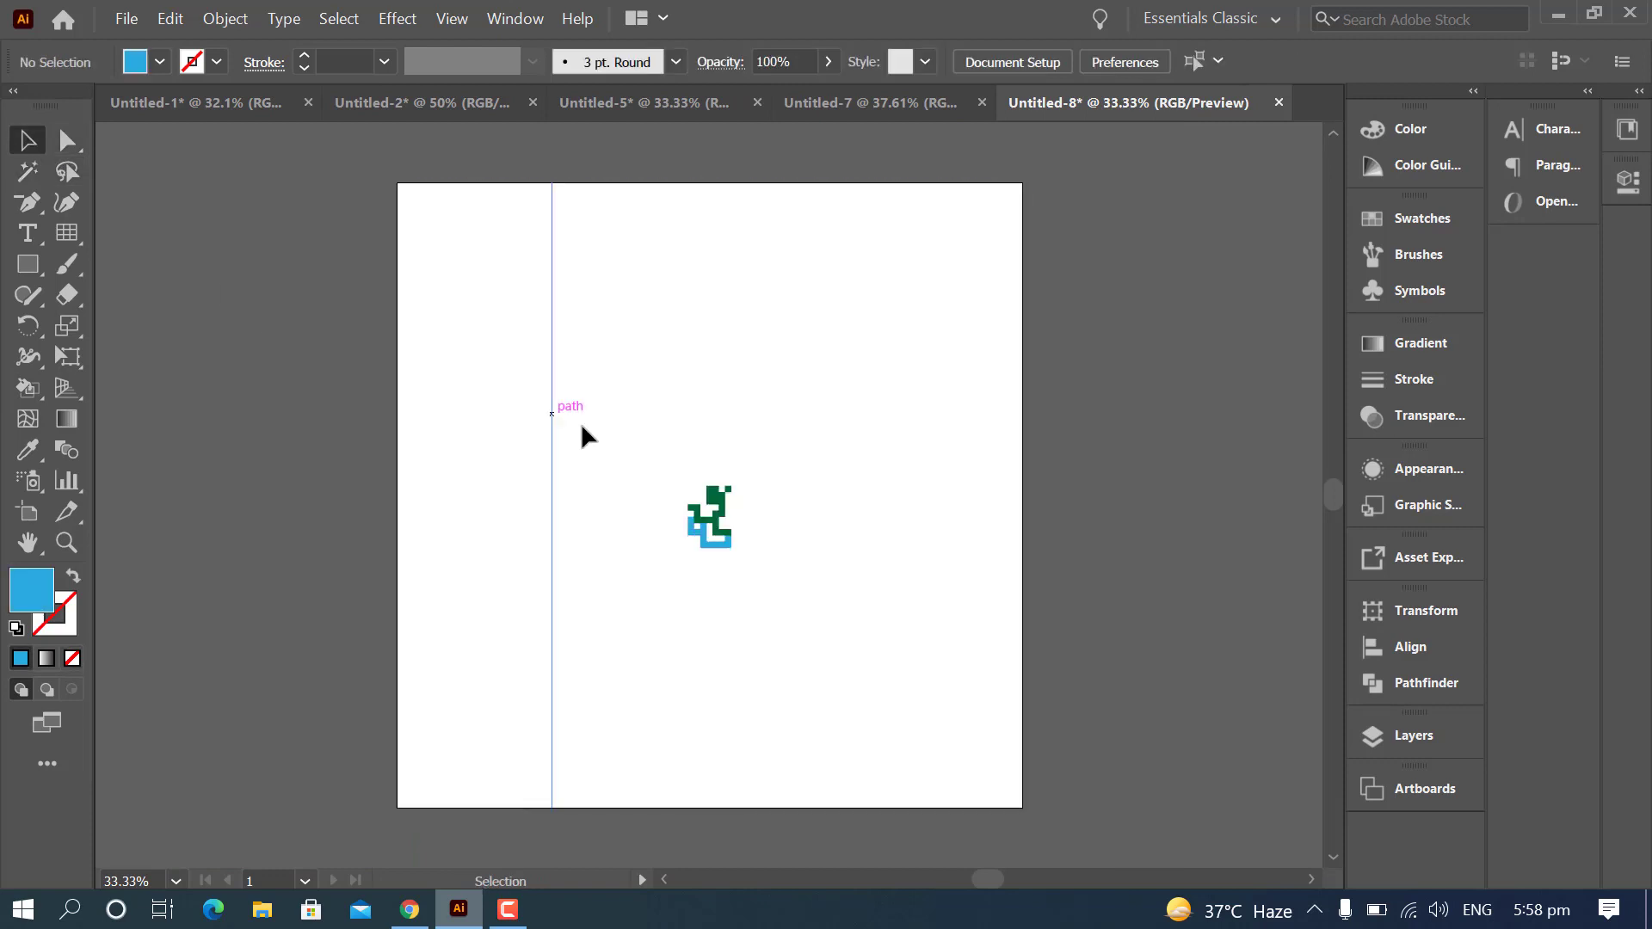
{"action": "left_click", "coordinate": [723, 546]}
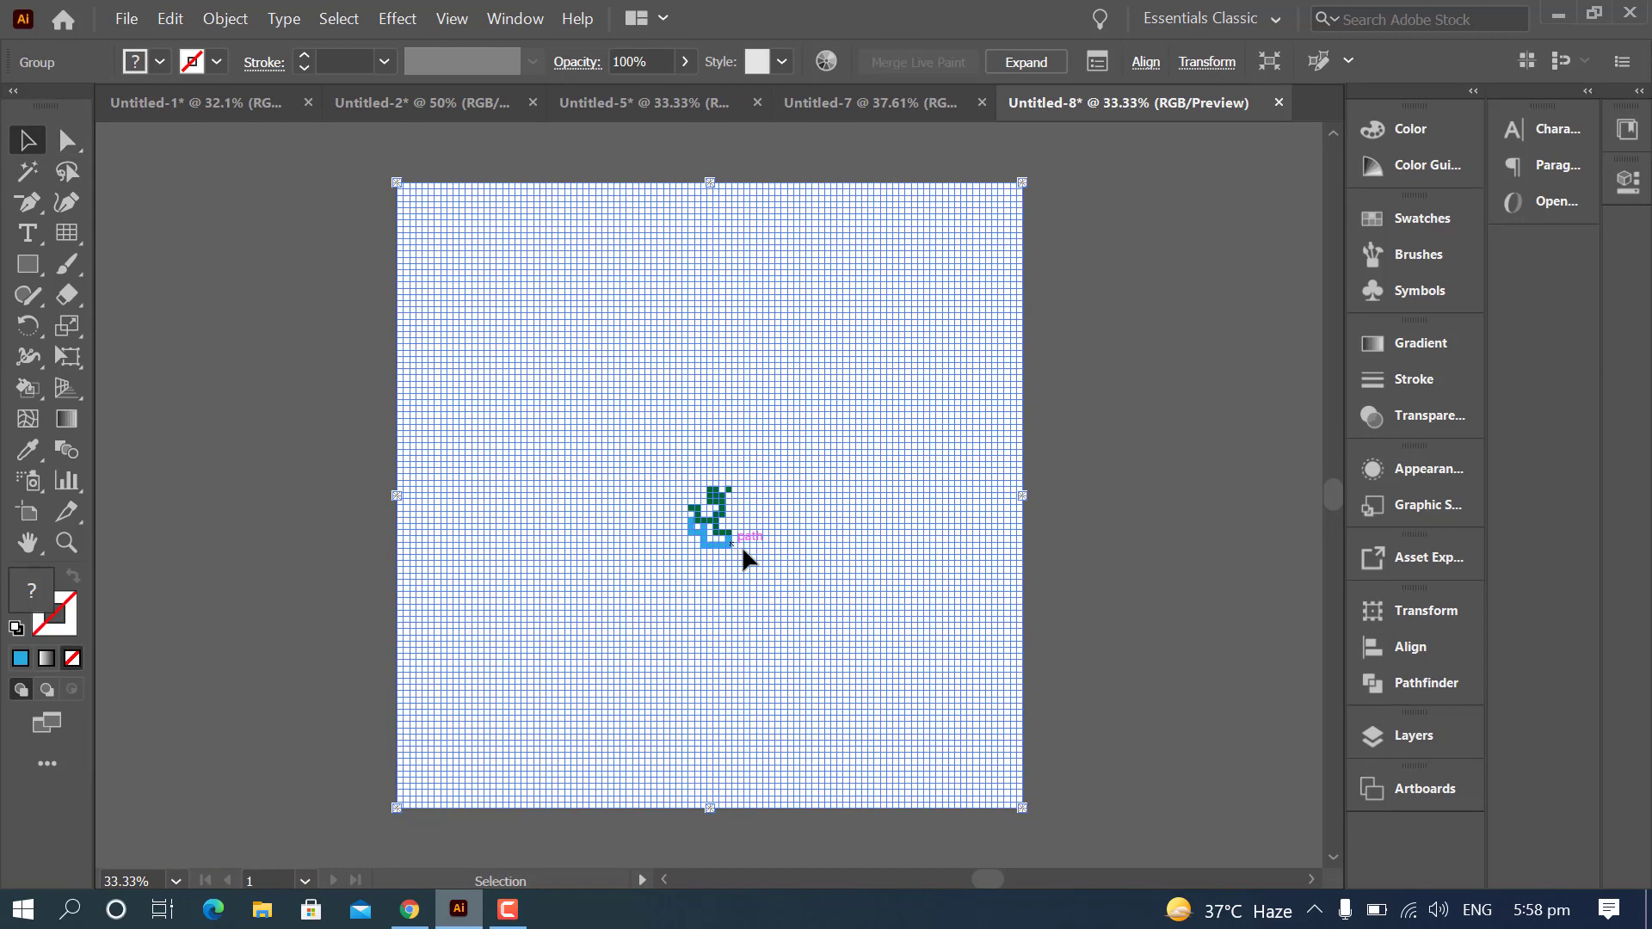
- Undo all the green and blue painting and the preceding edits far enough to bring back the panda image, and clear the selection
{"action": "key", "text": "a"}
{"action": "key", "text": "ctrl+z"}
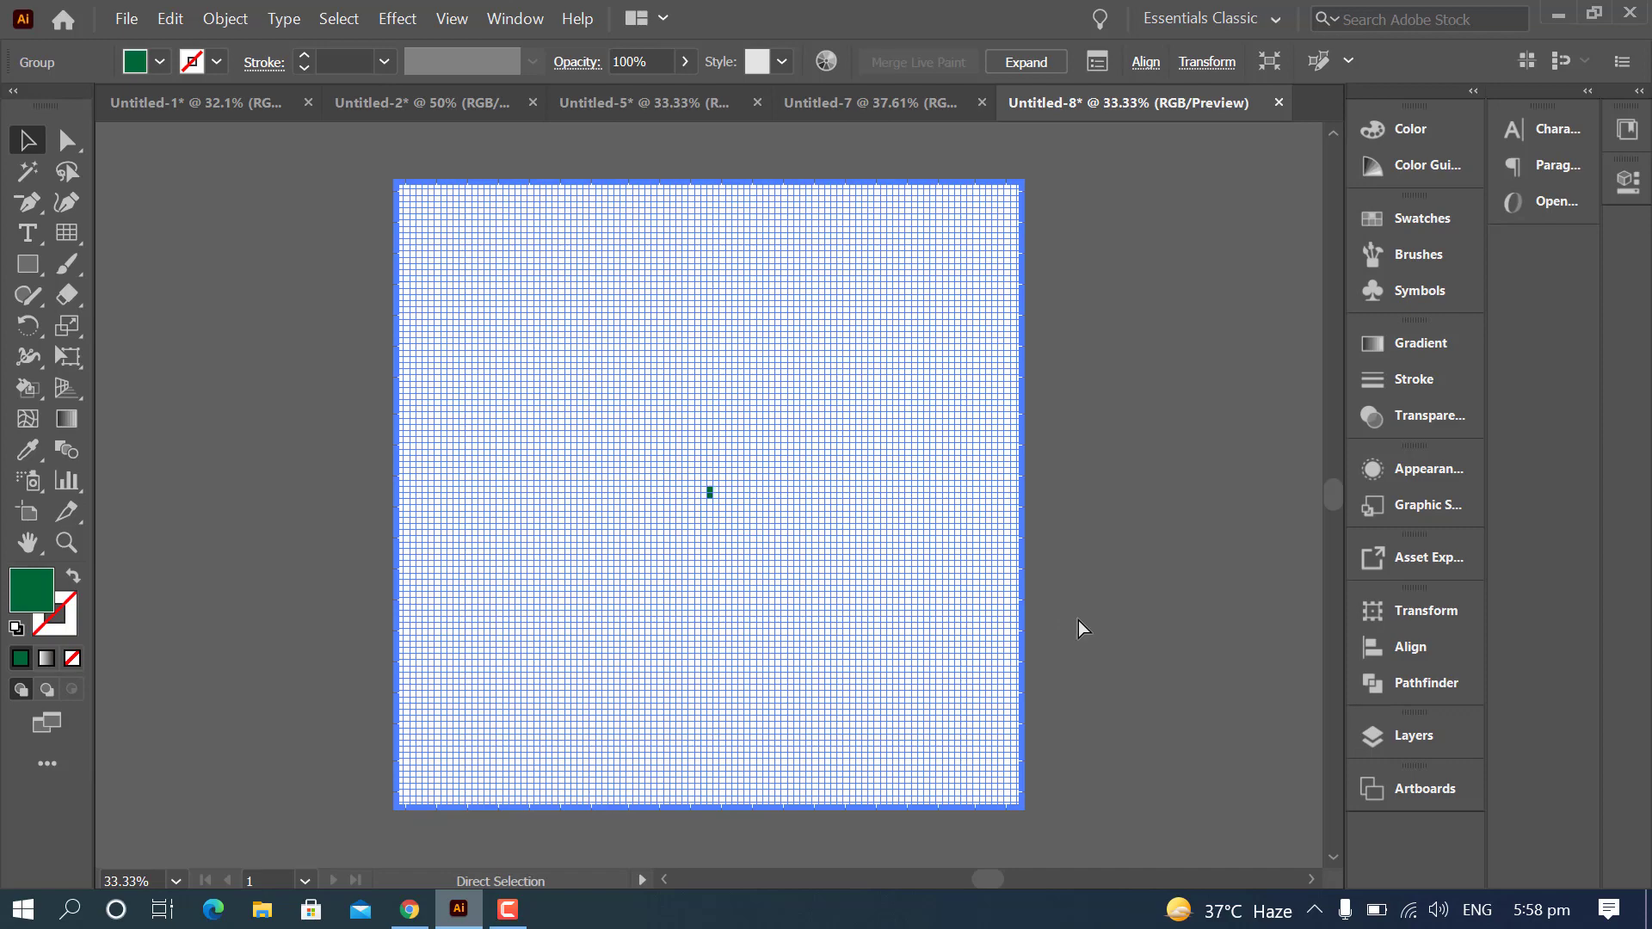
{"action": "key", "text": "ctrl+z"}
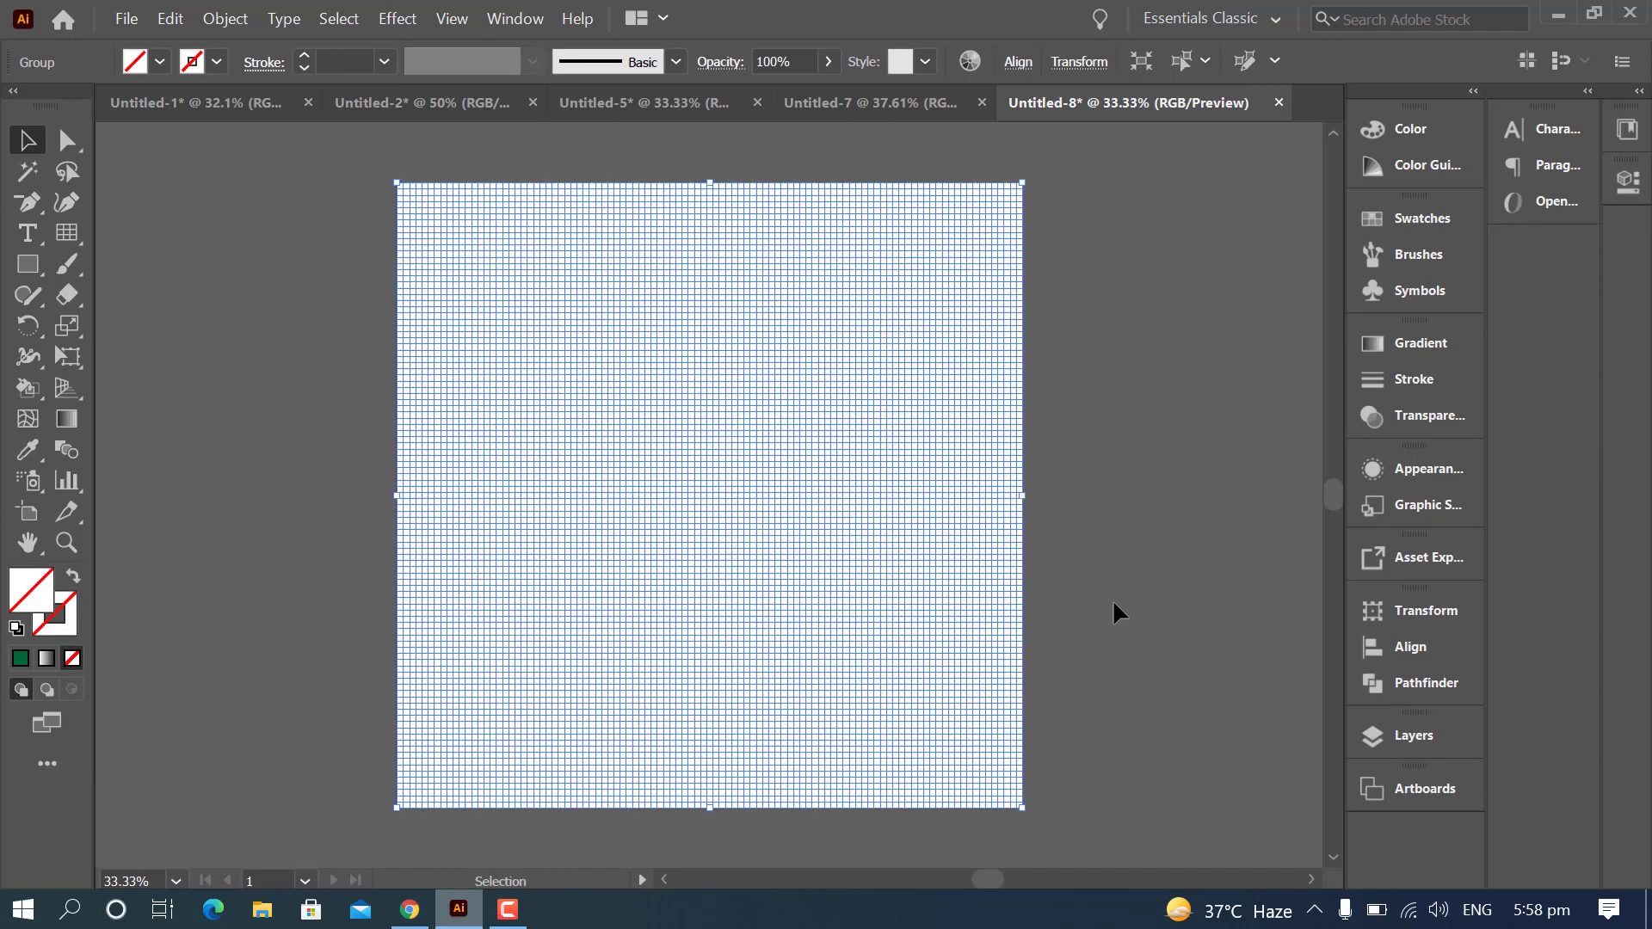
{"action": "key", "text": "ctrl+z"}
{"action": "key", "text": "ctrl+z"}
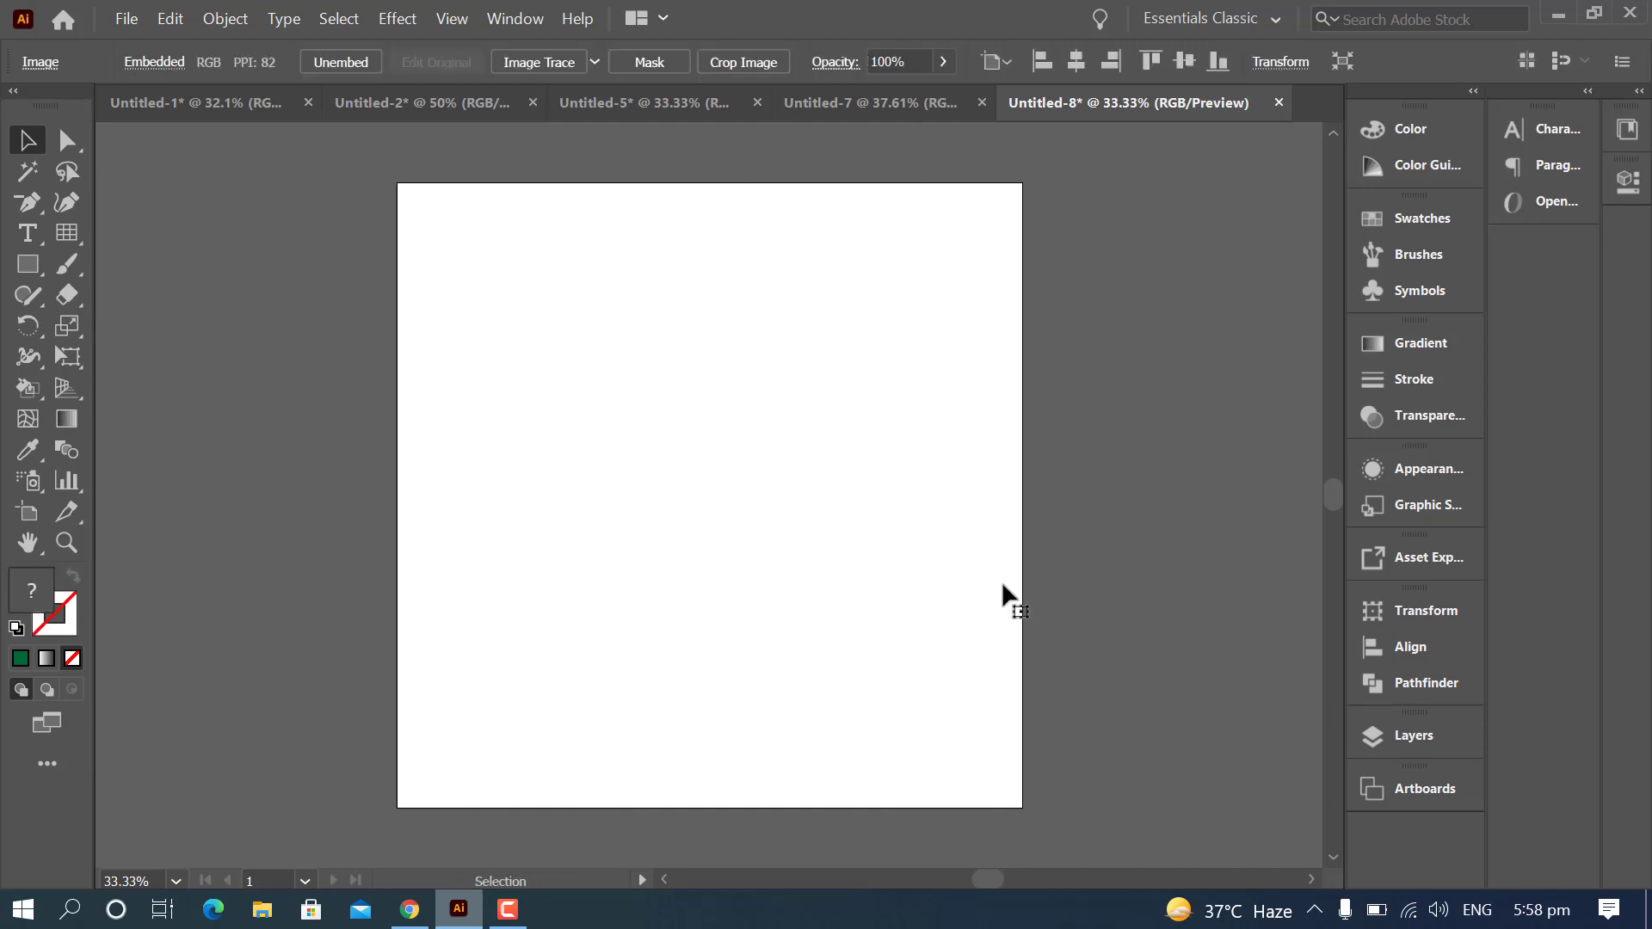
{"action": "left_click", "coordinate": [1128, 571]}
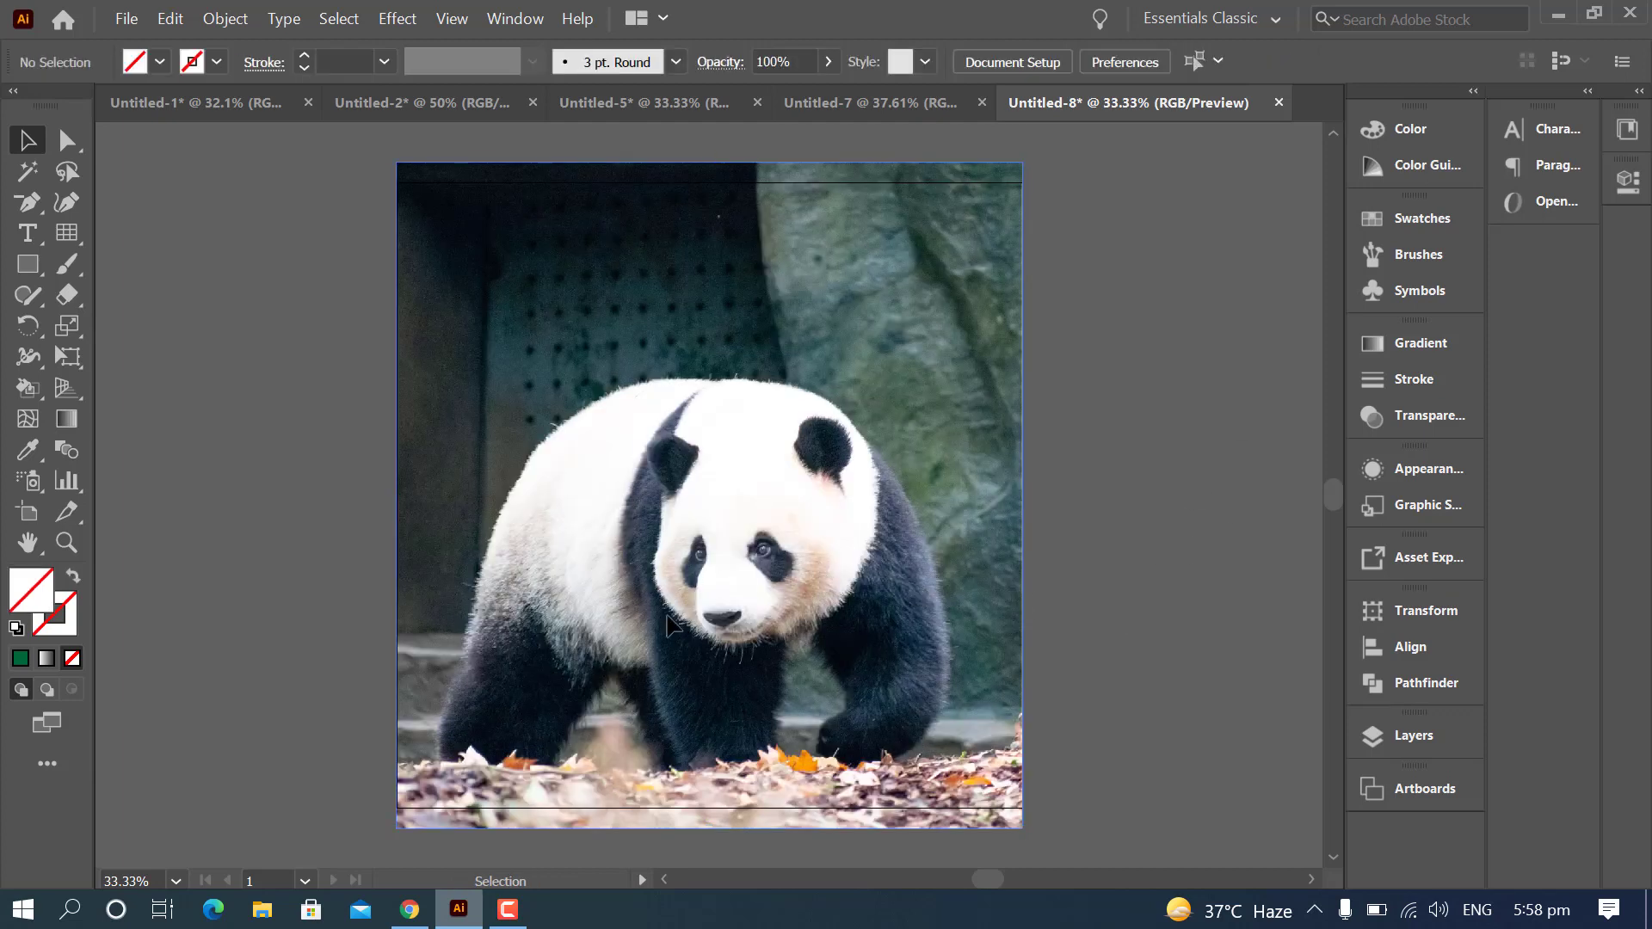
- Move the panda image below the grid group in Layer 1 and lock the image
{"action": "left_click", "coordinate": [672, 625]}
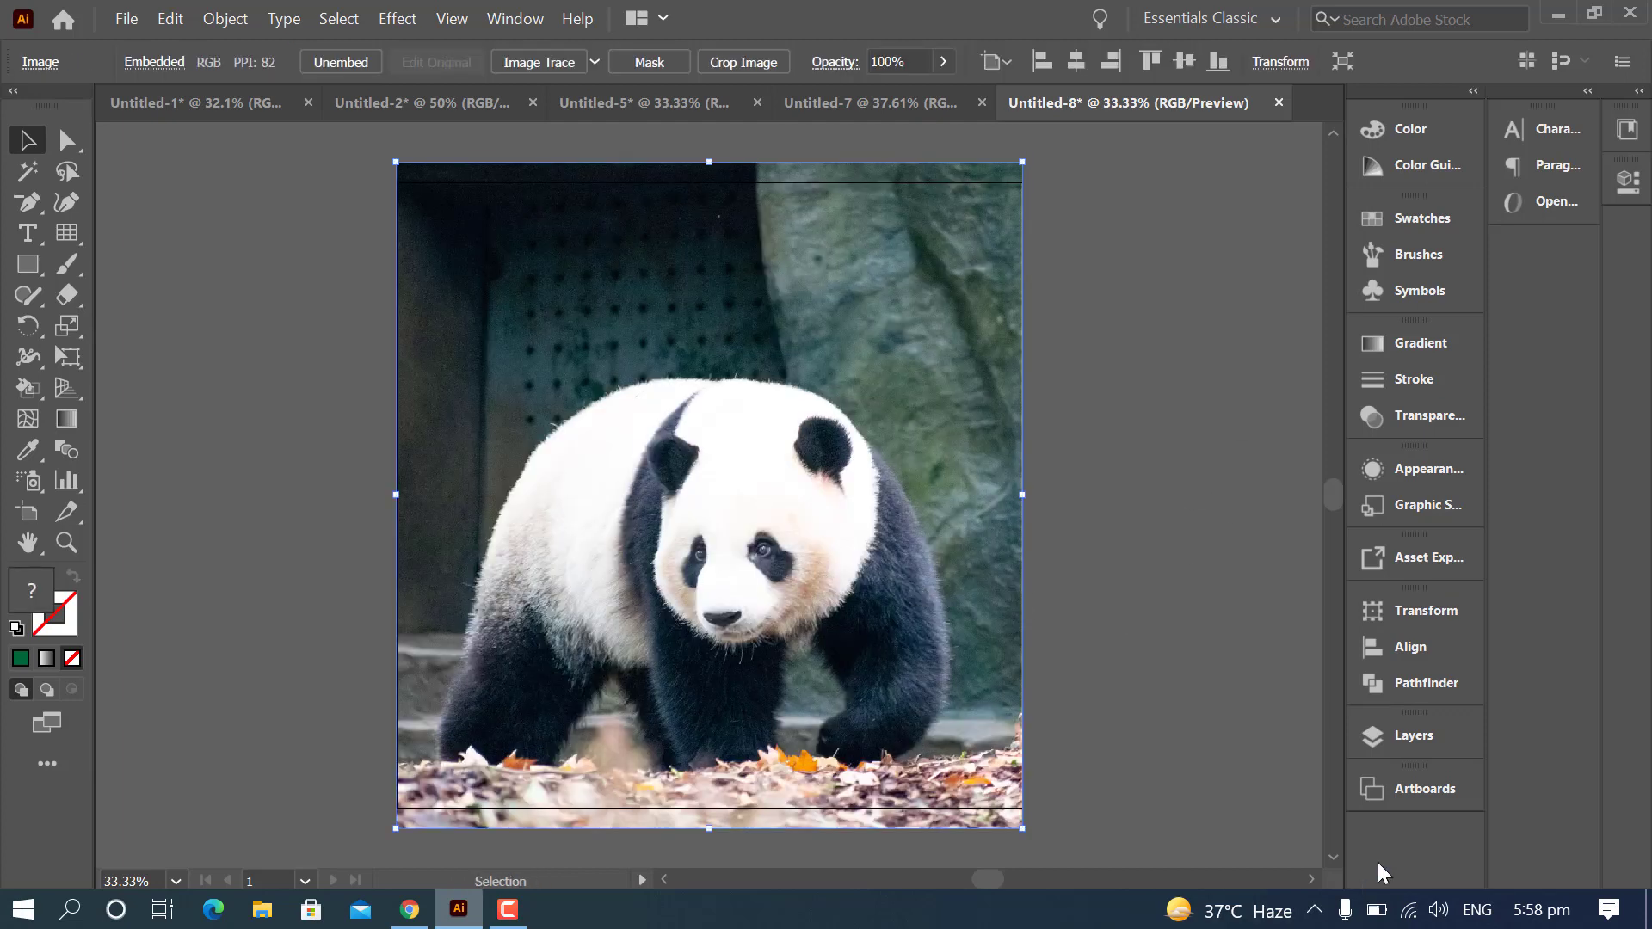
{"action": "left_click", "coordinate": [1437, 735]}
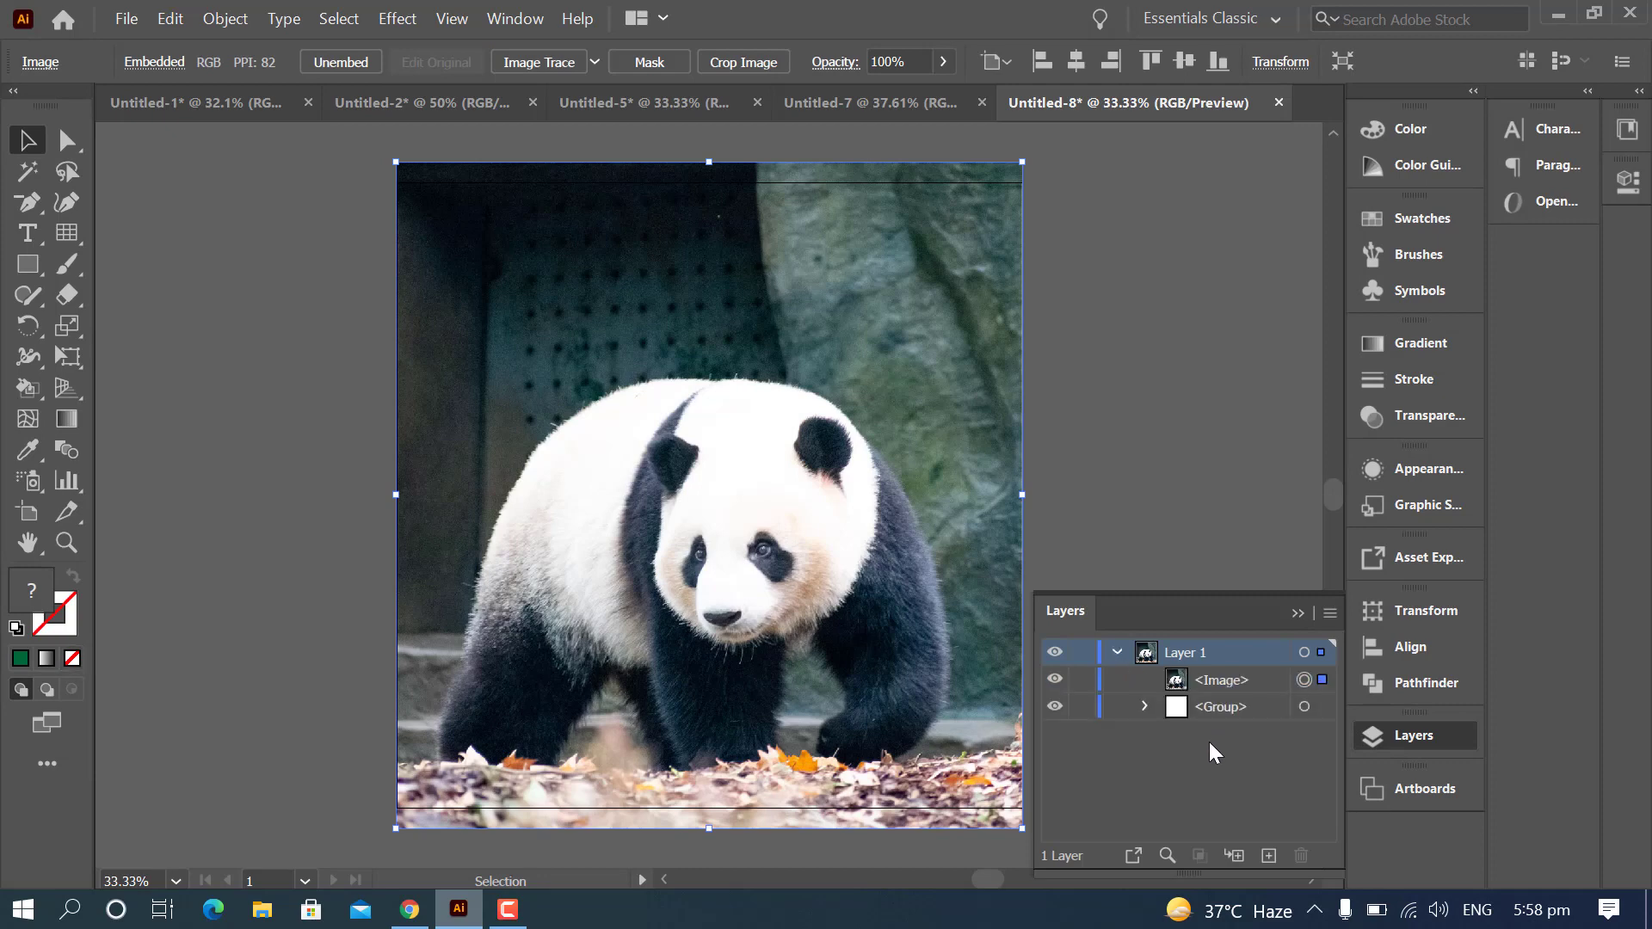
{"action": "mouse_move", "coordinate": [1230, 684]}
{"action": "left_mouse_down"}
{"action": "mouse_move", "coordinate": [1233, 730]}
{"action": "mouse_move", "coordinate": [1225, 712]}
{"action": "left_mouse_up"}
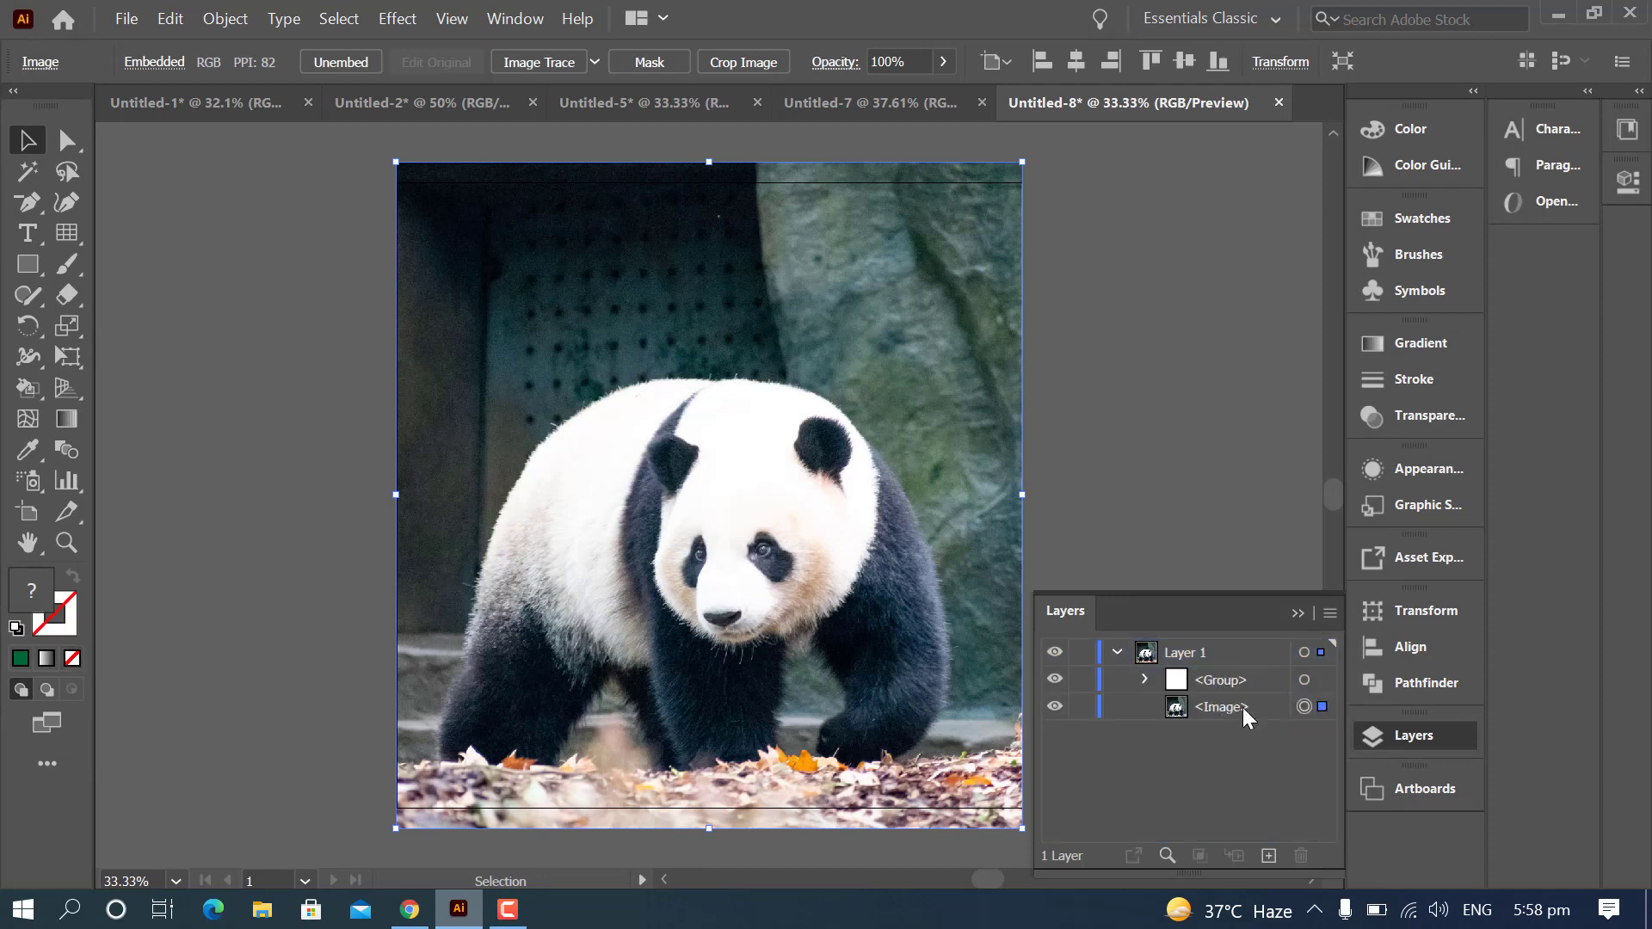
{"action": "left_click", "coordinate": [1117, 725]}
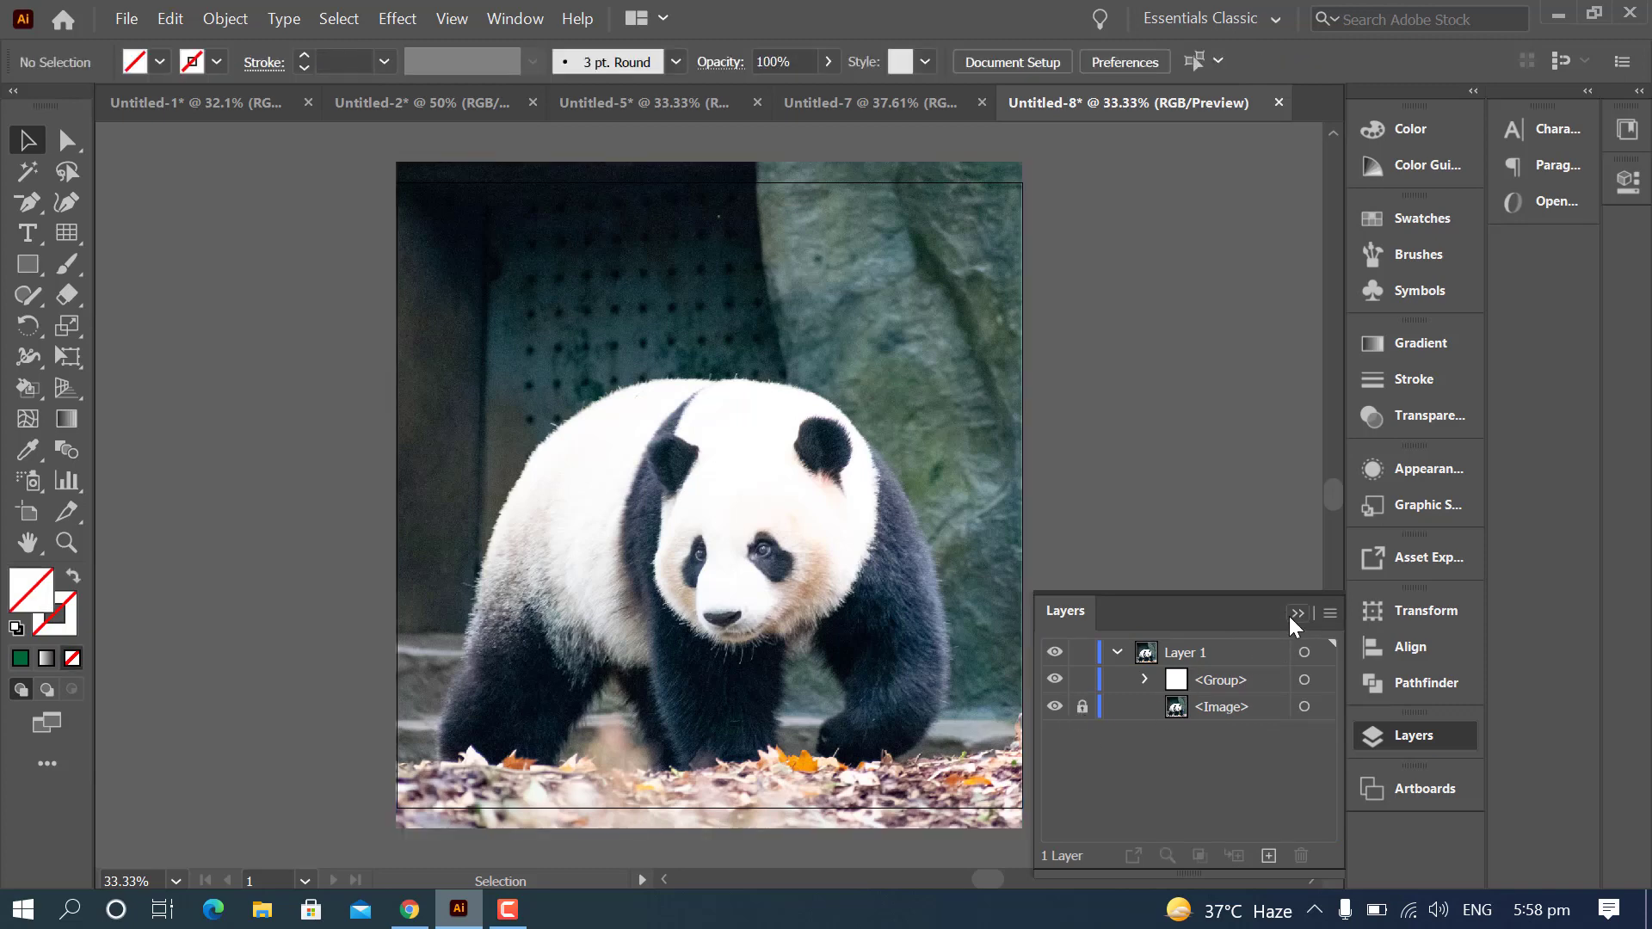
{"action": "left_click", "coordinate": [1295, 613]}
- Select the grid over the panda and bring the panda's right-hand ear into view at 200% magnification
{"action": "left_click", "coordinate": [787, 571]}
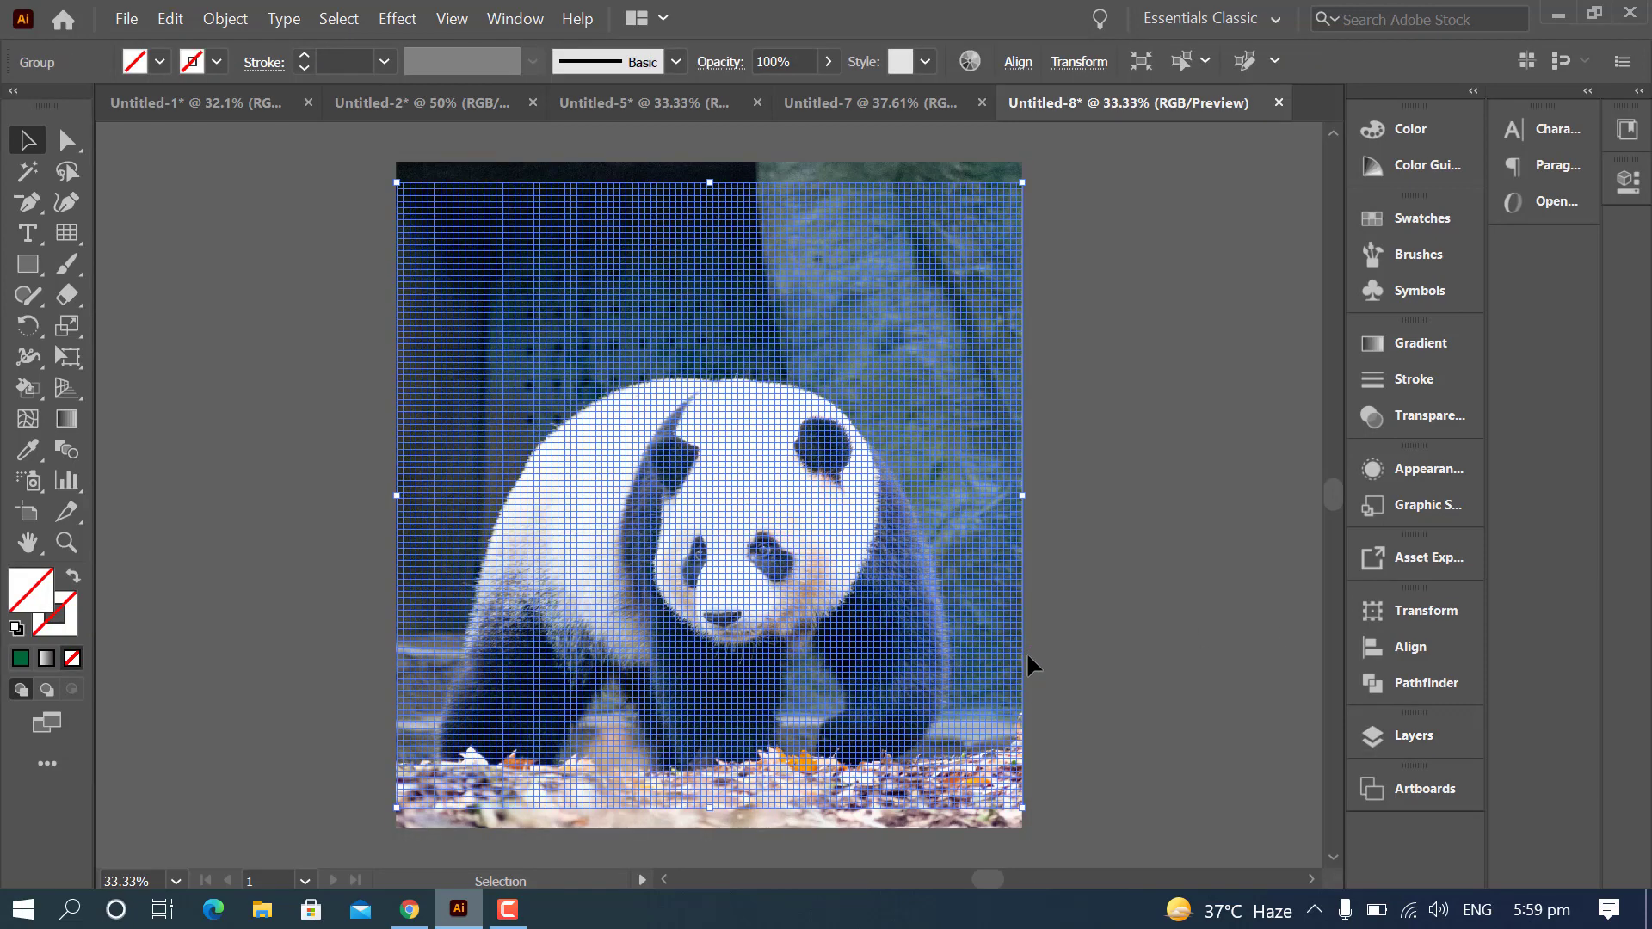
{"action": "key", "text": "ctrl+plus"}
{"action": "key", "text": "ctrl+plus"}
{"action": "key", "text": "ctrl+plus"}
{"action": "key", "text": "ctrl+plus"}
{"action": "key", "text": "ctrl+plus"}
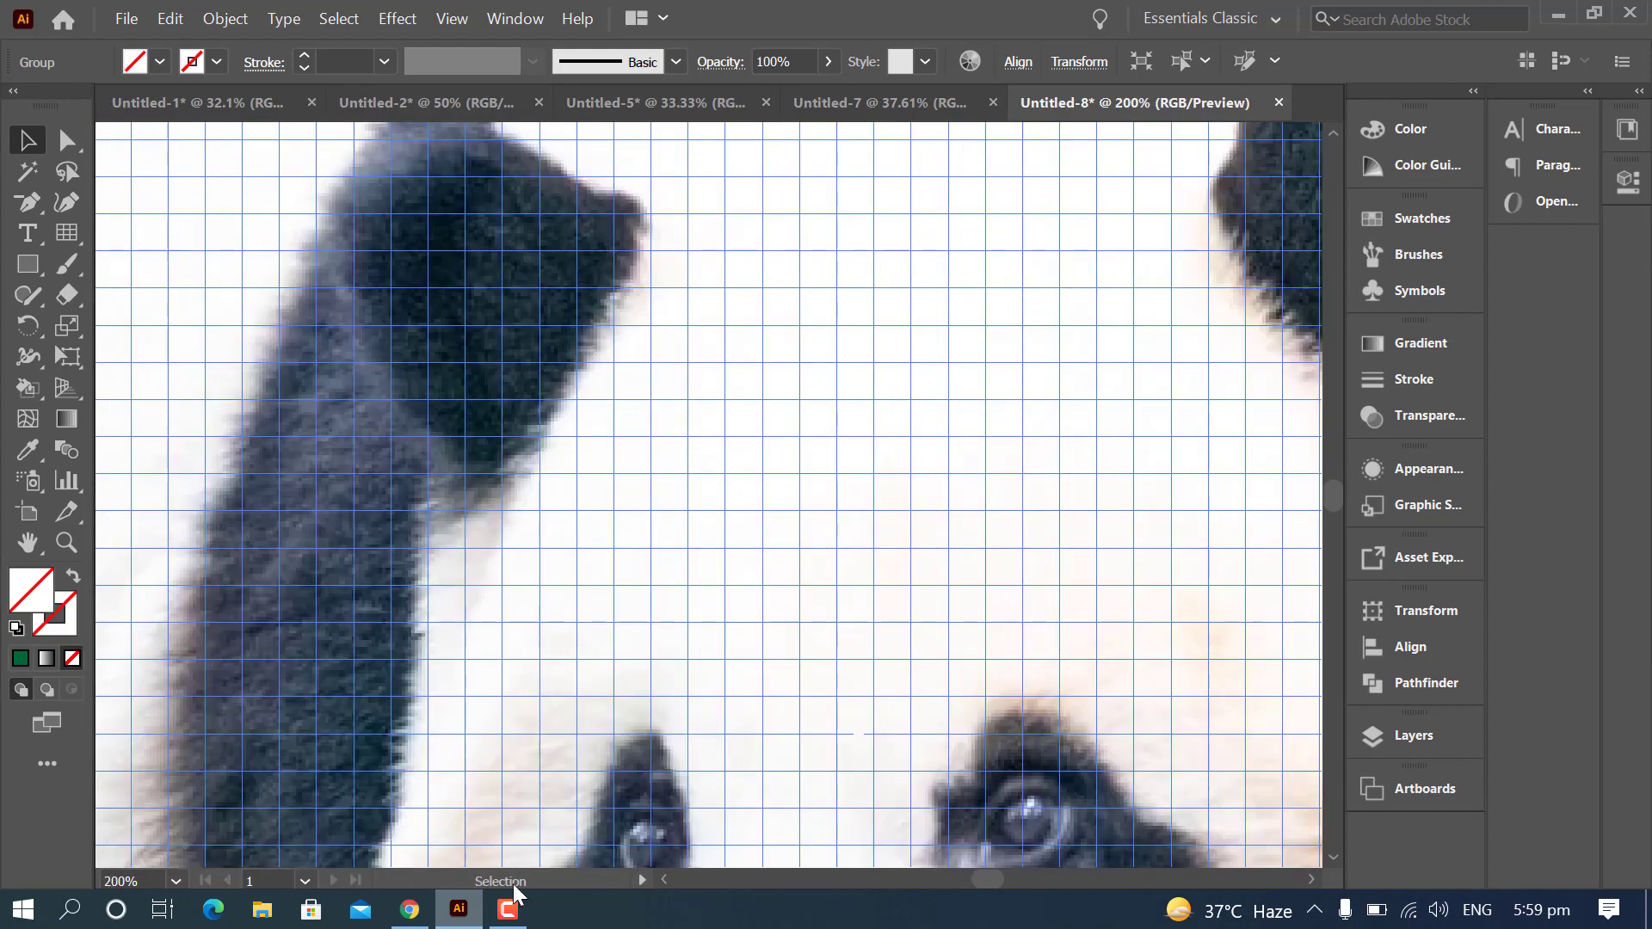
{"action": "left_click", "coordinate": [1313, 878]}
{"action": "scroll", "coordinate": [803, 547], "scroll_direction": "up", "scroll_amount": 2}
{"action": "scroll", "coordinate": [803, 555], "scroll_direction": "up", "scroll_amount": 1}
{"action": "left_click", "coordinate": [159, 62]}
{"action": "left_click", "coordinate": [72, 101]}
{"action": "left_click", "coordinate": [975, 596]}
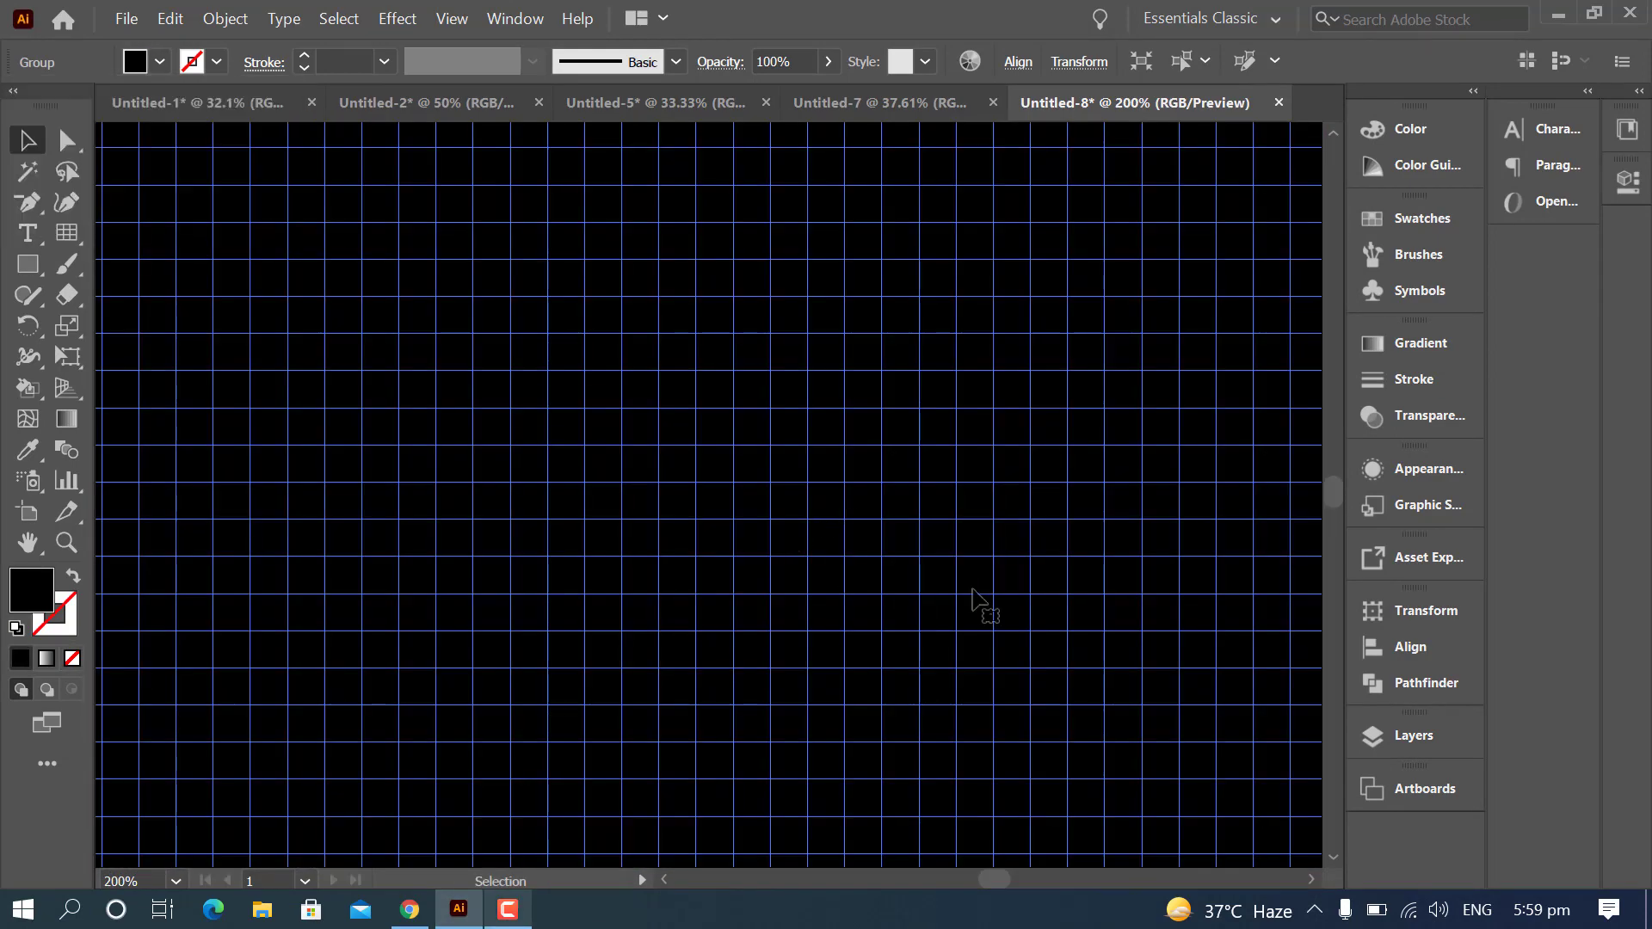
{"action": "key", "text": "ctrl+z"}
- Fill the grid cells covering the panda's right-hand ear with black using the Live Paint Bucket
{"action": "left_click_drag", "start_coordinate": [28, 388], "coordinate": [118, 422]}
{"action": "left_click", "coordinate": [118, 422]}
{"action": "left_click", "coordinate": [159, 62]}
{"action": "left_click", "coordinate": [73, 102]}
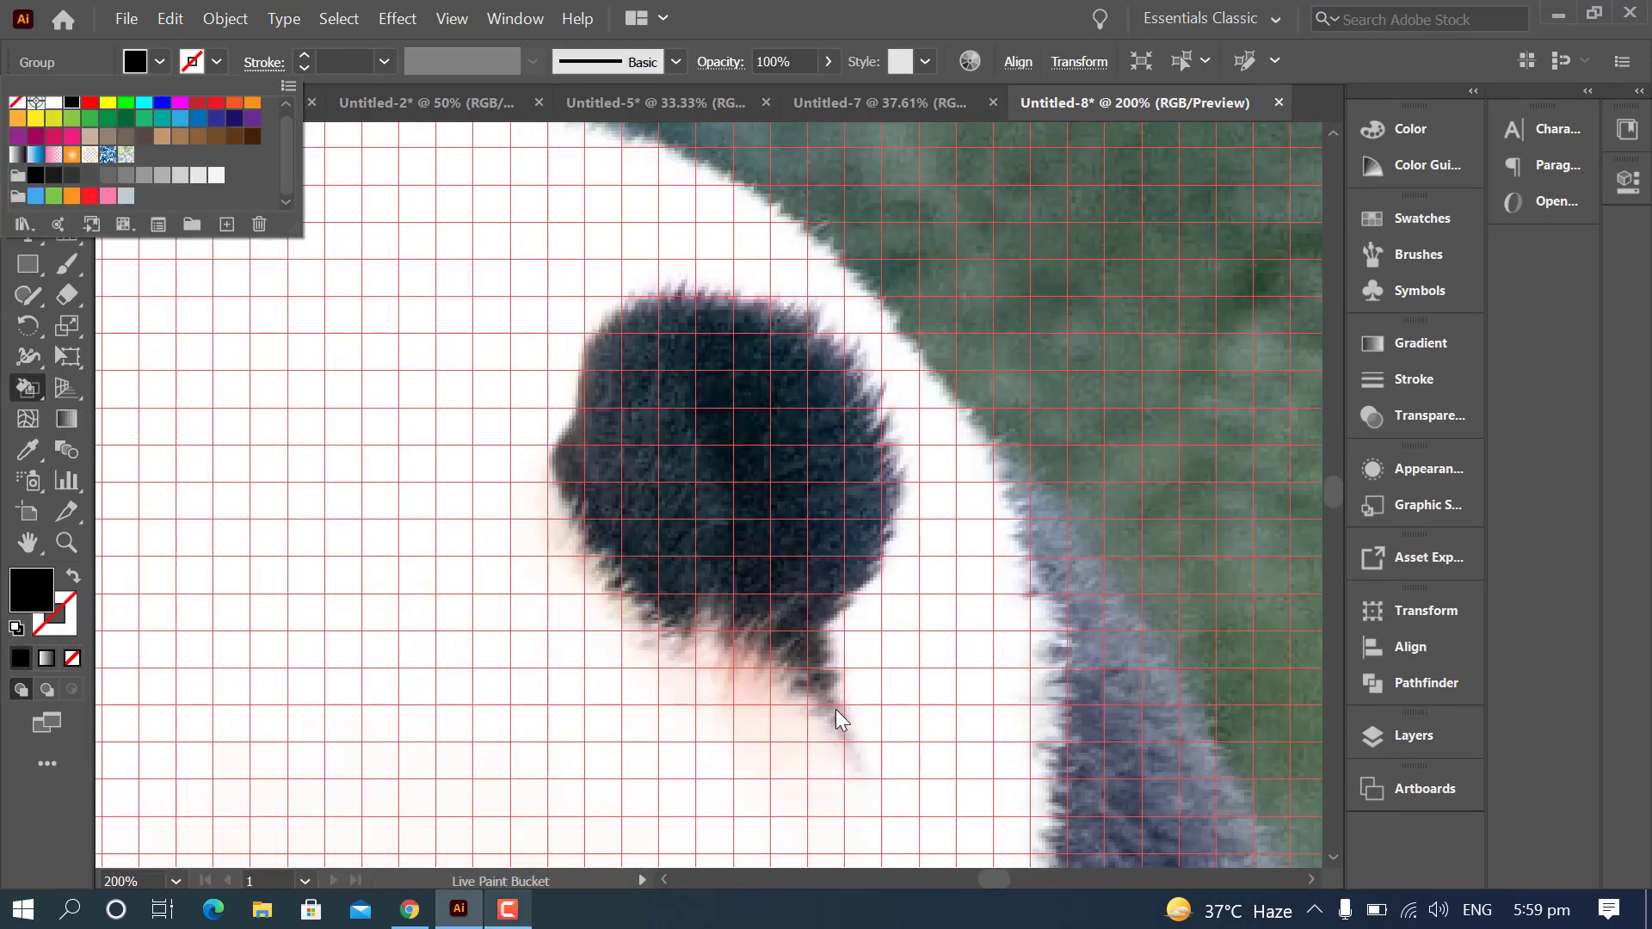
{"action": "left_click", "coordinate": [832, 721]}
{"action": "left_click", "coordinate": [826, 723]}
{"action": "left_click_drag", "start_coordinate": [826, 723], "coordinate": [826, 346]}
{"action": "left_click_drag", "start_coordinate": [799, 316], "coordinate": [602, 321]}
{"action": "mouse_move", "coordinate": [593, 357]}
{"action": "left_mouse_down"}
{"action": "mouse_move", "coordinate": [784, 416]}
{"action": "mouse_move", "coordinate": [796, 684]}
{"action": "mouse_move", "coordinate": [733, 448]}
{"action": "mouse_move", "coordinate": [705, 505]}
{"action": "mouse_move", "coordinate": [708, 672]}
{"action": "mouse_move", "coordinate": [672, 377]}
{"action": "mouse_move", "coordinate": [642, 570]}
{"action": "mouse_move", "coordinate": [620, 579]}
{"action": "mouse_move", "coordinate": [611, 362]}
{"action": "left_mouse_up"}
{"action": "left_click_drag", "start_coordinate": [570, 530], "coordinate": [571, 388]}
{"action": "mouse_move", "coordinate": [856, 582]}
{"action": "left_mouse_down"}
{"action": "mouse_move", "coordinate": [857, 372]}
{"action": "mouse_move", "coordinate": [896, 538]}
{"action": "left_mouse_up"}
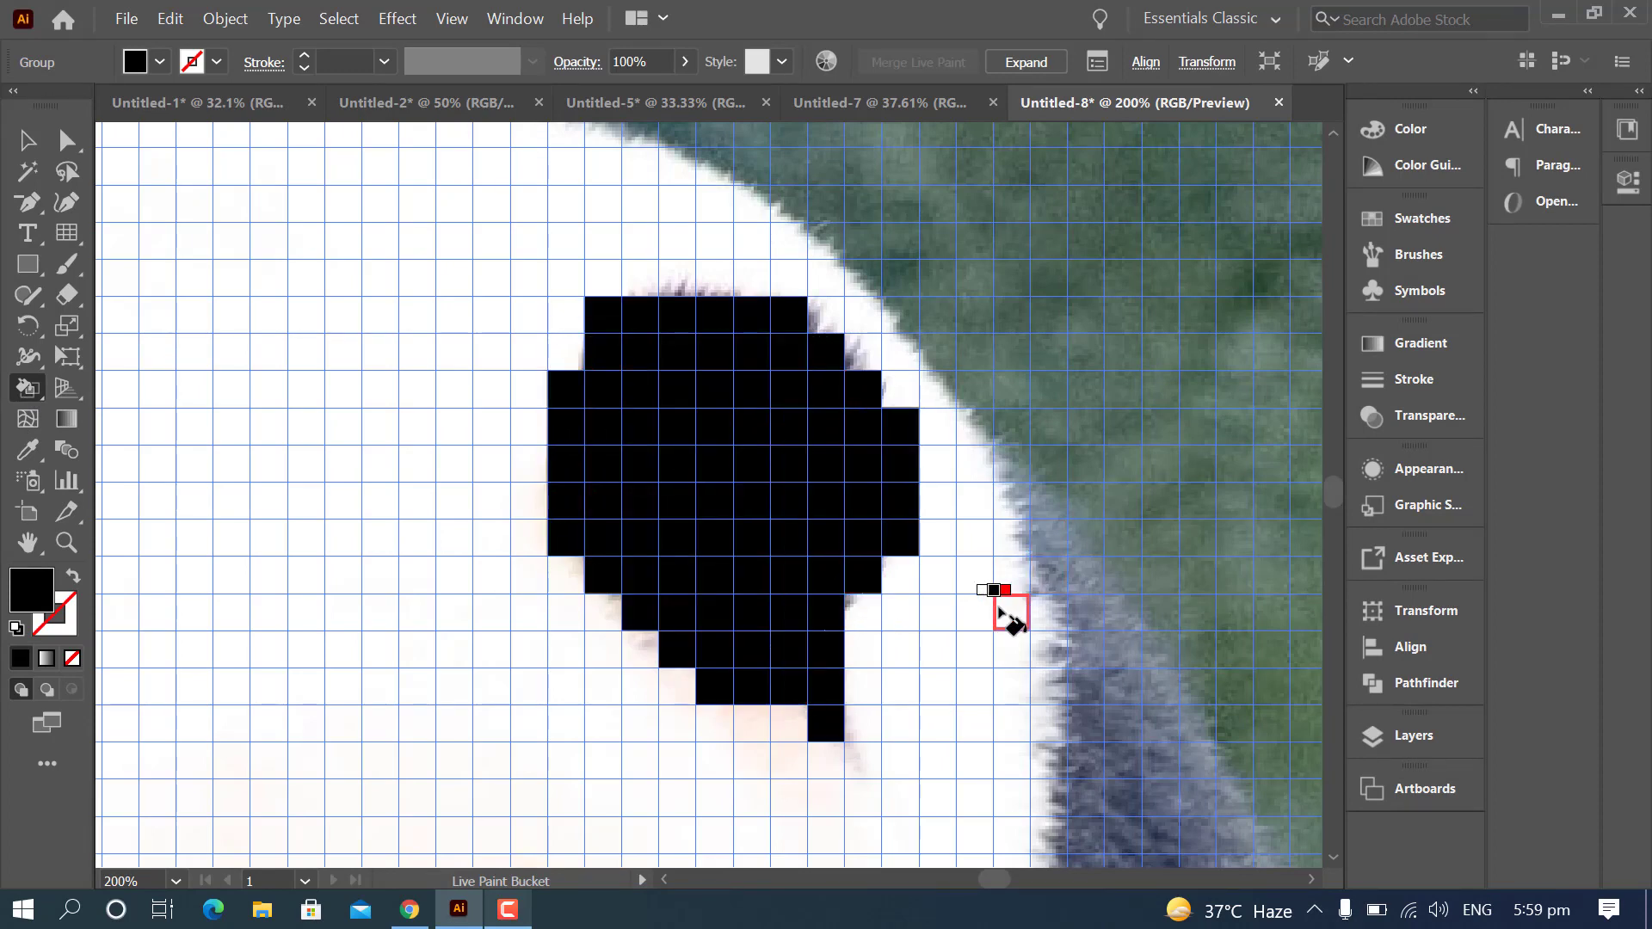
- Paint the cells of the panda's left-hand ear and the thin diagonal strip above it black
{"action": "scroll", "coordinate": [998, 606], "scroll_direction": "down", "scroll_amount": 3}
{"action": "scroll", "coordinate": [654, 533], "scroll_direction": "up", "scroll_amount": 2}
{"action": "left_click_drag", "start_coordinate": [597, 559], "coordinate": [598, 318]}
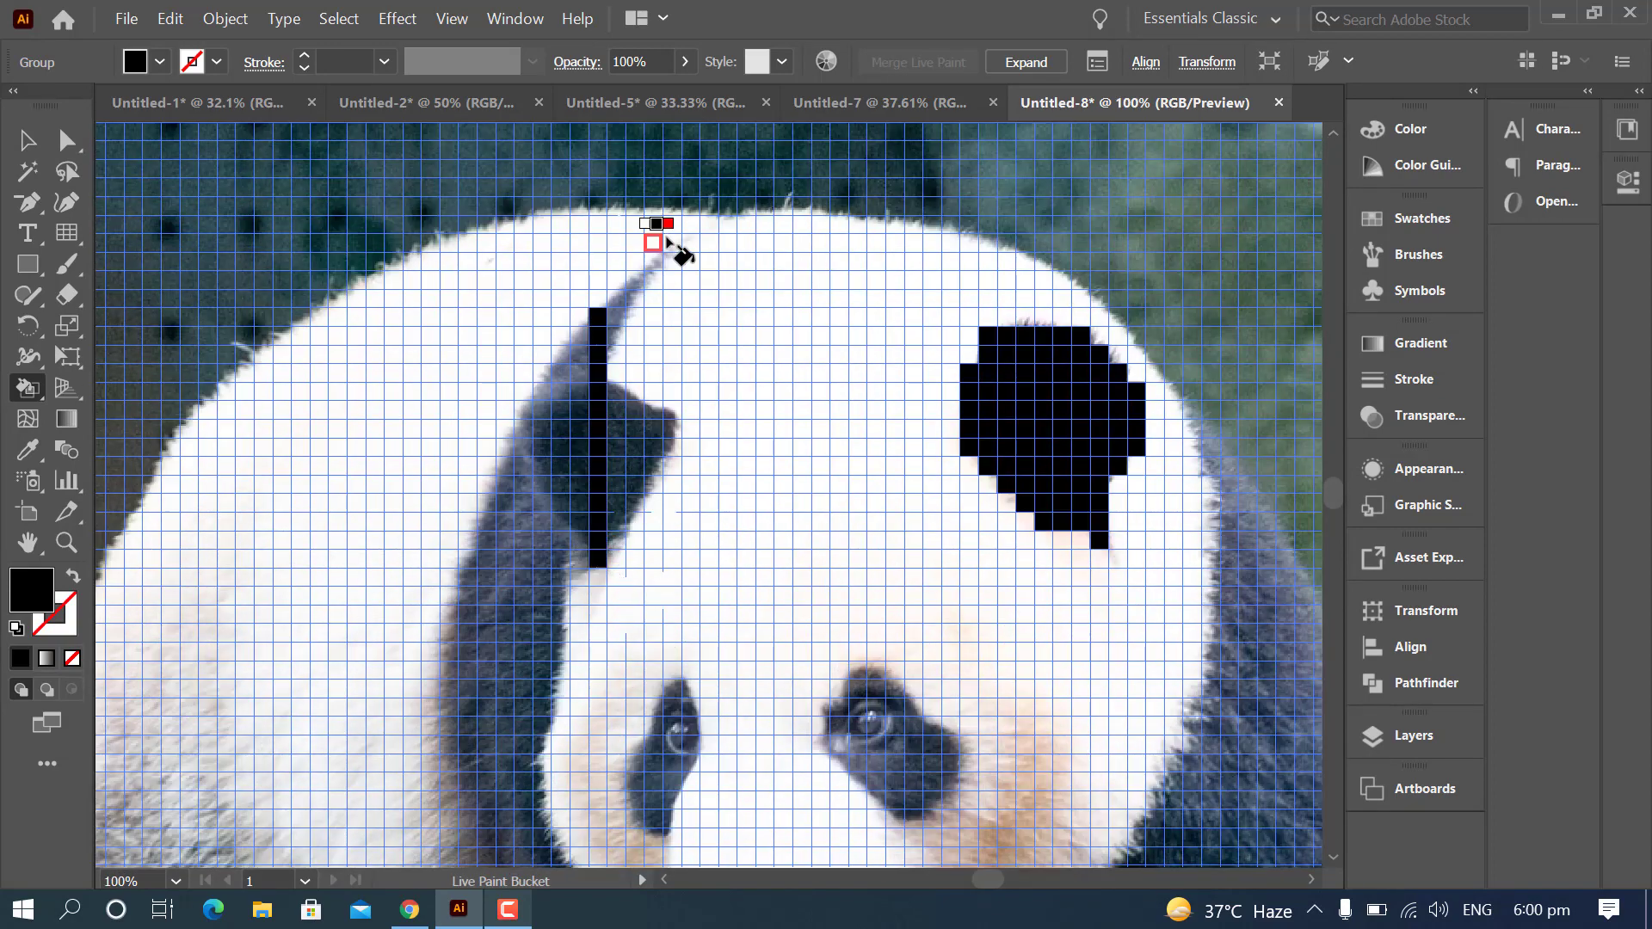
{"action": "left_click_drag", "start_coordinate": [672, 261], "coordinate": [616, 324]}
{"action": "mouse_move", "coordinate": [632, 425]}
{"action": "left_mouse_down"}
{"action": "mouse_move", "coordinate": [646, 471]}
{"action": "mouse_move", "coordinate": [610, 509]}
{"action": "mouse_move", "coordinate": [611, 413]}
{"action": "mouse_move", "coordinate": [655, 437]}
{"action": "left_mouse_up"}
- Paint the dark shoulder band black, from the left-hand ear down to beside the panda's face
{"action": "mouse_move", "coordinate": [583, 336]}
{"action": "left_mouse_down"}
{"action": "mouse_move", "coordinate": [536, 432]}
{"action": "mouse_move", "coordinate": [450, 741]}
{"action": "mouse_move", "coordinate": [505, 493]}
{"action": "left_mouse_up"}
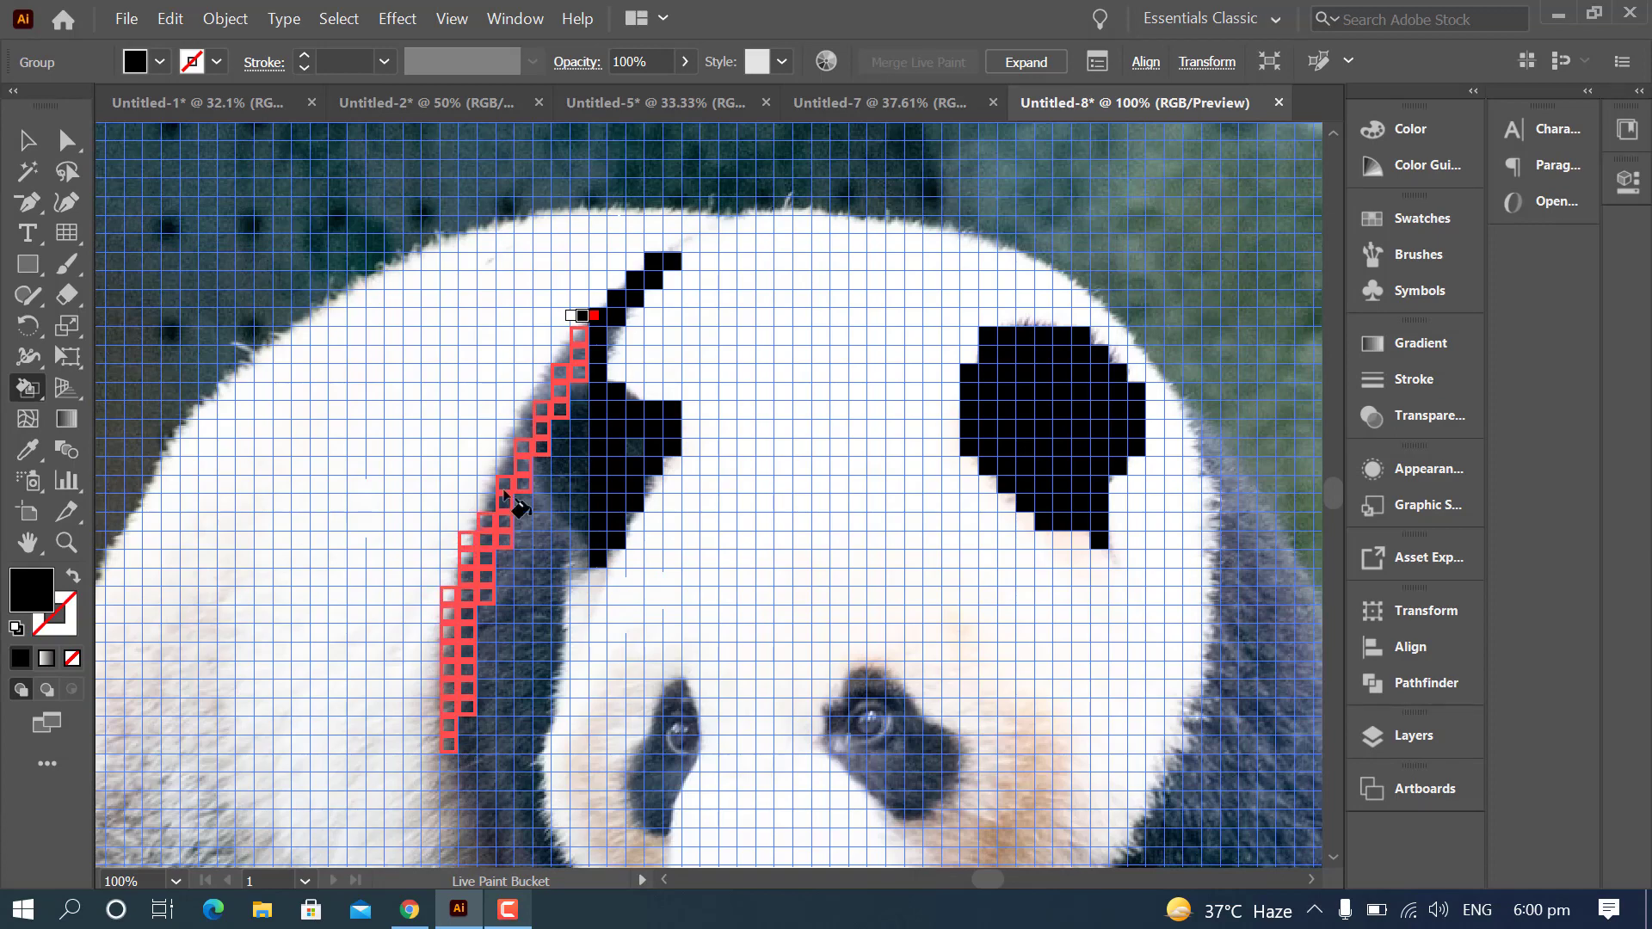
{"action": "mouse_move", "coordinate": [586, 325]}
{"action": "left_mouse_down"}
{"action": "mouse_move", "coordinate": [572, 503]}
{"action": "mouse_move", "coordinate": [588, 289]}
{"action": "mouse_move", "coordinate": [569, 469]}
{"action": "mouse_move", "coordinate": [522, 412]}
{"action": "mouse_move", "coordinate": [547, 366]}
{"action": "mouse_move", "coordinate": [542, 433]}
{"action": "mouse_move", "coordinate": [559, 325]}
{"action": "mouse_move", "coordinate": [529, 508]}
{"action": "mouse_move", "coordinate": [543, 341]}
{"action": "mouse_move", "coordinate": [515, 493]}
{"action": "left_mouse_up"}
{"action": "scroll", "coordinate": [577, 489], "scroll_direction": "down", "scroll_amount": 2}
{"action": "scroll", "coordinate": [561, 379], "scroll_direction": "down", "scroll_amount": 2}
{"action": "mouse_move", "coordinate": [497, 422]}
{"action": "left_mouse_down"}
{"action": "mouse_move", "coordinate": [541, 400]}
{"action": "mouse_move", "coordinate": [511, 351]}
{"action": "left_mouse_up"}
{"action": "scroll", "coordinate": [535, 494], "scroll_direction": "down", "scroll_amount": 3}
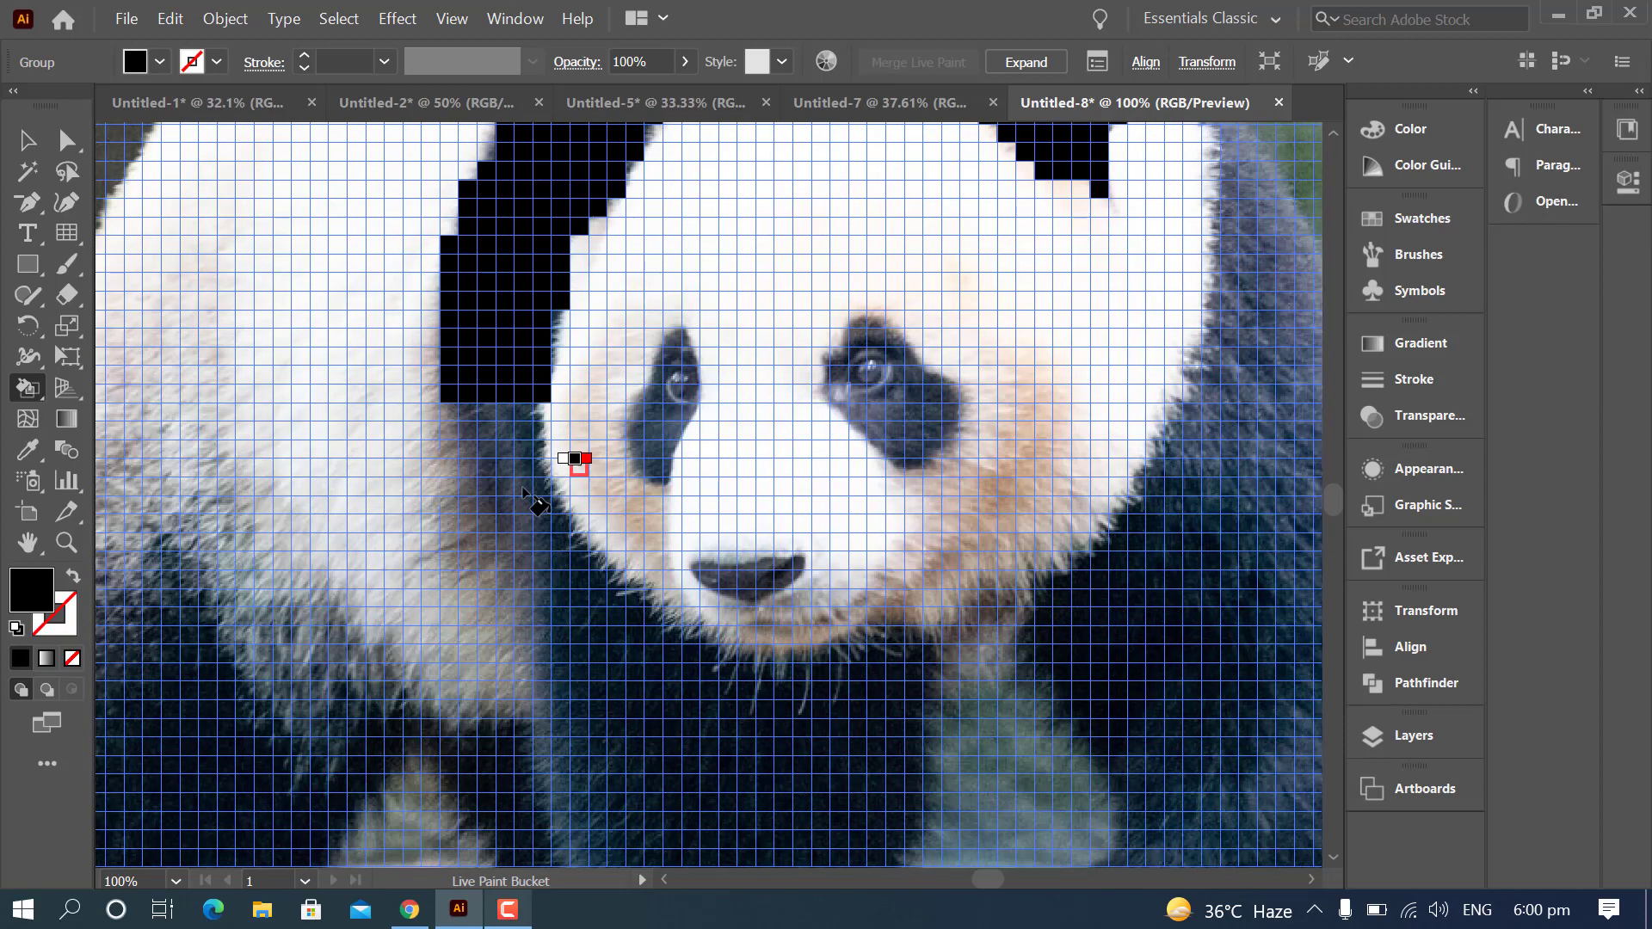
{"action": "scroll", "coordinate": [516, 495], "scroll_direction": "up", "scroll_amount": 2}
{"action": "left_click_drag", "start_coordinate": [452, 609], "coordinate": [465, 451]}
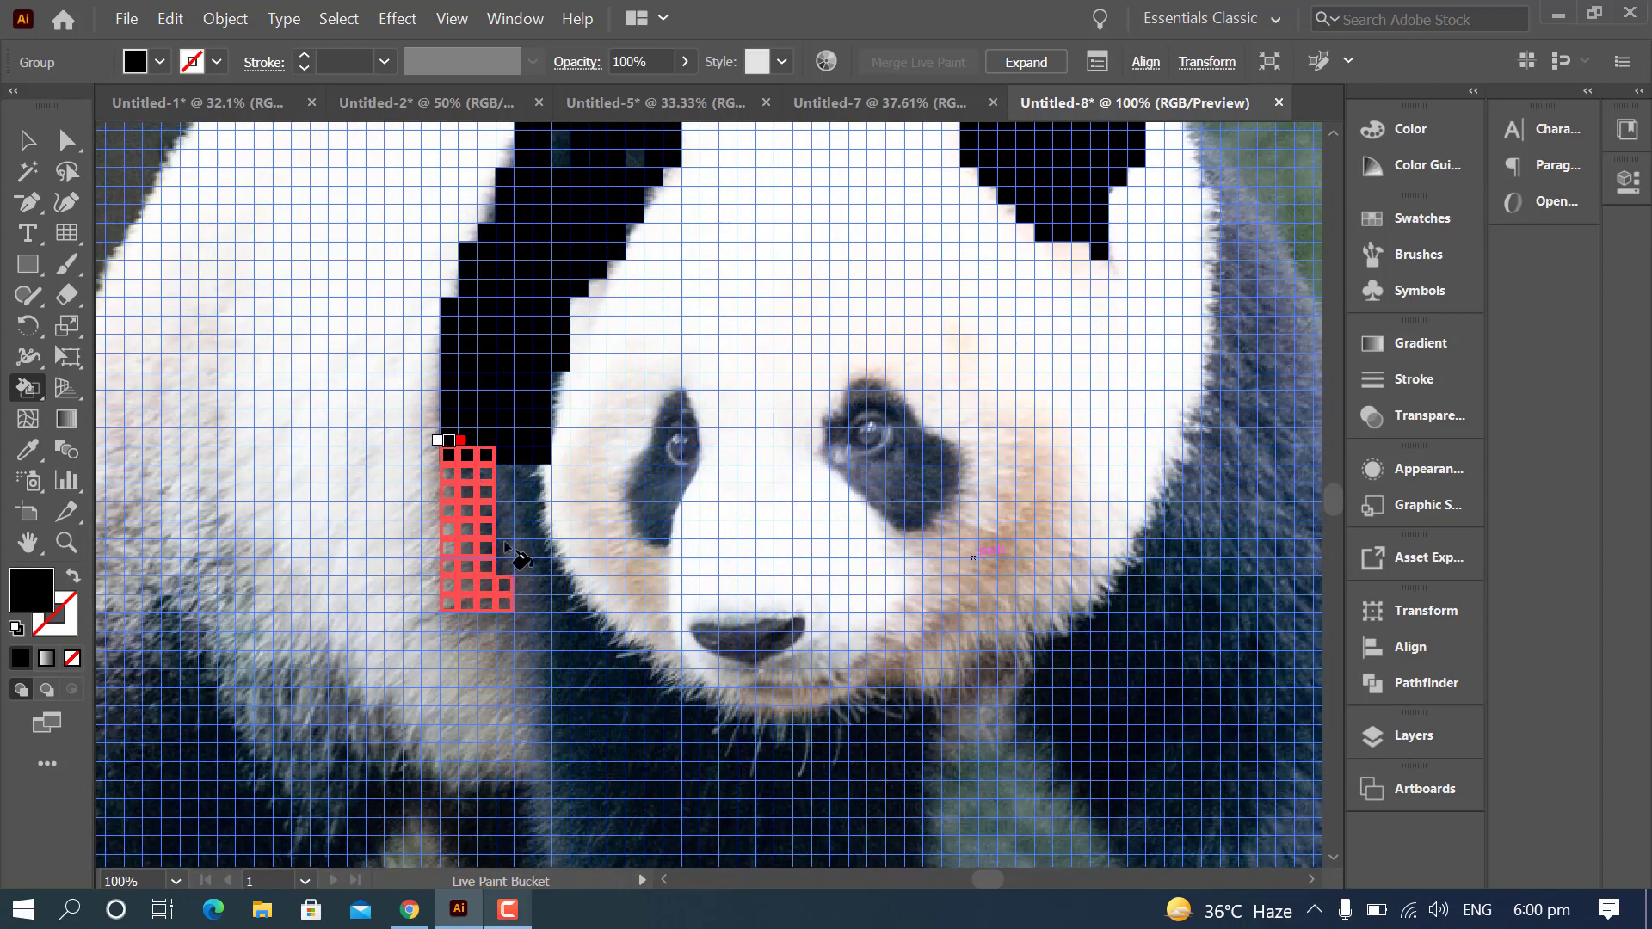
{"action": "left_click_drag", "start_coordinate": [506, 544], "coordinate": [506, 458]}
- Extend the black shoulder band in steps along the face's lower-left outline down to the chest, filling its left edge too
{"action": "scroll", "coordinate": [637, 602], "scroll_direction": "down", "scroll_amount": 1}
{"action": "scroll", "coordinate": [716, 716], "scroll_direction": "down", "scroll_amount": 1}
{"action": "scroll", "coordinate": [716, 716], "scroll_direction": "up", "scroll_amount": 2}
{"action": "scroll", "coordinate": [707, 630], "scroll_direction": "up", "scroll_amount": 3}
{"action": "scroll", "coordinate": [678, 623], "scroll_direction": "down", "scroll_amount": 3}
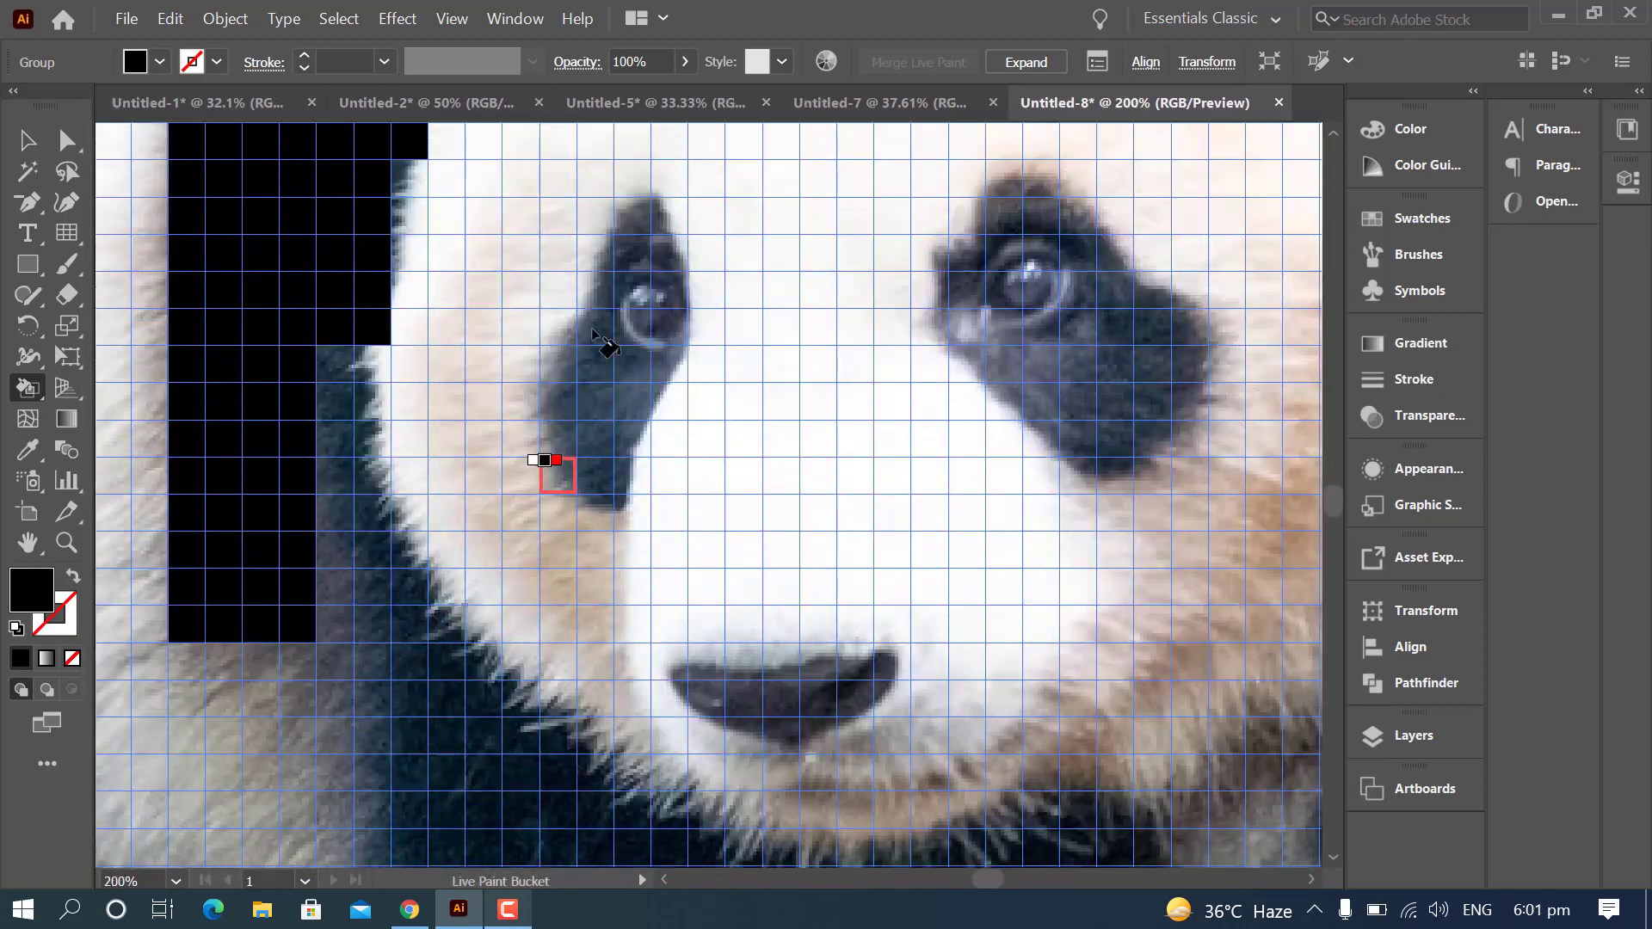
{"action": "mouse_move", "coordinate": [338, 340]}
{"action": "left_mouse_down"}
{"action": "mouse_move", "coordinate": [414, 632]}
{"action": "mouse_move", "coordinate": [376, 592]}
{"action": "mouse_move", "coordinate": [376, 483]}
{"action": "left_mouse_up"}
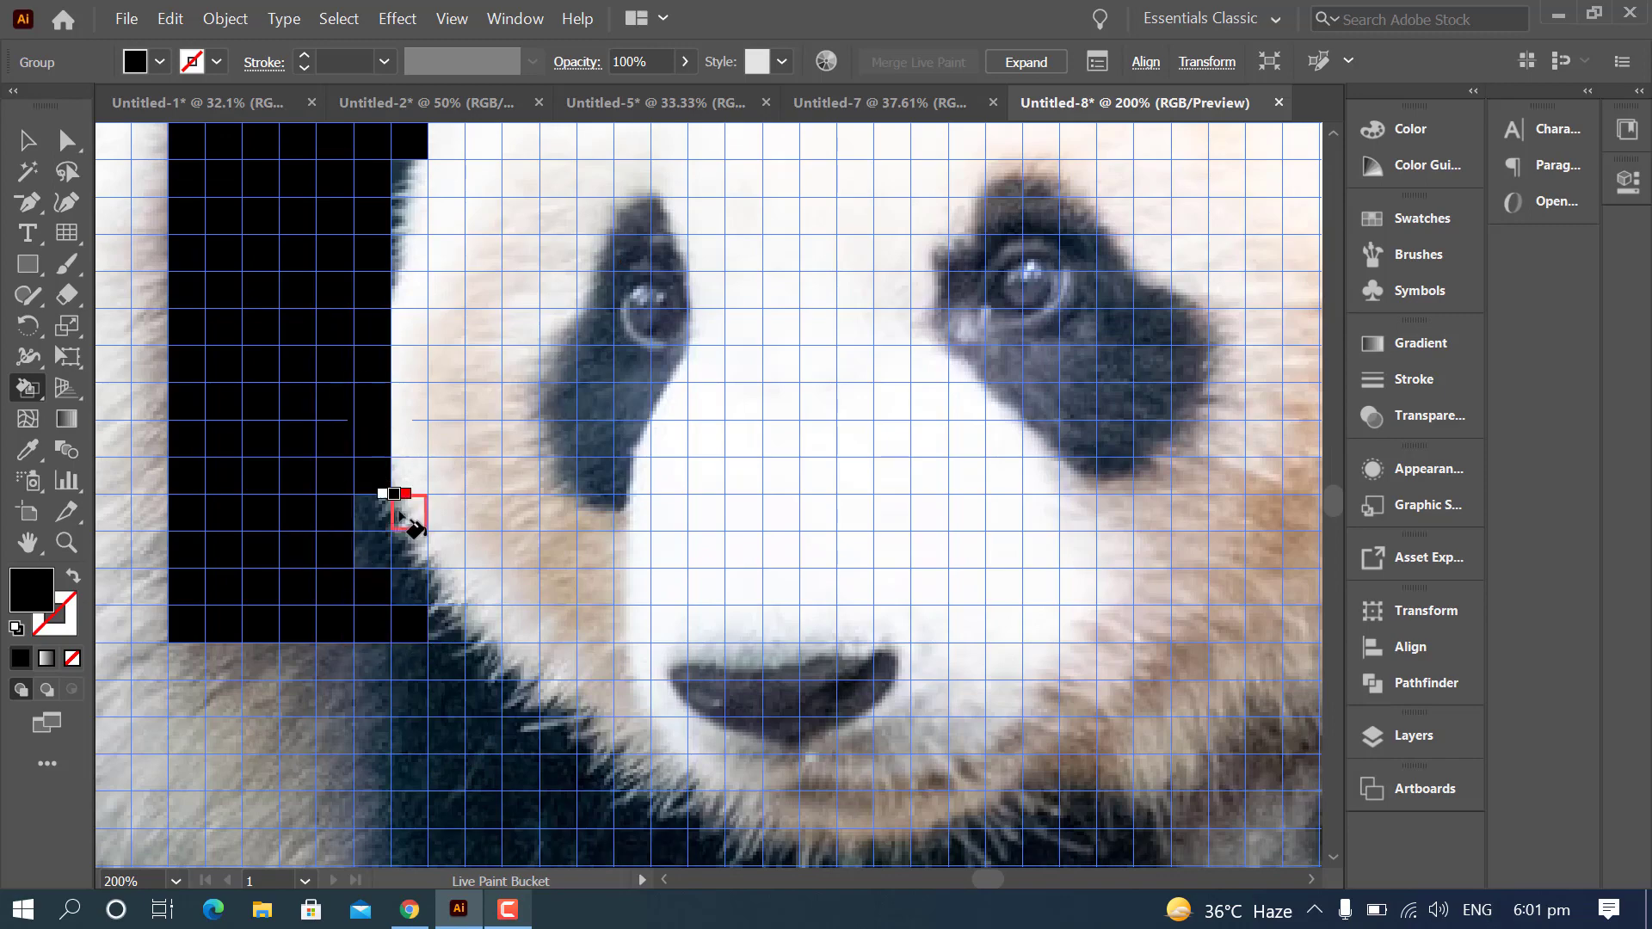
{"action": "left_click", "coordinate": [401, 515]}
{"action": "scroll", "coordinate": [421, 550], "scroll_direction": "down", "scroll_amount": 3}
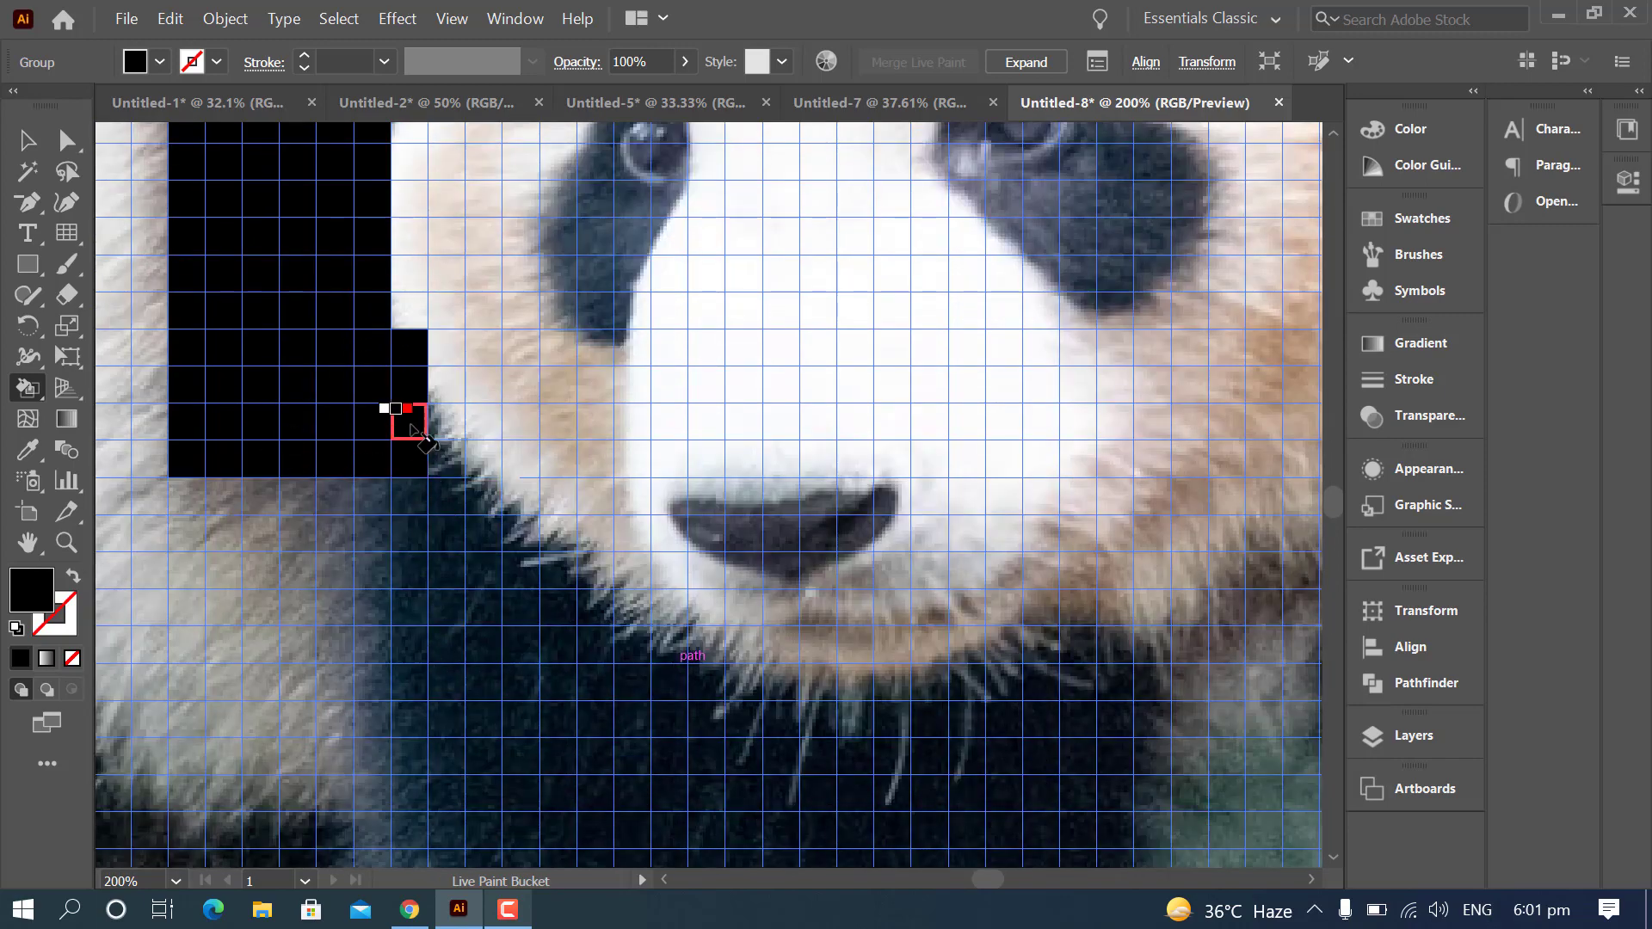
{"action": "mouse_move", "coordinate": [411, 428]}
{"action": "left_mouse_down"}
{"action": "mouse_move", "coordinate": [443, 593]}
{"action": "mouse_move", "coordinate": [373, 785]}
{"action": "mouse_move", "coordinate": [422, 779]}
{"action": "mouse_move", "coordinate": [484, 686]}
{"action": "left_mouse_up"}
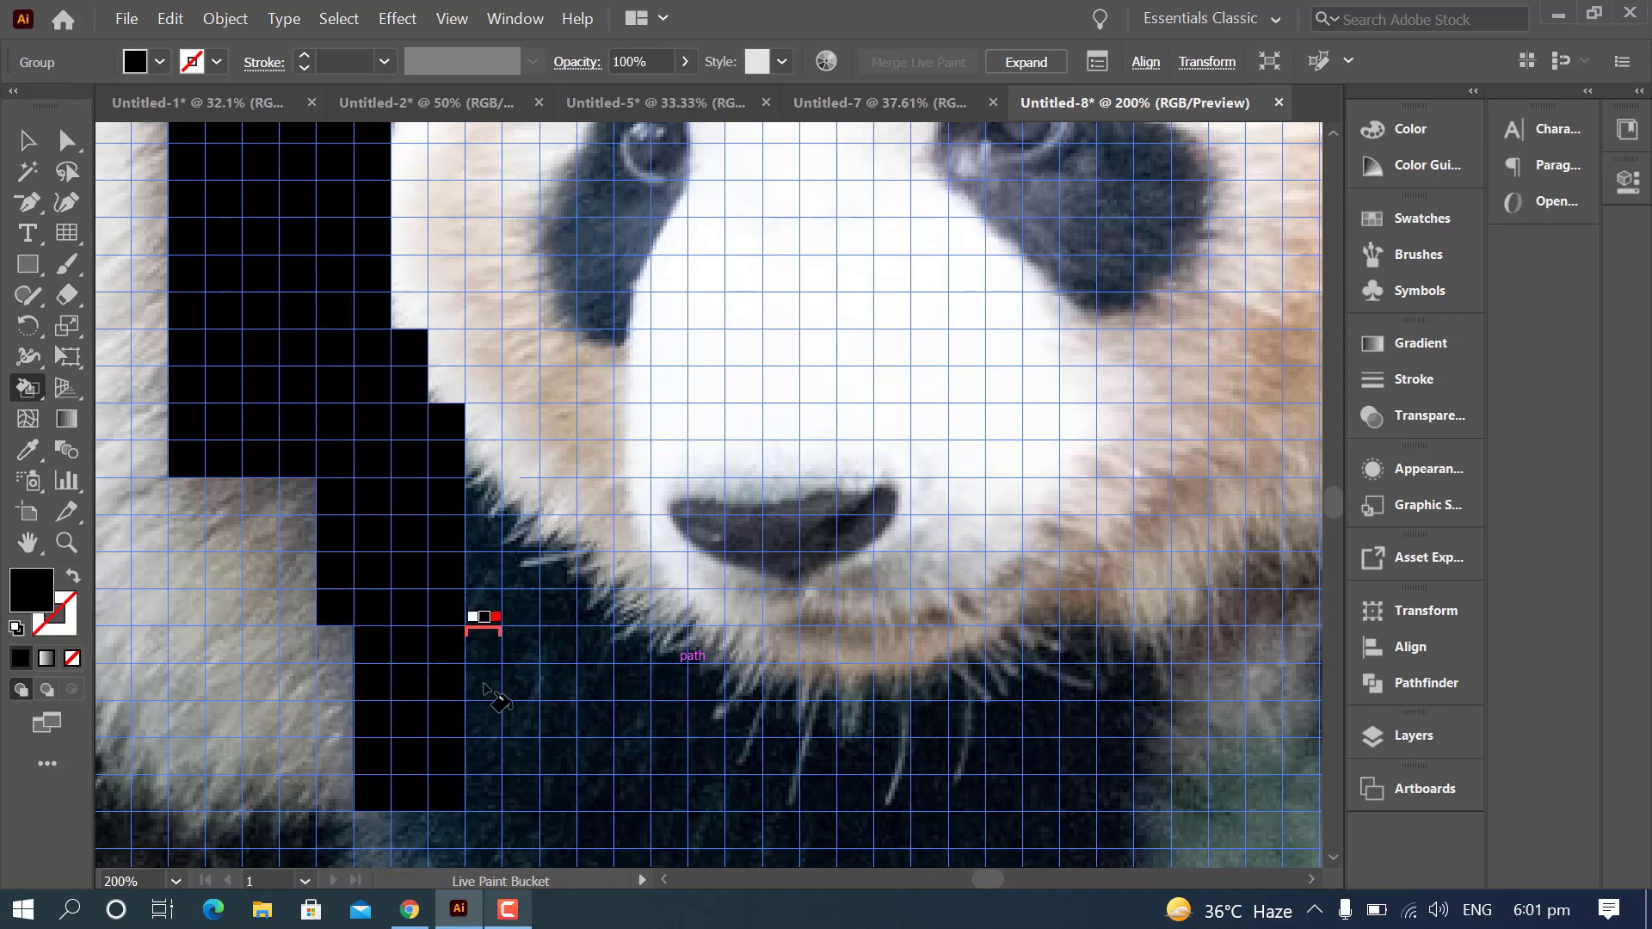
{"action": "left_click_drag", "start_coordinate": [185, 497], "coordinate": [307, 568]}
- Paint the dark patches around both of the panda's eyes black
{"action": "scroll", "coordinate": [479, 499], "scroll_direction": "up", "scroll_amount": 5}
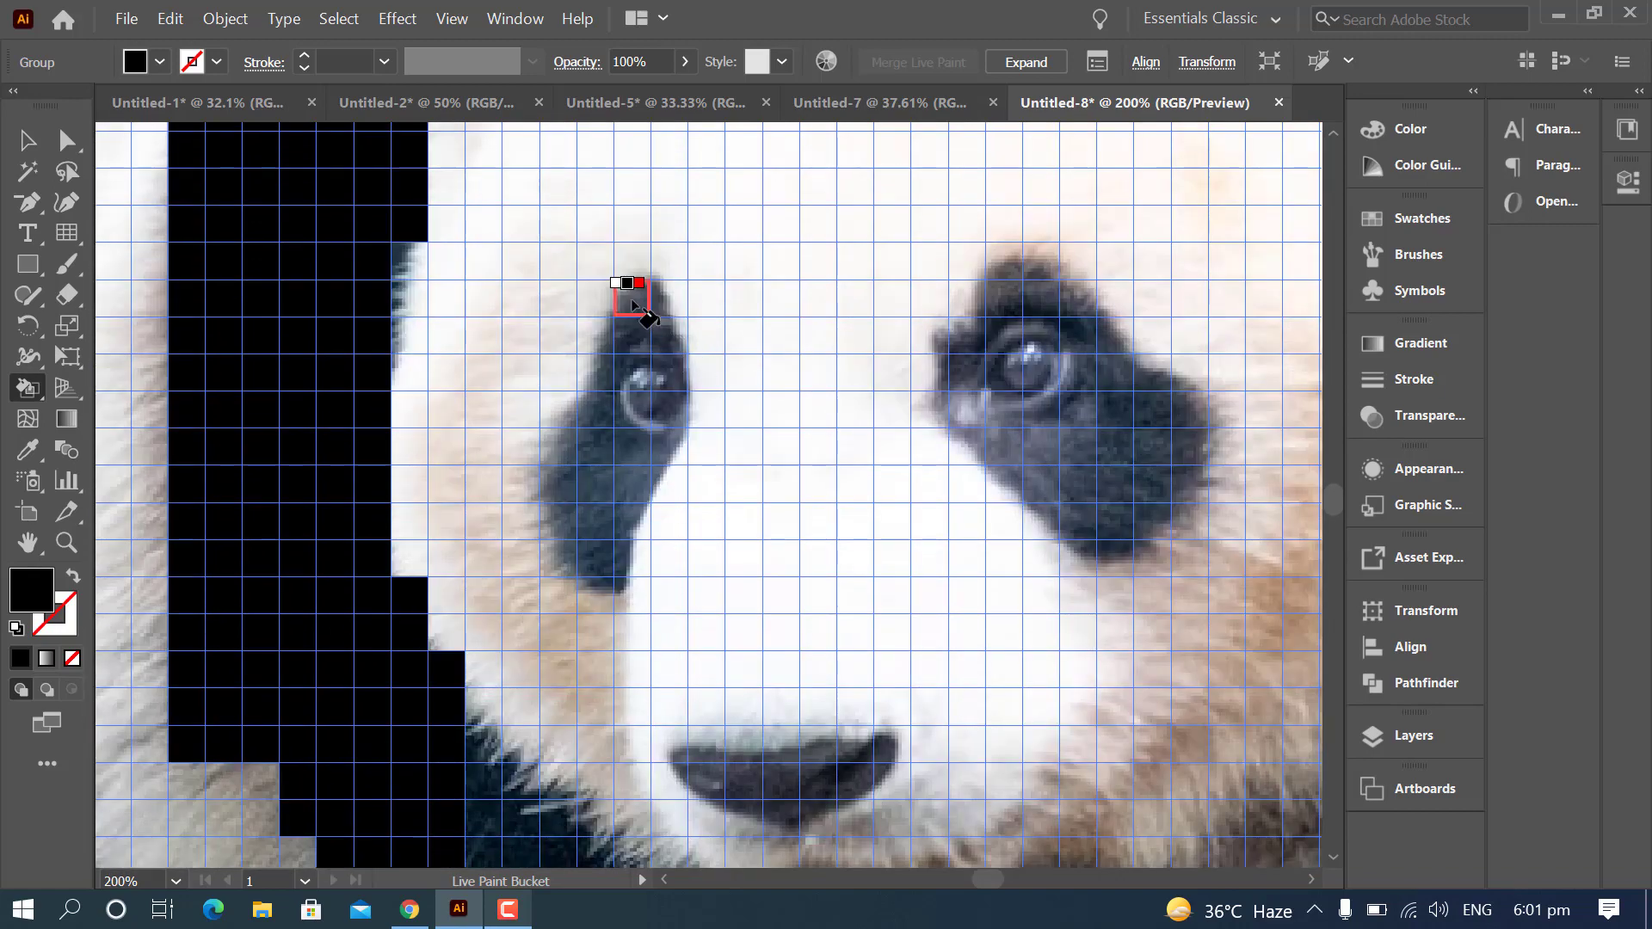
{"action": "mouse_move", "coordinate": [633, 301]}
{"action": "left_mouse_down"}
{"action": "mouse_move", "coordinate": [673, 359]}
{"action": "mouse_move", "coordinate": [676, 413]}
{"action": "mouse_move", "coordinate": [599, 546]}
{"action": "mouse_move", "coordinate": [606, 578]}
{"action": "mouse_move", "coordinate": [584, 551]}
{"action": "mouse_move", "coordinate": [570, 435]}
{"action": "mouse_move", "coordinate": [629, 433]}
{"action": "mouse_move", "coordinate": [642, 317]}
{"action": "mouse_move", "coordinate": [588, 431]}
{"action": "left_mouse_up"}
{"action": "scroll", "coordinate": [1007, 616], "scroll_direction": "up", "scroll_amount": 1}
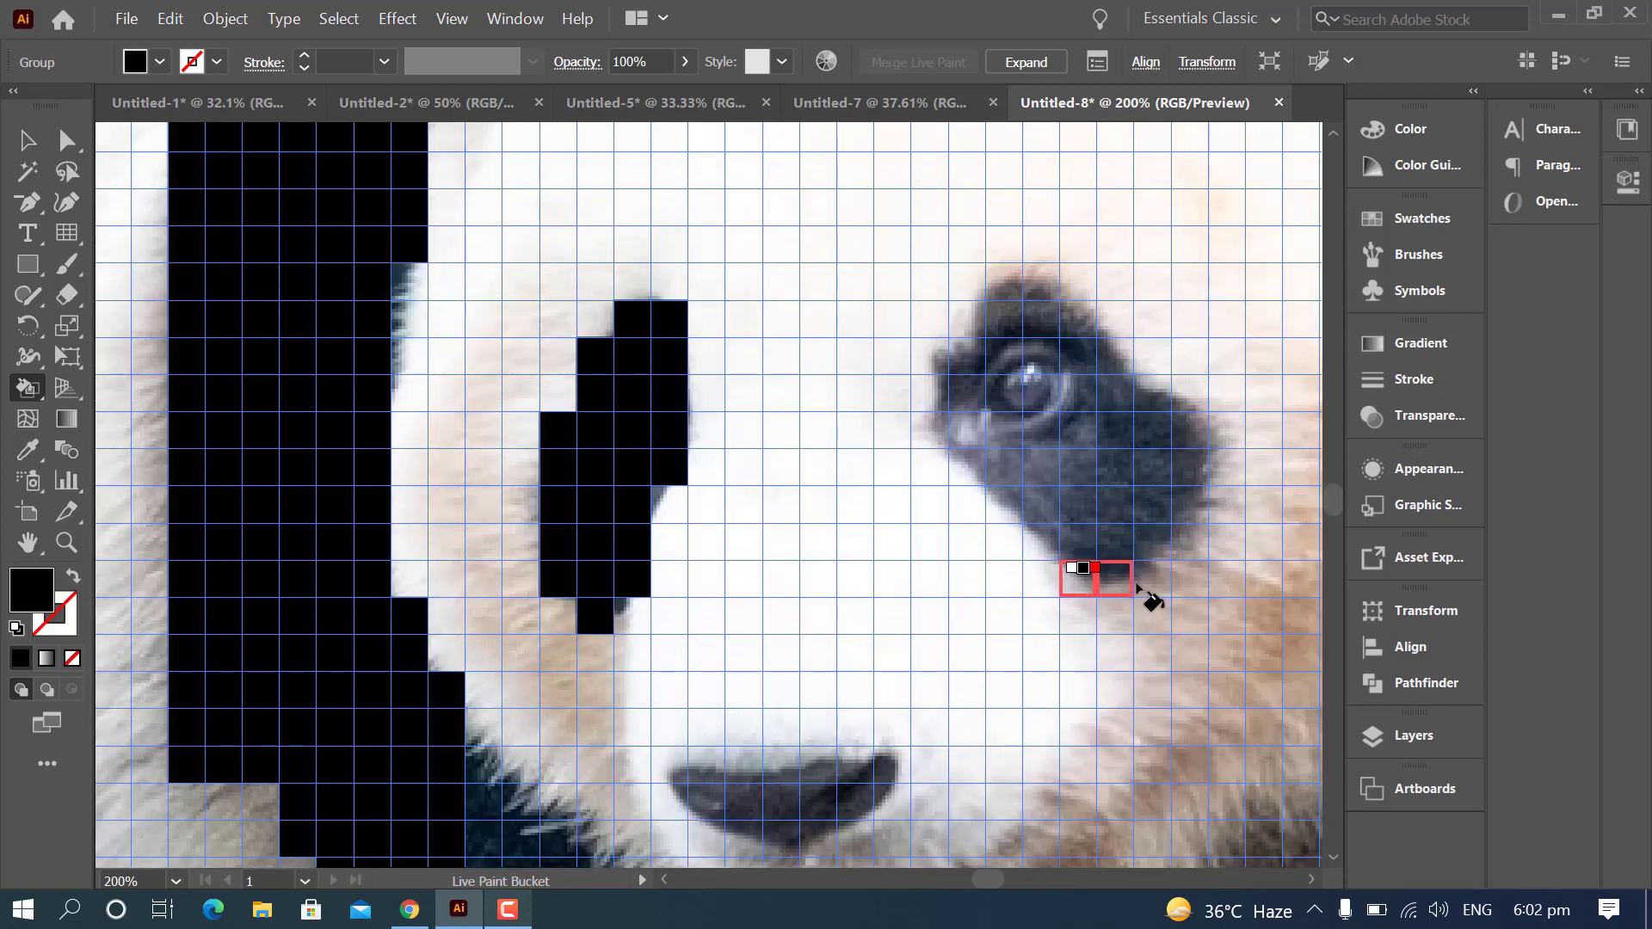
{"action": "mouse_move", "coordinate": [1181, 416]}
{"action": "left_mouse_down"}
{"action": "mouse_move", "coordinate": [1037, 284]}
{"action": "mouse_move", "coordinate": [1006, 517]}
{"action": "mouse_move", "coordinate": [1179, 482]}
{"action": "mouse_move", "coordinate": [1031, 356]}
{"action": "mouse_move", "coordinate": [938, 404]}
{"action": "mouse_move", "coordinate": [933, 430]}
{"action": "left_mouse_up"}
{"action": "scroll", "coordinate": [1180, 700], "scroll_direction": "down", "scroll_amount": 3}
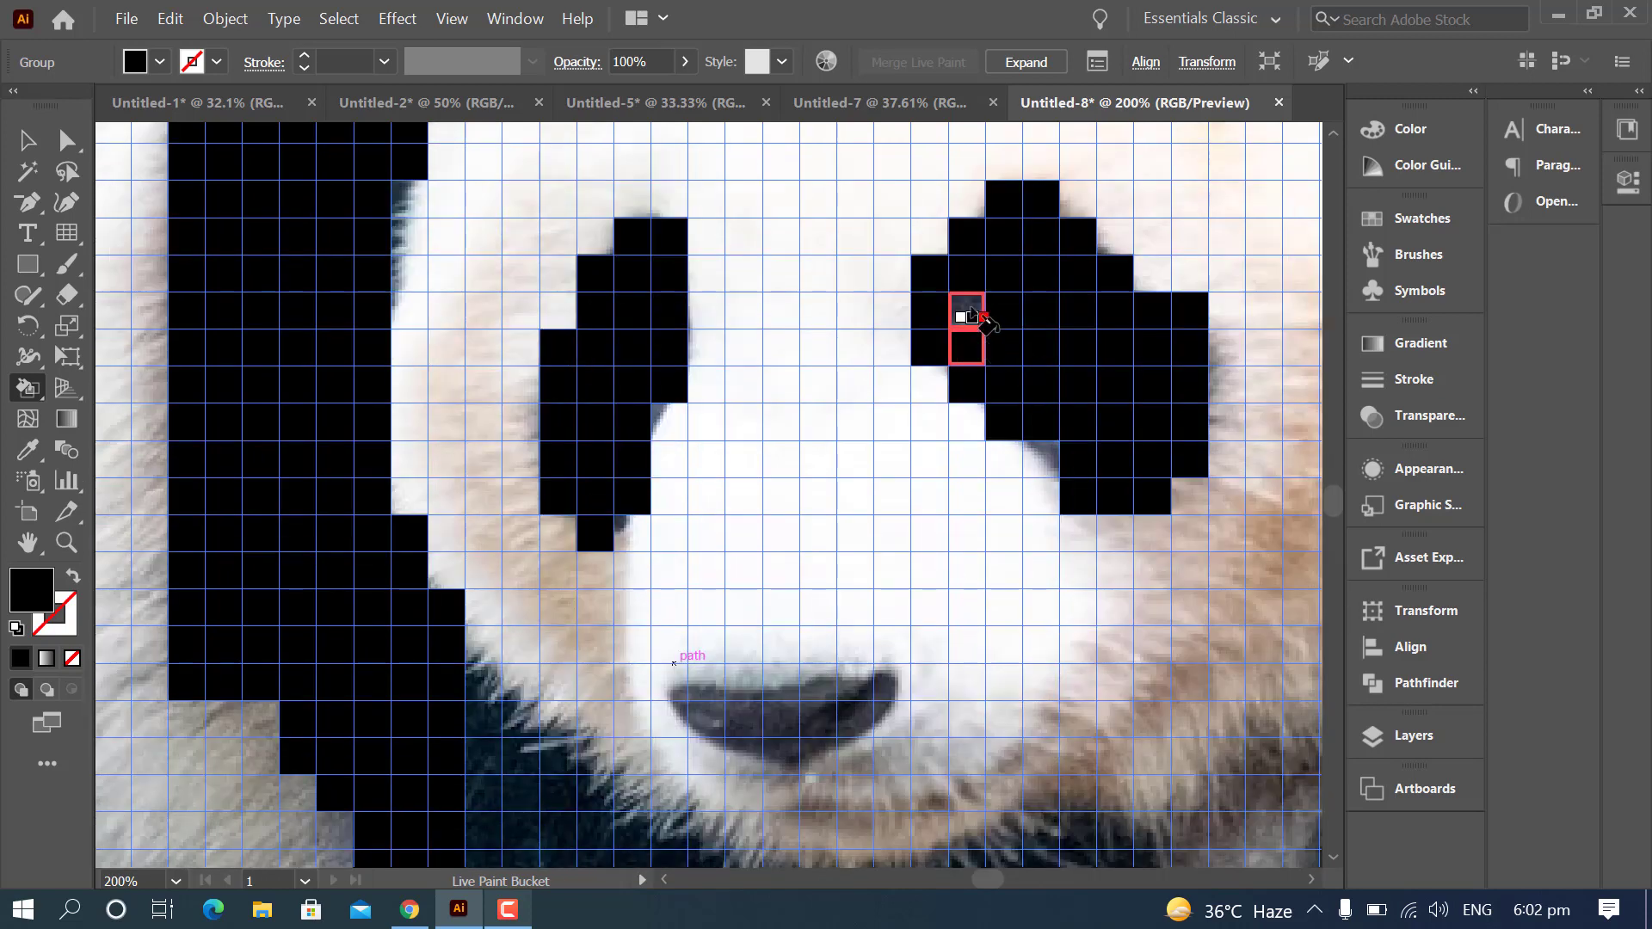
- Paint the panda's nose black as a wide row of cells with narrower rows beneath it
{"action": "scroll", "coordinate": [838, 590], "scroll_direction": "down", "scroll_amount": 4}
{"action": "mouse_move", "coordinate": [675, 580]}
{"action": "left_mouse_down"}
{"action": "mouse_move", "coordinate": [893, 551]}
{"action": "mouse_move", "coordinate": [802, 590]}
{"action": "mouse_move", "coordinate": [895, 585]}
{"action": "left_mouse_up"}
{"action": "key", "text": "ctrl+z"}
{"action": "left_click", "coordinate": [687, 613]}
{"action": "key", "text": "ctrl+z"}
{"action": "left_click_drag", "start_coordinate": [698, 610], "coordinate": [871, 611]}
{"action": "left_click_drag", "start_coordinate": [730, 645], "coordinate": [818, 642]}
- Examine the black pixel areas over the whole panda at reduced magnification
{"action": "scroll", "coordinate": [855, 602], "scroll_direction": "up", "scroll_amount": 13}
{"action": "key", "text": "ctrl+minus"}
{"action": "key", "text": "ctrl+minus"}
{"action": "key", "text": "ctrl+minus"}
{"action": "scroll", "coordinate": [946, 611], "scroll_direction": "down", "scroll_amount": 7}
{"action": "scroll", "coordinate": [1011, 611], "scroll_direction": "up", "scroll_amount": 7}
{"action": "key", "text": "ctrl+equal"}
{"action": "key", "text": "ctrl+equal"}
{"action": "key", "text": "ctrl+equal"}
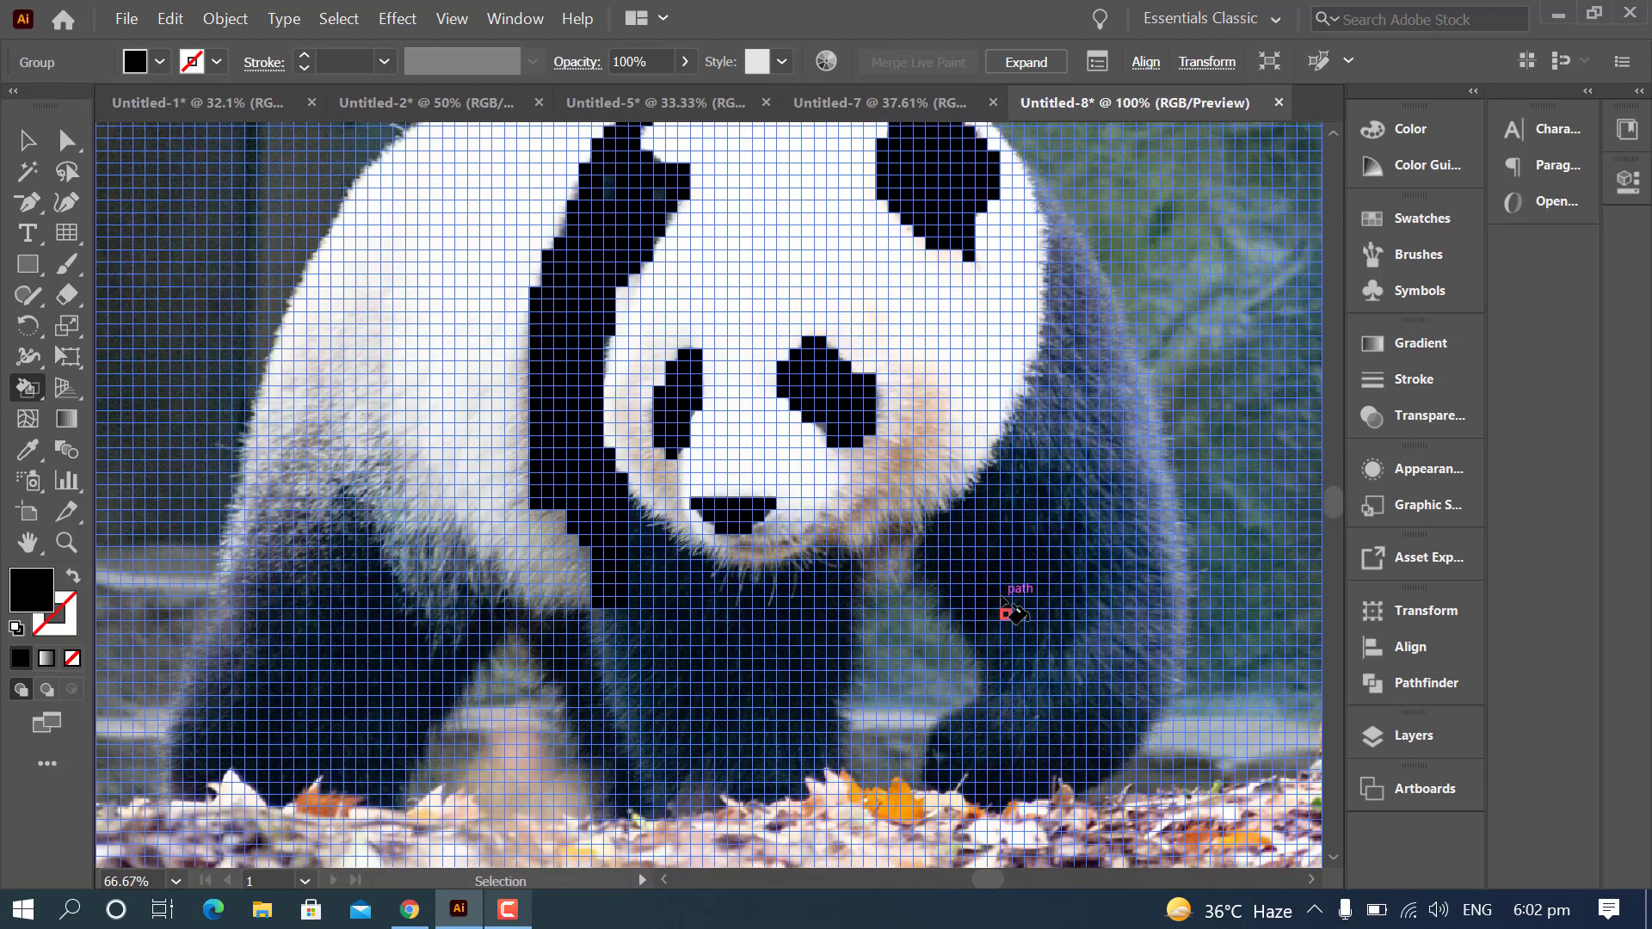
- Sample the tan fur of the panda's right-hand cheek with the Eyedropper and return to the Live Paint Bucket
{"action": "left_click", "coordinate": [1312, 879]}
{"action": "scroll", "coordinate": [1136, 597], "scroll_direction": "down", "scroll_amount": 5}
{"action": "key", "text": "i"}
{"action": "left_click", "coordinate": [1175, 597]}
{"action": "left_click", "coordinate": [27, 388]}
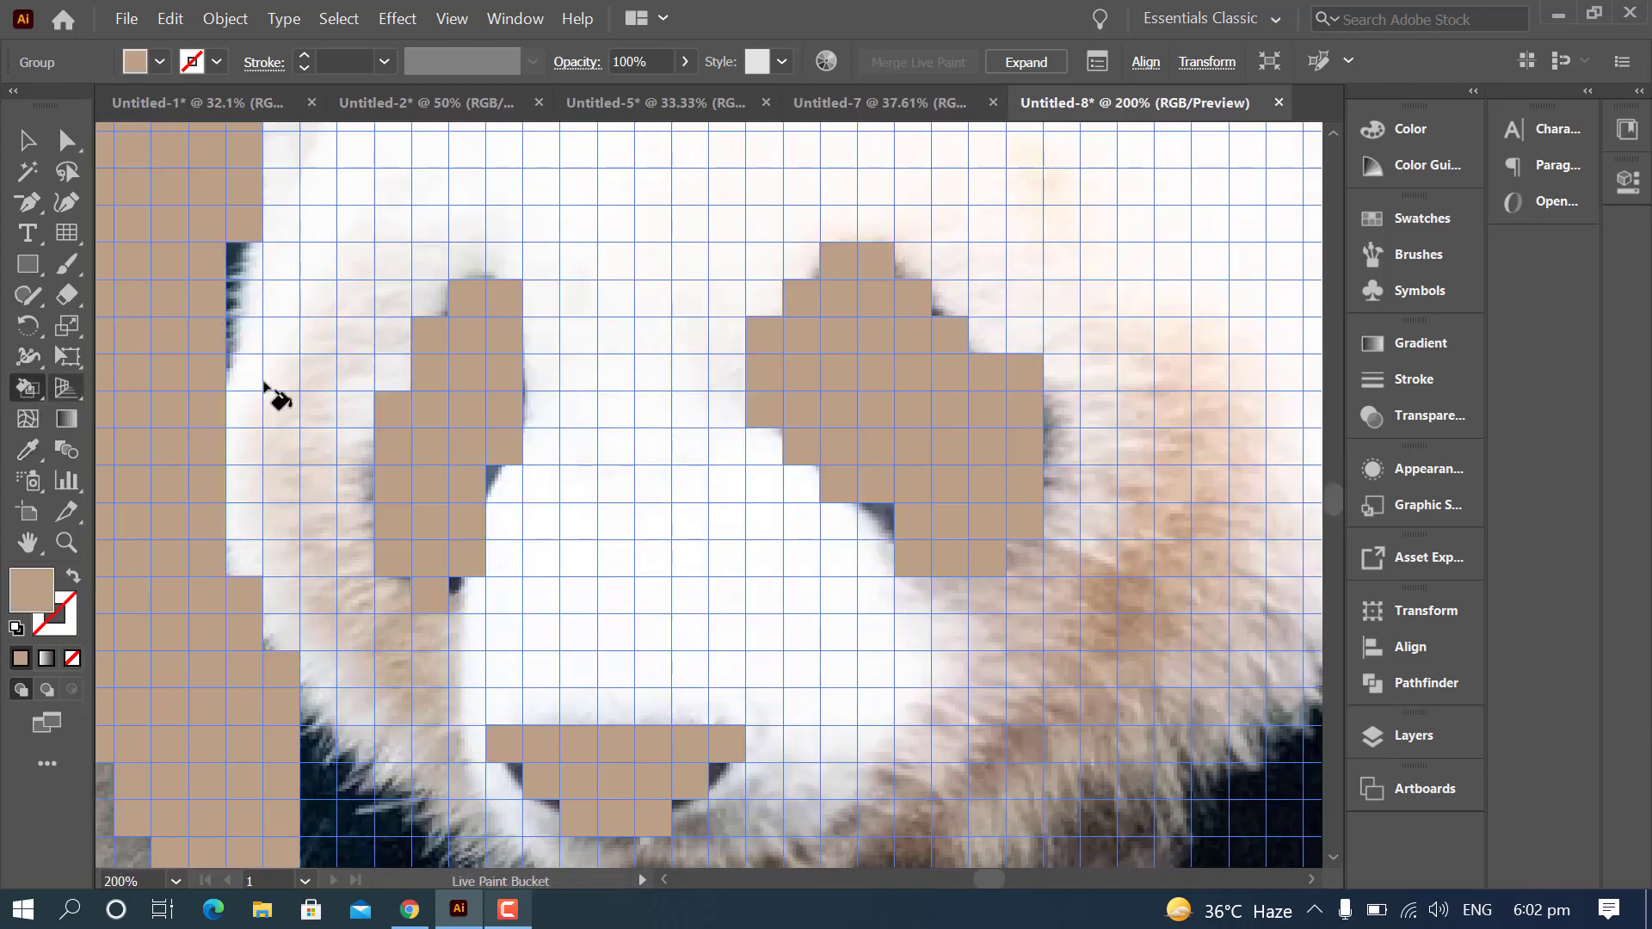
- Undo the tan recolouring of the black cells and paint the right-hand cheek tan, with a column rising beside the eye patch
{"action": "scroll", "coordinate": [1205, 473], "scroll_direction": "down", "scroll_amount": 3}
{"action": "scroll", "coordinate": [1162, 430], "scroll_direction": "down", "scroll_amount": 2}
{"action": "mouse_move", "coordinate": [1128, 381]}
{"action": "left_mouse_down"}
{"action": "mouse_move", "coordinate": [1262, 475]}
{"action": "mouse_move", "coordinate": [1093, 451]}
{"action": "mouse_move", "coordinate": [1029, 413]}
{"action": "mouse_move", "coordinate": [1188, 472]}
{"action": "mouse_move", "coordinate": [995, 546]}
{"action": "mouse_move", "coordinate": [1247, 472]}
{"action": "left_mouse_up"}
{"action": "scroll", "coordinate": [1033, 430], "scroll_direction": "up", "scroll_amount": 1}
{"action": "key", "text": "ctrl+z"}
{"action": "key", "text": "ctrl+z"}
{"action": "scroll", "coordinate": [1247, 473], "scroll_direction": "down", "scroll_amount": 2}
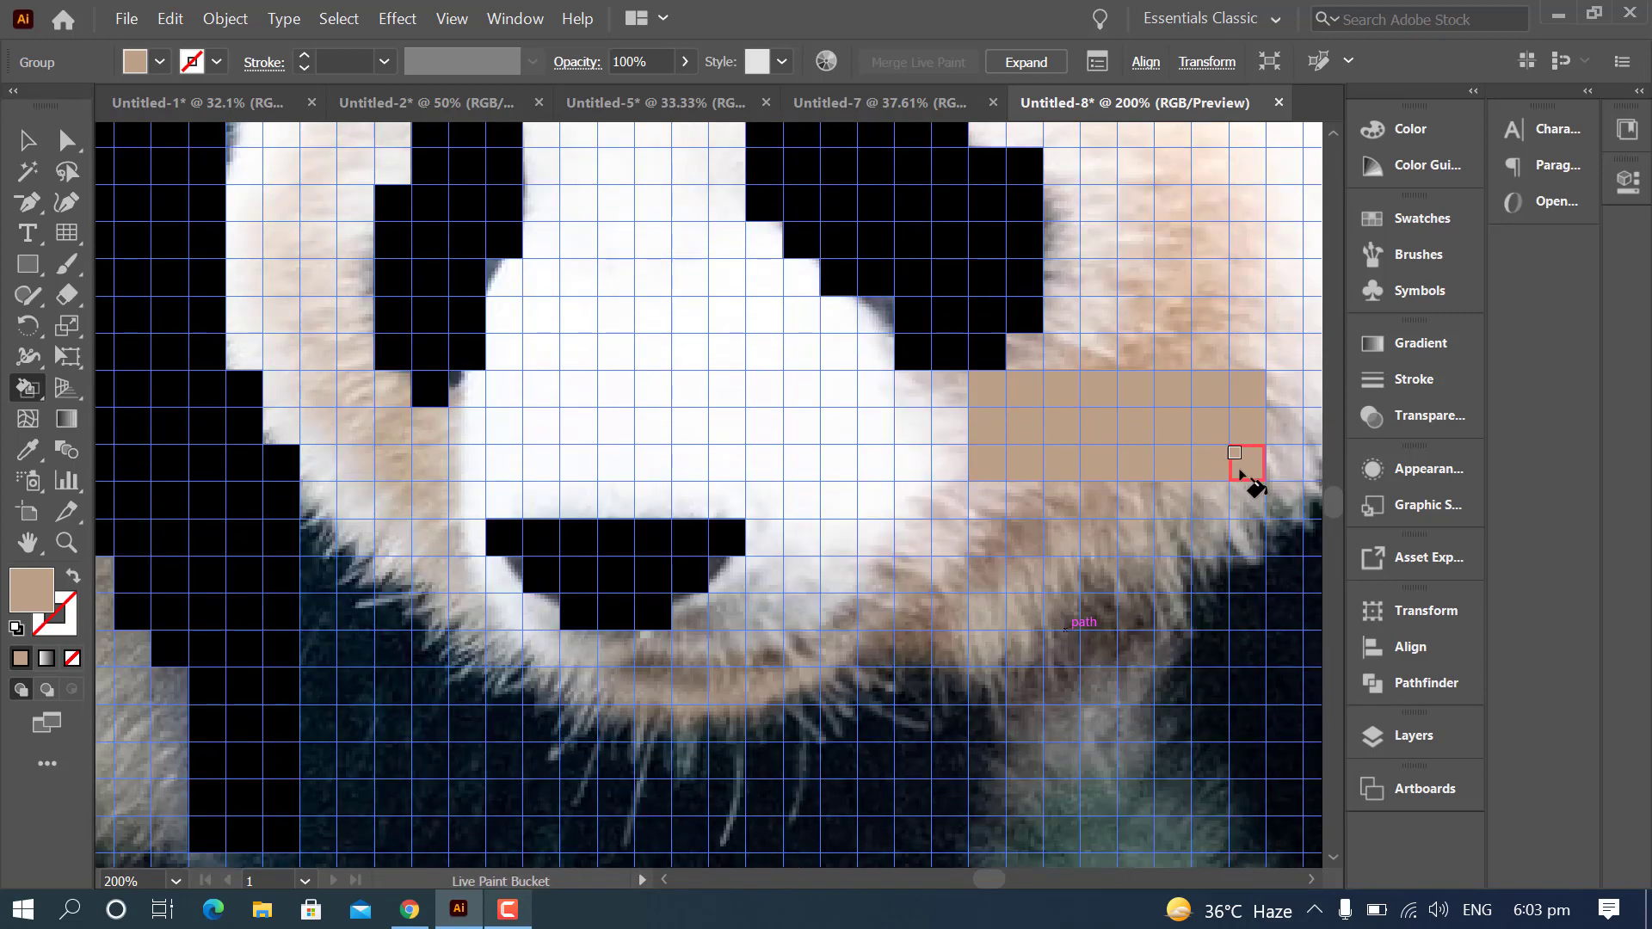
{"action": "mouse_move", "coordinate": [986, 462]}
{"action": "left_mouse_down"}
{"action": "mouse_move", "coordinate": [1026, 570]}
{"action": "mouse_move", "coordinate": [1051, 504]}
{"action": "left_mouse_up"}
{"action": "scroll", "coordinate": [1122, 509], "scroll_direction": "up", "scroll_amount": 3}
{"action": "mouse_move", "coordinate": [1023, 415]}
{"action": "left_mouse_down"}
{"action": "mouse_move", "coordinate": [1232, 408]}
{"action": "mouse_move", "coordinate": [1177, 279]}
{"action": "left_mouse_up"}
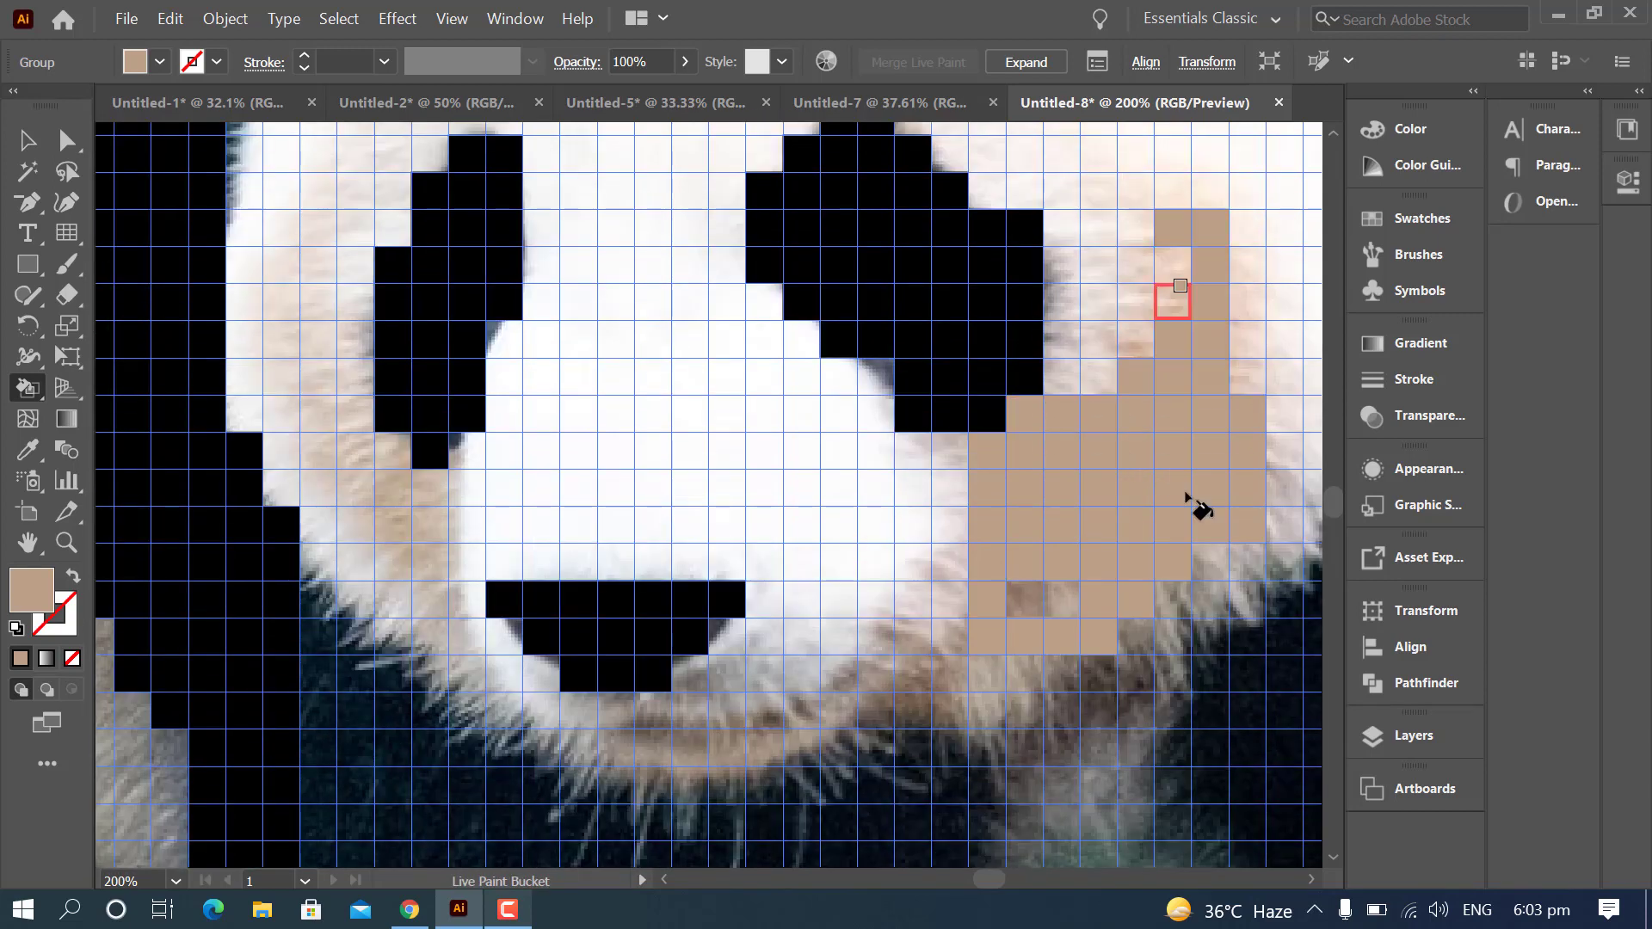
- Paint a stepped tan patch on the panda's left-hand cheek, just below the eye patch
{"action": "scroll", "coordinate": [349, 490], "scroll_direction": "down", "scroll_amount": 1}
{"action": "scroll", "coordinate": [312, 469], "scroll_direction": "up", "scroll_amount": 1}
{"action": "mouse_move", "coordinate": [311, 469]}
{"action": "left_mouse_down"}
{"action": "mouse_move", "coordinate": [388, 517]}
{"action": "mouse_move", "coordinate": [366, 532]}
{"action": "mouse_move", "coordinate": [374, 575]}
{"action": "mouse_move", "coordinate": [443, 663]}
{"action": "left_mouse_up"}
- Sample a greyish brown from the panda's fur and paint it along the chin beneath the nose up to the right-hand cheek
{"action": "scroll", "coordinate": [952, 634], "scroll_direction": "down", "scroll_amount": 3}
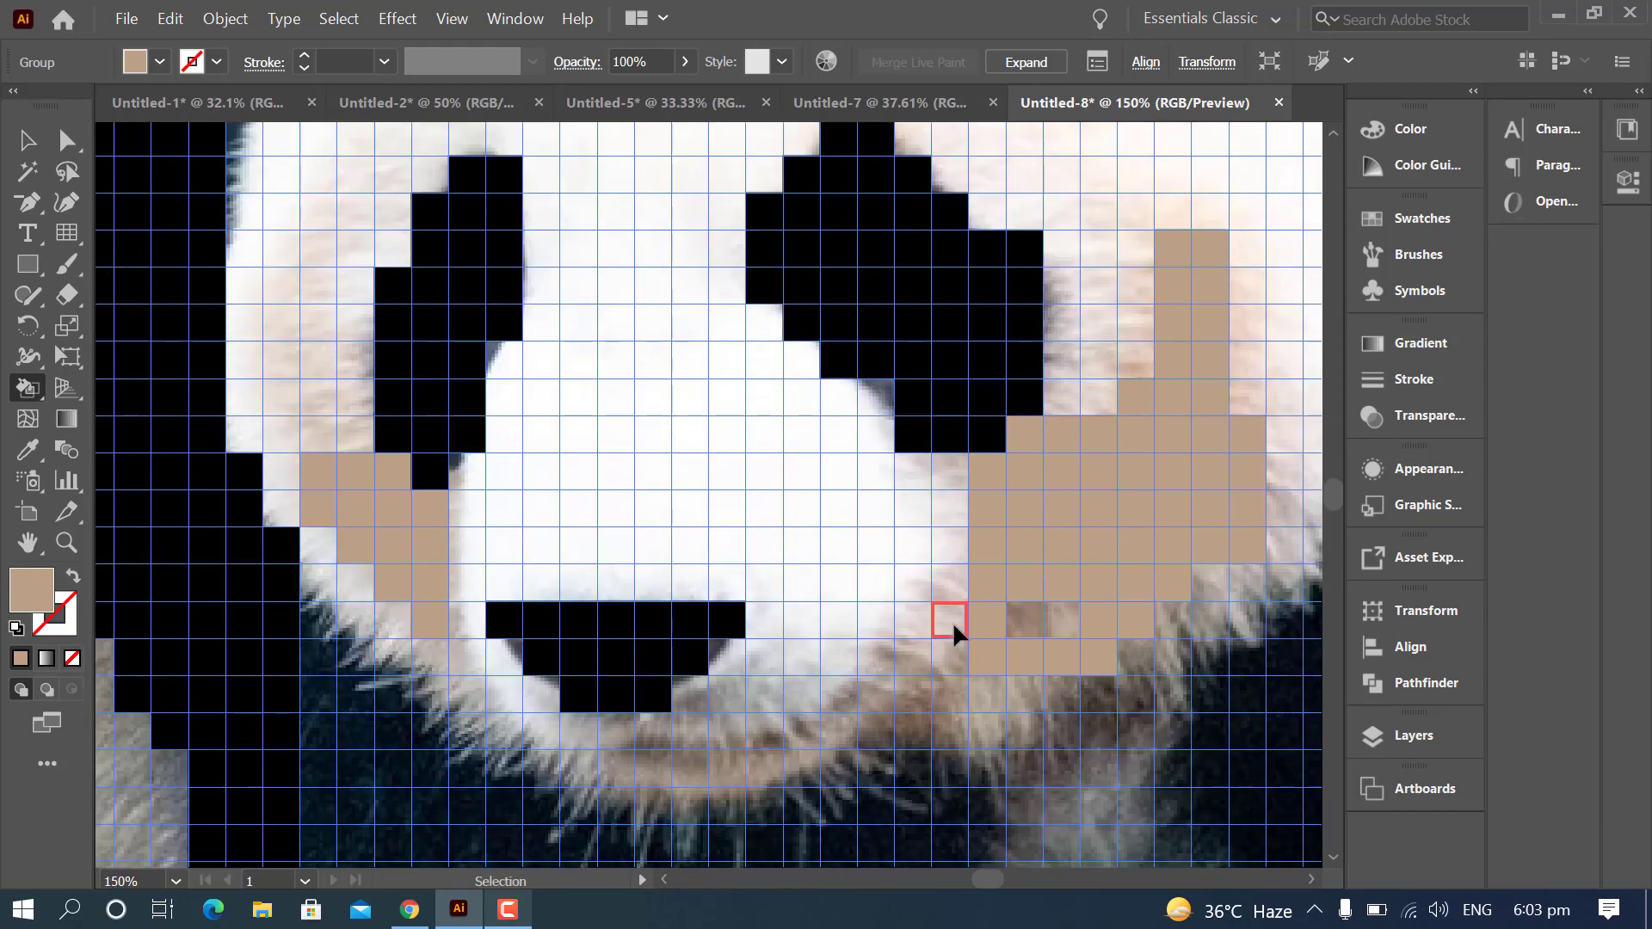
{"action": "scroll", "coordinate": [809, 742], "scroll_direction": "up", "scroll_amount": 3}
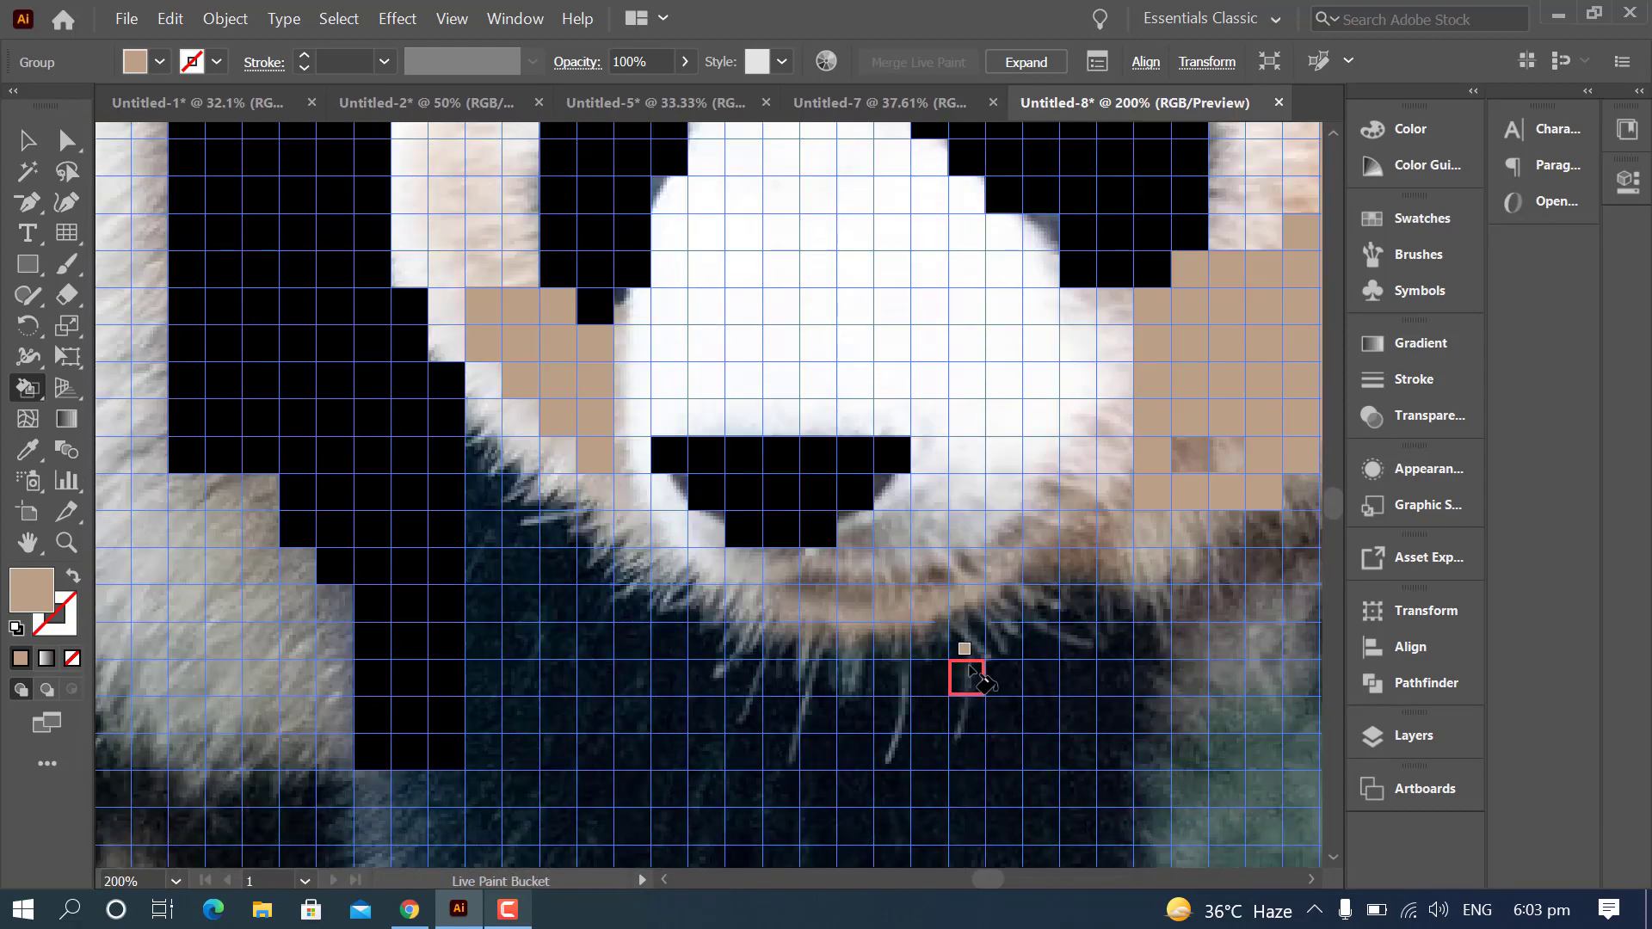
{"action": "left_click", "coordinate": [39, 443]}
{"action": "key", "text": "ctrl+z"}
{"action": "key", "text": "k"}
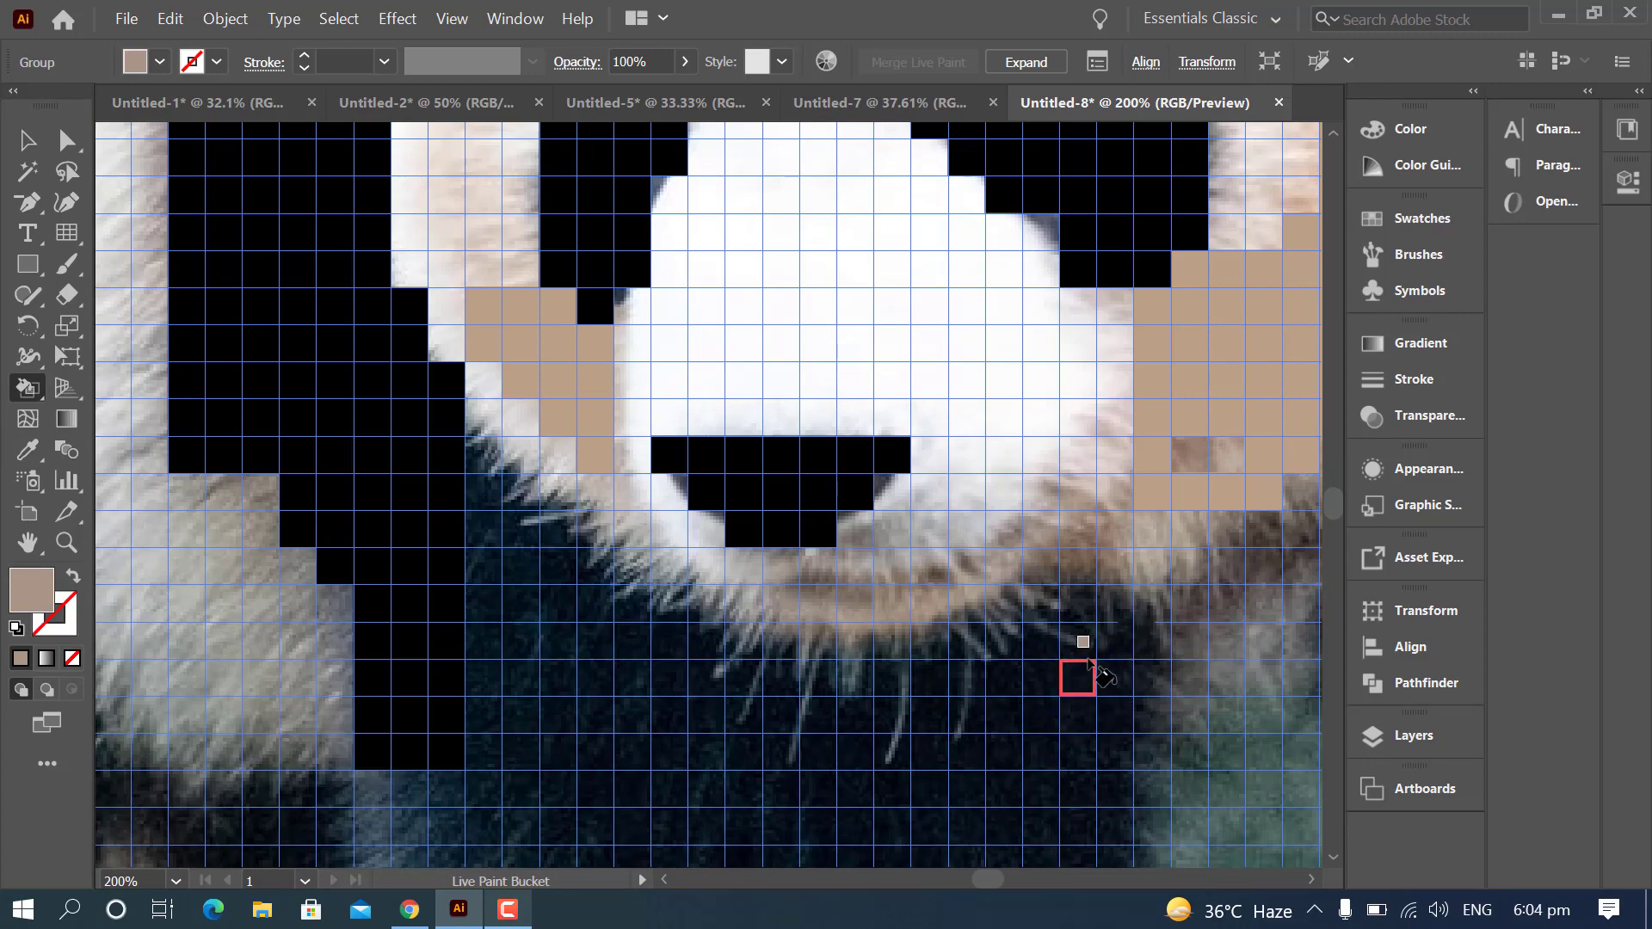
{"action": "mouse_move", "coordinate": [1076, 500]}
{"action": "left_mouse_down"}
{"action": "mouse_move", "coordinate": [1065, 554]}
{"action": "mouse_move", "coordinate": [1165, 551]}
{"action": "mouse_move", "coordinate": [1114, 536]}
{"action": "left_mouse_up"}
{"action": "mouse_move", "coordinate": [1041, 530]}
{"action": "left_mouse_down"}
{"action": "mouse_move", "coordinate": [927, 580]}
{"action": "mouse_move", "coordinate": [967, 602]}
{"action": "left_mouse_up"}
{"action": "left_click", "coordinate": [1313, 878]}
{"action": "left_click", "coordinate": [665, 880]}
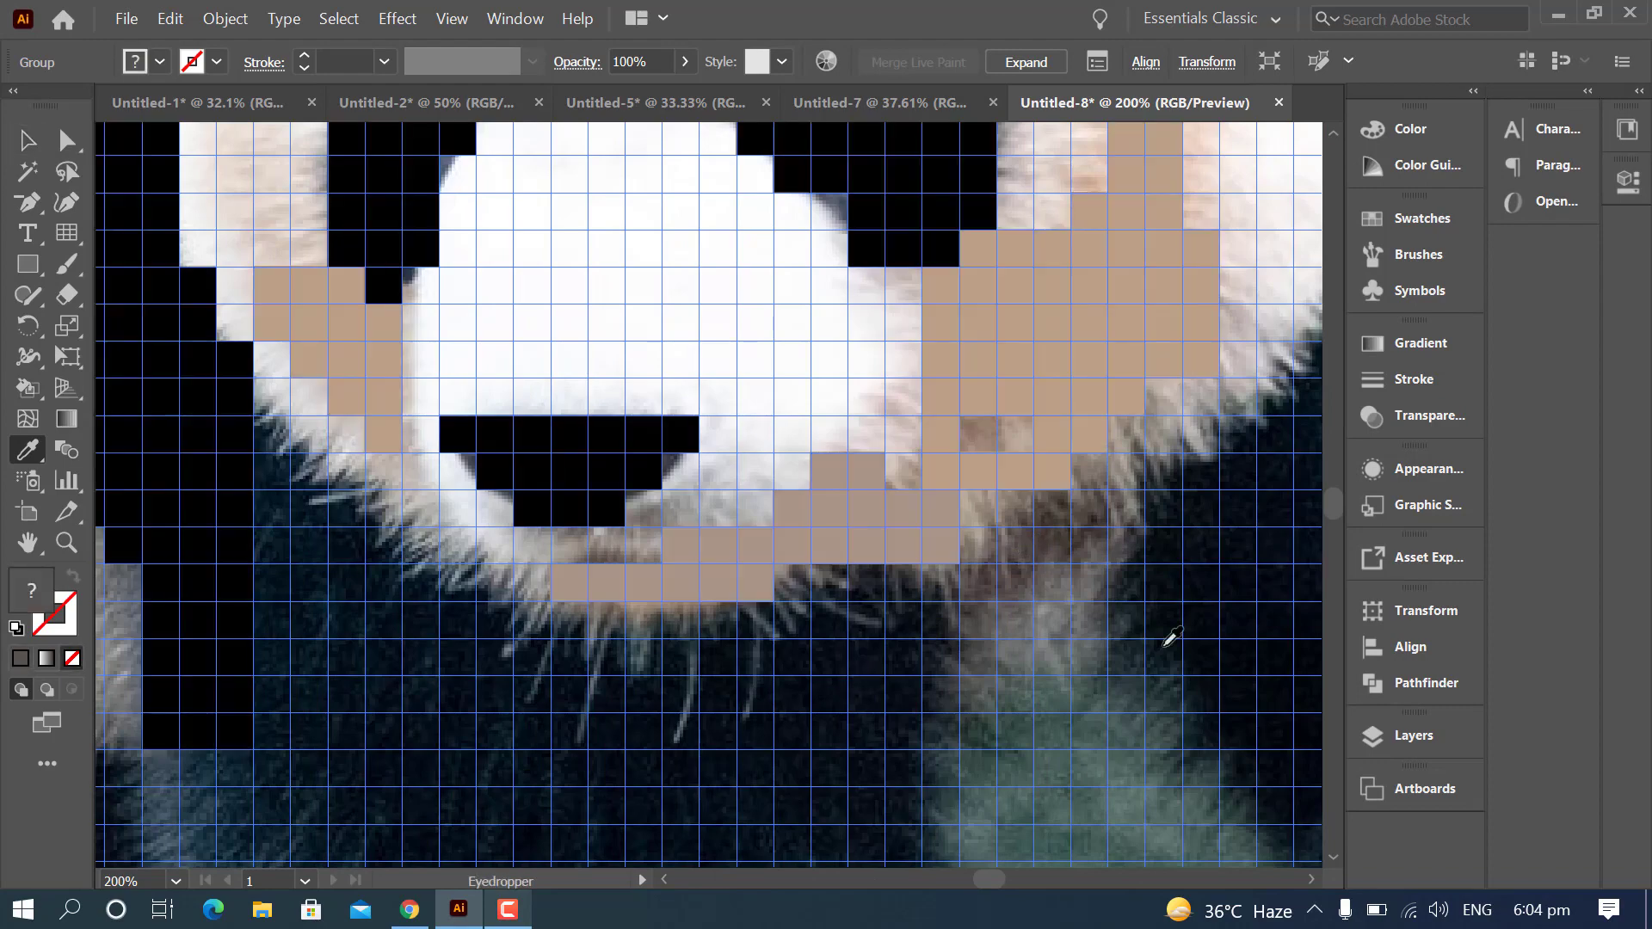
- Sample a dark greyish brown from the fur and paint the shadow beneath the panda's right-hand cheek
{"action": "left_click", "coordinate": [16, 455]}
{"action": "key", "text": "k"}
{"action": "mouse_move", "coordinate": [1017, 566]}
{"action": "left_mouse_down"}
{"action": "mouse_move", "coordinate": [1187, 398]}
{"action": "mouse_move", "coordinate": [1110, 557]}
{"action": "left_mouse_up"}
- Set the fill to white and paint the right-hand edge of the panda's head from the cheek up past the ear
{"action": "key", "text": "ctrl+minus"}
{"action": "key", "text": "ctrl+minus"}
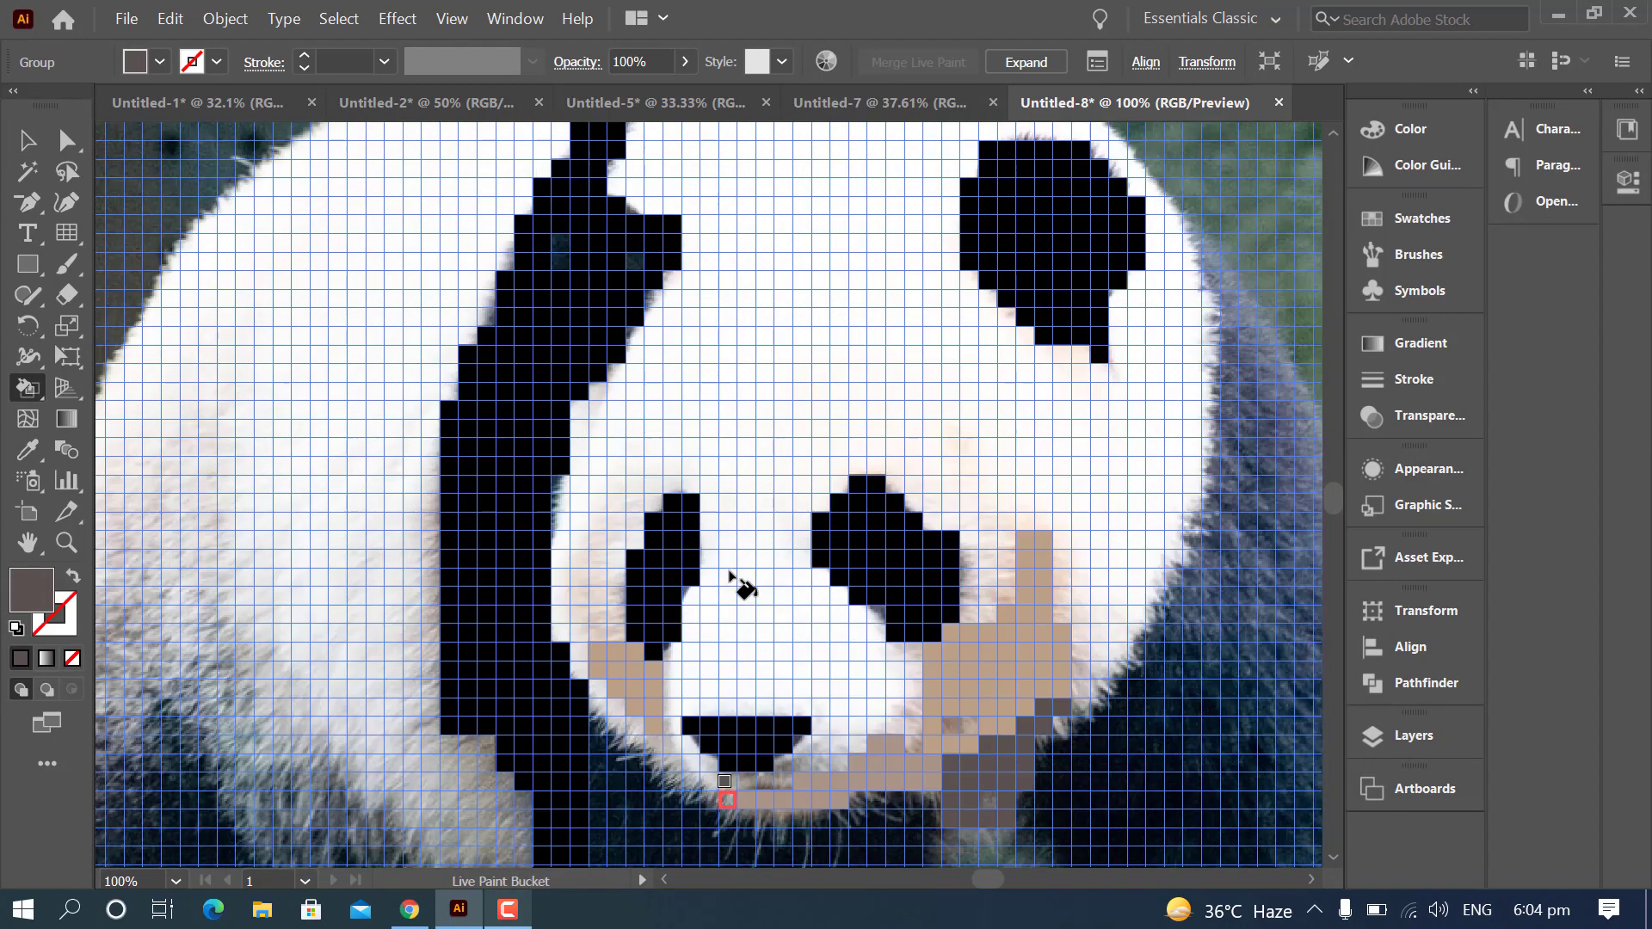
{"action": "scroll", "coordinate": [774, 572], "scroll_direction": "up", "scroll_amount": 2}
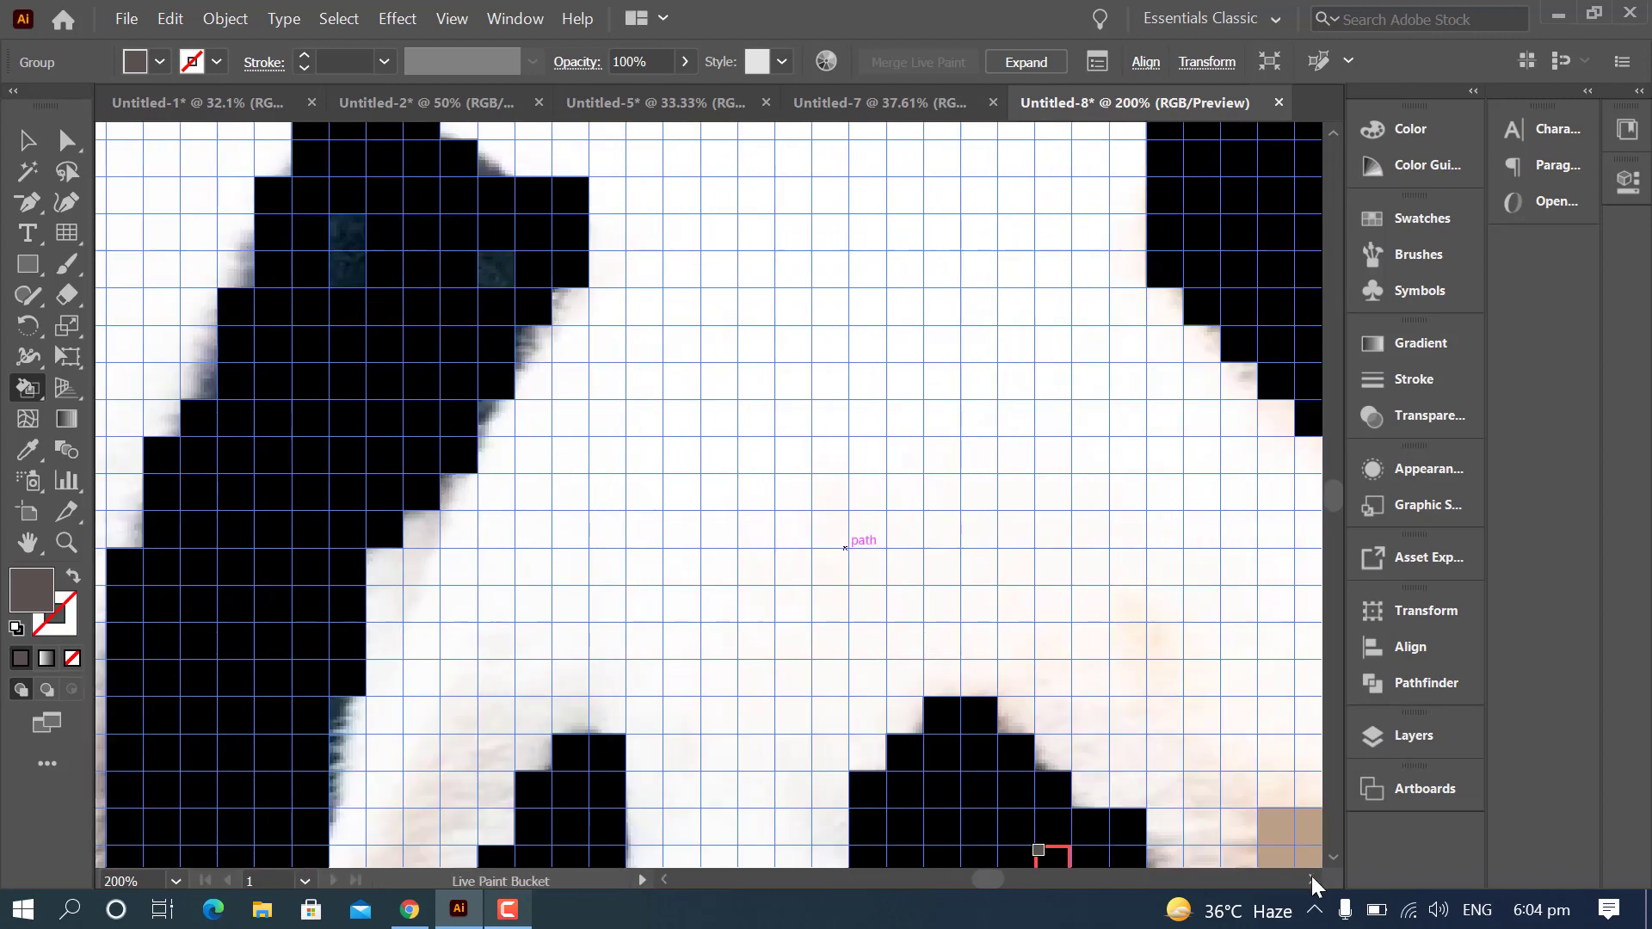
{"action": "left_click", "coordinate": [1312, 880]}
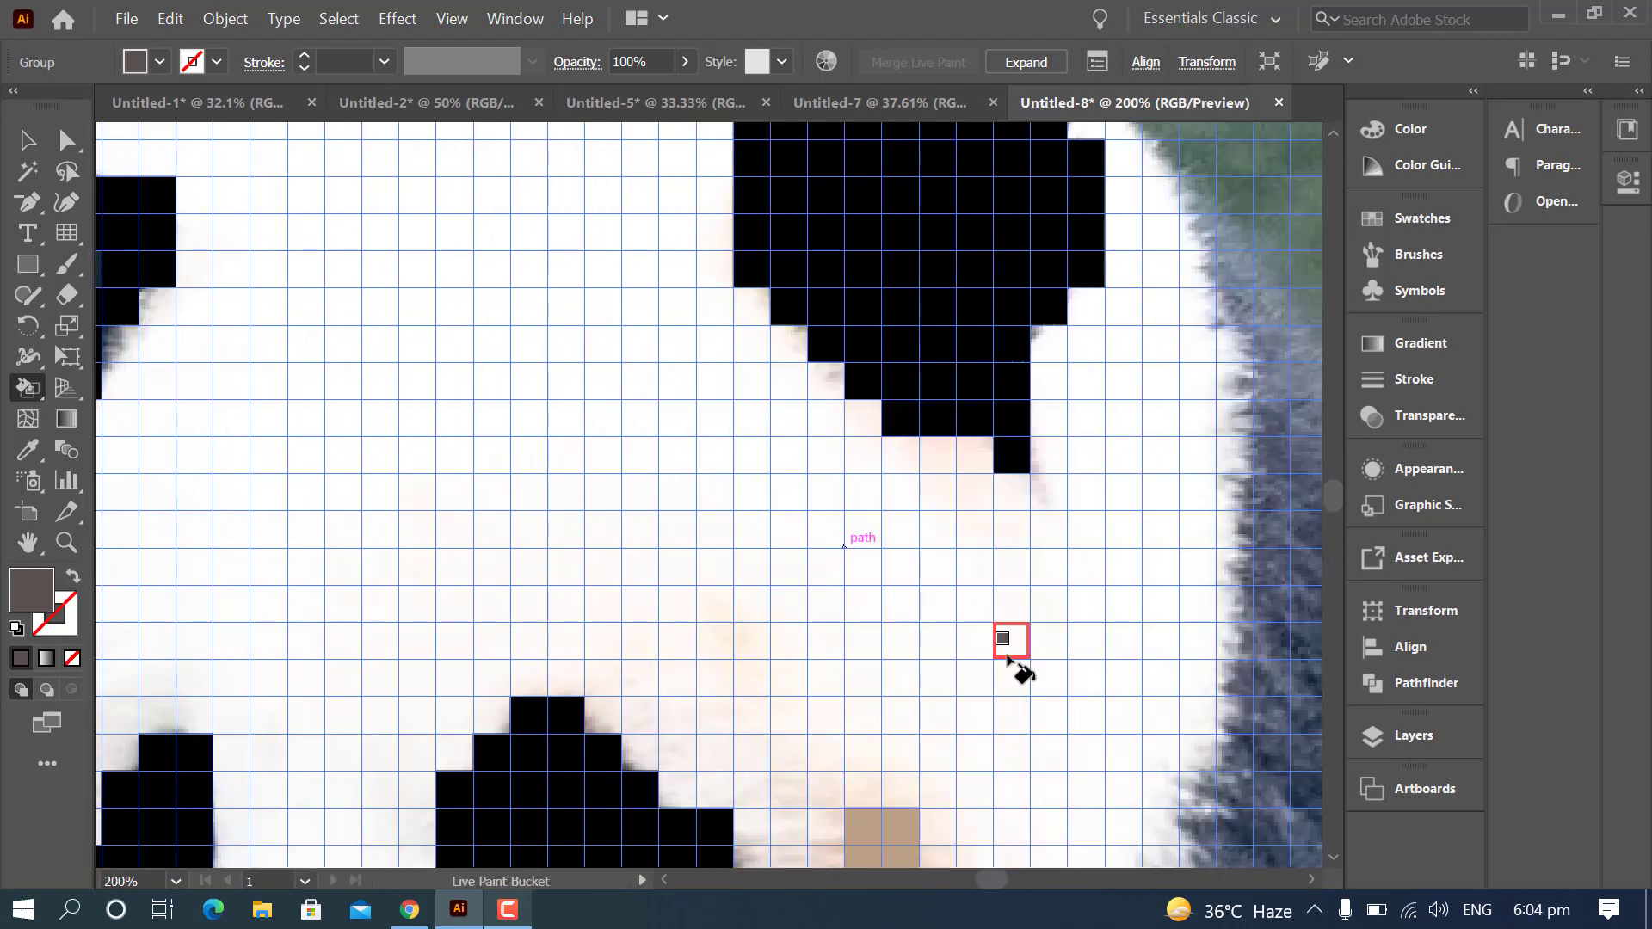
{"action": "scroll", "coordinate": [1047, 651], "scroll_direction": "down", "scroll_amount": 3}
{"action": "scroll", "coordinate": [1041, 647], "scroll_direction": "down", "scroll_amount": 1}
{"action": "scroll", "coordinate": [1041, 647], "scroll_direction": "up", "scroll_amount": 1}
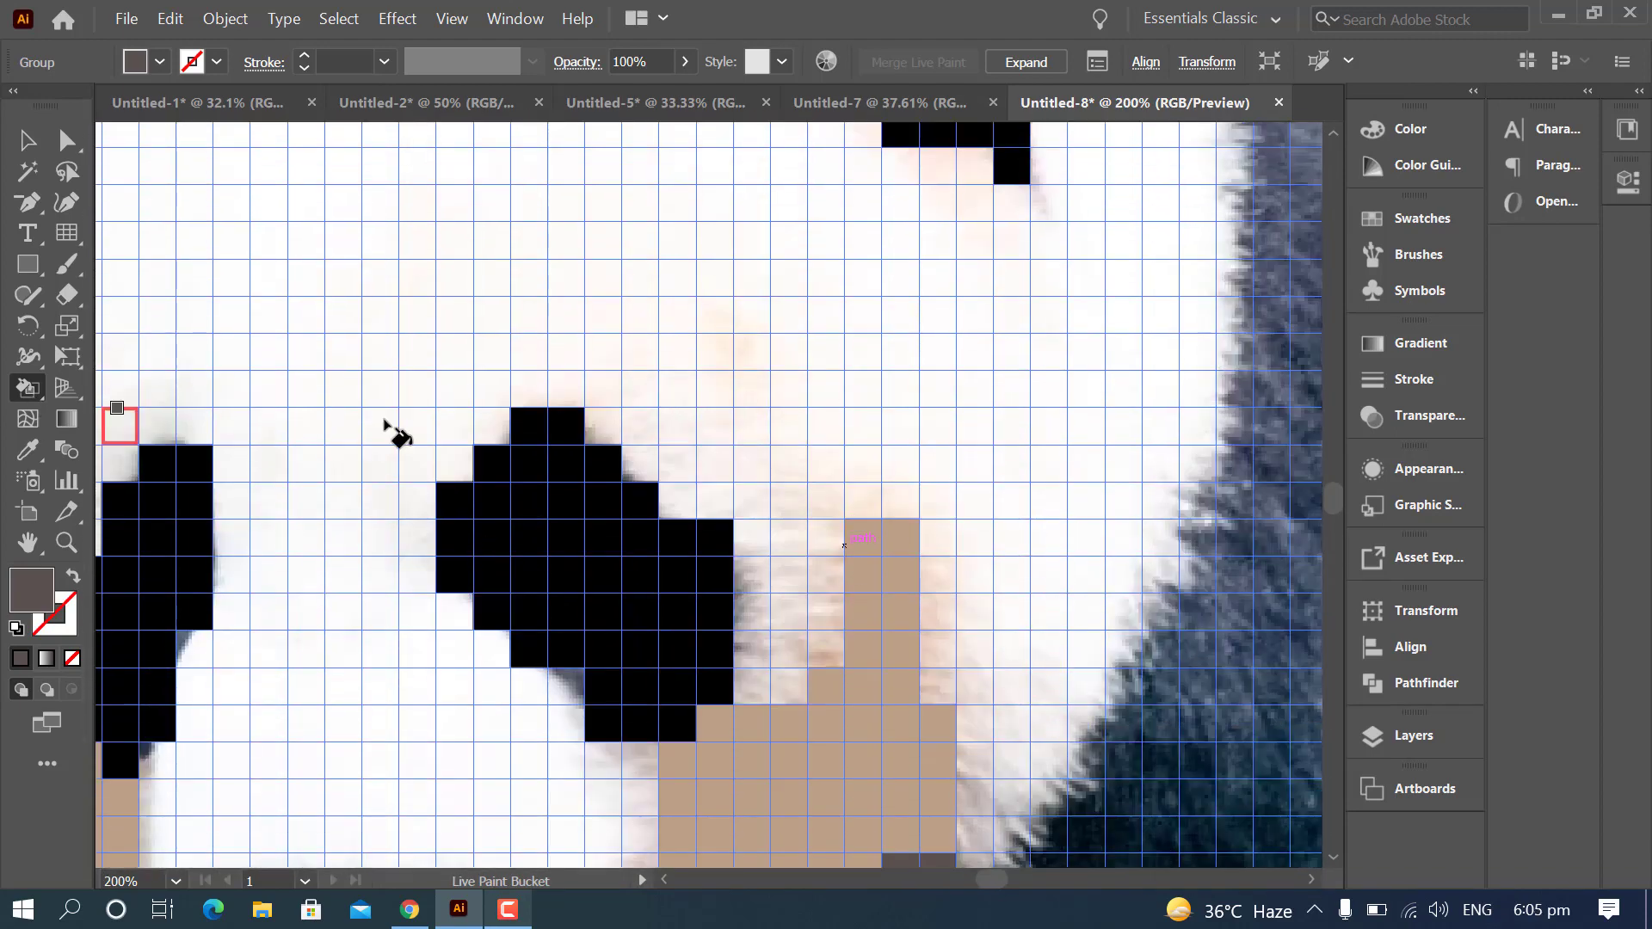
{"action": "left_click", "coordinate": [159, 62]}
{"action": "left_click", "coordinate": [49, 103]}
{"action": "left_click", "coordinate": [1037, 733]}
{"action": "scroll", "coordinate": [957, 809], "scroll_direction": "down", "scroll_amount": 1}
{"action": "mouse_move", "coordinate": [958, 807]}
{"action": "left_mouse_down"}
{"action": "mouse_move", "coordinate": [1016, 770]}
{"action": "mouse_move", "coordinate": [1036, 708]}
{"action": "mouse_move", "coordinate": [983, 663]}
{"action": "mouse_move", "coordinate": [1061, 605]}
{"action": "mouse_move", "coordinate": [951, 577]}
{"action": "mouse_move", "coordinate": [1052, 563]}
{"action": "mouse_move", "coordinate": [1071, 525]}
{"action": "mouse_move", "coordinate": [981, 499]}
{"action": "mouse_move", "coordinate": [1155, 484]}
{"action": "mouse_move", "coordinate": [1094, 451]}
{"action": "mouse_move", "coordinate": [945, 457]}
{"action": "mouse_move", "coordinate": [941, 427]}
{"action": "mouse_move", "coordinate": [1198, 406]}
{"action": "mouse_move", "coordinate": [968, 381]}
{"action": "mouse_move", "coordinate": [735, 393]}
{"action": "mouse_move", "coordinate": [684, 411]}
{"action": "mouse_move", "coordinate": [907, 413]}
{"action": "left_mouse_up"}
{"action": "scroll", "coordinate": [896, 563], "scroll_direction": "up", "scroll_amount": 2}
{"action": "mouse_move", "coordinate": [679, 509]}
{"action": "left_mouse_down"}
{"action": "mouse_move", "coordinate": [989, 451]}
{"action": "mouse_move", "coordinate": [1192, 451]}
{"action": "mouse_move", "coordinate": [648, 465]}
{"action": "mouse_move", "coordinate": [1228, 379]}
{"action": "mouse_move", "coordinate": [1187, 321]}
{"action": "mouse_move", "coordinate": [513, 280]}
{"action": "mouse_move", "coordinate": [1220, 248]}
{"action": "left_mouse_up"}
{"action": "scroll", "coordinate": [1045, 602], "scroll_direction": "up", "scroll_amount": 7}
{"action": "mouse_move", "coordinate": [1046, 457]}
{"action": "left_mouse_down"}
{"action": "mouse_move", "coordinate": [1231, 427]}
{"action": "mouse_move", "coordinate": [1053, 401]}
{"action": "mouse_move", "coordinate": [1219, 383]}
{"action": "mouse_move", "coordinate": [1127, 294]}
{"action": "mouse_move", "coordinate": [1136, 236]}
{"action": "left_mouse_up"}
{"action": "scroll", "coordinate": [1092, 609], "scroll_direction": "up", "scroll_amount": 8}
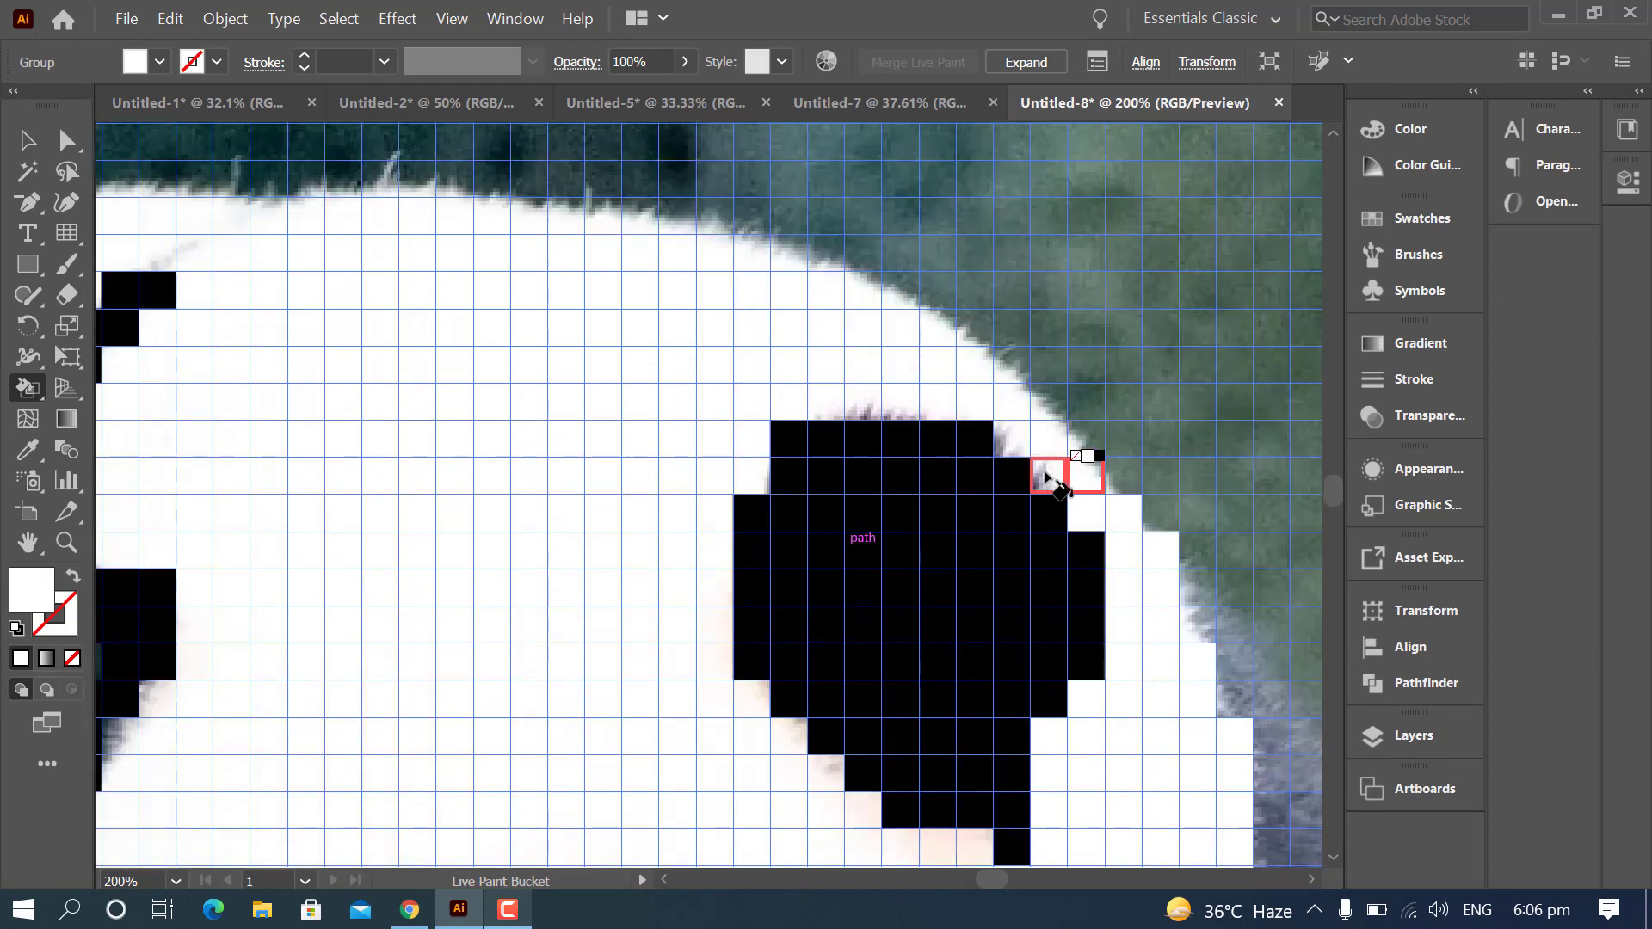
- Paint the top of the panda's head and the forehead white, following the edge of the black band
{"action": "mouse_move", "coordinate": [985, 401]}
{"action": "left_mouse_down"}
{"action": "mouse_move", "coordinate": [893, 404]}
{"action": "mouse_move", "coordinate": [792, 277]}
{"action": "mouse_move", "coordinate": [637, 282]}
{"action": "mouse_move", "coordinate": [748, 472]}
{"action": "mouse_move", "coordinate": [711, 653]}
{"action": "mouse_move", "coordinate": [532, 813]}
{"action": "mouse_move", "coordinate": [317, 210]}
{"action": "mouse_move", "coordinate": [620, 711]}
{"action": "mouse_move", "coordinate": [674, 635]}
{"action": "mouse_move", "coordinate": [330, 476]}
{"action": "mouse_move", "coordinate": [421, 261]}
{"action": "mouse_move", "coordinate": [461, 295]}
{"action": "mouse_move", "coordinate": [494, 775]}
{"action": "mouse_move", "coordinate": [517, 719]}
{"action": "mouse_move", "coordinate": [394, 804]}
{"action": "mouse_move", "coordinate": [482, 657]}
{"action": "mouse_move", "coordinate": [318, 553]}
{"action": "mouse_move", "coordinate": [344, 559]}
{"action": "left_mouse_up"}
{"action": "scroll", "coordinate": [1051, 734], "scroll_direction": "up", "scroll_amount": 2}
{"action": "scroll", "coordinate": [711, 852], "scroll_direction": "down", "scroll_amount": 6}
{"action": "scroll", "coordinate": [855, 516], "scroll_direction": "left", "scroll_amount": 6}
{"action": "scroll", "coordinate": [849, 490], "scroll_direction": "down", "scroll_amount": 2}
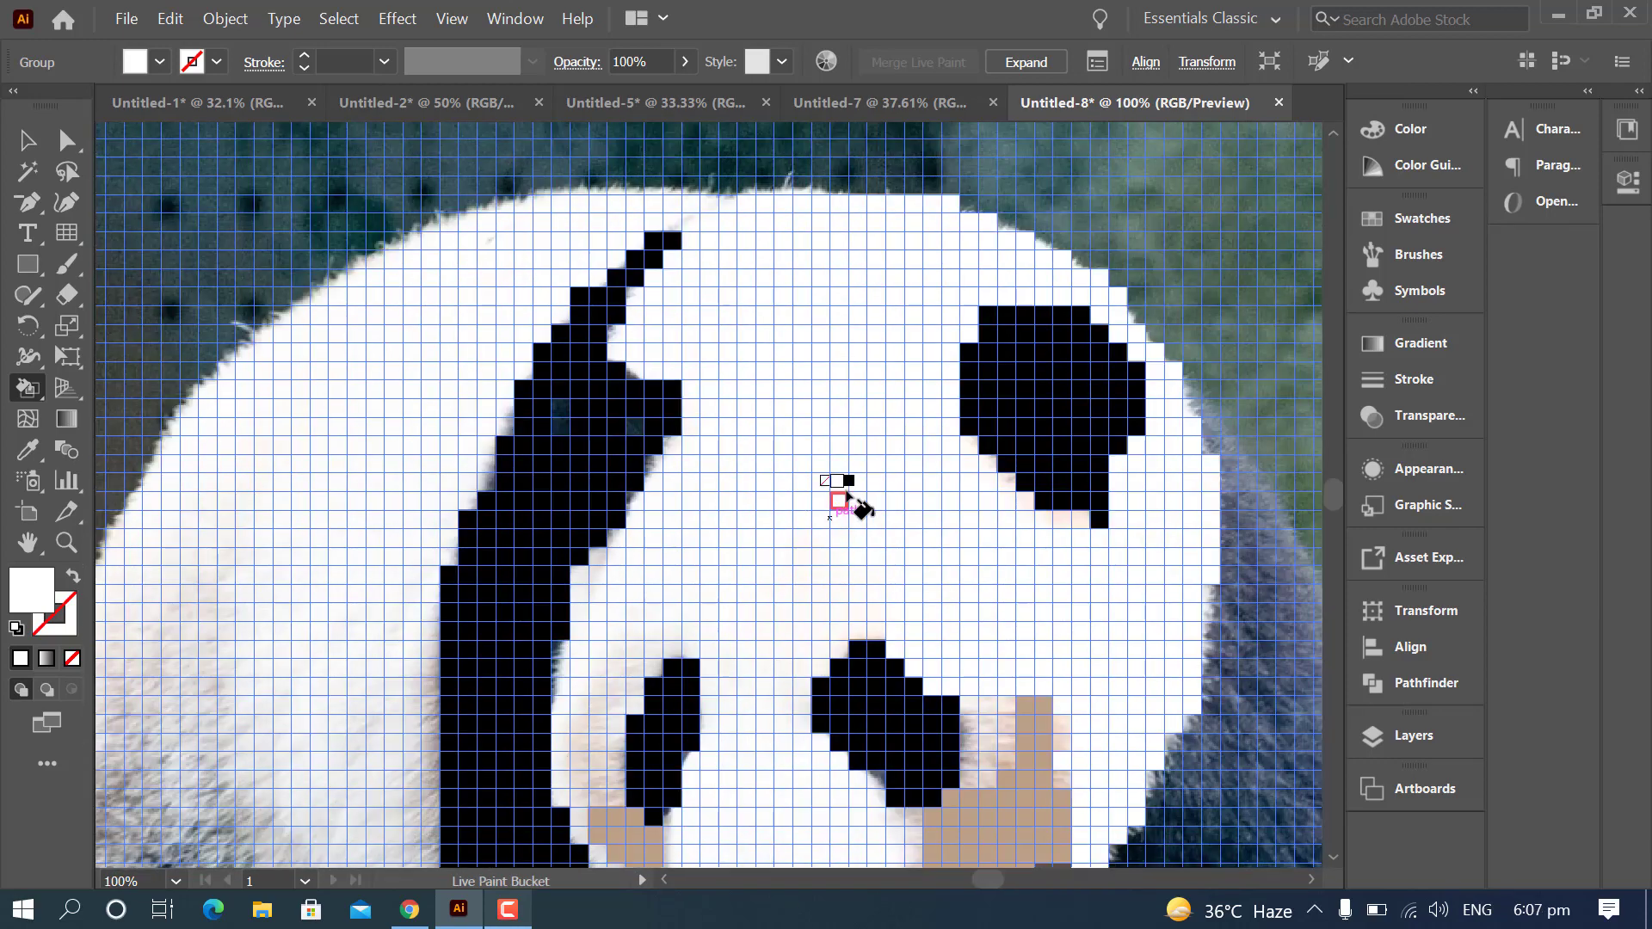
{"action": "mouse_move", "coordinate": [678, 226]}
{"action": "left_mouse_down"}
{"action": "mouse_move", "coordinate": [827, 201]}
{"action": "mouse_move", "coordinate": [729, 213]}
{"action": "mouse_move", "coordinate": [681, 258]}
{"action": "left_mouse_up"}
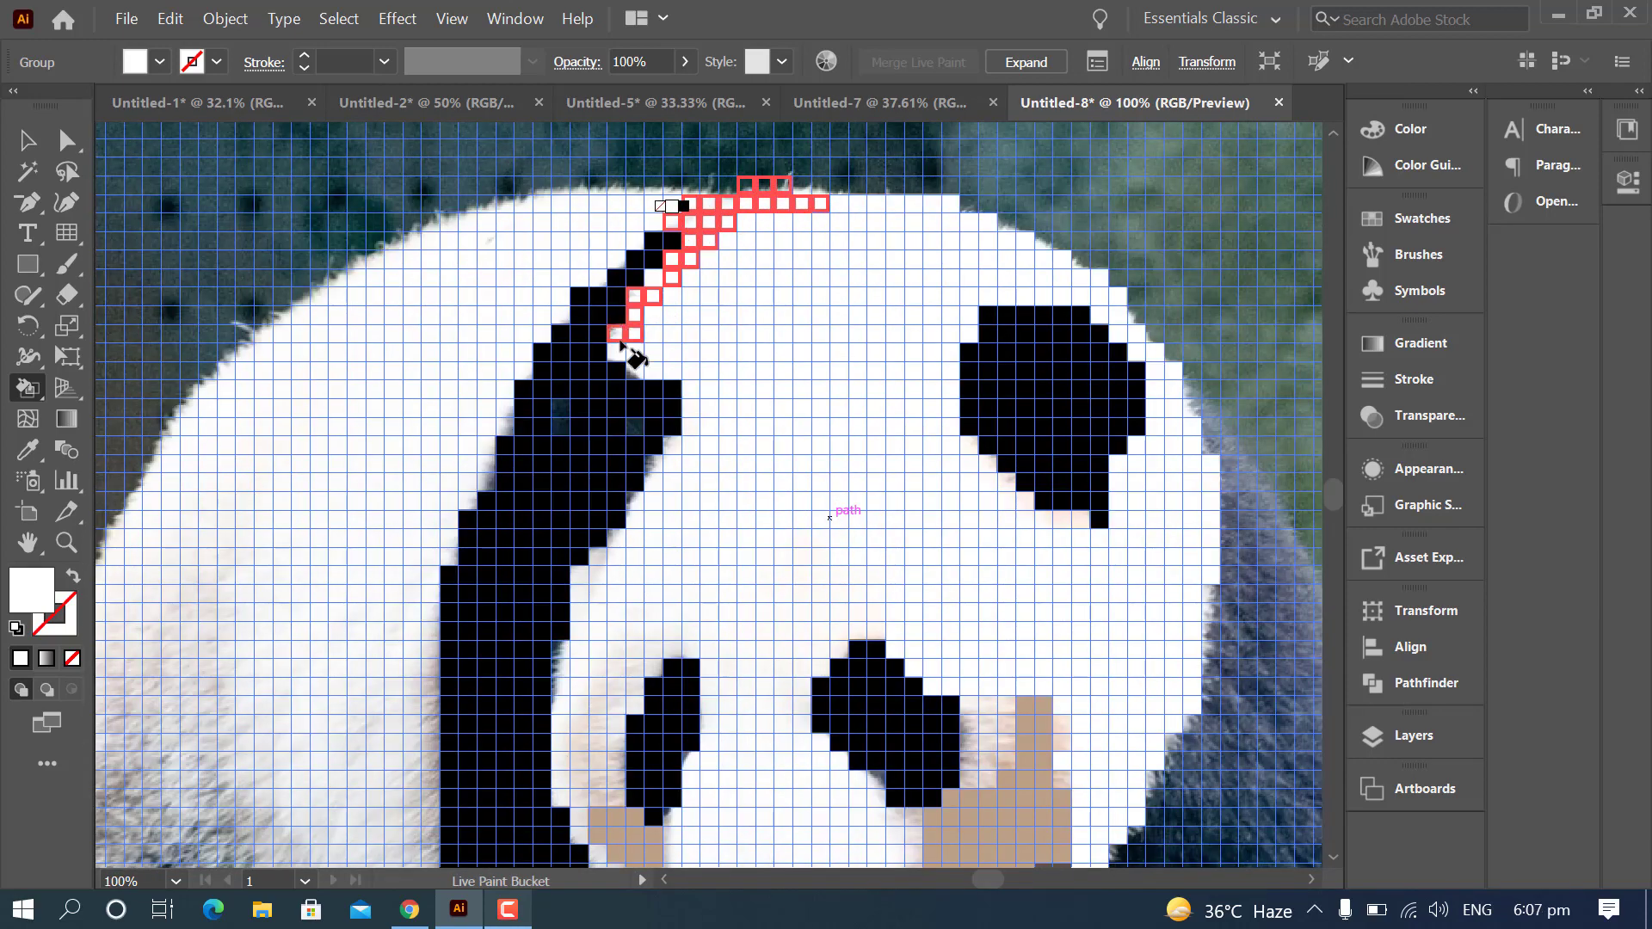
{"action": "mouse_move", "coordinate": [619, 341]}
{"action": "left_mouse_down"}
{"action": "mouse_move", "coordinate": [878, 348]}
{"action": "mouse_move", "coordinate": [743, 334]}
{"action": "mouse_move", "coordinate": [832, 315]}
{"action": "mouse_move", "coordinate": [739, 295]}
{"action": "mouse_move", "coordinate": [888, 276]}
{"action": "mouse_move", "coordinate": [717, 256]}
{"action": "mouse_move", "coordinate": [902, 235]}
{"action": "mouse_move", "coordinate": [752, 221]}
{"action": "mouse_move", "coordinate": [891, 265]}
{"action": "mouse_move", "coordinate": [913, 524]}
{"action": "mouse_move", "coordinate": [902, 636]}
{"action": "mouse_move", "coordinate": [754, 621]}
{"action": "mouse_move", "coordinate": [581, 633]}
{"action": "mouse_move", "coordinate": [585, 571]}
{"action": "mouse_move", "coordinate": [603, 604]}
{"action": "mouse_move", "coordinate": [813, 594]}
{"action": "mouse_move", "coordinate": [846, 617]}
{"action": "mouse_move", "coordinate": [660, 553]}
{"action": "mouse_move", "coordinate": [903, 552]}
{"action": "mouse_move", "coordinate": [625, 539]}
{"action": "mouse_move", "coordinate": [888, 543]}
{"action": "mouse_move", "coordinate": [640, 517]}
{"action": "mouse_move", "coordinate": [869, 499]}
{"action": "mouse_move", "coordinate": [669, 476]}
{"action": "mouse_move", "coordinate": [678, 461]}
{"action": "mouse_move", "coordinate": [803, 444]}
{"action": "mouse_move", "coordinate": [685, 444]}
{"action": "mouse_move", "coordinate": [849, 426]}
{"action": "mouse_move", "coordinate": [706, 387]}
{"action": "mouse_move", "coordinate": [809, 374]}
{"action": "mouse_move", "coordinate": [635, 364]}
{"action": "mouse_move", "coordinate": [738, 372]}
{"action": "left_mouse_up"}
{"action": "scroll", "coordinate": [947, 674], "scroll_direction": "down", "scroll_amount": 4}
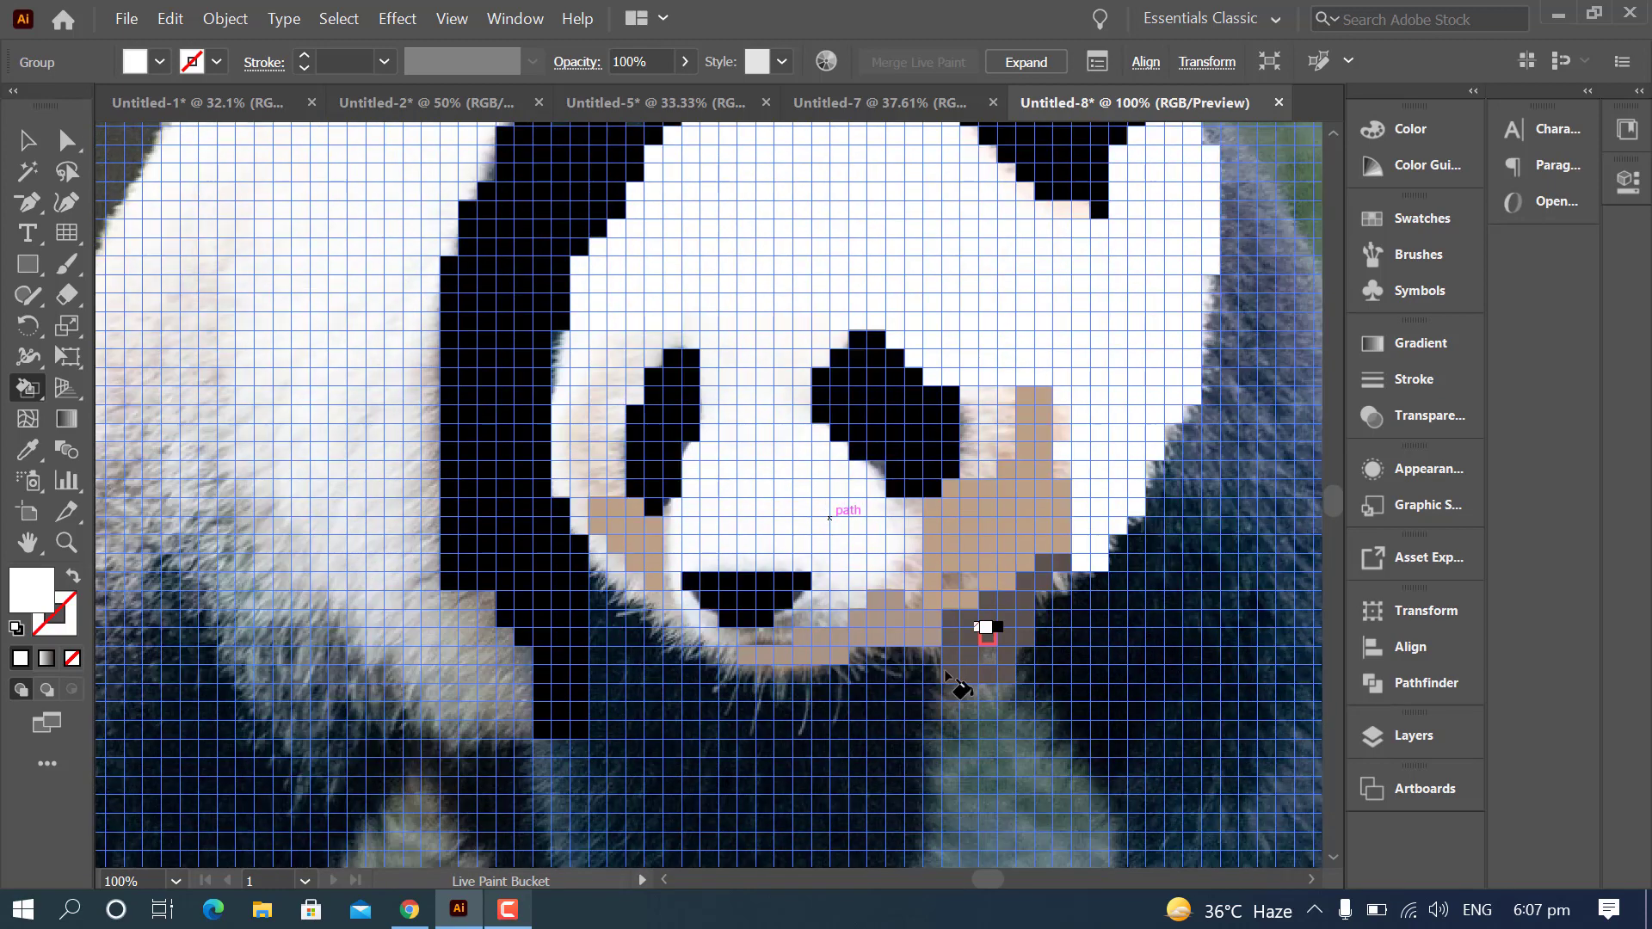
- Paint the left-hand side of the face, the area between the eye patches, the muzzle and the chin white
{"action": "scroll", "coordinate": [946, 673], "scroll_direction": "down", "scroll_amount": 1}
{"action": "mouse_move", "coordinate": [594, 297]}
{"action": "left_mouse_down"}
{"action": "mouse_move", "coordinate": [682, 270]}
{"action": "mouse_move", "coordinate": [561, 317]}
{"action": "left_mouse_up"}
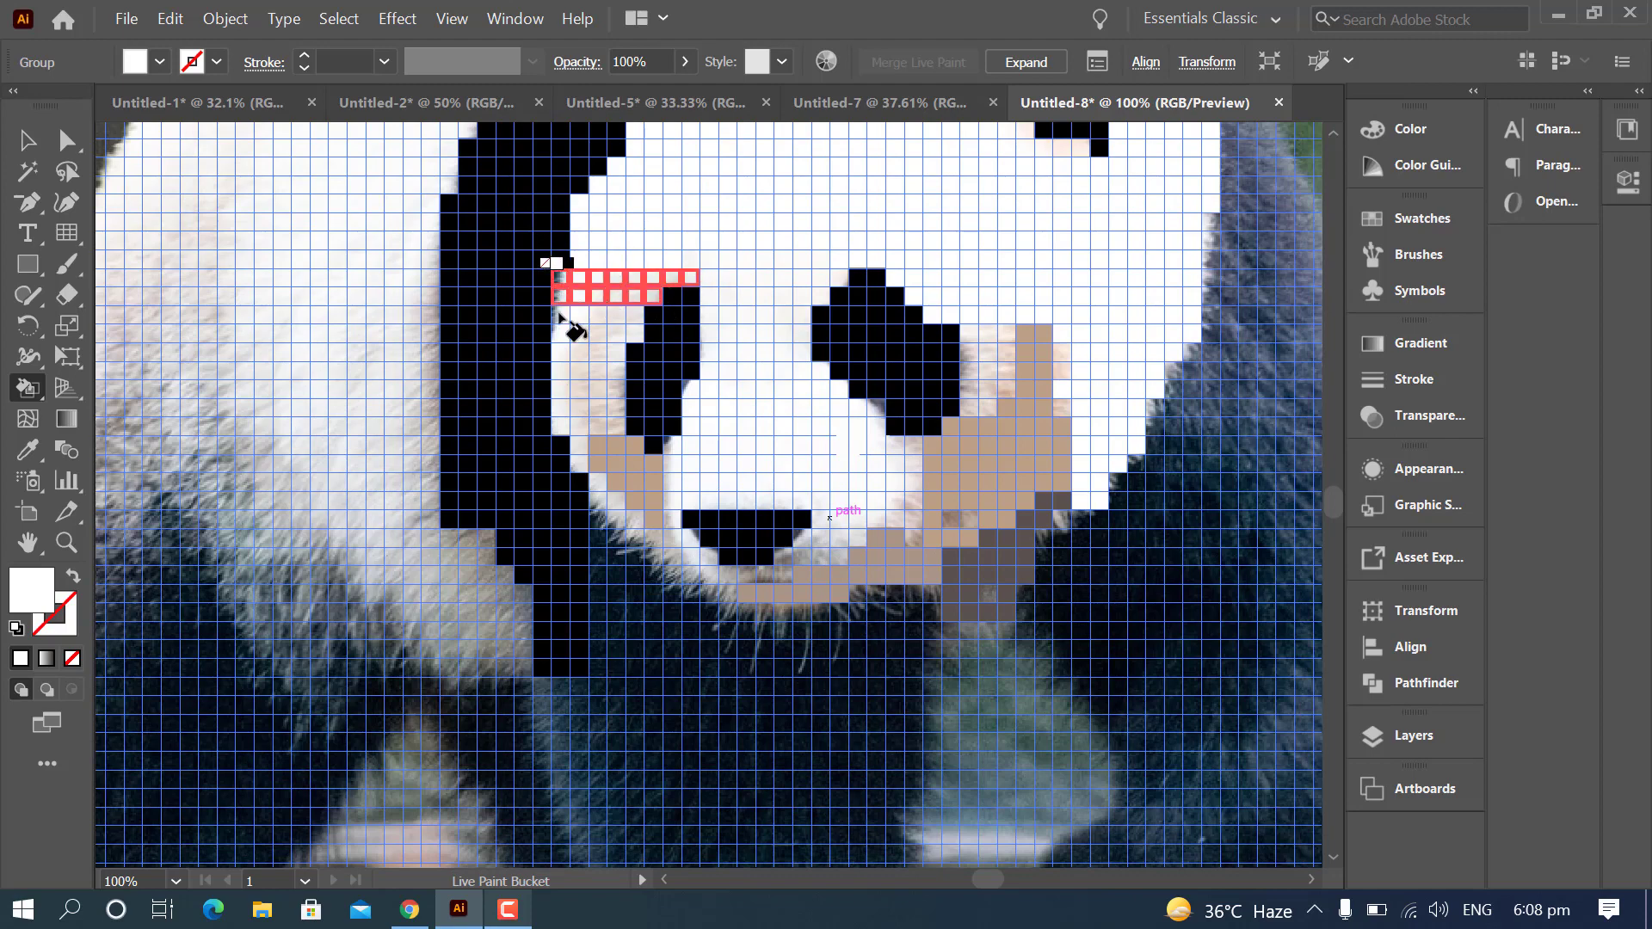
{"action": "left_click_drag", "start_coordinate": [573, 428], "coordinate": [575, 429]}
{"action": "mouse_move", "coordinate": [557, 315]}
{"action": "left_mouse_down"}
{"action": "mouse_move", "coordinate": [611, 315]}
{"action": "mouse_move", "coordinate": [583, 340]}
{"action": "mouse_move", "coordinate": [616, 354]}
{"action": "mouse_move", "coordinate": [617, 430]}
{"action": "mouse_move", "coordinate": [600, 408]}
{"action": "mouse_move", "coordinate": [583, 458]}
{"action": "mouse_move", "coordinate": [623, 524]}
{"action": "mouse_move", "coordinate": [673, 538]}
{"action": "mouse_move", "coordinate": [672, 452]}
{"action": "mouse_move", "coordinate": [754, 444]}
{"action": "mouse_move", "coordinate": [866, 482]}
{"action": "mouse_move", "coordinate": [696, 468]}
{"action": "mouse_move", "coordinate": [822, 423]}
{"action": "mouse_move", "coordinate": [688, 408]}
{"action": "mouse_move", "coordinate": [805, 383]}
{"action": "mouse_move", "coordinate": [704, 389]}
{"action": "mouse_move", "coordinate": [799, 364]}
{"action": "mouse_move", "coordinate": [718, 345]}
{"action": "mouse_move", "coordinate": [794, 335]}
{"action": "mouse_move", "coordinate": [731, 311]}
{"action": "mouse_move", "coordinate": [818, 273]}
{"action": "left_mouse_up"}
{"action": "mouse_move", "coordinate": [900, 520]}
{"action": "left_mouse_down"}
{"action": "mouse_move", "coordinate": [819, 526]}
{"action": "mouse_move", "coordinate": [854, 497]}
{"action": "left_mouse_up"}
{"action": "scroll", "coordinate": [970, 567], "scroll_direction": "down", "scroll_amount": 1}
{"action": "mouse_move", "coordinate": [779, 518]}
{"action": "left_mouse_down"}
{"action": "mouse_move", "coordinate": [824, 520]}
{"action": "mouse_move", "coordinate": [723, 541]}
{"action": "left_mouse_up"}
{"action": "scroll", "coordinate": [970, 609], "scroll_direction": "up", "scroll_amount": 5}
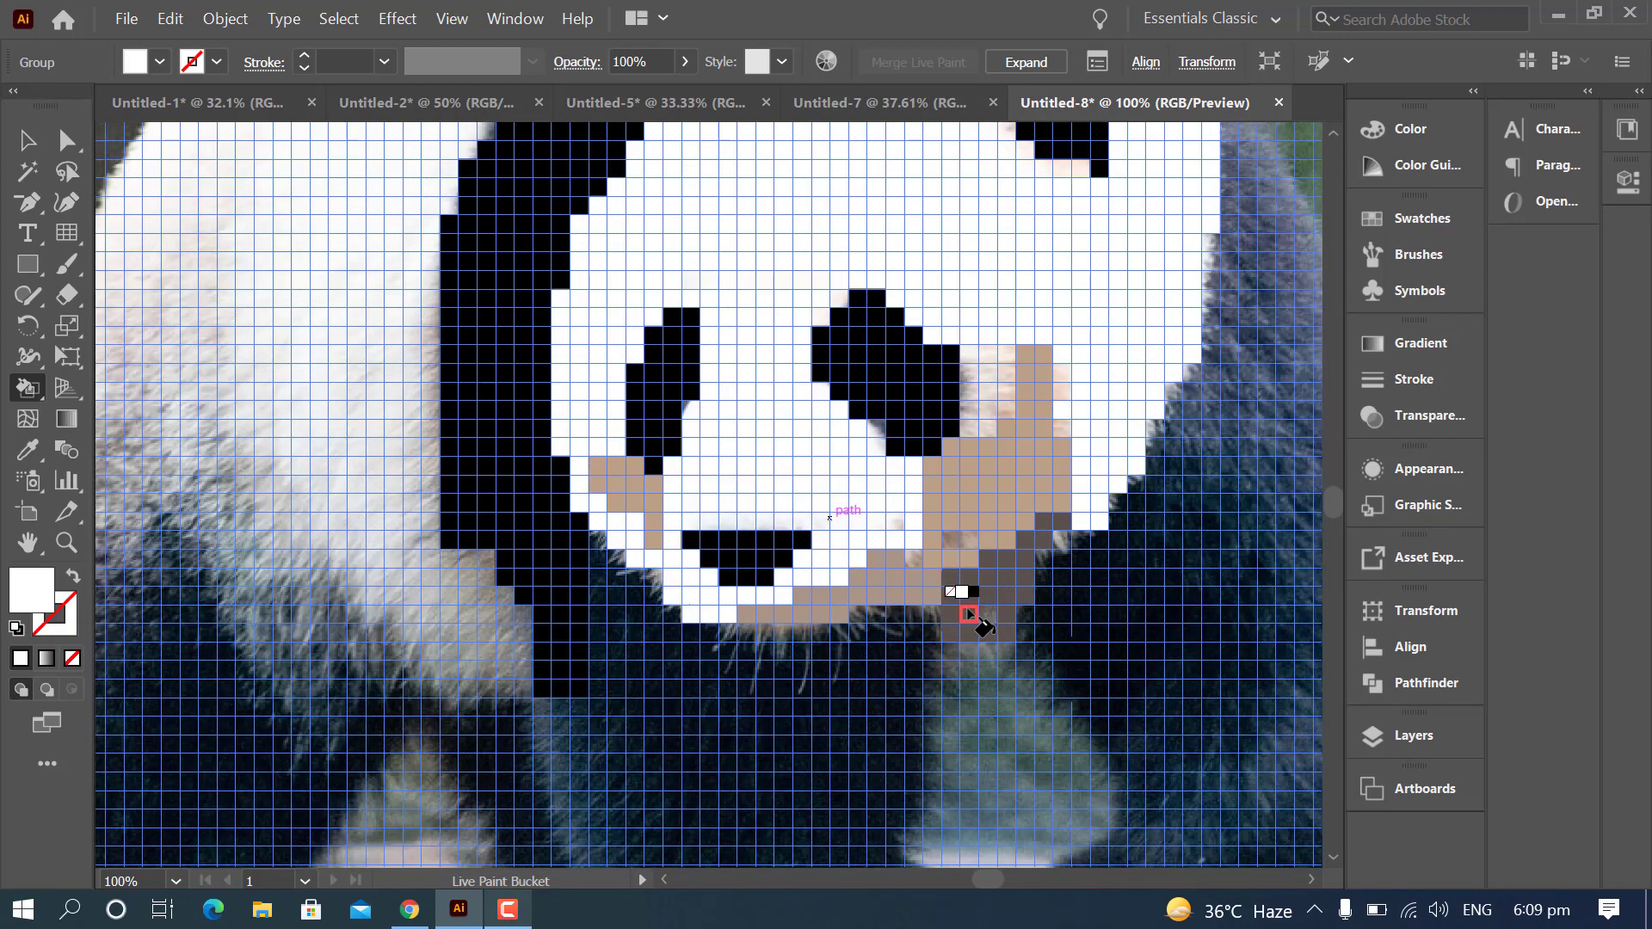
- Outline and fill the panda's back and body white, from the top of the head down to the grey belly fur
{"action": "scroll", "coordinate": [1024, 598], "scroll_direction": "down", "scroll_amount": 6}
{"action": "key", "text": "ctrl+minus"}
{"action": "scroll", "coordinate": [1277, 521], "scroll_direction": "up", "scroll_amount": 2}
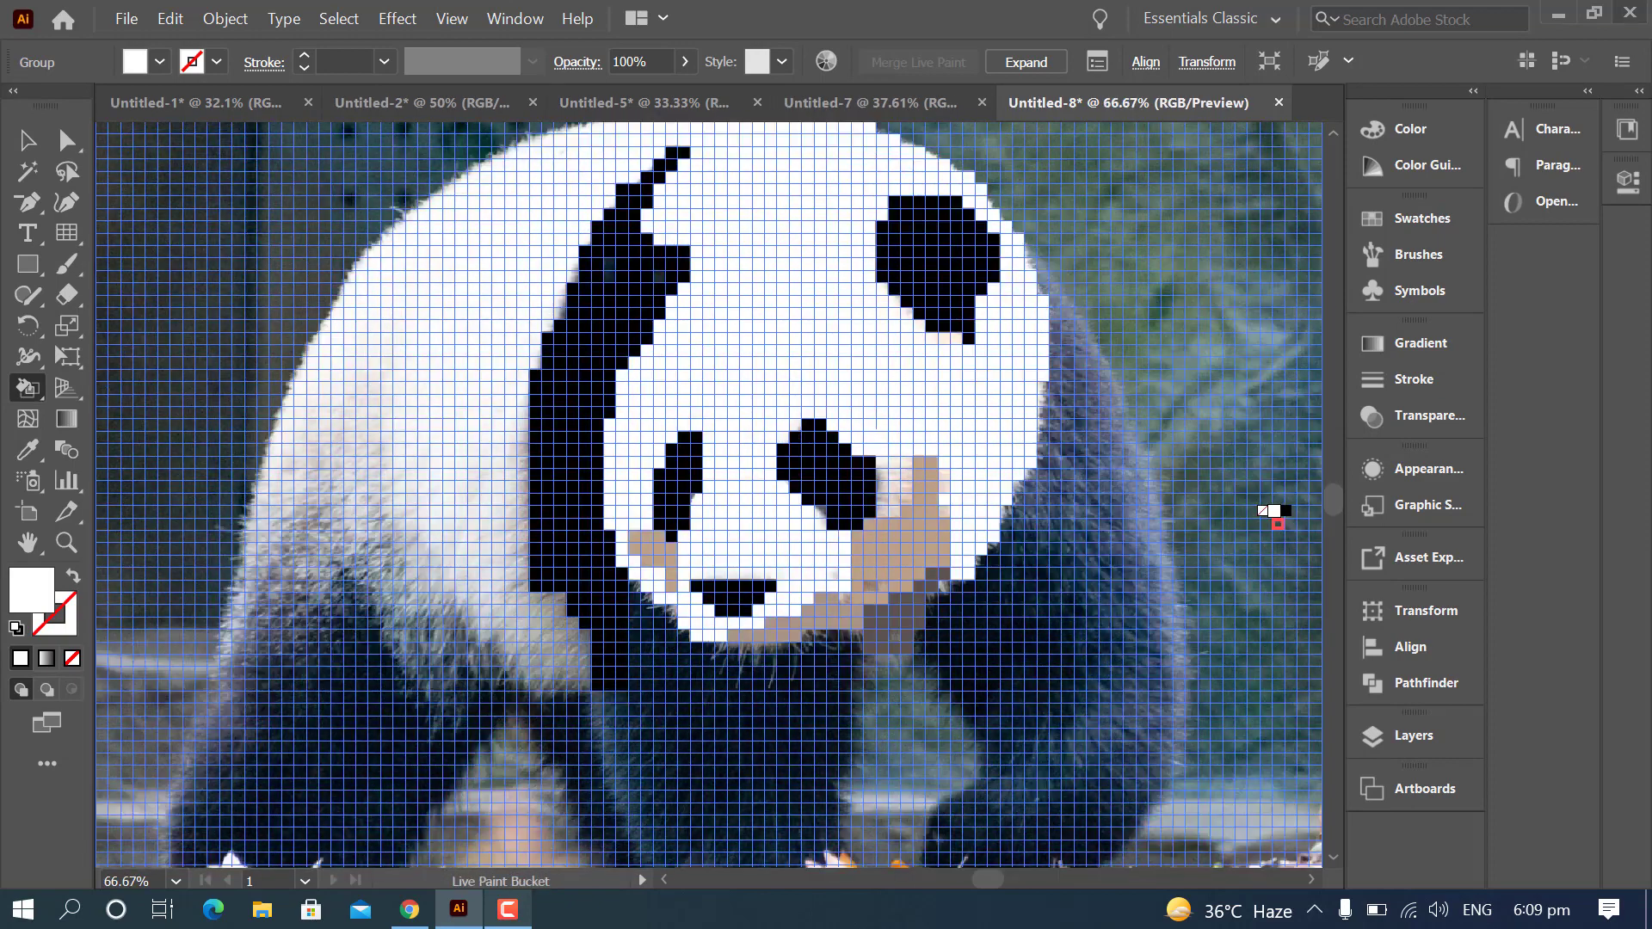
{"action": "scroll", "coordinate": [1279, 524], "scroll_direction": "up", "scroll_amount": 1}
{"action": "mouse_move", "coordinate": [707, 194]}
{"action": "left_mouse_down"}
{"action": "mouse_move", "coordinate": [615, 185]}
{"action": "mouse_move", "coordinate": [504, 224]}
{"action": "mouse_move", "coordinate": [407, 290]}
{"action": "mouse_move", "coordinate": [307, 420]}
{"action": "mouse_move", "coordinate": [226, 680]}
{"action": "mouse_move", "coordinate": [266, 668]}
{"action": "mouse_move", "coordinate": [269, 621]}
{"action": "mouse_move", "coordinate": [396, 487]}
{"action": "left_mouse_up"}
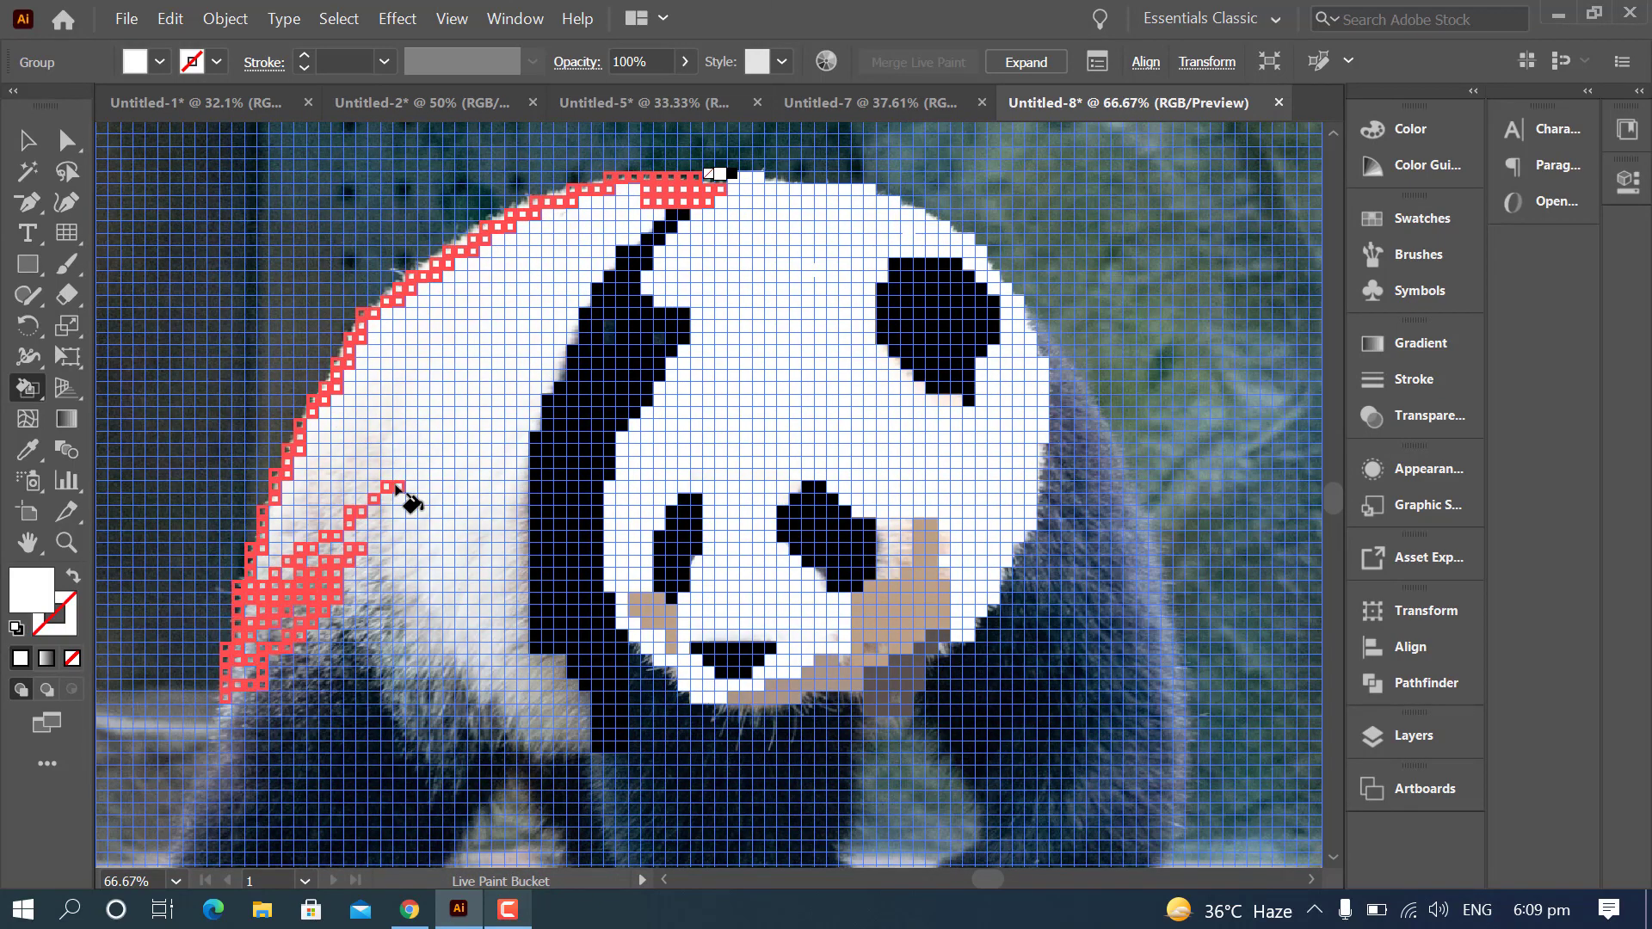
{"action": "mouse_move", "coordinate": [283, 564]}
{"action": "left_mouse_down"}
{"action": "mouse_move", "coordinate": [345, 535]}
{"action": "mouse_move", "coordinate": [349, 512]}
{"action": "mouse_move", "coordinate": [504, 483]}
{"action": "mouse_move", "coordinate": [453, 518]}
{"action": "mouse_move", "coordinate": [280, 526]}
{"action": "mouse_move", "coordinate": [423, 486]}
{"action": "left_mouse_up"}
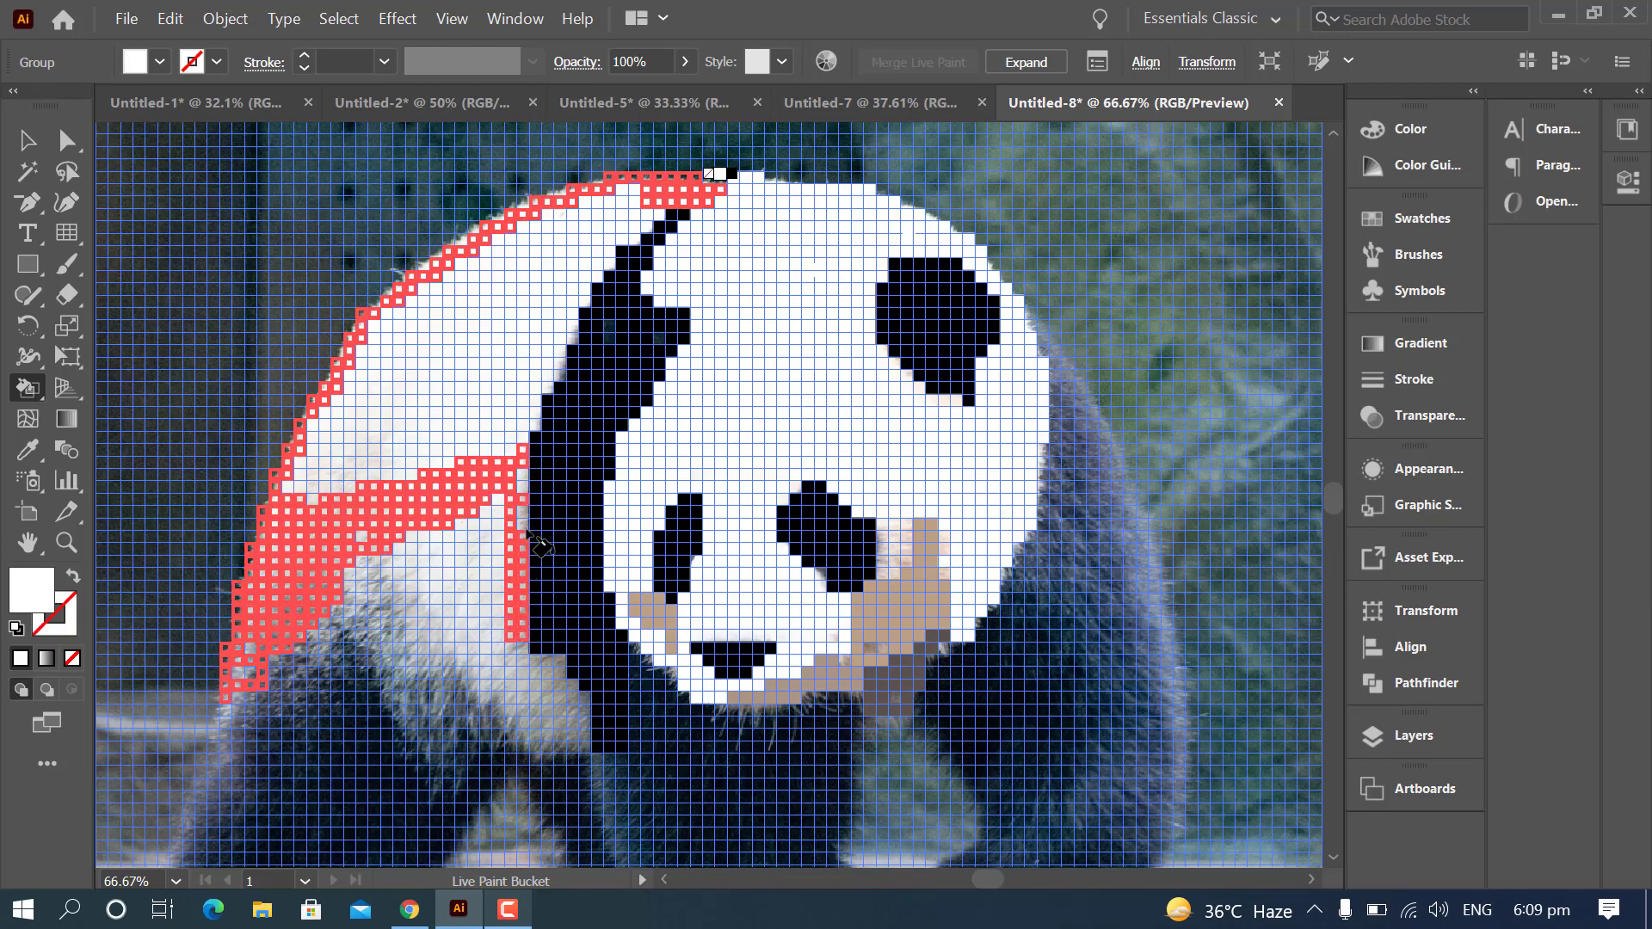
{"action": "mouse_move", "coordinate": [486, 519]}
{"action": "left_mouse_down"}
{"action": "mouse_move", "coordinate": [480, 632]}
{"action": "mouse_move", "coordinate": [458, 596]}
{"action": "mouse_move", "coordinate": [471, 524]}
{"action": "mouse_move", "coordinate": [440, 629]}
{"action": "mouse_move", "coordinate": [445, 536]}
{"action": "mouse_move", "coordinate": [416, 625]}
{"action": "left_mouse_up"}
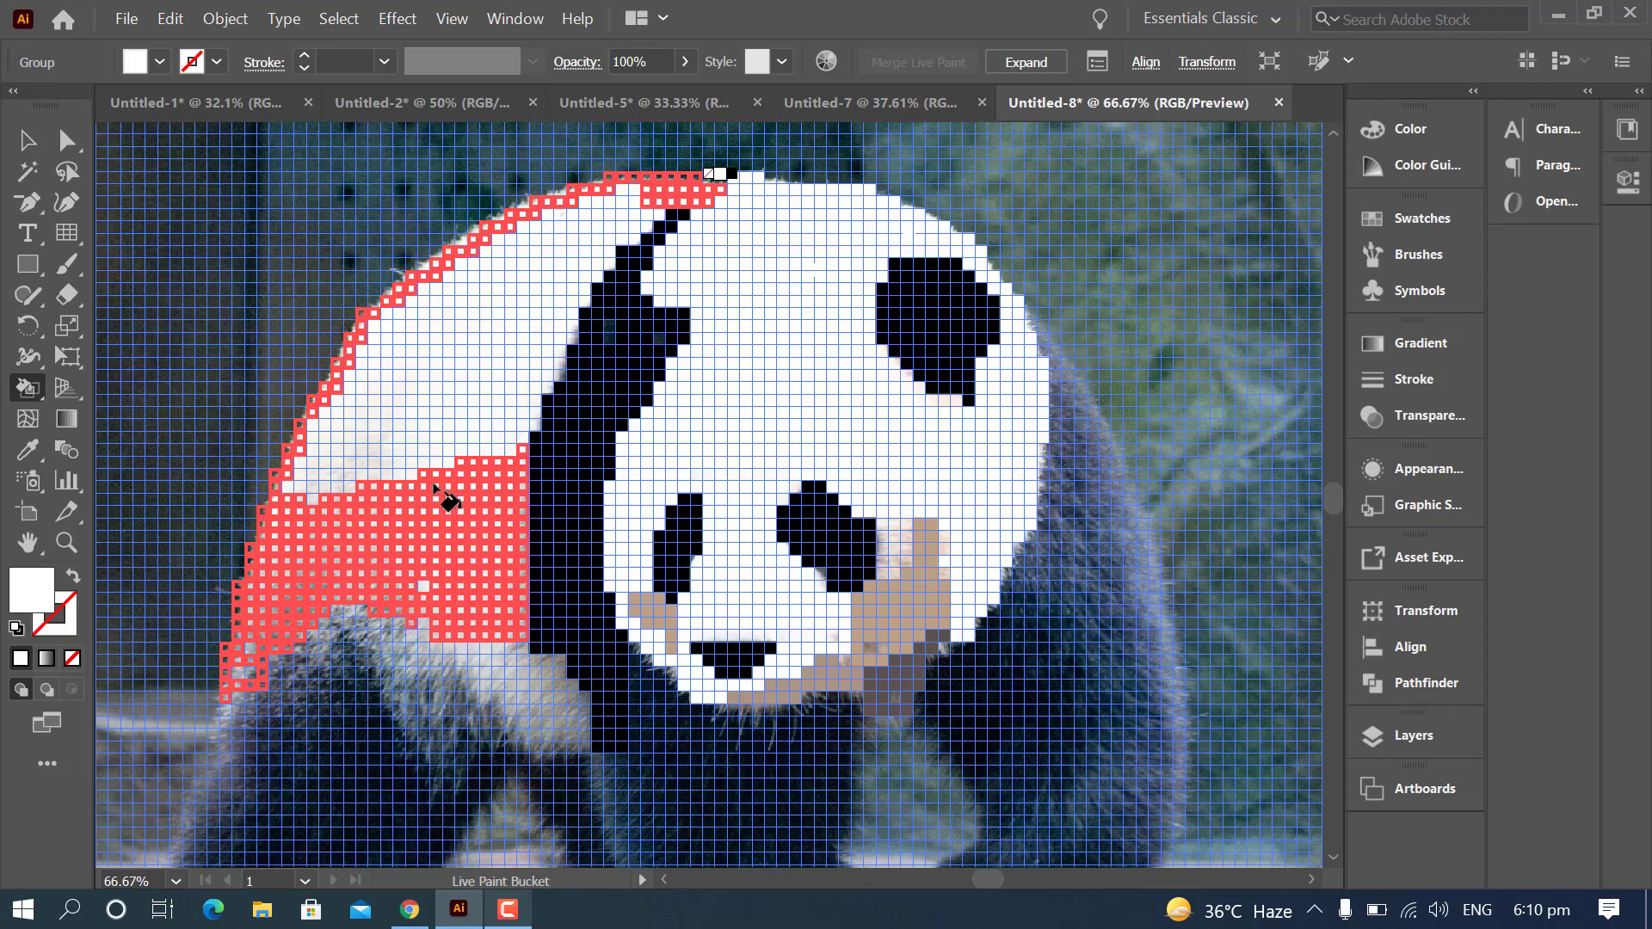
{"action": "mouse_move", "coordinate": [435, 487]}
{"action": "left_mouse_down"}
{"action": "mouse_move", "coordinate": [332, 507]}
{"action": "mouse_move", "coordinate": [515, 448]}
{"action": "mouse_move", "coordinate": [304, 466]}
{"action": "mouse_move", "coordinate": [513, 440]}
{"action": "mouse_move", "coordinate": [317, 452]}
{"action": "mouse_move", "coordinate": [389, 466]}
{"action": "mouse_move", "coordinate": [439, 579]}
{"action": "mouse_move", "coordinate": [302, 439]}
{"action": "mouse_move", "coordinate": [499, 424]}
{"action": "mouse_move", "coordinate": [408, 428]}
{"action": "mouse_move", "coordinate": [533, 411]}
{"action": "mouse_move", "coordinate": [318, 418]}
{"action": "mouse_move", "coordinate": [484, 396]}
{"action": "mouse_move", "coordinate": [491, 410]}
{"action": "mouse_move", "coordinate": [546, 387]}
{"action": "mouse_move", "coordinate": [350, 389]}
{"action": "left_mouse_up"}
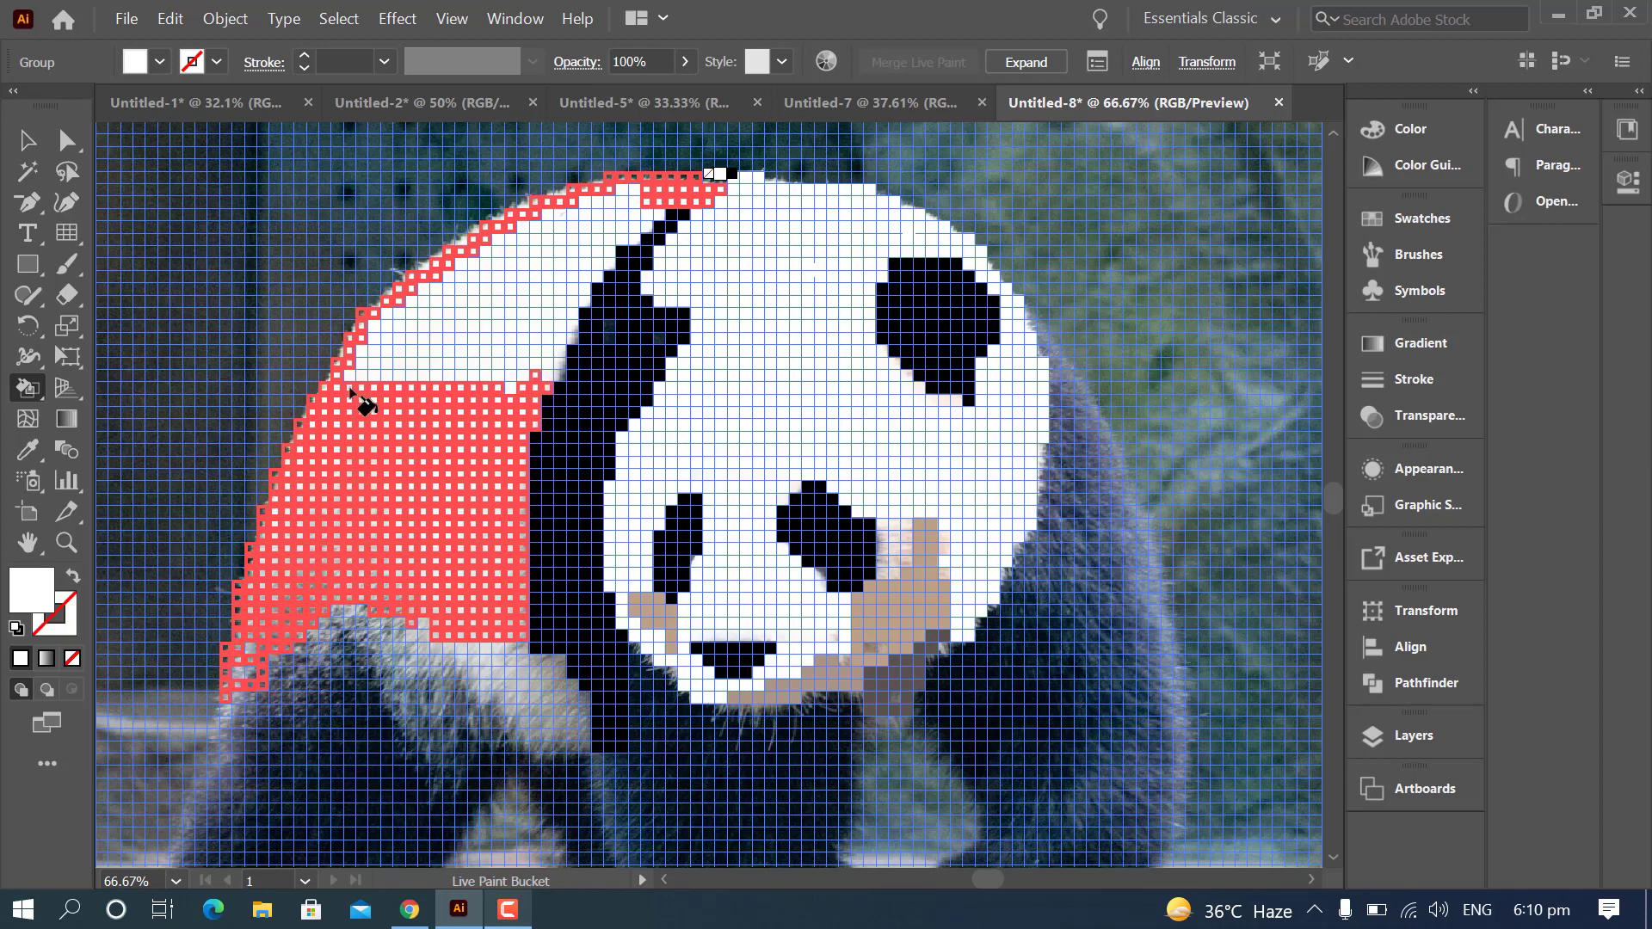
{"action": "mouse_move", "coordinate": [542, 380]}
{"action": "left_mouse_down"}
{"action": "mouse_move", "coordinate": [357, 364]}
{"action": "mouse_move", "coordinate": [555, 350]}
{"action": "mouse_move", "coordinate": [370, 342]}
{"action": "mouse_move", "coordinate": [554, 326]}
{"action": "mouse_move", "coordinate": [389, 309]}
{"action": "mouse_move", "coordinate": [570, 300]}
{"action": "mouse_move", "coordinate": [497, 283]}
{"action": "mouse_move", "coordinate": [414, 324]}
{"action": "mouse_move", "coordinate": [499, 276]}
{"action": "mouse_move", "coordinate": [595, 273]}
{"action": "mouse_move", "coordinate": [480, 270]}
{"action": "left_mouse_up"}
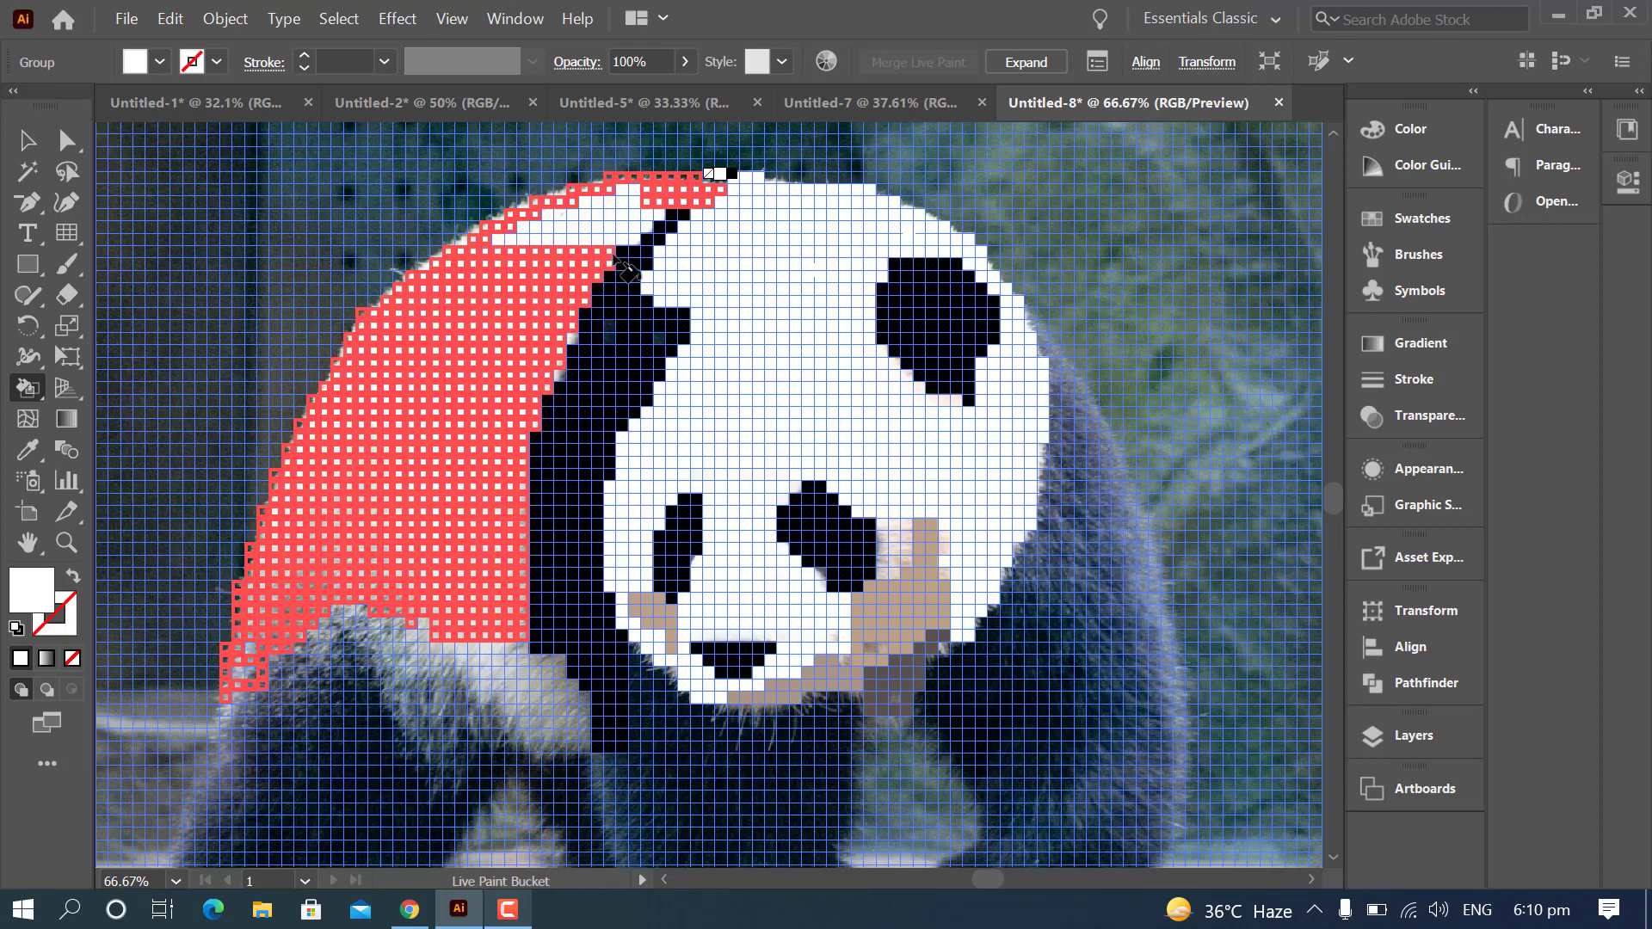
{"action": "left_click_drag", "start_coordinate": [614, 256], "coordinate": [623, 228]}
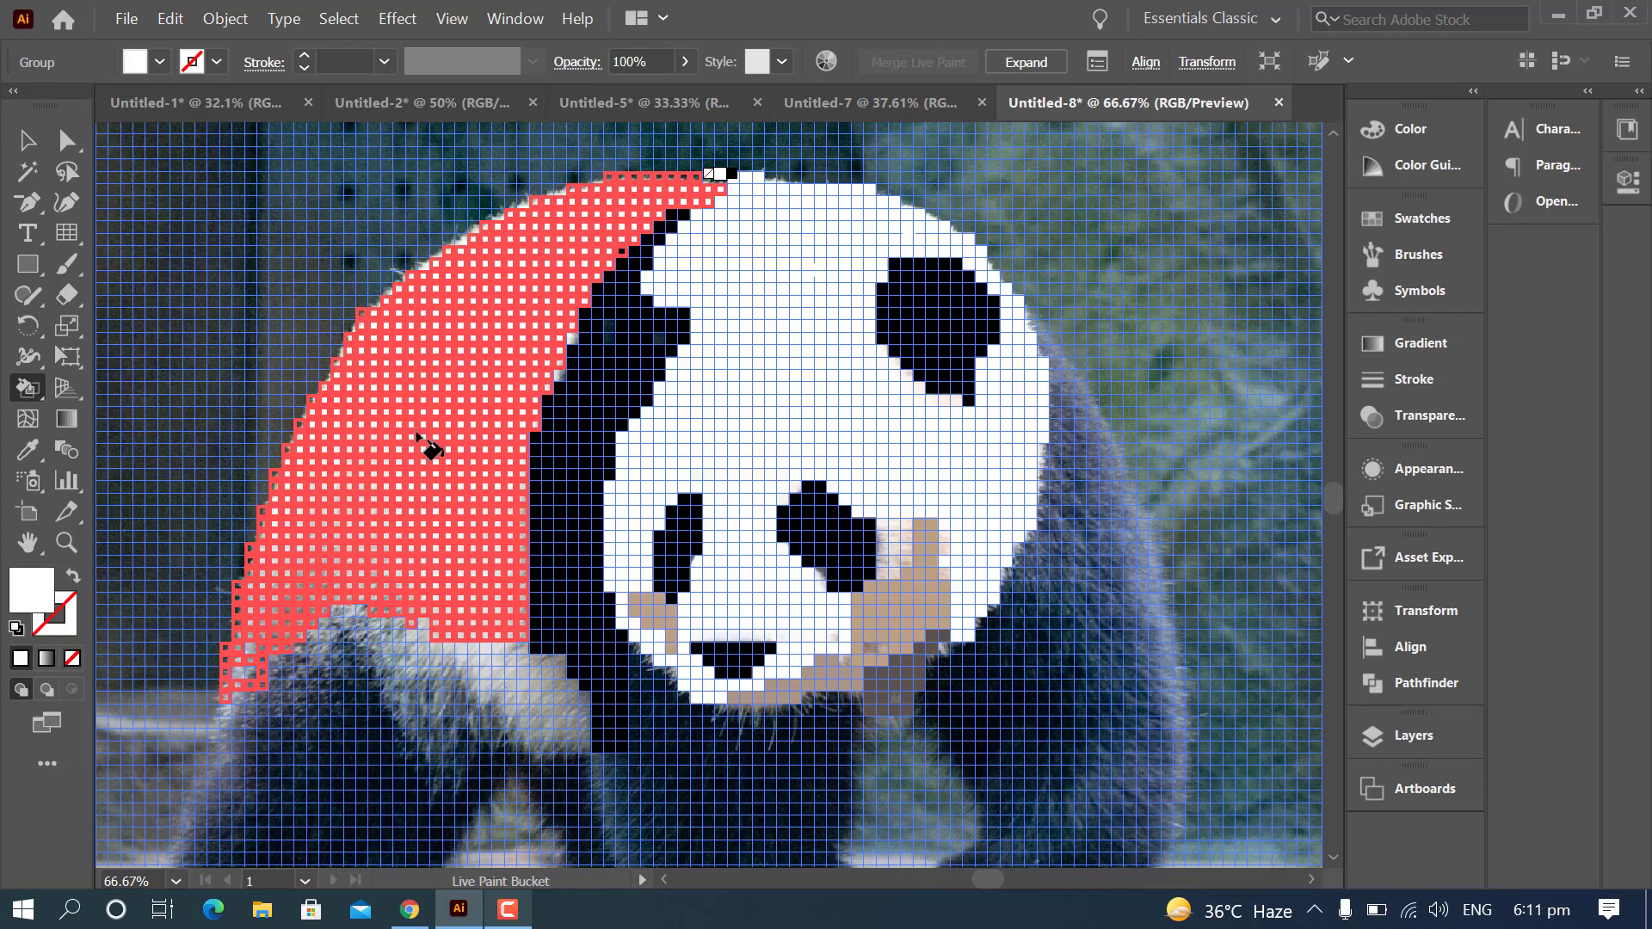
{"action": "left_click_drag", "start_coordinate": [241, 682], "coordinate": [241, 681]}
{"action": "left_click", "coordinate": [809, 181]}
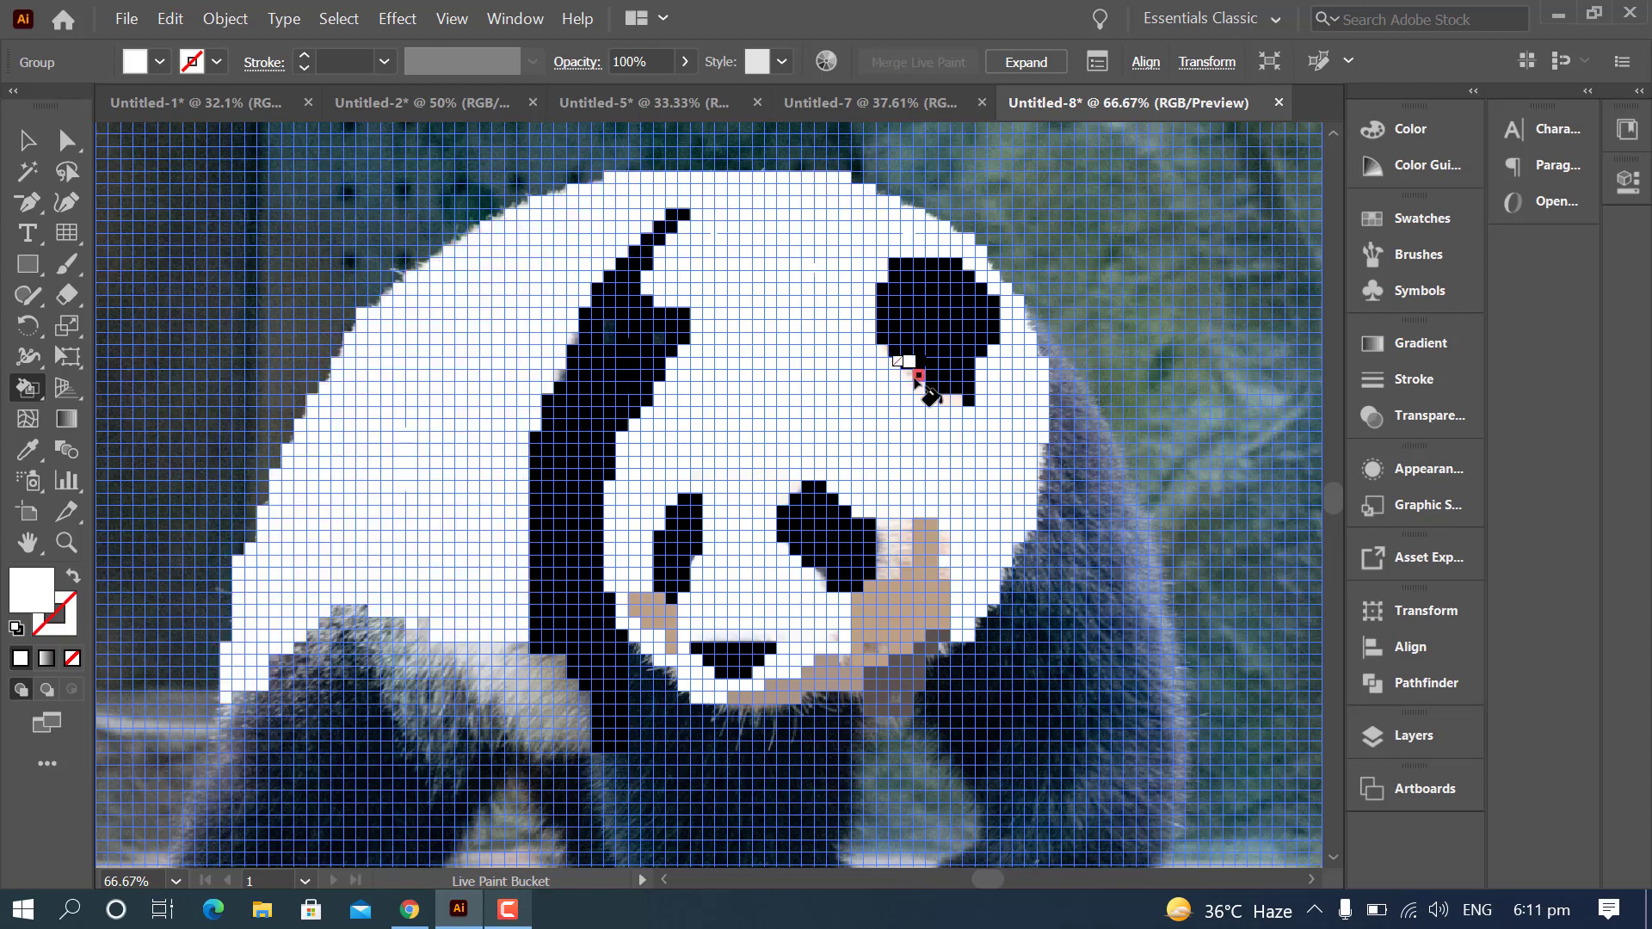
{"action": "scroll", "coordinate": [392, 637], "scroll_direction": "down", "scroll_amount": 5}
{"action": "key", "text": "Right"}
{"action": "key", "text": "Right"}
{"action": "key", "text": "Right"}
{"action": "key", "text": "Right"}
{"action": "key", "text": "Right"}
{"action": "key", "text": "Right"}
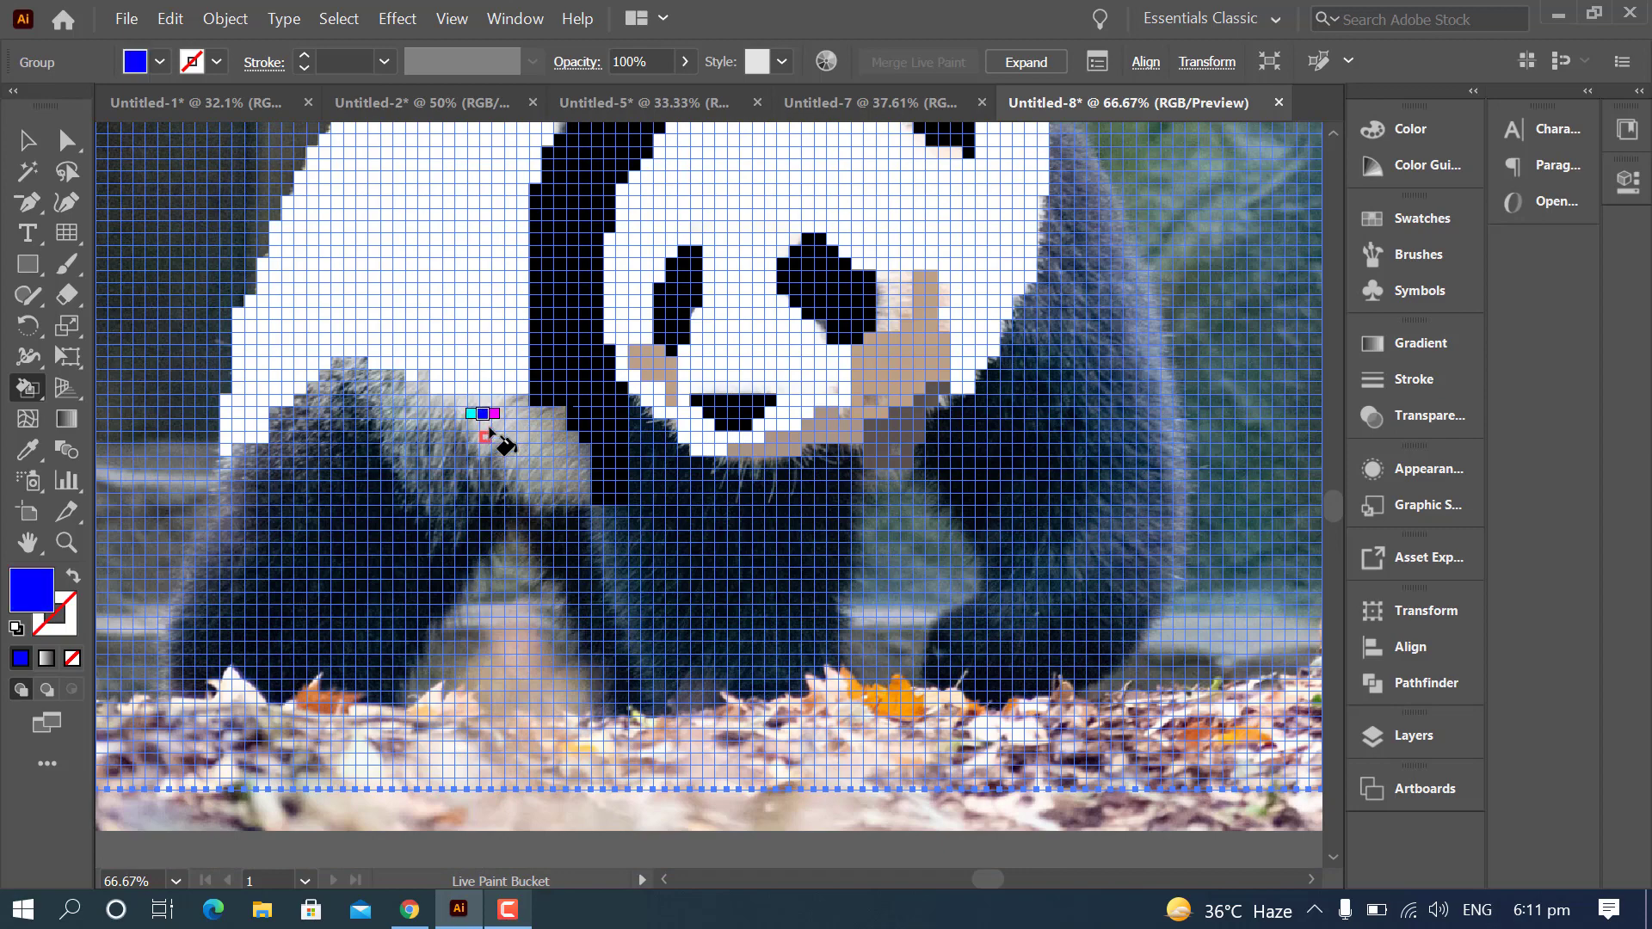
- Sample the light grey belly fur and paint the band under the white body and the patch beneath the right-hand cheek
{"action": "key", "text": "i"}
{"action": "left_click", "coordinate": [512, 426]}
{"action": "key", "text": "ctrl+z"}
{"action": "key", "text": "k"}
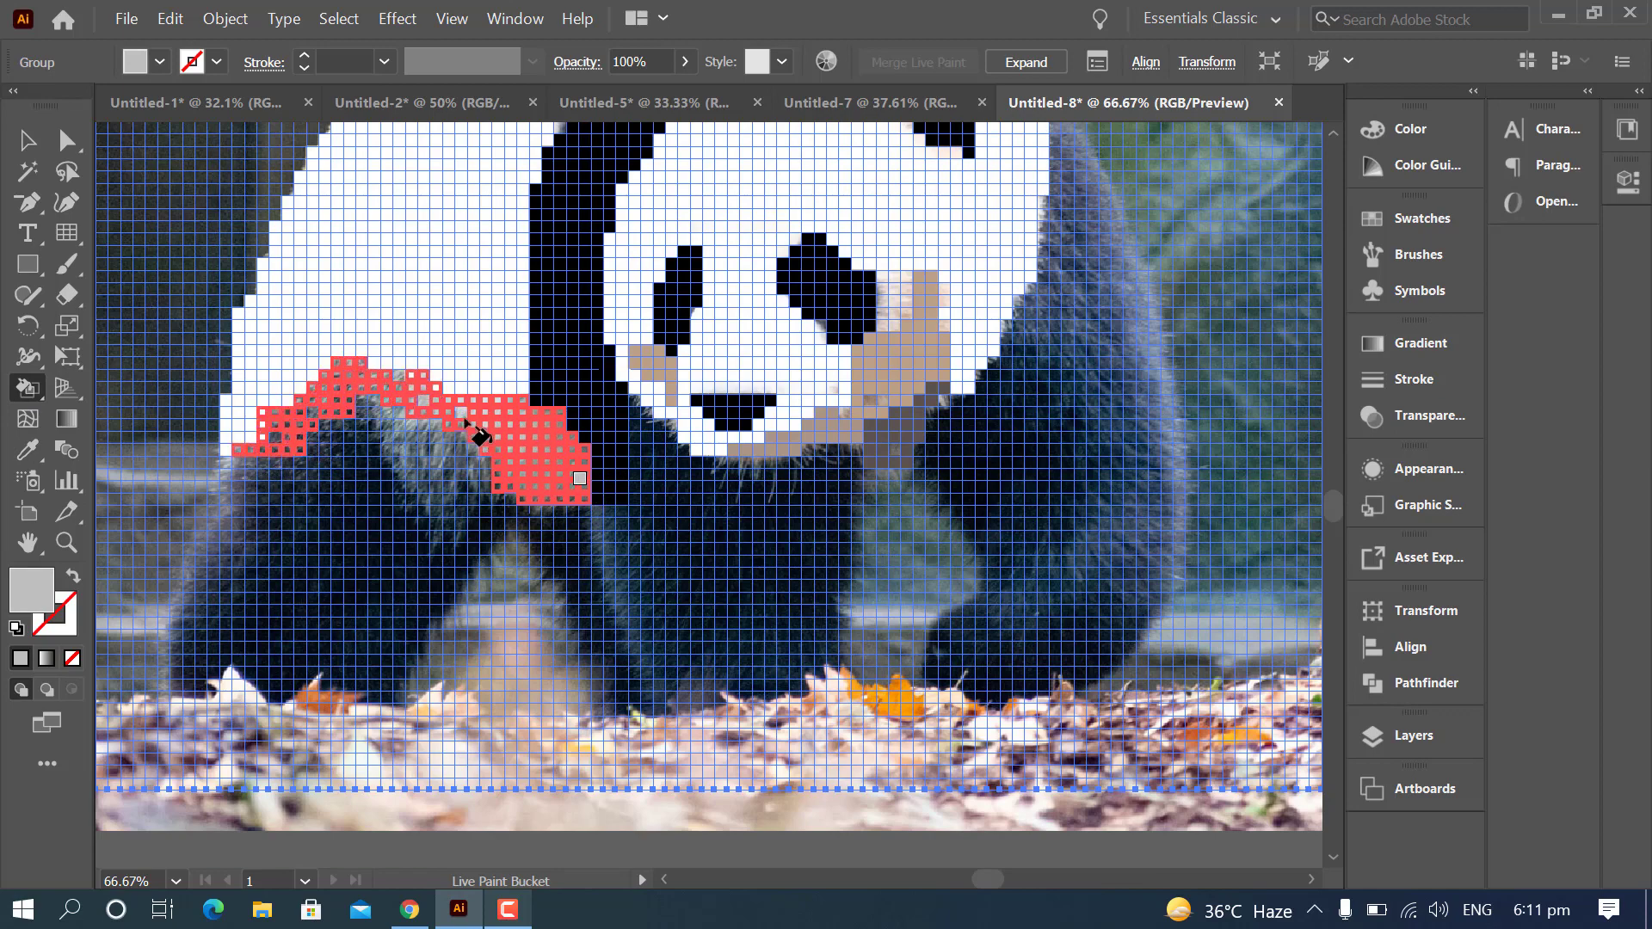
{"action": "left_click", "coordinate": [342, 407]}
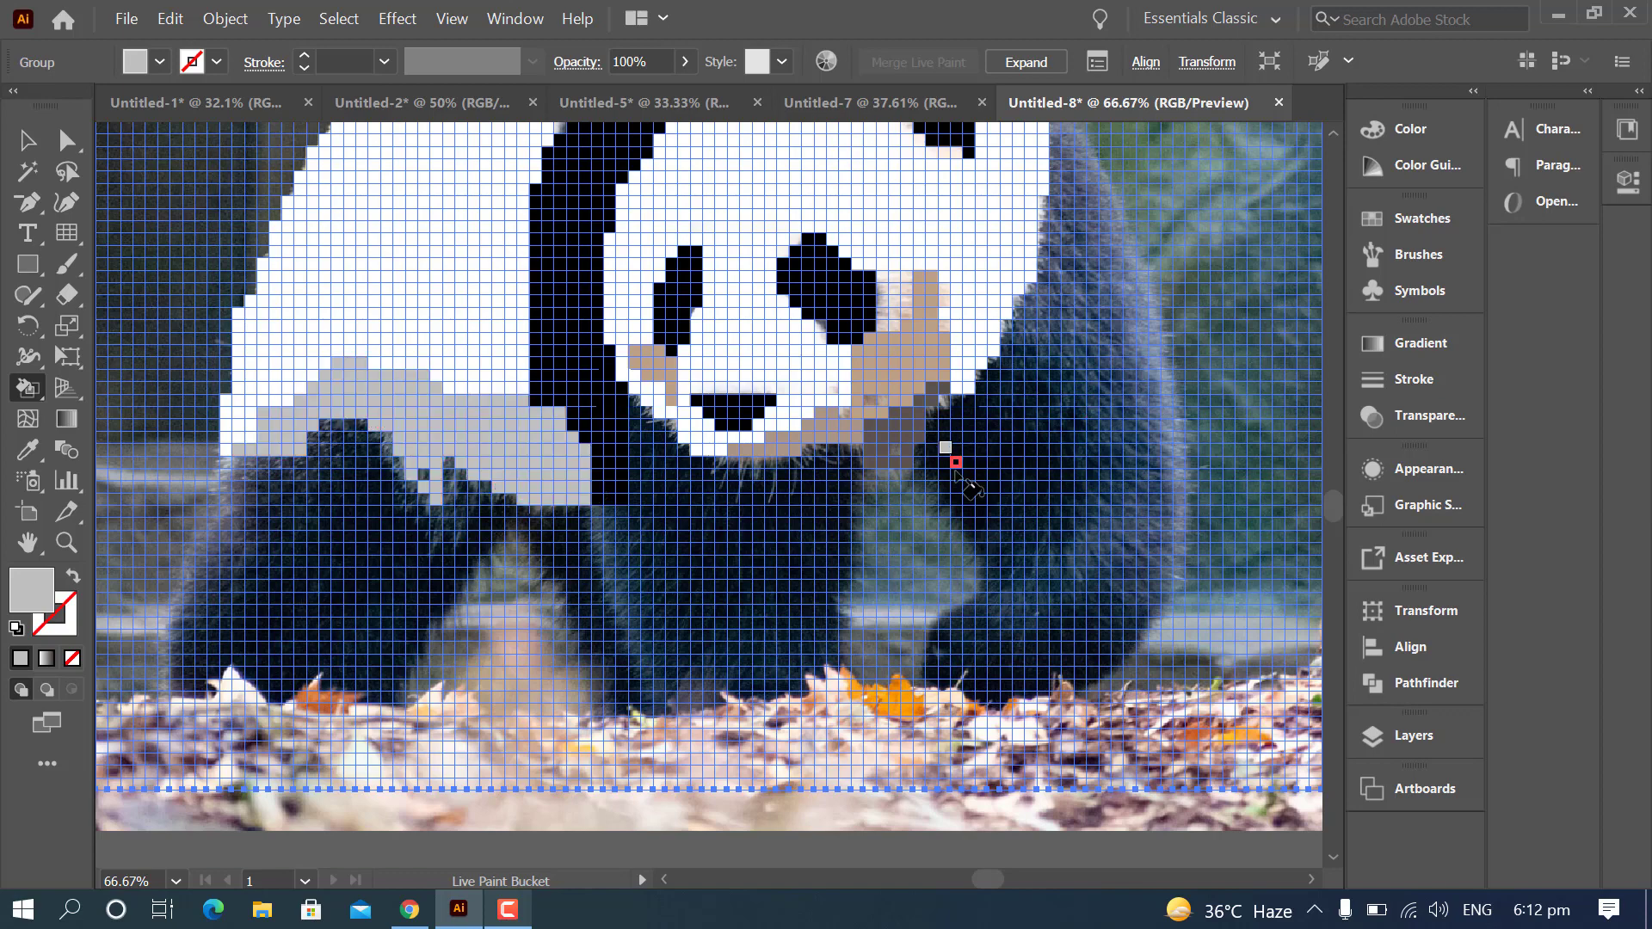
{"action": "left_click", "coordinate": [893, 429]}
- Sample the bluish grey shoulder fur and paint the right-hand shoulder edge and the outer edge of the left-hand leg
{"action": "scroll", "coordinate": [946, 387], "scroll_direction": "up", "scroll_amount": 3}
{"action": "key", "text": "i"}
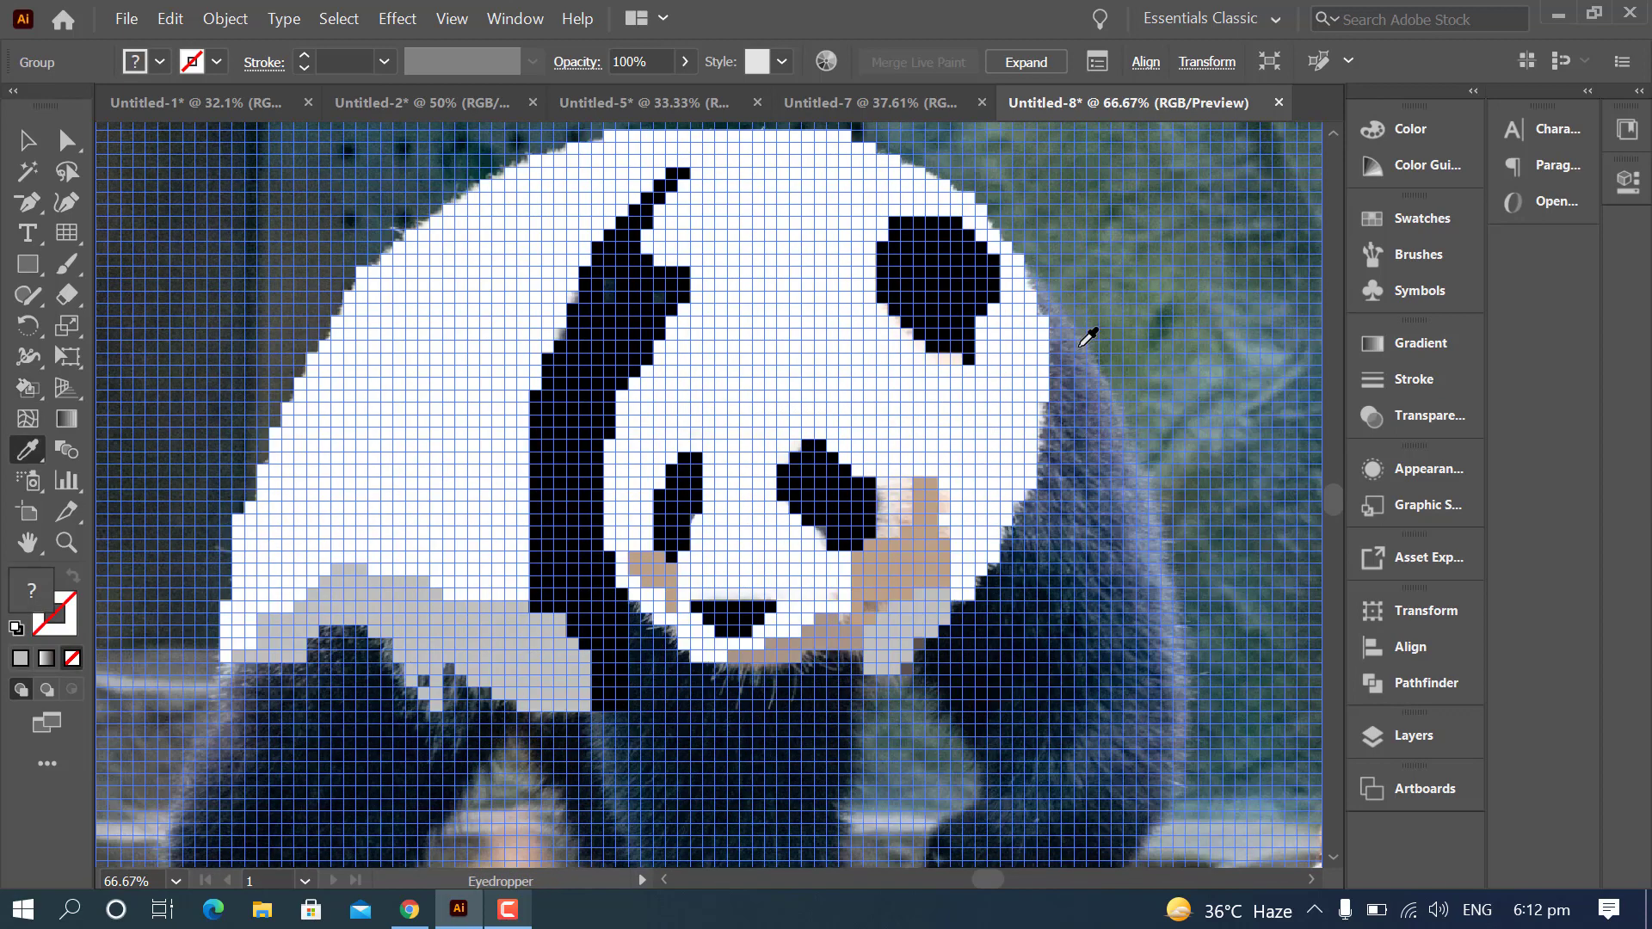
{"action": "left_click", "coordinate": [1079, 347]}
{"action": "key", "text": "ctrl+z"}
{"action": "key", "text": "k"}
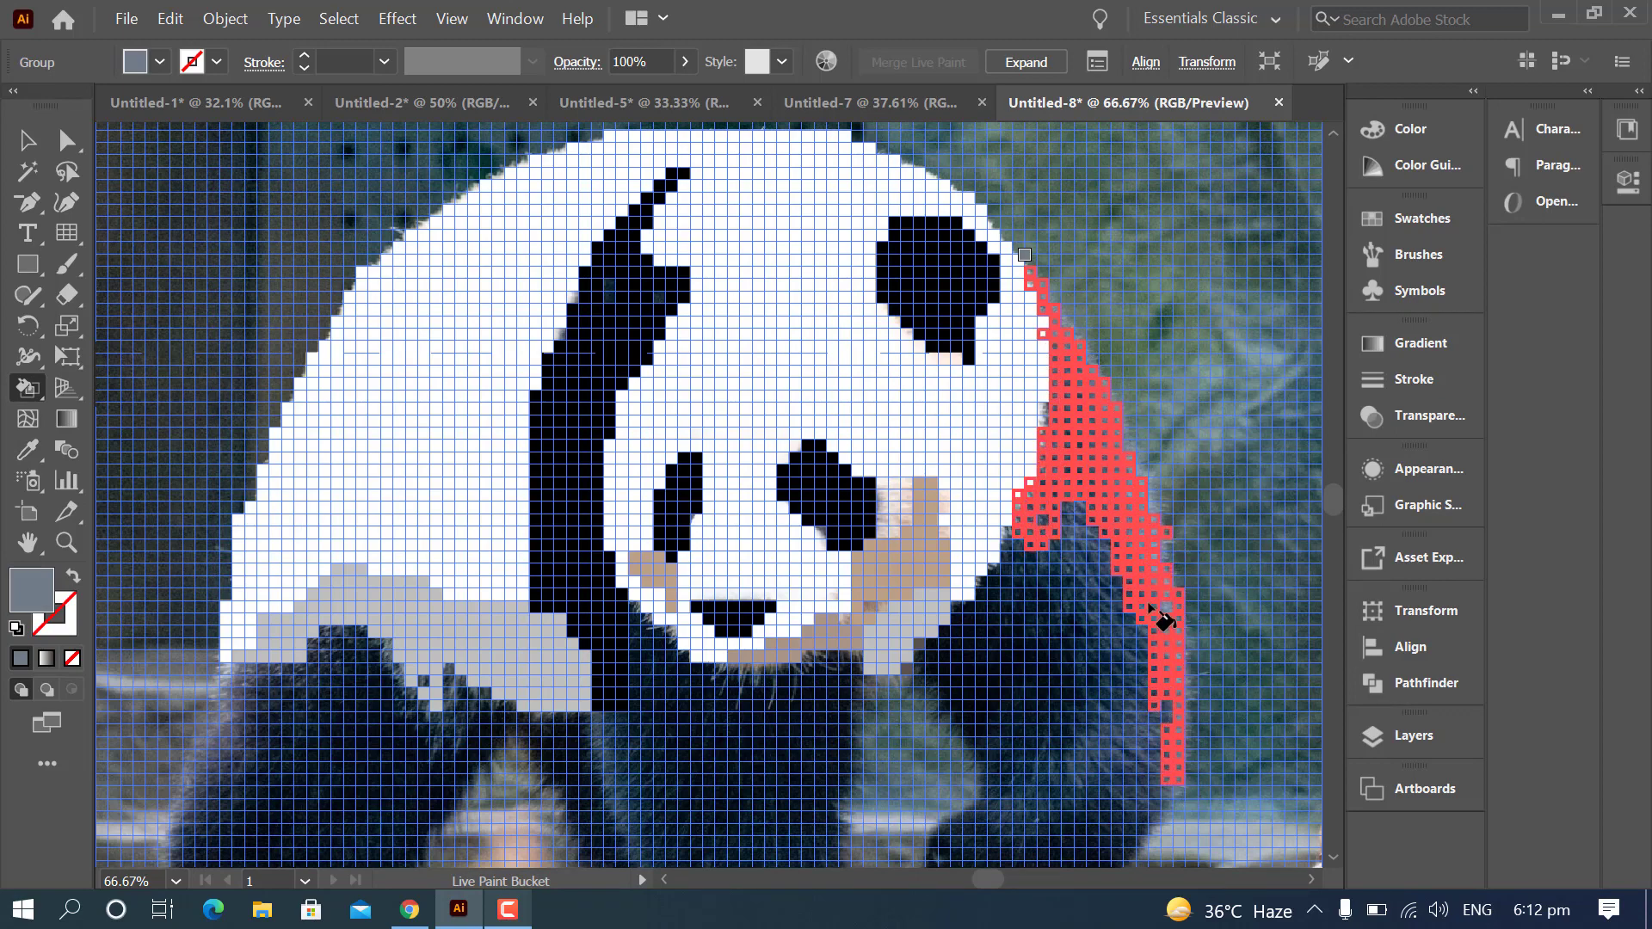
{"action": "left_click", "coordinate": [1066, 438]}
{"action": "scroll", "coordinate": [1065, 437], "scroll_direction": "down", "scroll_amount": 3}
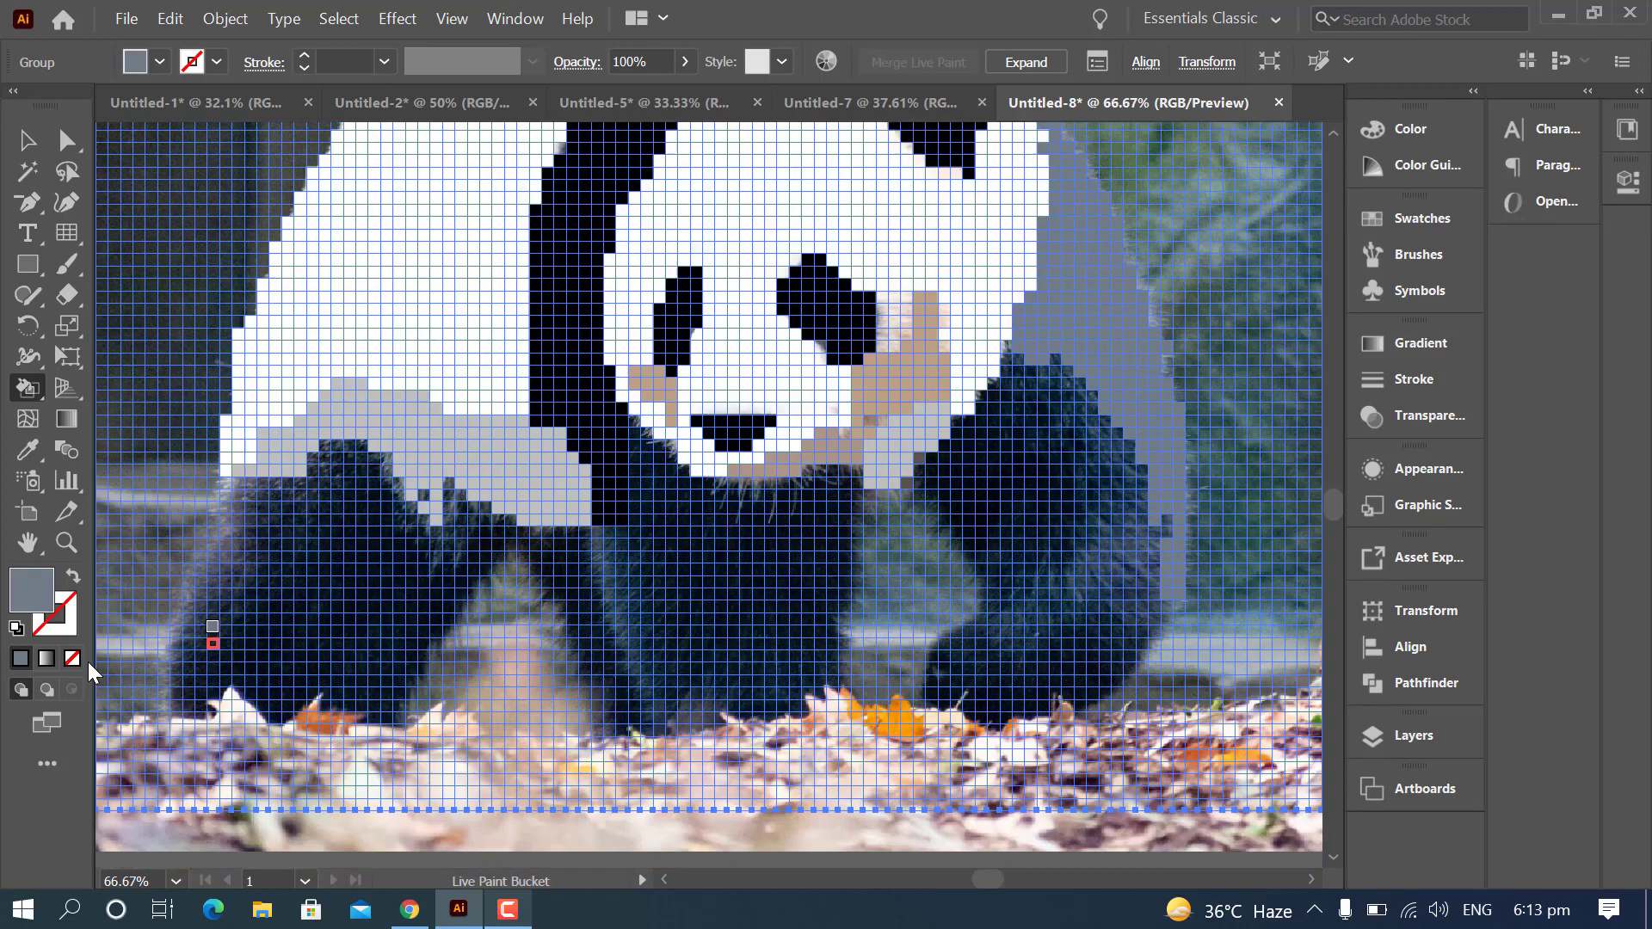
{"action": "left_click_drag", "start_coordinate": [189, 593], "coordinate": [212, 520]}
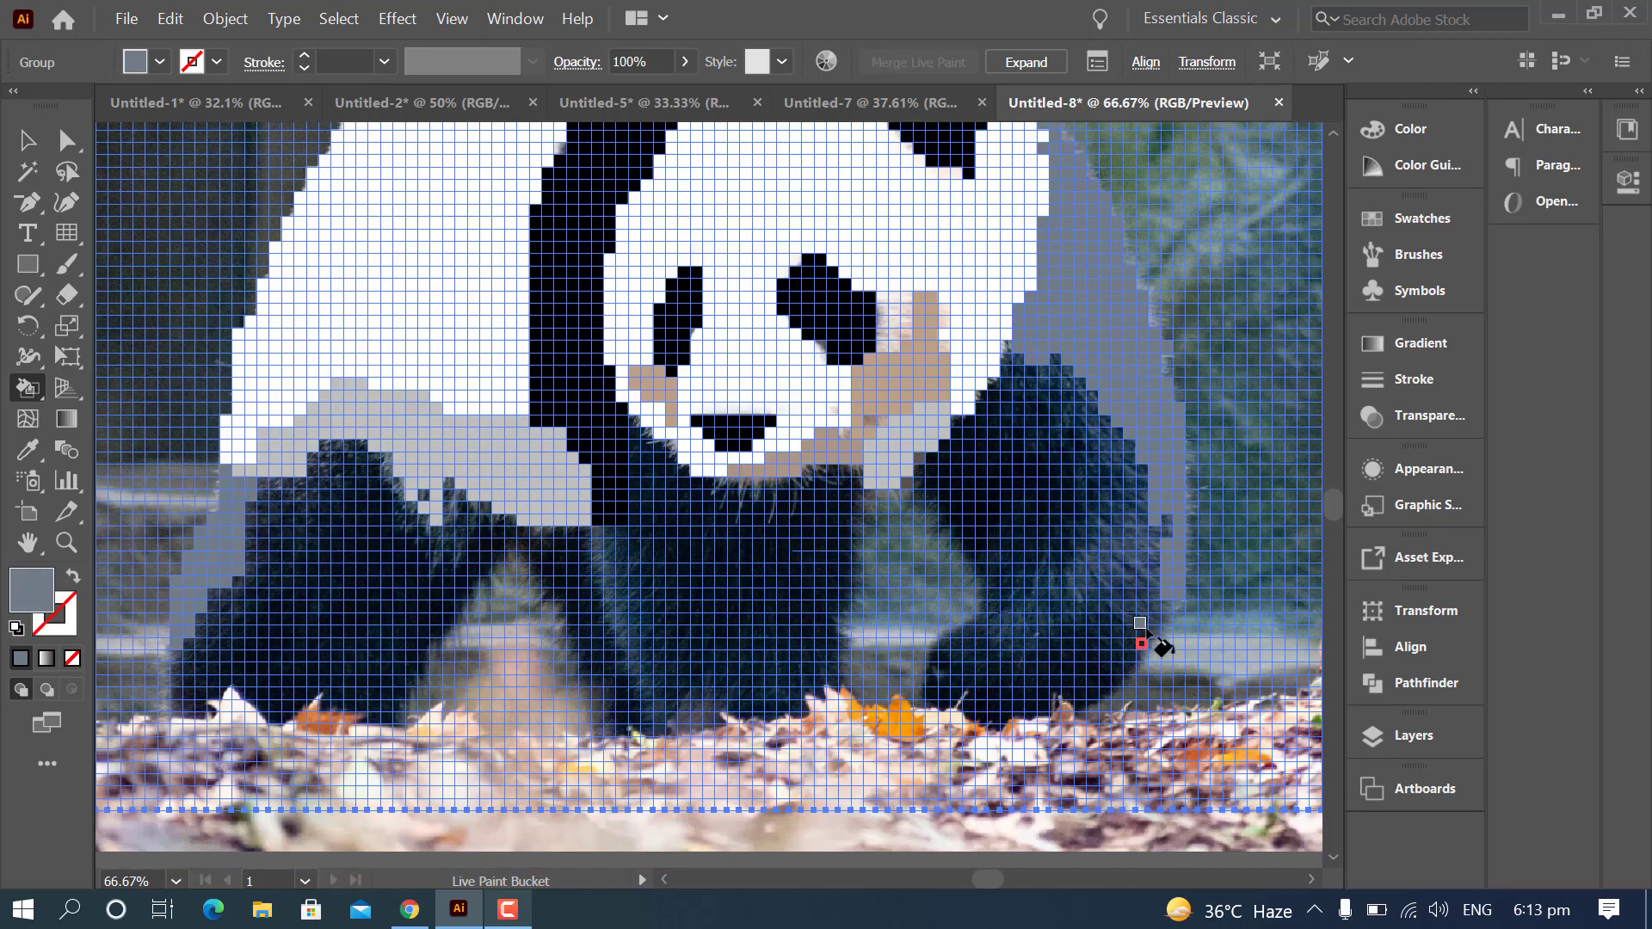
- Set the fill to black and paint the panda's whole right-hand leg
{"action": "scroll", "coordinate": [1136, 633], "scroll_direction": "up", "scroll_amount": 2}
{"action": "scroll", "coordinate": [852, 508], "scroll_direction": "down", "scroll_amount": 3}
{"action": "scroll", "coordinate": [852, 508], "scroll_direction": "up", "scroll_amount": 2}
{"action": "left_click", "coordinate": [159, 62]}
{"action": "left_click", "coordinate": [73, 109]}
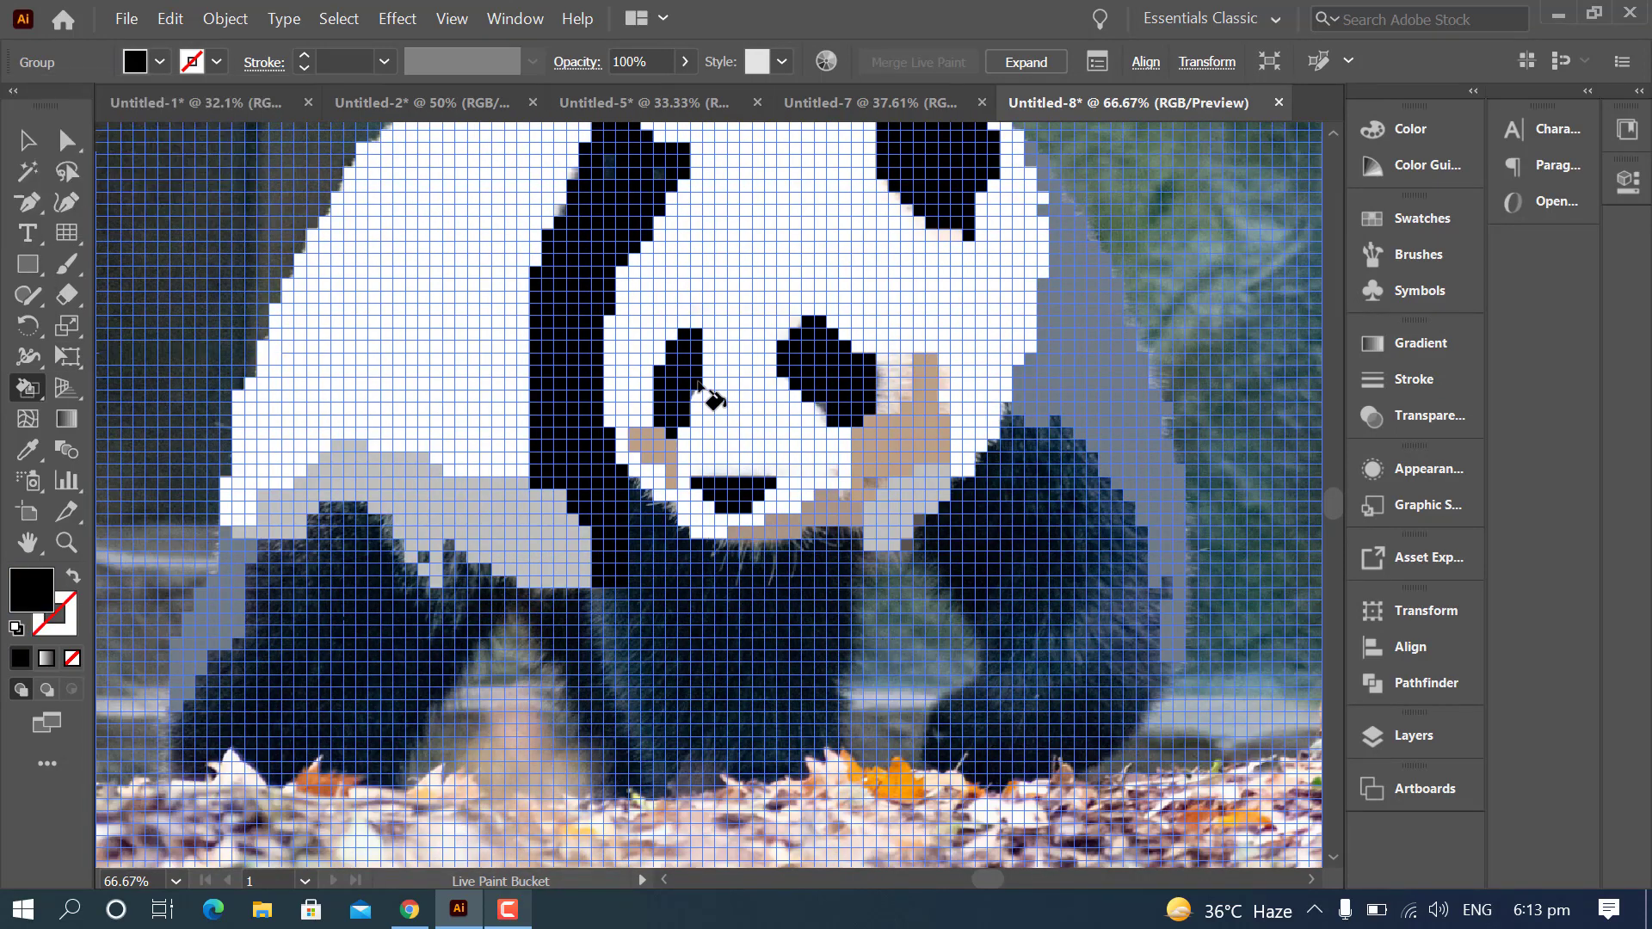
{"action": "scroll", "coordinate": [938, 514], "scroll_direction": "down", "scroll_amount": 1}
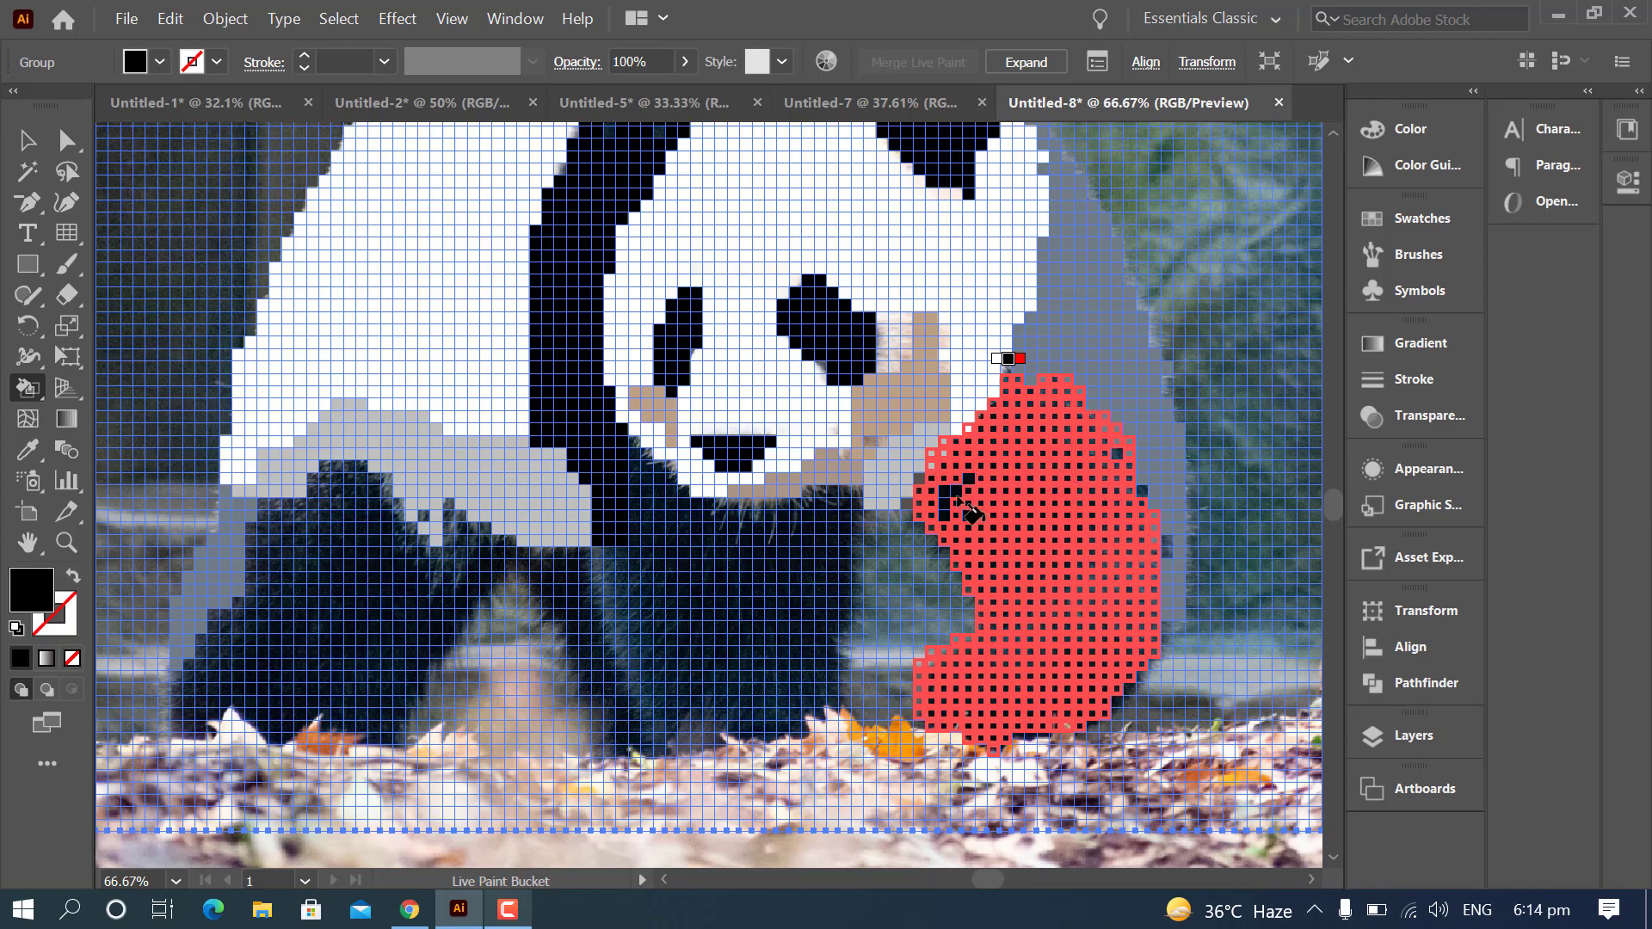
{"action": "left_click", "coordinate": [1131, 465]}
- Paint the panda's chest, middle leg and left-hand leg black, down to the leaves on the ground
{"action": "scroll", "coordinate": [804, 627], "scroll_direction": "up", "scroll_amount": 2}
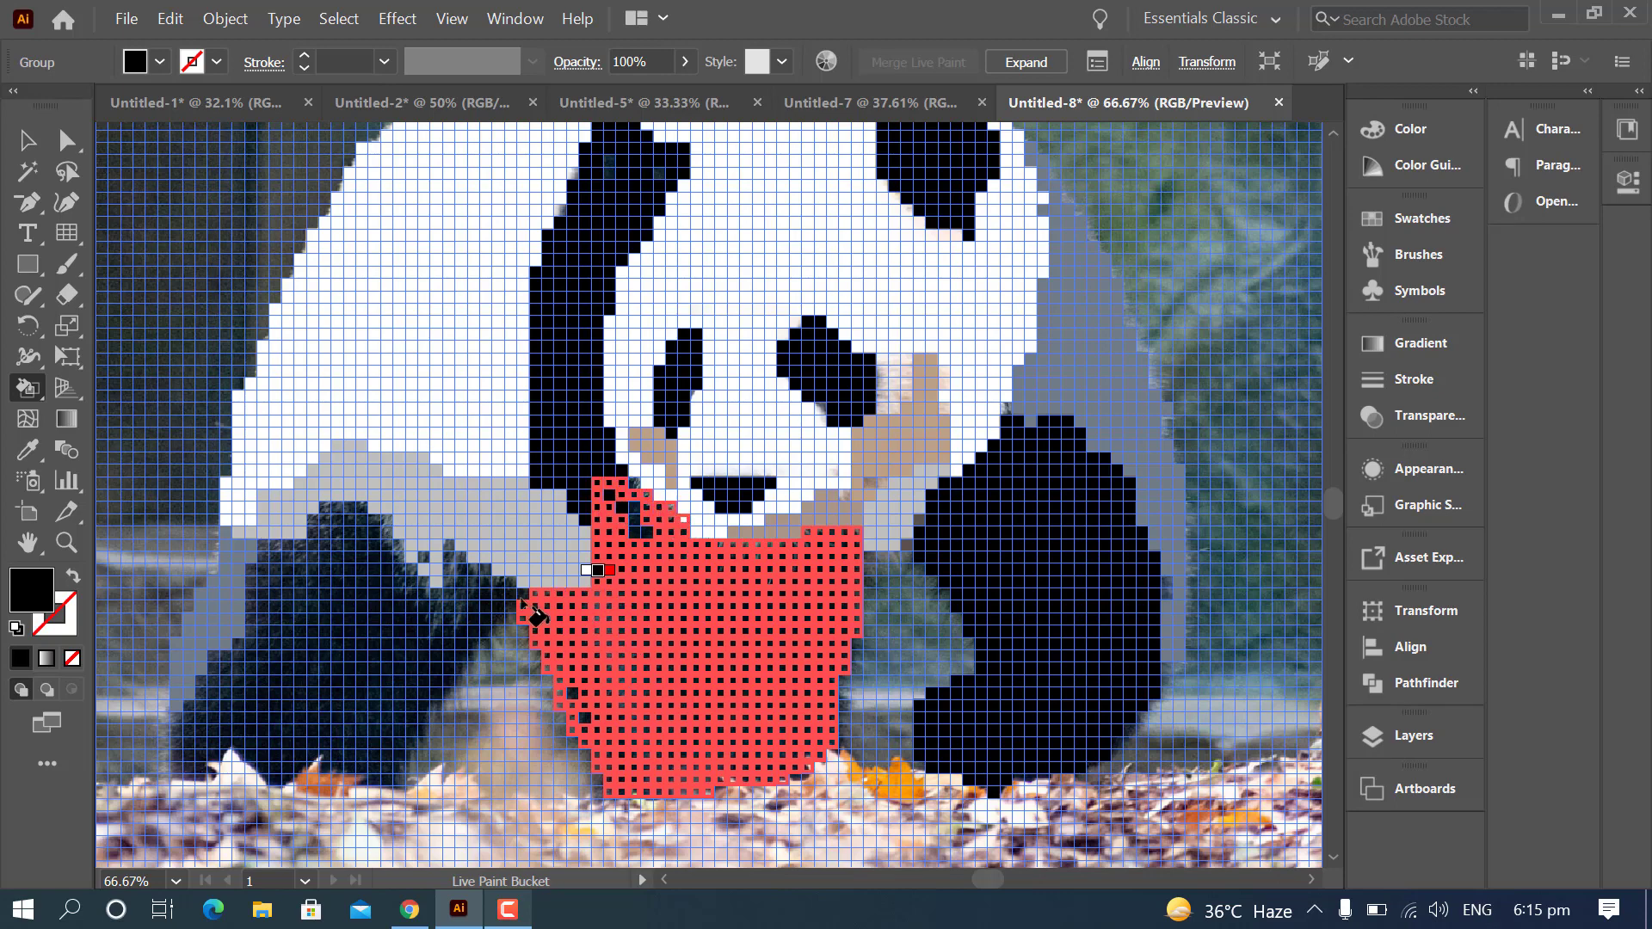
{"action": "mouse_move", "coordinate": [616, 662]}
{"action": "left_mouse_down"}
{"action": "mouse_move", "coordinate": [500, 579]}
{"action": "mouse_move", "coordinate": [384, 713]}
{"action": "mouse_move", "coordinate": [454, 562]}
{"action": "mouse_move", "coordinate": [490, 570]}
{"action": "mouse_move", "coordinate": [388, 770]}
{"action": "mouse_move", "coordinate": [491, 606]}
{"action": "mouse_move", "coordinate": [453, 695]}
{"action": "left_mouse_up"}
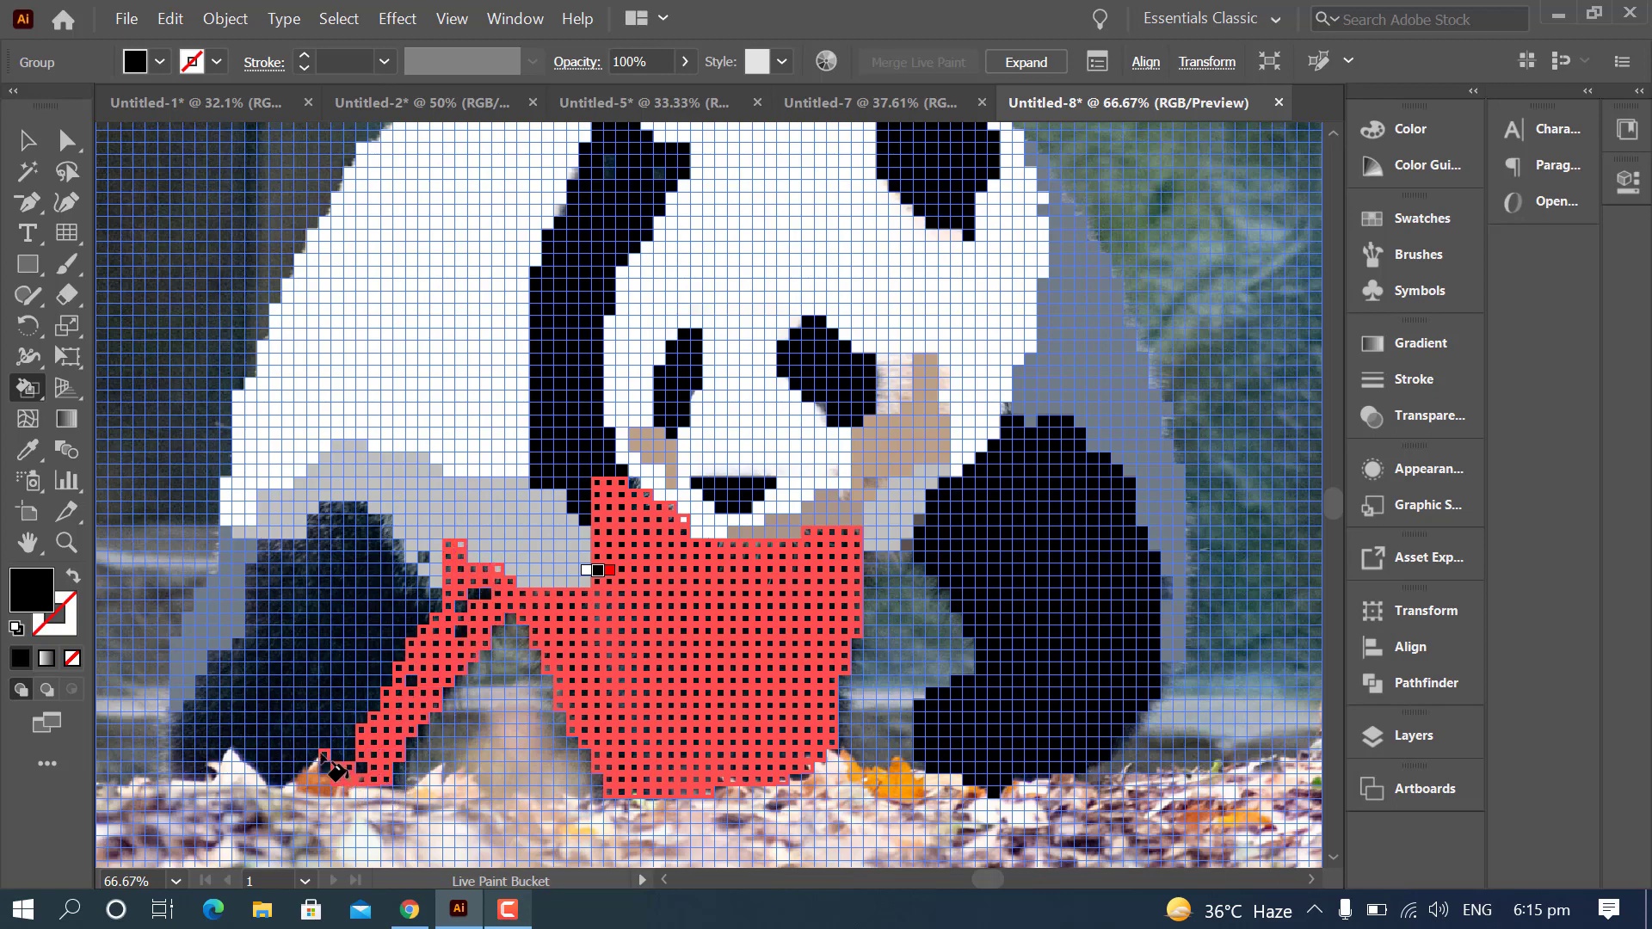
{"action": "mouse_move", "coordinate": [364, 507]}
{"action": "left_mouse_down"}
{"action": "mouse_move", "coordinate": [300, 528]}
{"action": "mouse_move", "coordinate": [258, 632]}
{"action": "left_mouse_up"}
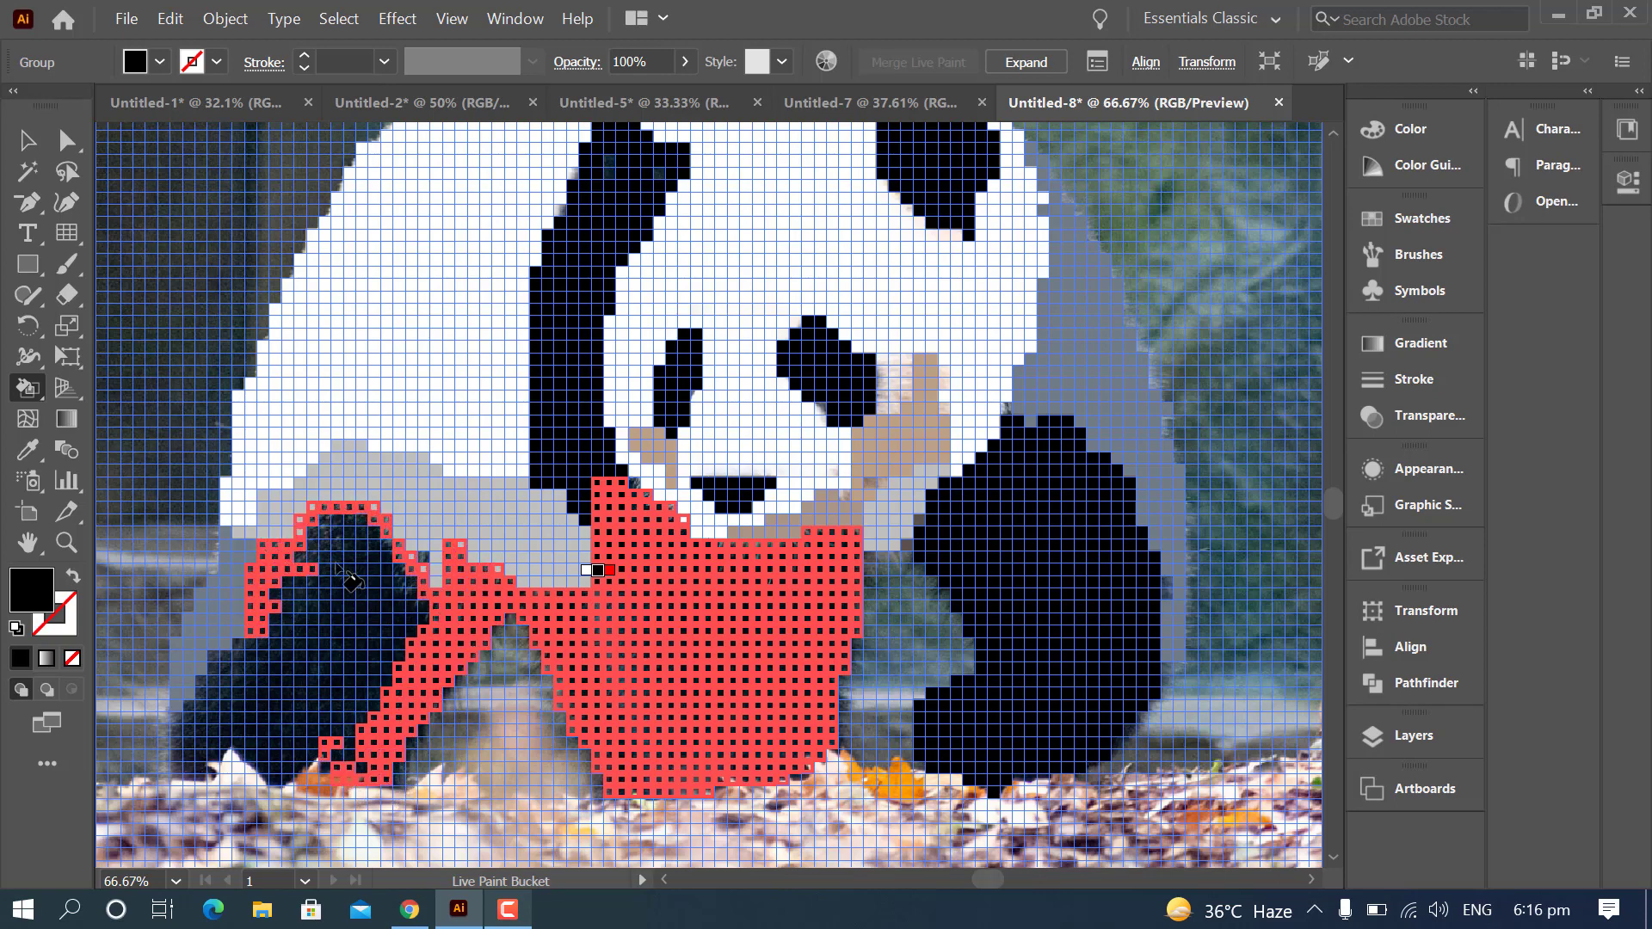
{"action": "mouse_move", "coordinate": [336, 567]}
{"action": "left_mouse_down"}
{"action": "mouse_move", "coordinate": [404, 568]}
{"action": "mouse_move", "coordinate": [308, 530]}
{"action": "mouse_move", "coordinate": [396, 568]}
{"action": "mouse_move", "coordinate": [422, 614]}
{"action": "mouse_move", "coordinate": [351, 757]}
{"action": "mouse_move", "coordinate": [335, 761]}
{"action": "mouse_move", "coordinate": [415, 604]}
{"action": "mouse_move", "coordinate": [273, 764]}
{"action": "mouse_move", "coordinate": [356, 682]}
{"action": "left_mouse_up"}
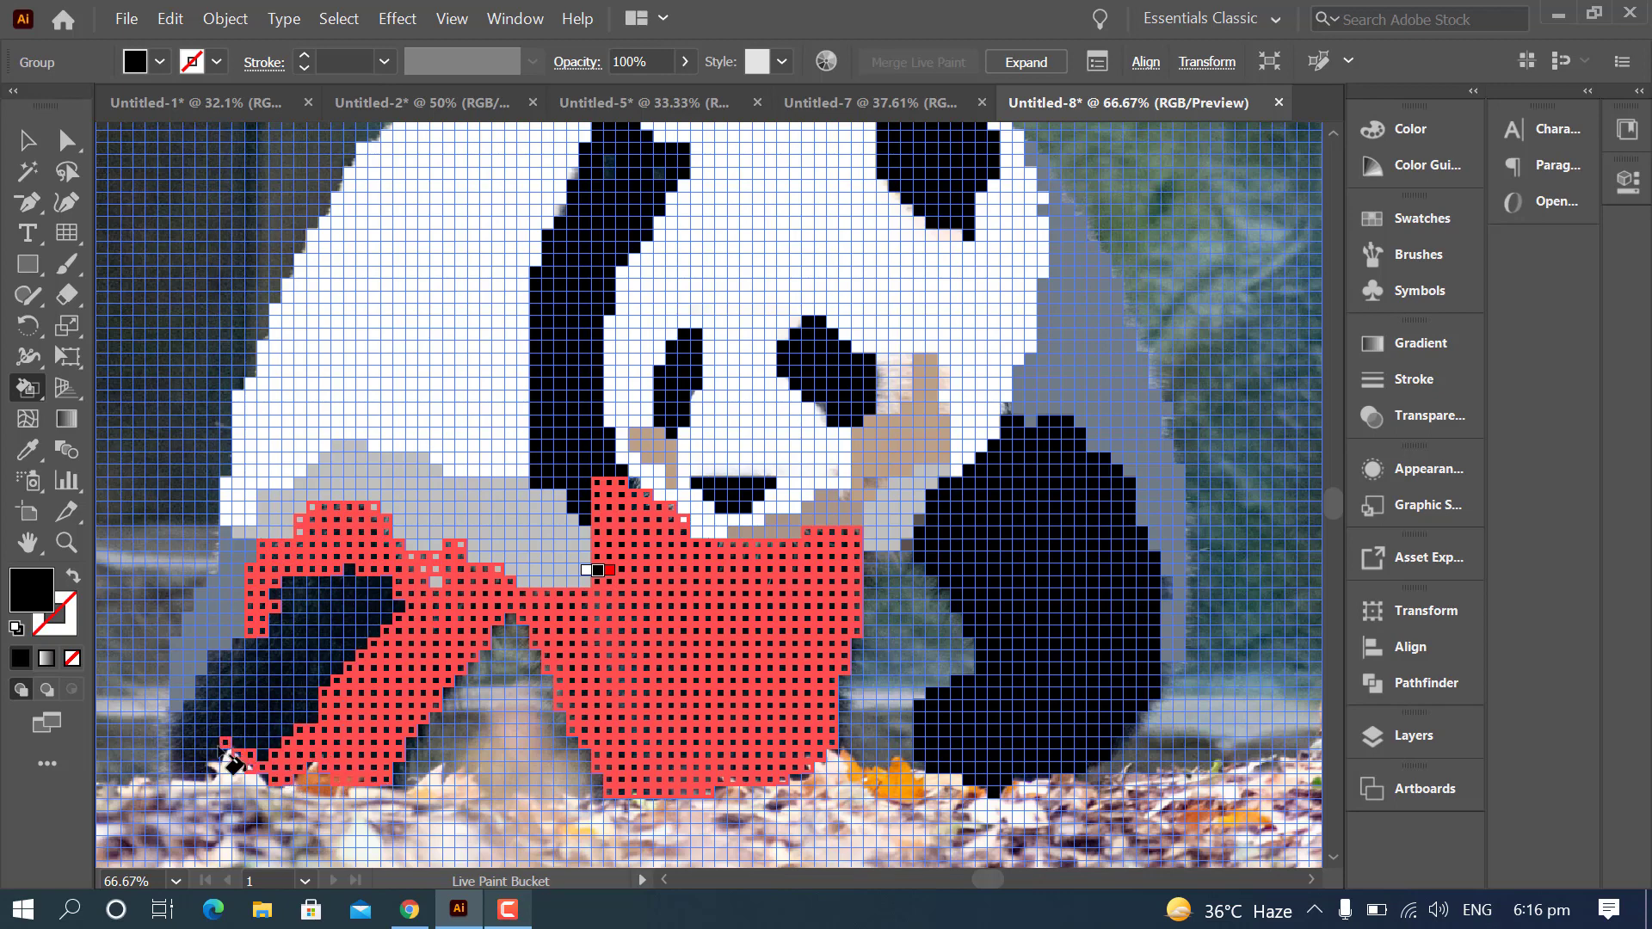
{"action": "mouse_move", "coordinate": [229, 757]}
{"action": "left_mouse_down"}
{"action": "mouse_move", "coordinate": [182, 720]}
{"action": "mouse_move", "coordinate": [261, 651]}
{"action": "left_mouse_up"}
{"action": "mouse_move", "coordinate": [266, 759]}
{"action": "left_mouse_down"}
{"action": "mouse_move", "coordinate": [381, 608]}
{"action": "mouse_move", "coordinate": [262, 721]}
{"action": "mouse_move", "coordinate": [333, 654]}
{"action": "left_mouse_up"}
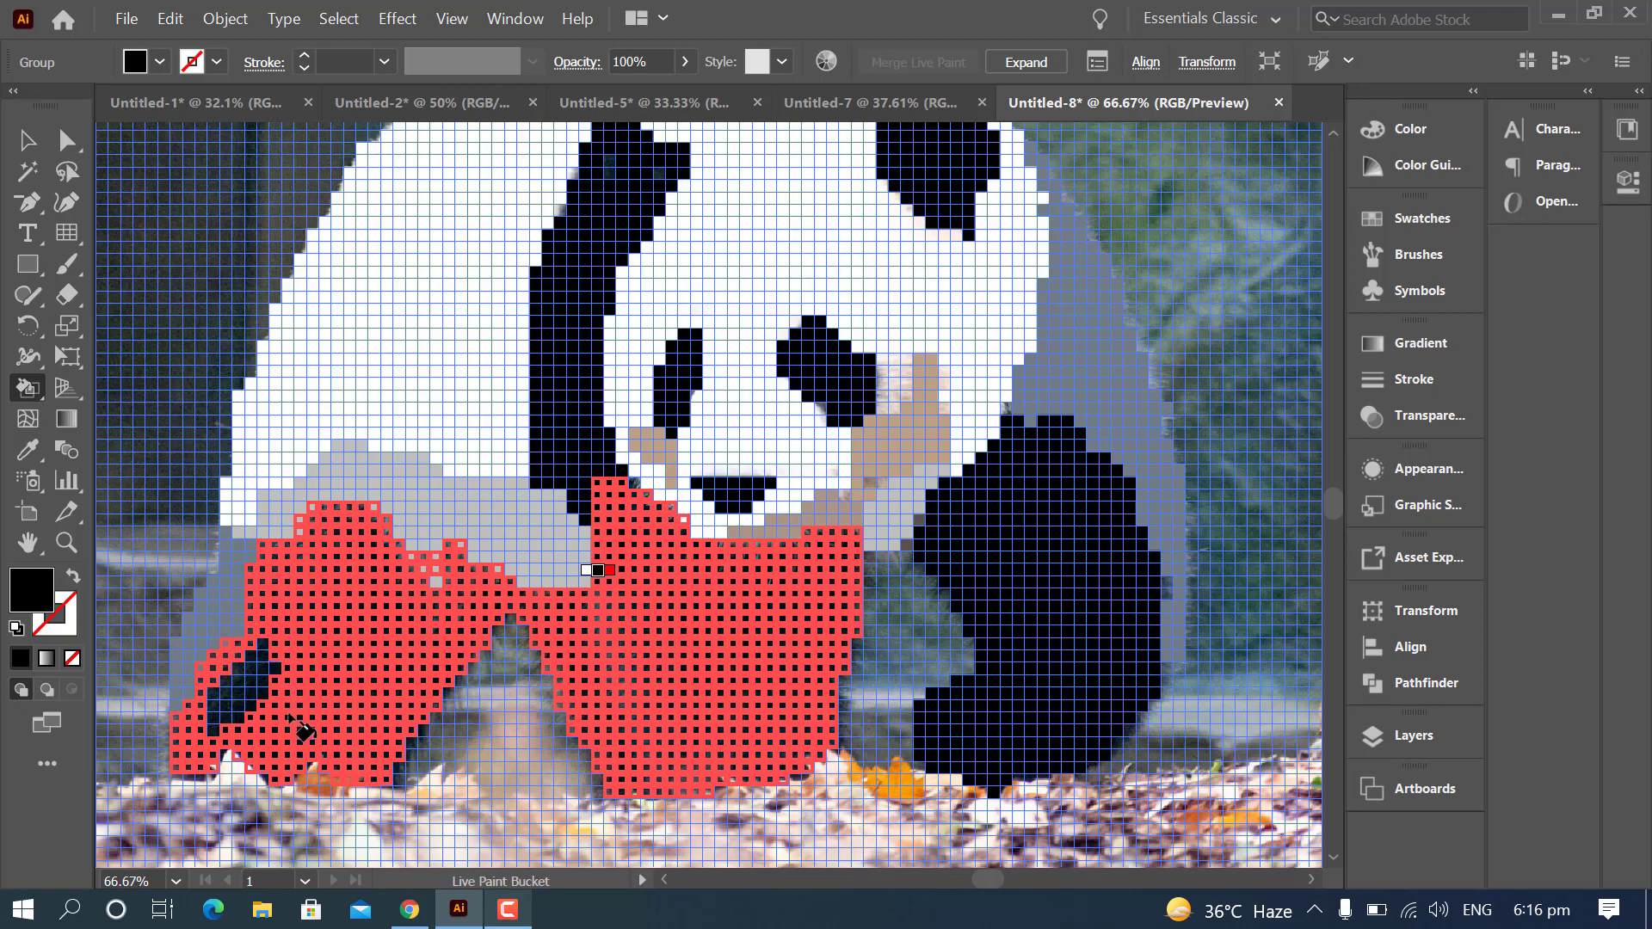
{"action": "mouse_move", "coordinate": [233, 708]}
{"action": "left_mouse_down"}
{"action": "mouse_move", "coordinate": [273, 680]}
{"action": "mouse_move", "coordinate": [434, 665]}
{"action": "left_mouse_up"}
- Switch to the Selection tool and deselect the painted Live Paint group
{"action": "scroll", "coordinate": [439, 667], "scroll_direction": "up", "scroll_amount": 1}
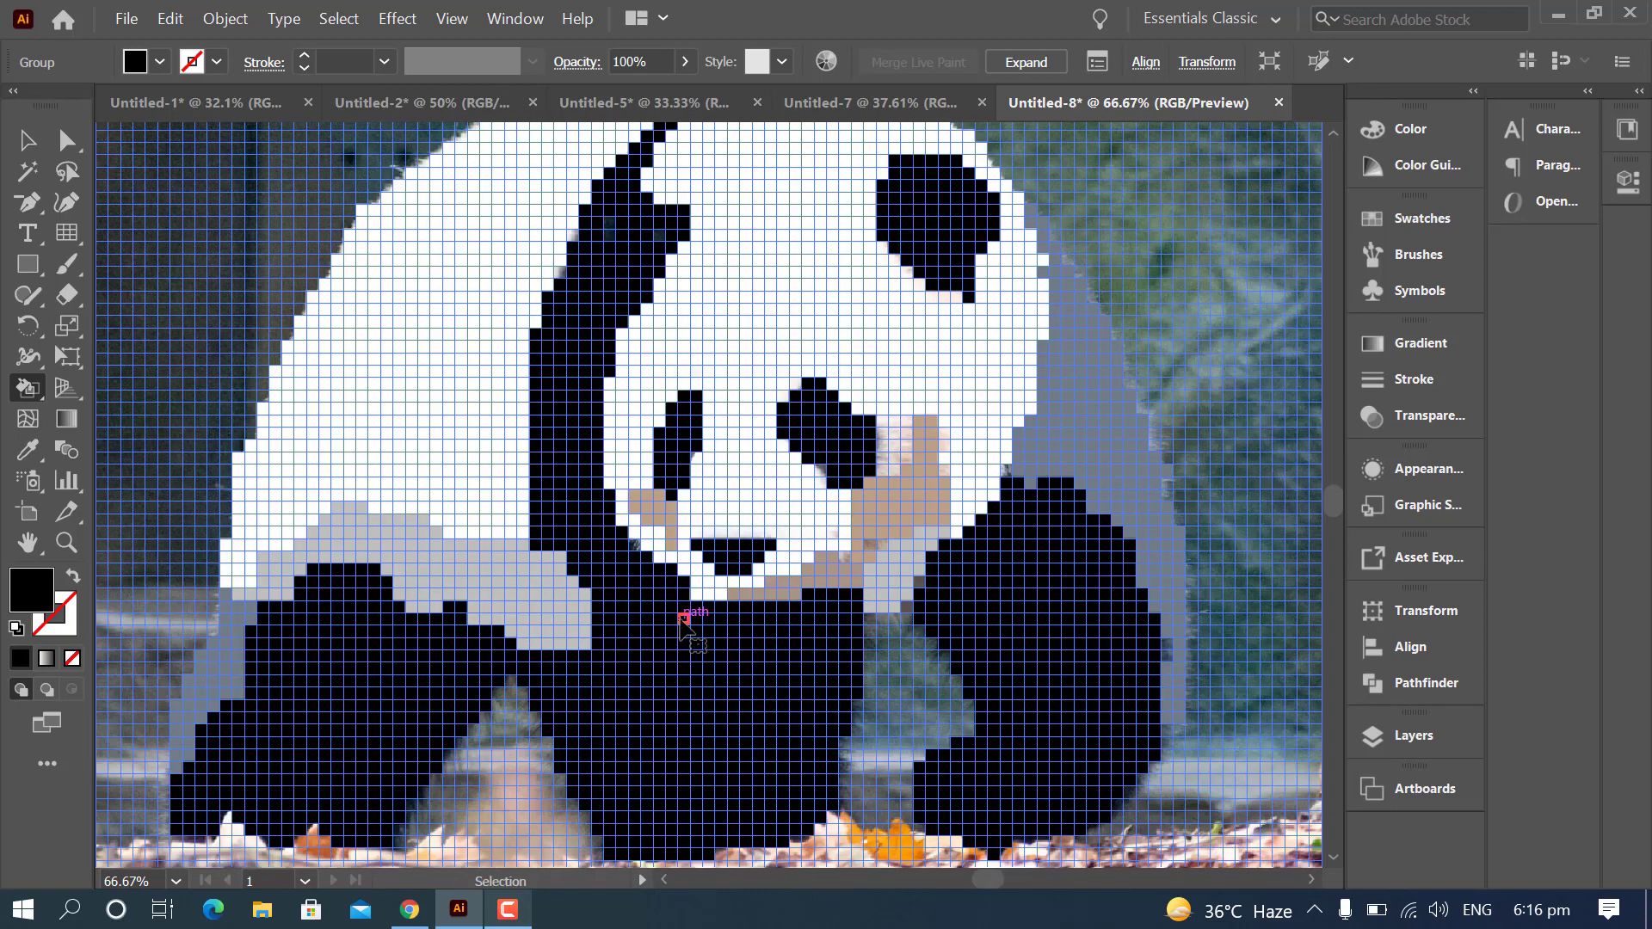
{"action": "key", "text": "ctrl+minus"}
{"action": "key", "text": "ctrl+minus"}
{"action": "scroll", "coordinate": [603, 590], "scroll_direction": "up", "scroll_amount": 7}
{"action": "left_click", "coordinate": [27, 140]}
{"action": "left_click", "coordinate": [199, 310]}
{"action": "scroll", "coordinate": [198, 310], "scroll_direction": "down", "scroll_amount": 2}
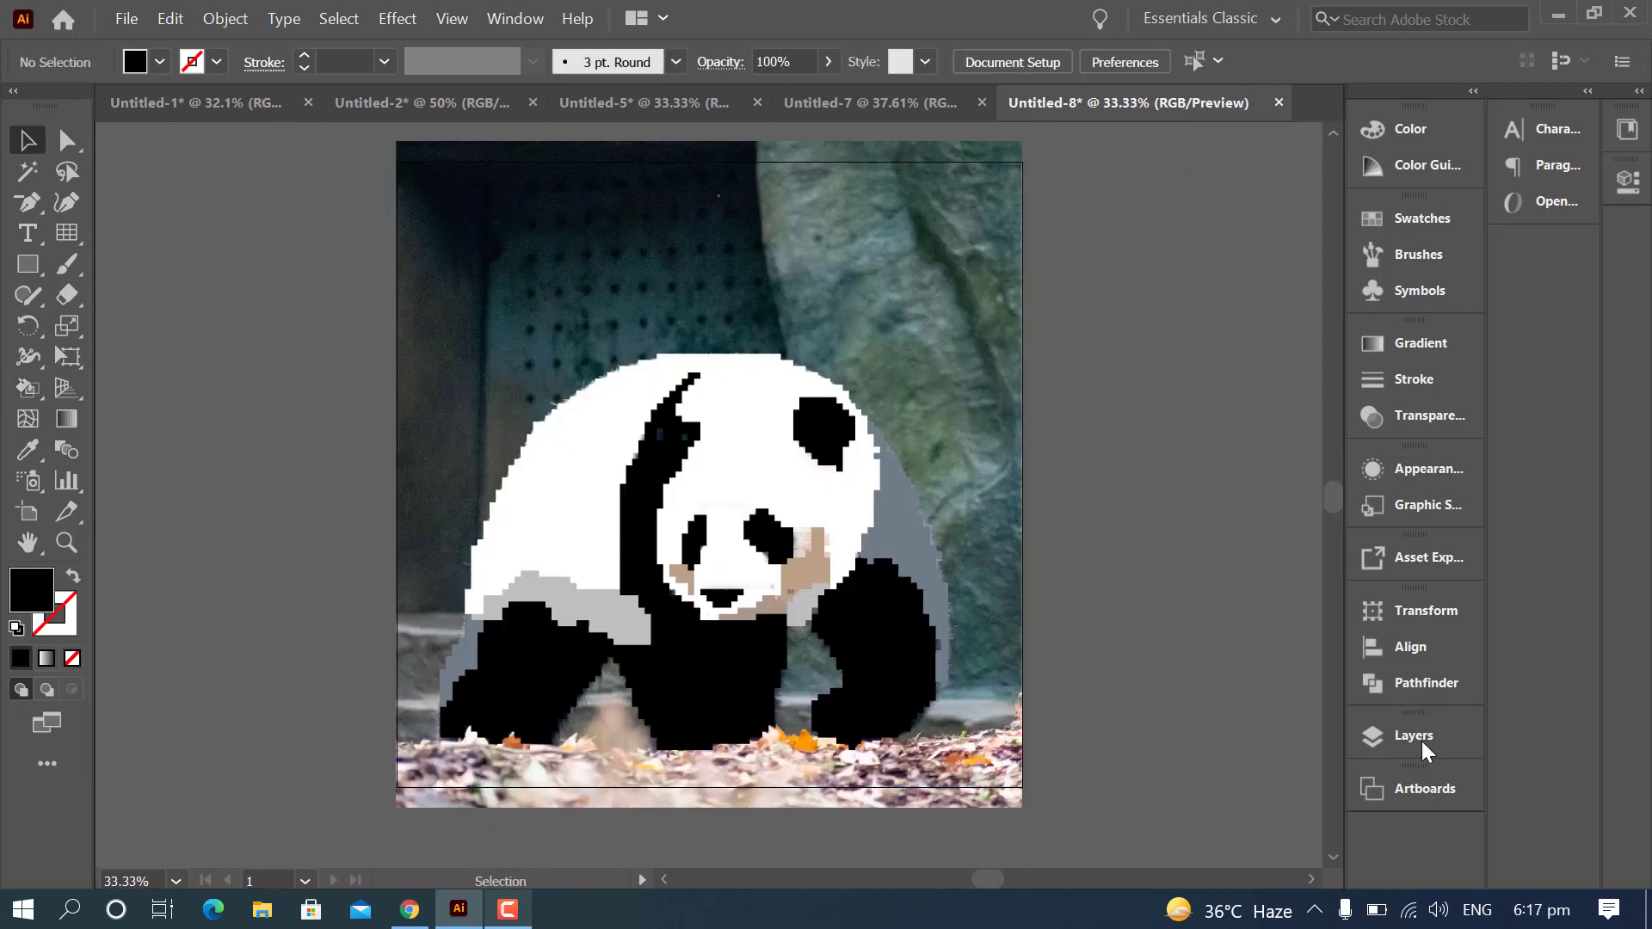
- Hide the panda photo in the layers and move the pixel art group to the right of the artboard
{"action": "left_click", "coordinate": [1422, 741]}
{"action": "left_click", "coordinate": [1055, 707]}
{"action": "left_click_drag", "start_coordinate": [632, 538], "coordinate": [1303, 557]}
{"action": "left_click", "coordinate": [1297, 613]}
{"action": "left_click", "coordinate": [1312, 879]}
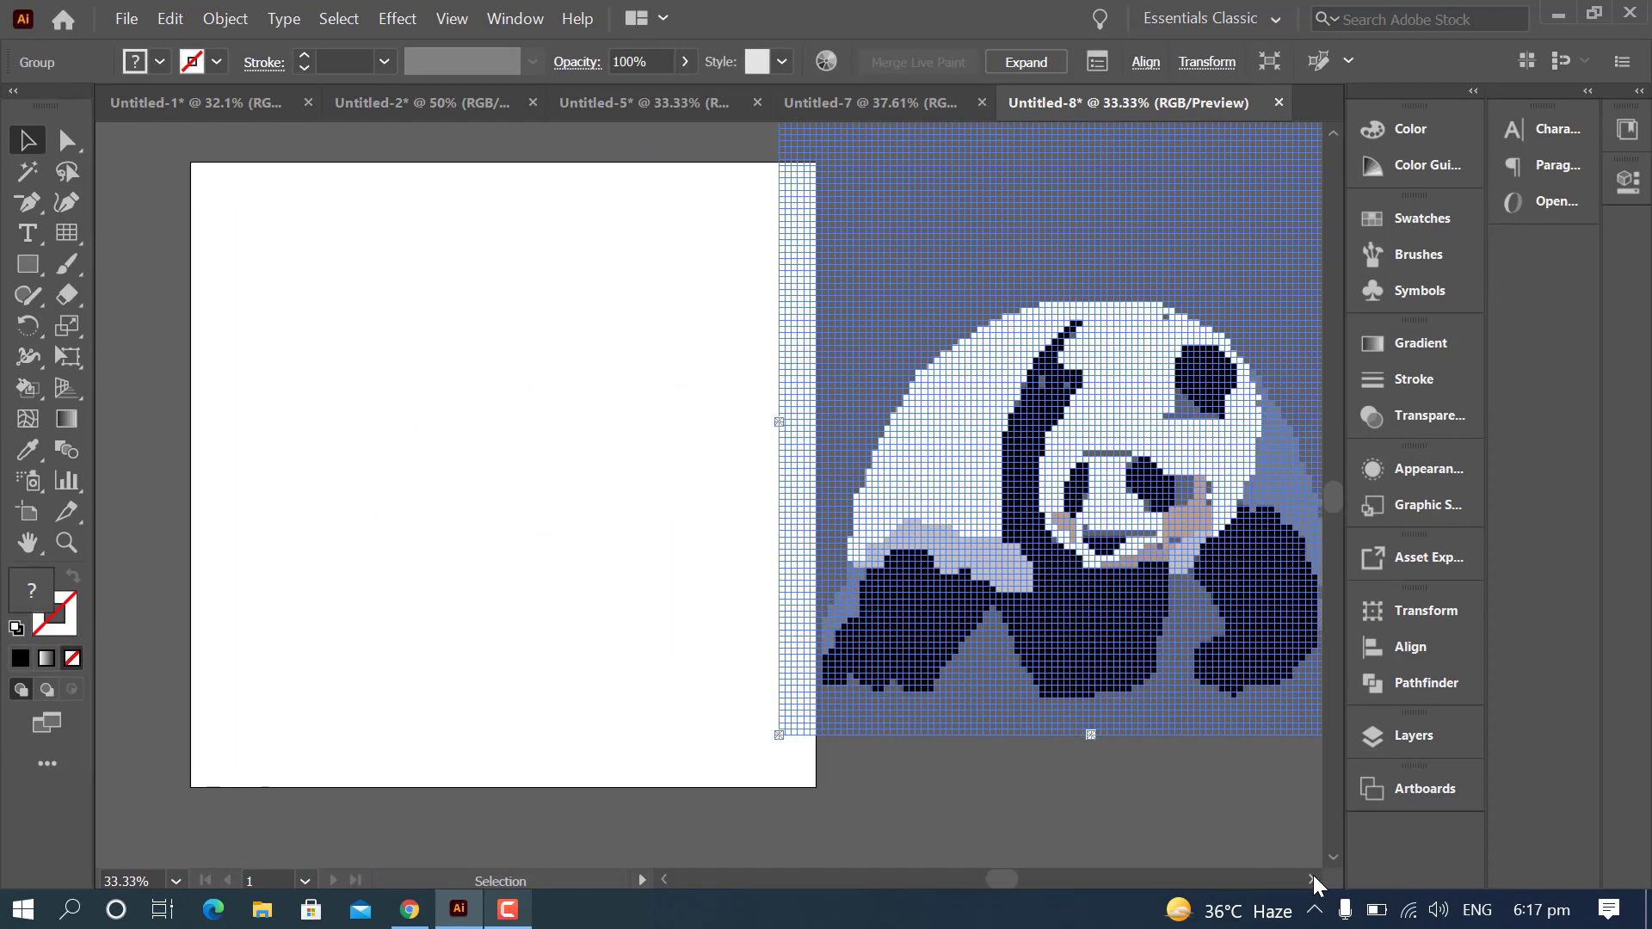
- Undo the move of the pixel art group so it sits on the artboard, and deselect it
{"action": "left_click", "coordinate": [522, 842]}
{"action": "key", "text": "ctrl+z"}
{"action": "key", "text": "ctrl+z"}
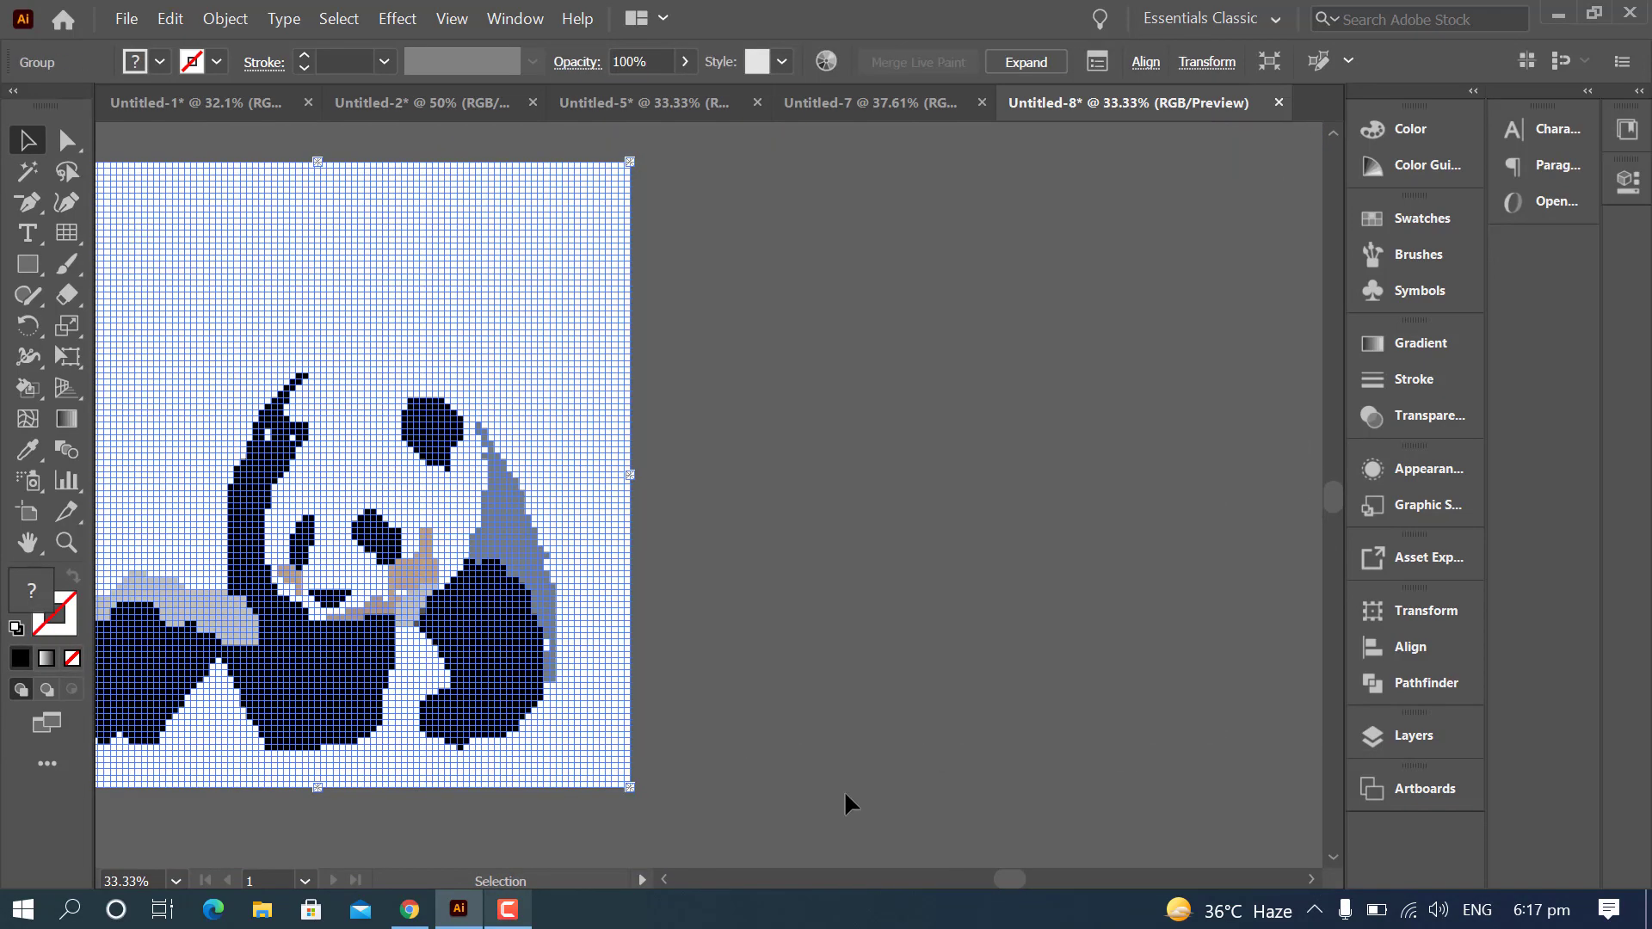
{"action": "left_click", "coordinate": [662, 878]}
{"action": "left_click", "coordinate": [669, 833]}
- Use the Live Paint Bucket to fill the missed cells in the panda's raised black band and right-hand leg with black
{"action": "key", "text": "ctrl+plus"}
{"action": "key", "text": "ctrl+plus"}
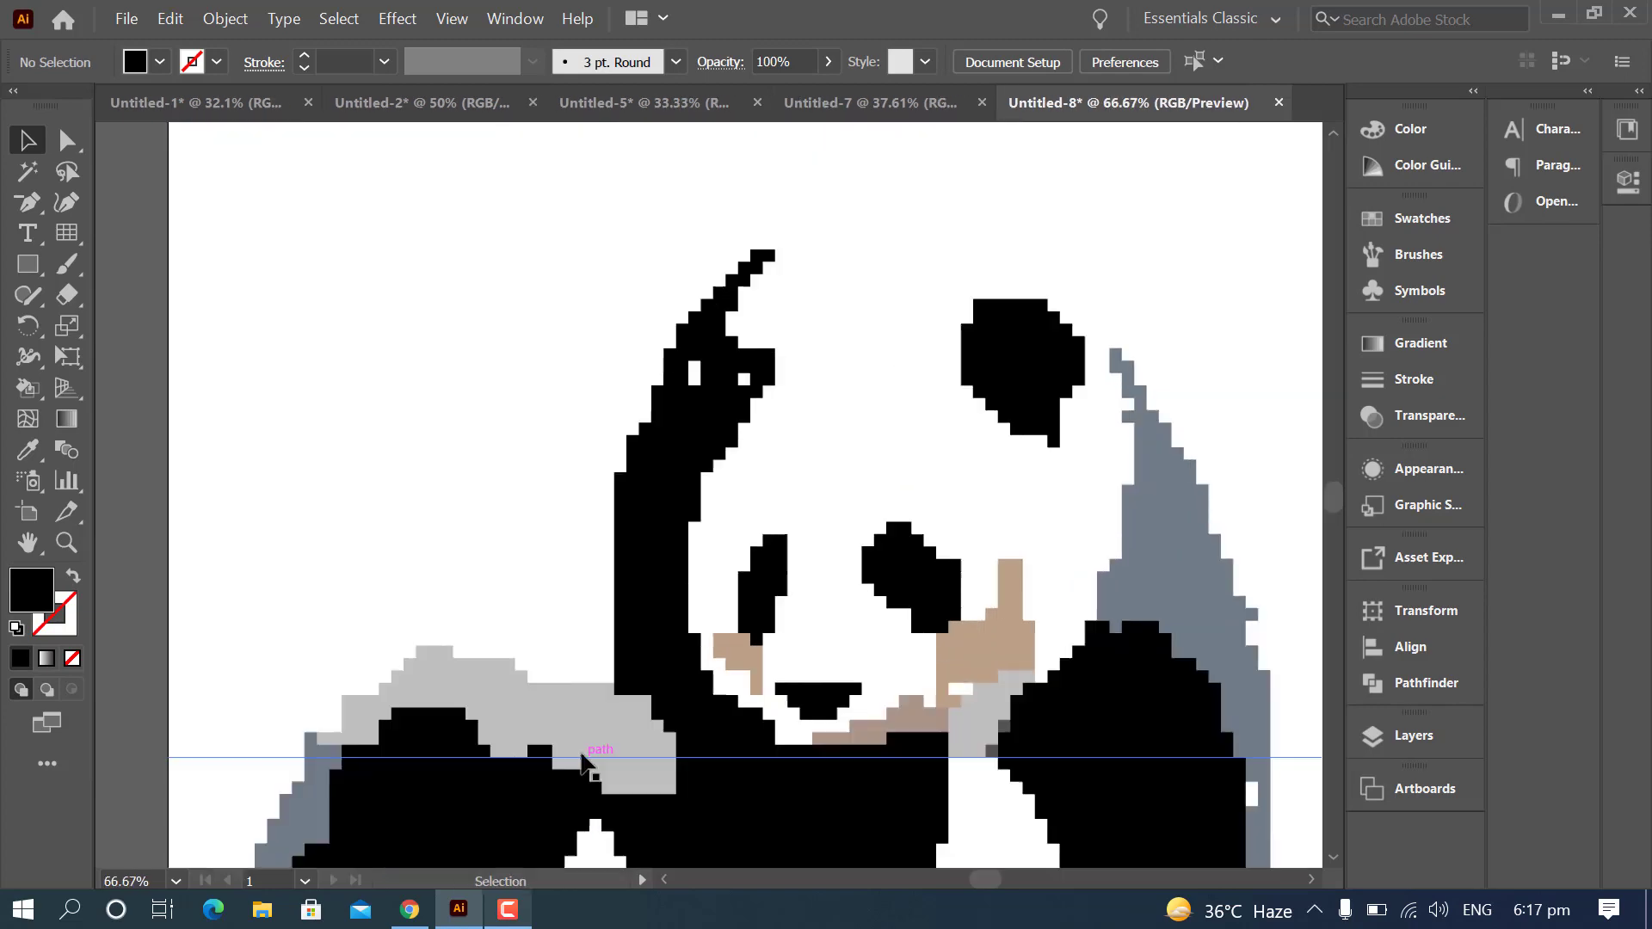
{"action": "scroll", "coordinate": [592, 764], "scroll_direction": "down", "scroll_amount": 3}
{"action": "left_click", "coordinate": [670, 829]}
{"action": "scroll", "coordinate": [1033, 602], "scroll_direction": "up", "scroll_amount": 2}
{"action": "left_click", "coordinate": [30, 388]}
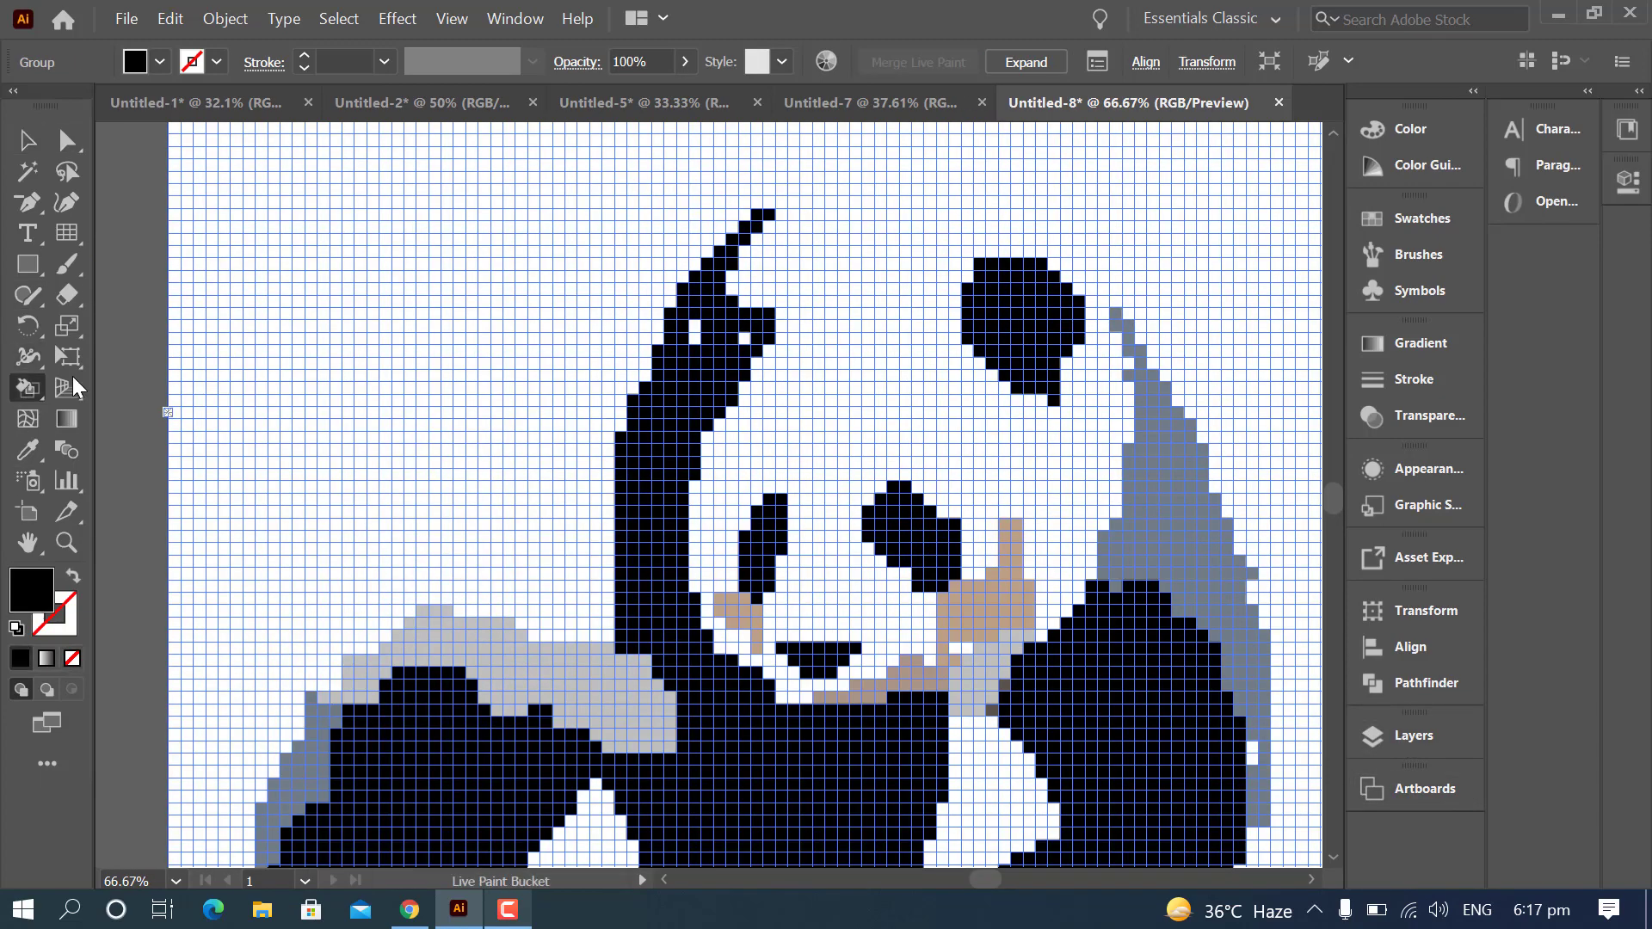
{"action": "scroll", "coordinate": [748, 516], "scroll_direction": "down", "scroll_amount": 2}
{"action": "scroll", "coordinate": [714, 766], "scroll_direction": "up", "scroll_amount": 1}
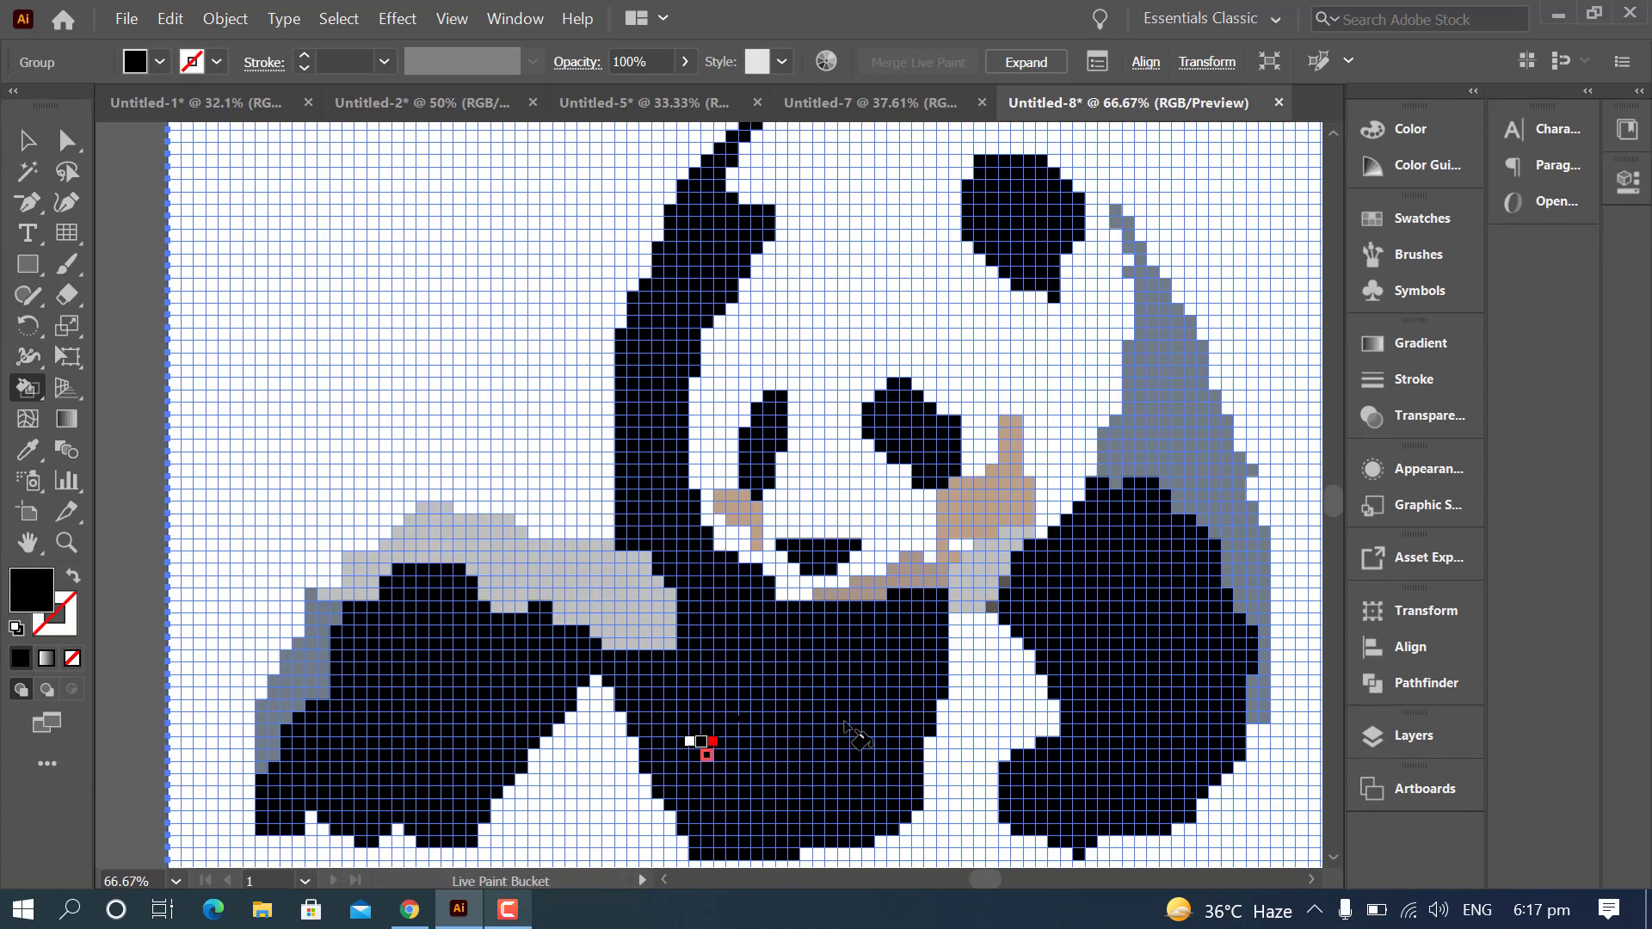
- Try to sample the tan cheek colour with the Eyedropper while the Live Paint group is selected
{"action": "left_click", "coordinate": [959, 534], "text": "alt"}
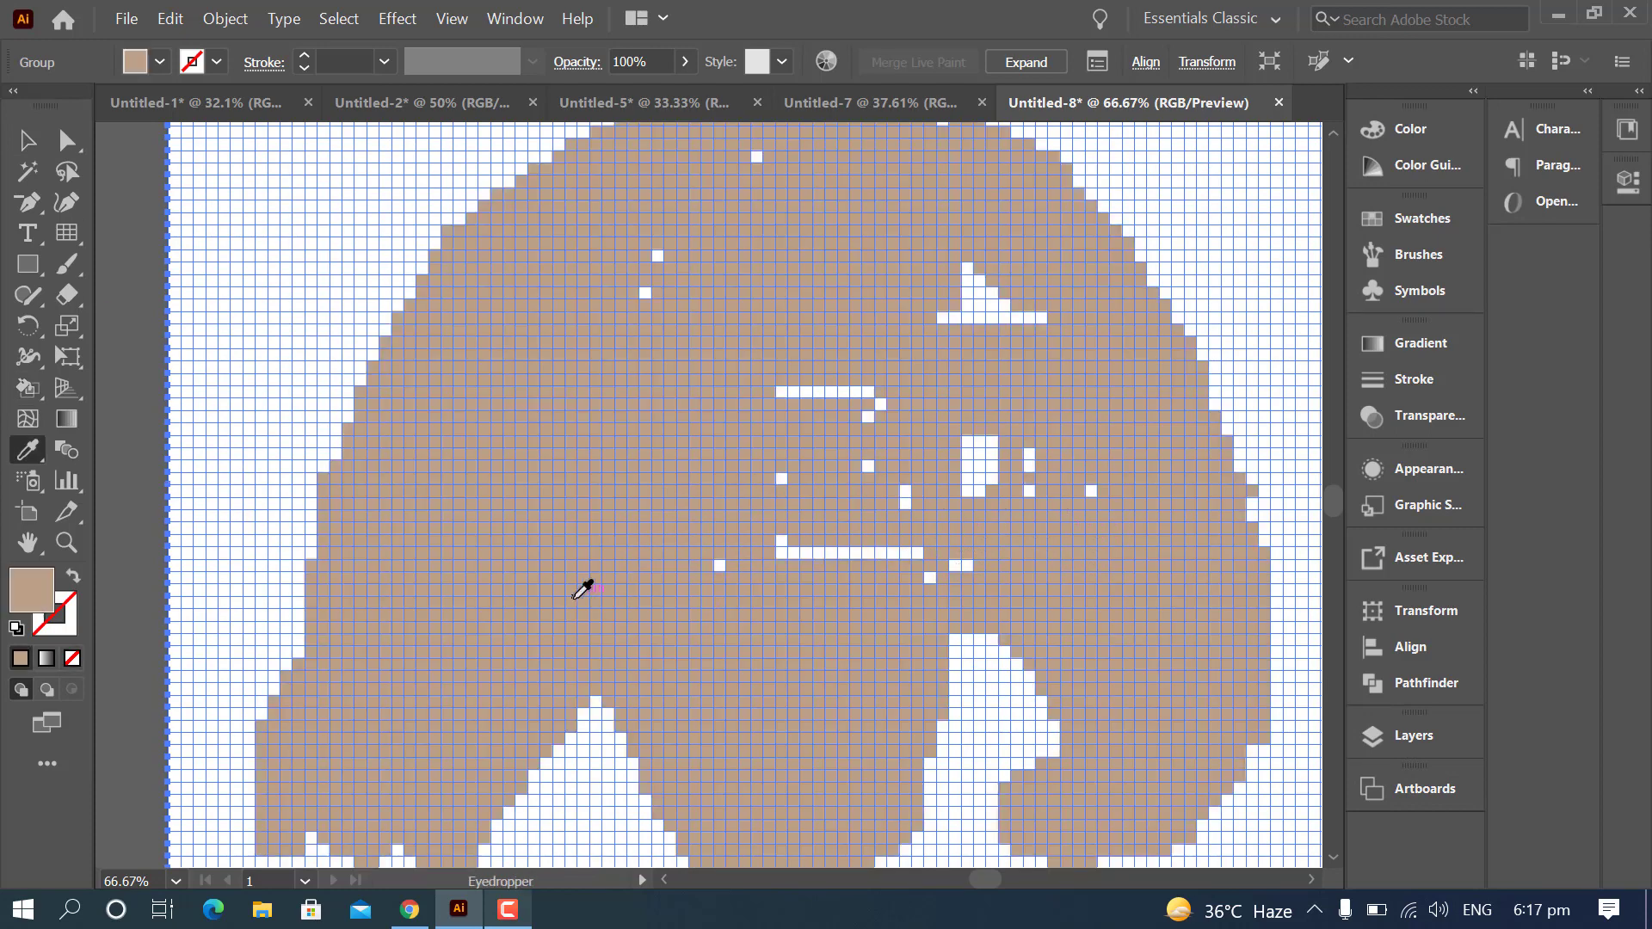
{"action": "left_click", "coordinate": [28, 447]}
{"action": "key", "text": "k"}
{"action": "scroll", "coordinate": [777, 775], "scroll_direction": "up", "scroll_amount": 1}
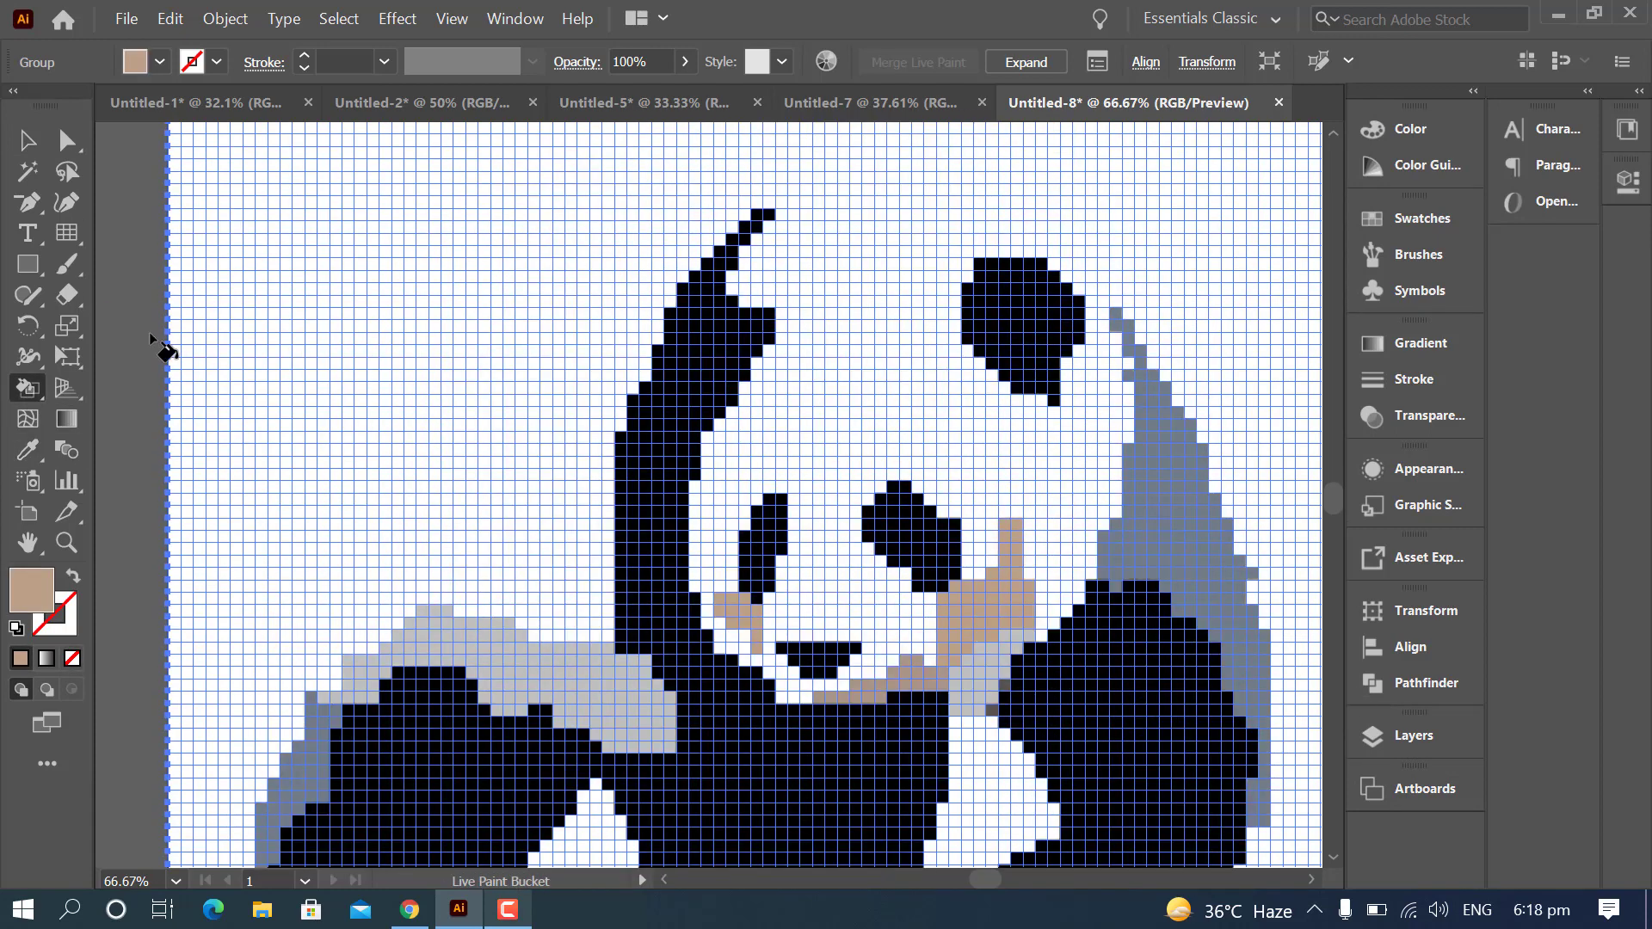
- Select the whole pixel art group and expand its Live Paint
{"action": "key", "text": "v"}
{"action": "left_click", "coordinate": [133, 438]}
{"action": "key", "text": "ctrl+minus"}
{"action": "key", "text": "ctrl+minus"}
{"action": "scroll", "coordinate": [1224, 667], "scroll_direction": "down", "scroll_amount": 1}
{"action": "scroll", "coordinate": [1205, 659], "scroll_direction": "up", "scroll_amount": 1}
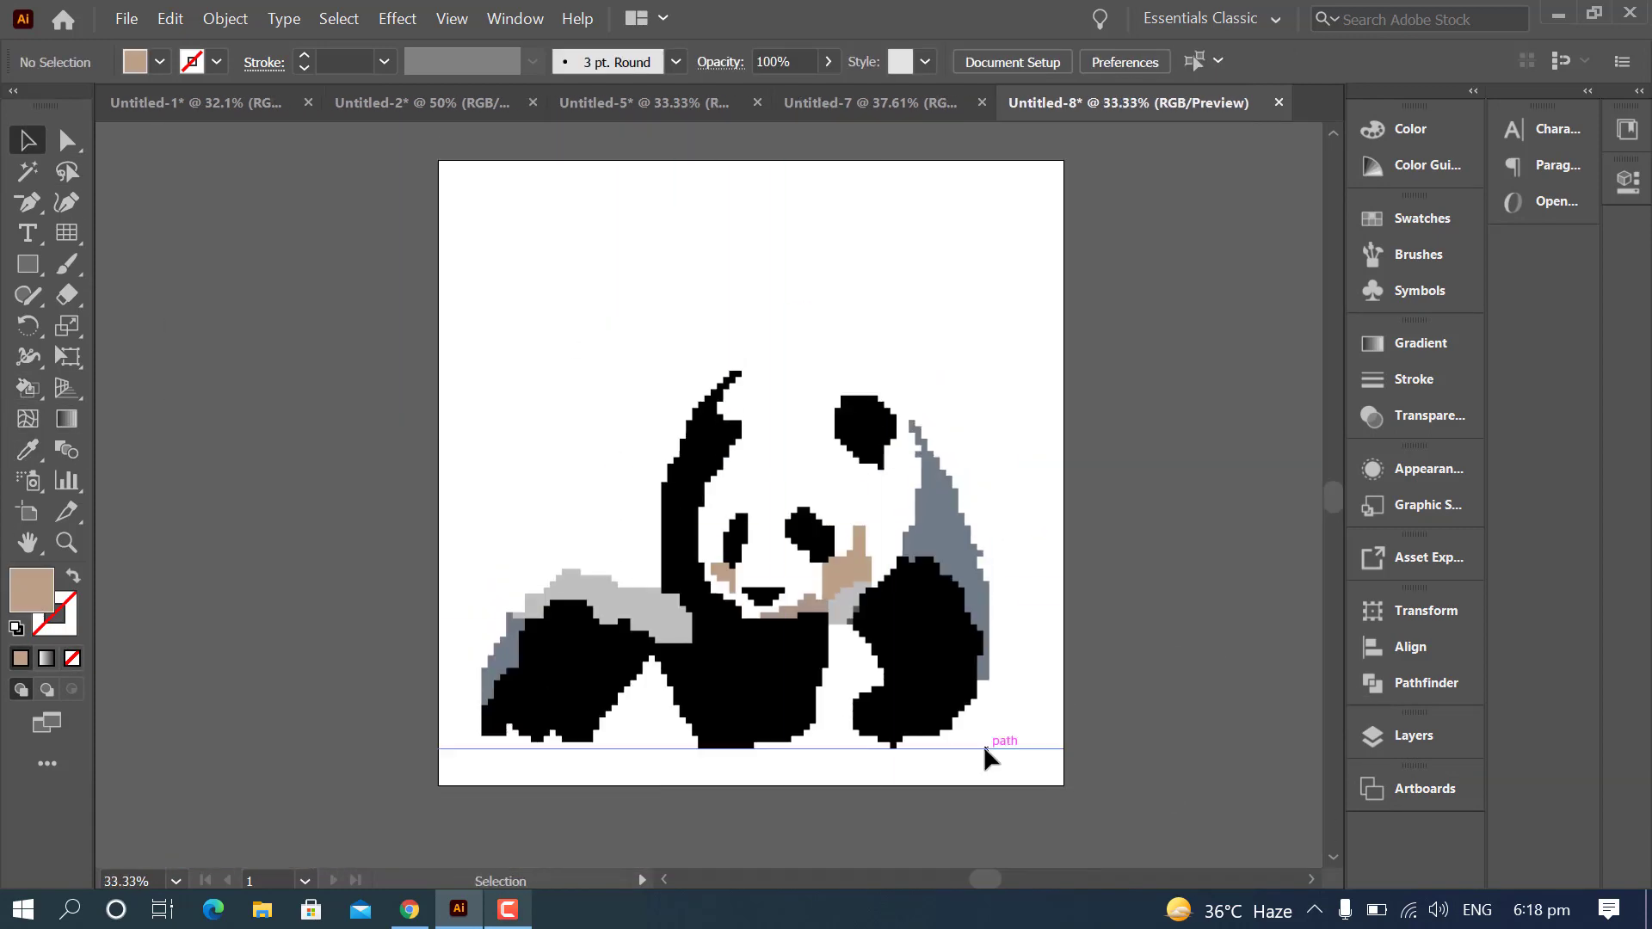
{"action": "scroll", "coordinate": [1101, 782], "scroll_direction": "right", "scroll_amount": 3}
{"action": "right_click", "coordinate": [725, 545]}
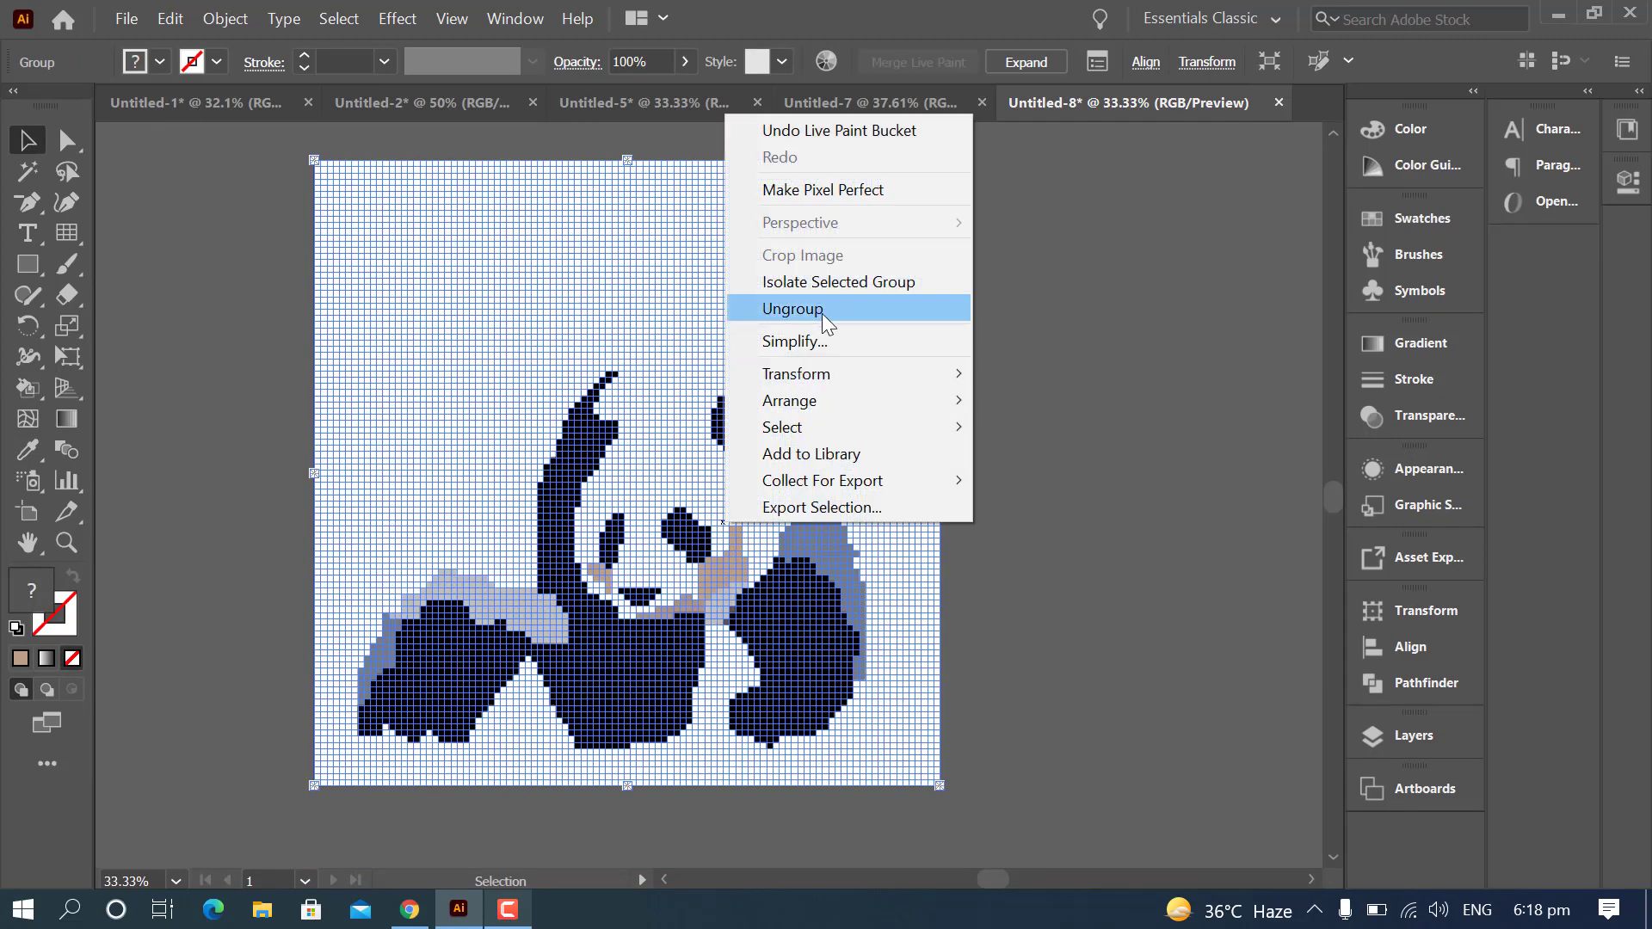
{"action": "left_click", "coordinate": [225, 18]}
{"action": "mouse_move", "coordinate": [344, 713]}
{"action": "left_click", "coordinate": [654, 831]}
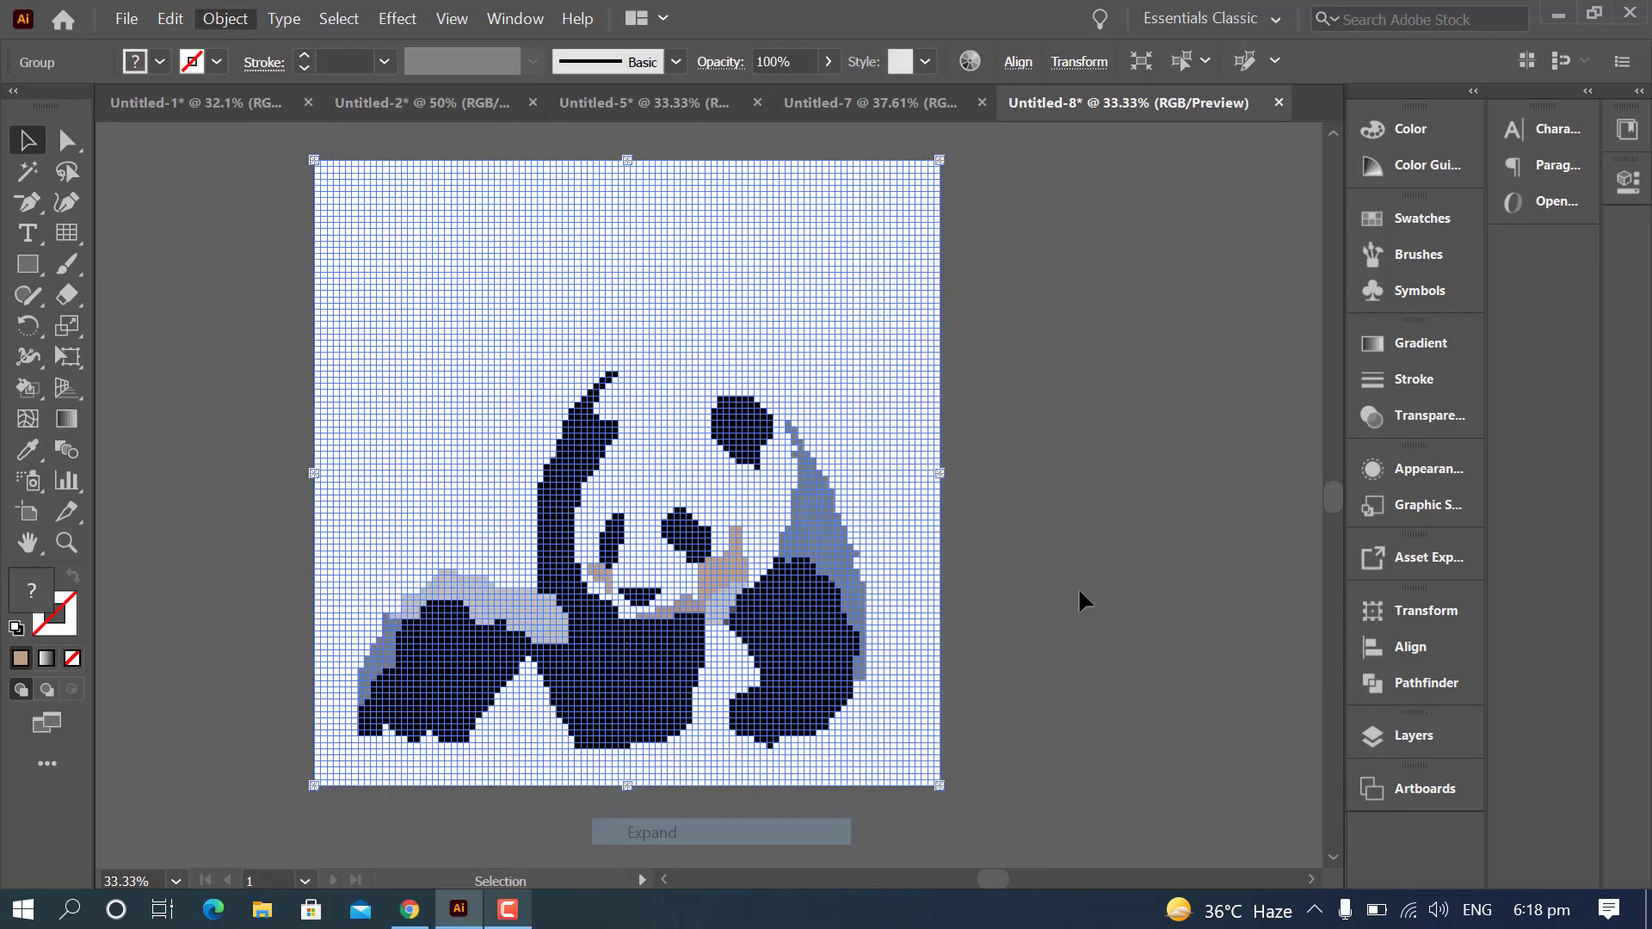
- Move the expanded panda to the right of the artboard to inspect it for gaps, and undo the move and expansion
{"action": "mouse_move", "coordinate": [740, 594]}
{"action": "left_mouse_down"}
{"action": "mouse_move", "coordinate": [1110, 546]}
{"action": "mouse_move", "coordinate": [1318, 874]}
{"action": "left_mouse_up"}
{"action": "left_click", "coordinate": [1313, 878]}
{"action": "left_click", "coordinate": [1170, 723]}
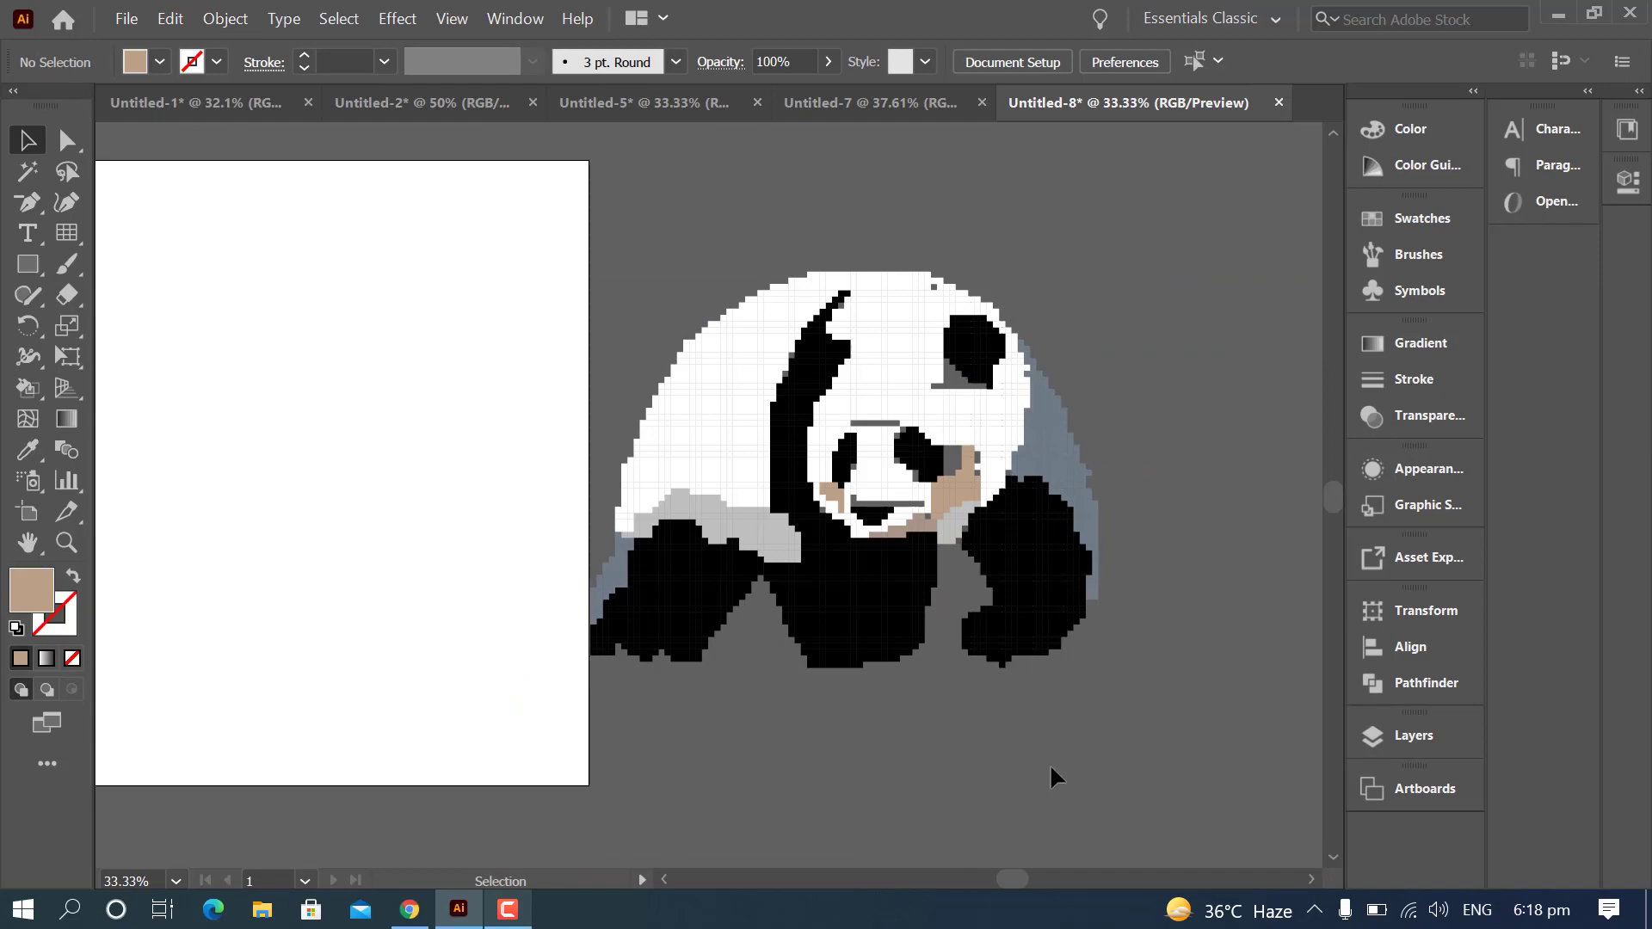
{"action": "scroll", "coordinate": [1049, 762], "scroll_direction": "down", "scroll_amount": 1}
{"action": "key", "text": "ctrl+z"}
{"action": "key", "text": "ctrl+0"}
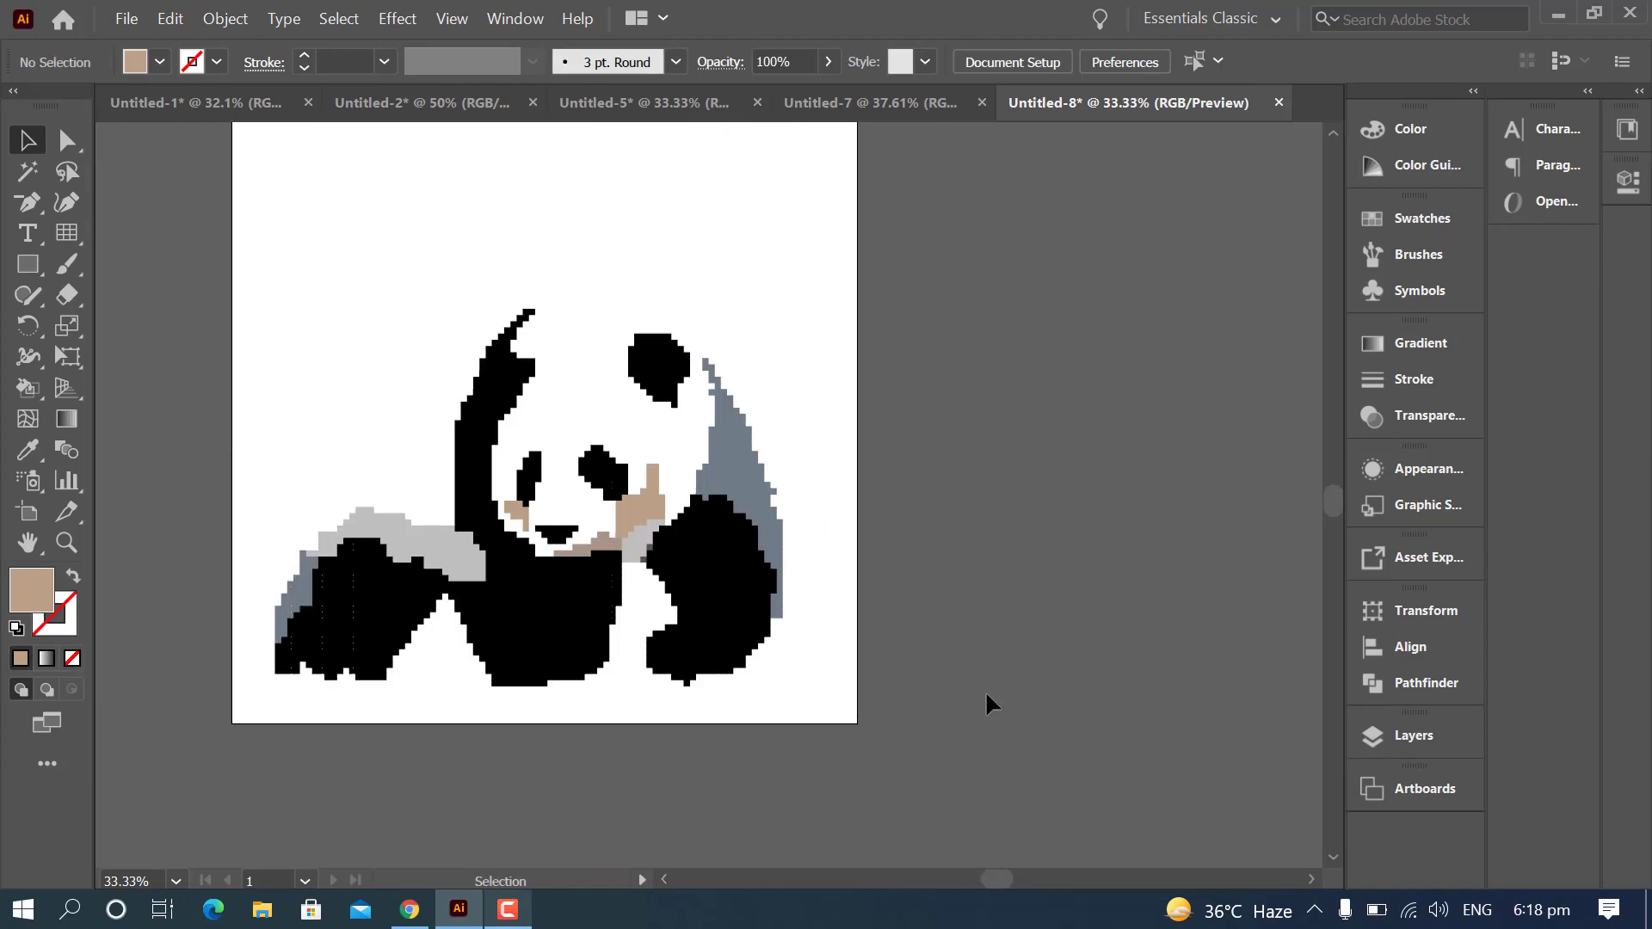
- Draw a rectangle covering the whole artboard and send it behind the panda
{"action": "key", "text": "m"}
{"action": "left_click", "coordinate": [29, 141]}
{"action": "left_click", "coordinate": [723, 636]}
{"action": "left_click", "coordinate": [1091, 597]}
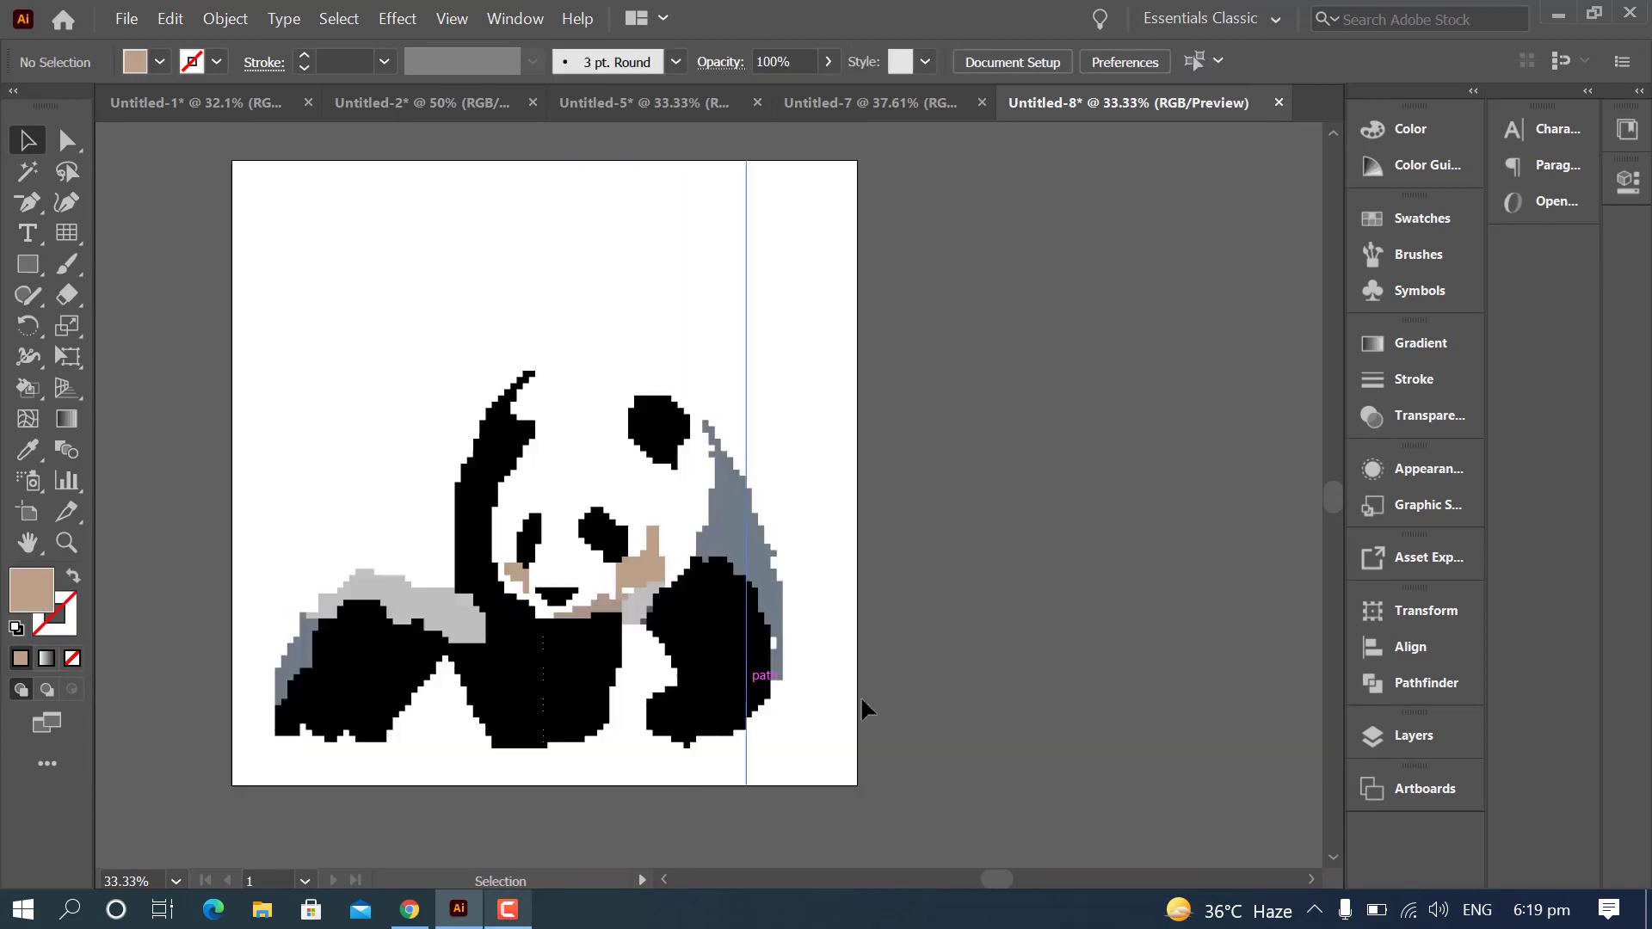
{"action": "left_click", "coordinate": [748, 679]}
{"action": "left_click", "coordinate": [941, 690]}
{"action": "key", "text": "m"}
{"action": "left_click_drag", "start_coordinate": [261, 200], "coordinate": [857, 784]}
{"action": "key", "text": "v"}
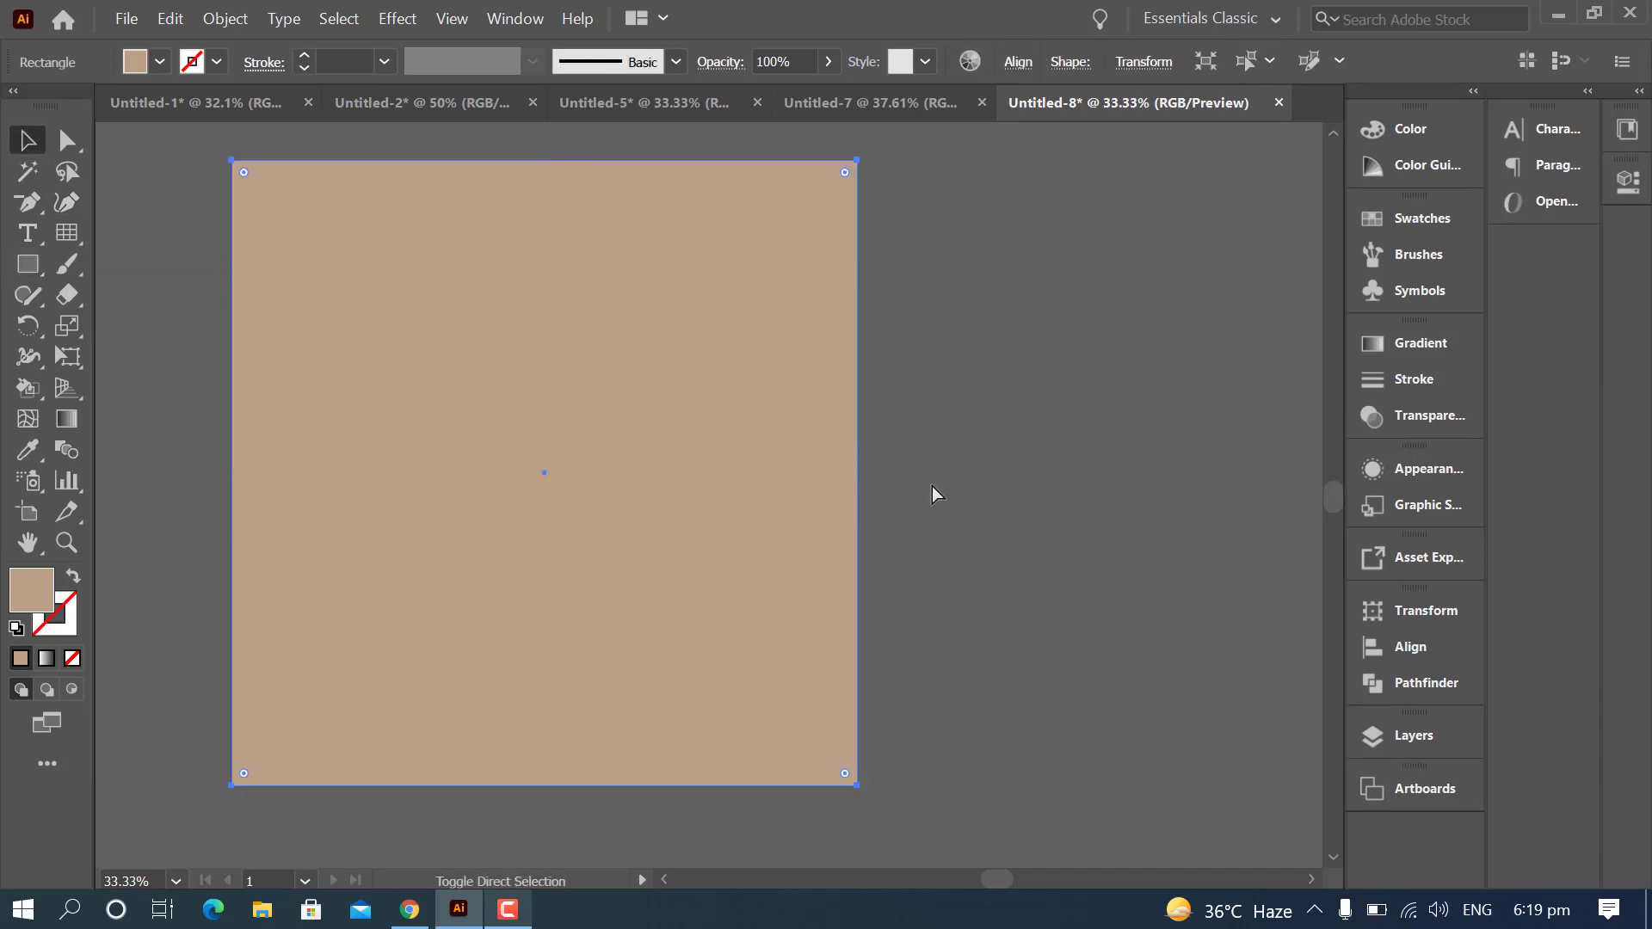
{"action": "key", "text": "ctrl+shift+bracketleft"}
{"action": "key", "text": "ctrl+shift+a"}
- Change the background rectangle's fill to bright blue so the unpainted cells stand out
{"action": "scroll", "coordinate": [1101, 678], "scroll_direction": "down", "scroll_amount": 2}
{"action": "key", "text": "ctrl+plus"}
{"action": "left_click", "coordinate": [890, 620]}
{"action": "left_click", "coordinate": [160, 62]}
{"action": "left_click", "coordinate": [129, 114]}
{"action": "left_click", "coordinate": [1016, 637]}
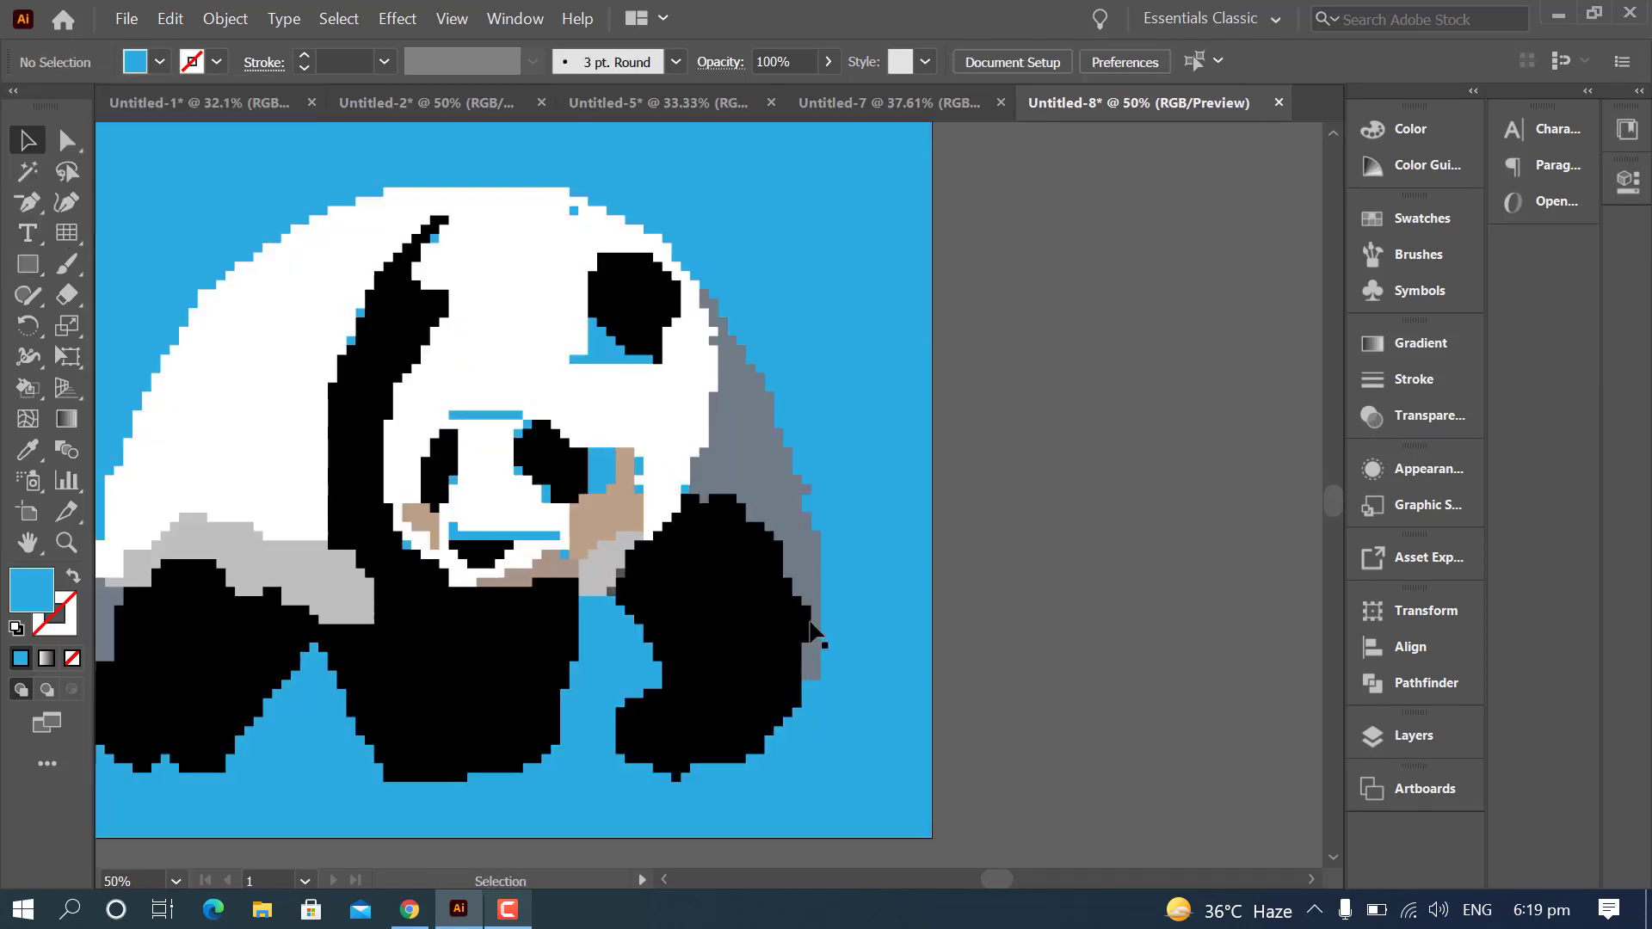
- Set the fill to white and paint the gap below the panda's right-hand ear with the Live Paint Bucket
{"action": "key", "text": "ctrl+plus"}
{"action": "key", "text": "ctrl+plus"}
{"action": "scroll", "coordinate": [344, 609], "scroll_direction": "up", "scroll_amount": 3}
{"action": "left_click", "coordinate": [25, 391]}
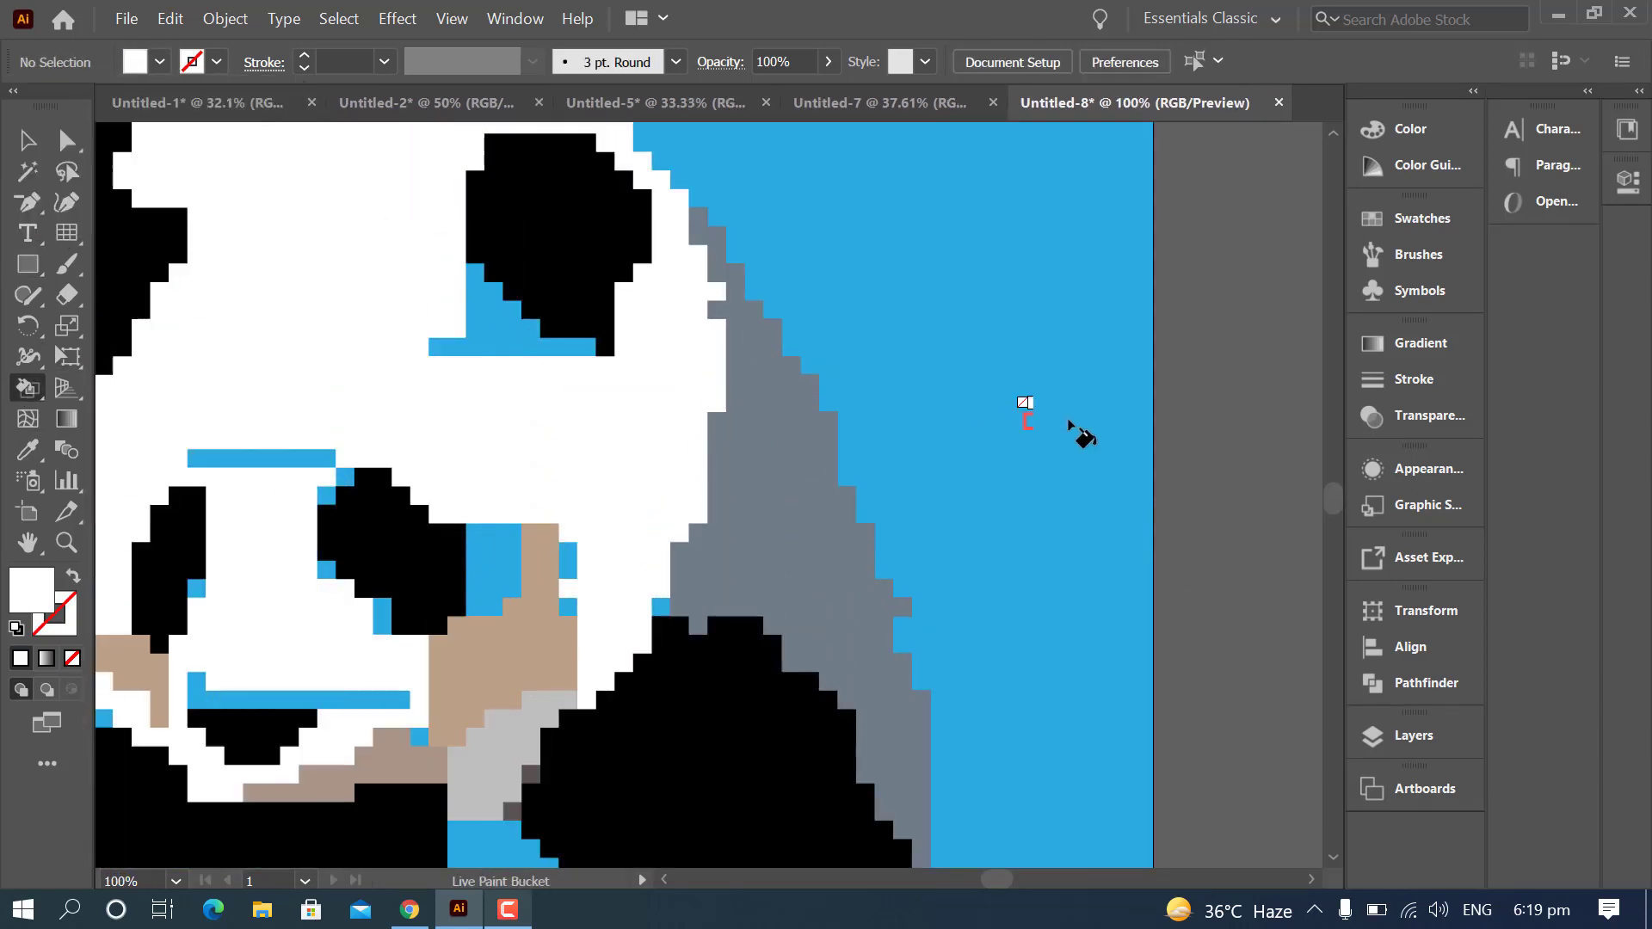
{"action": "left_click", "coordinate": [439, 346]}
{"action": "scroll", "coordinate": [439, 346], "scroll_direction": "down", "scroll_amount": 4}
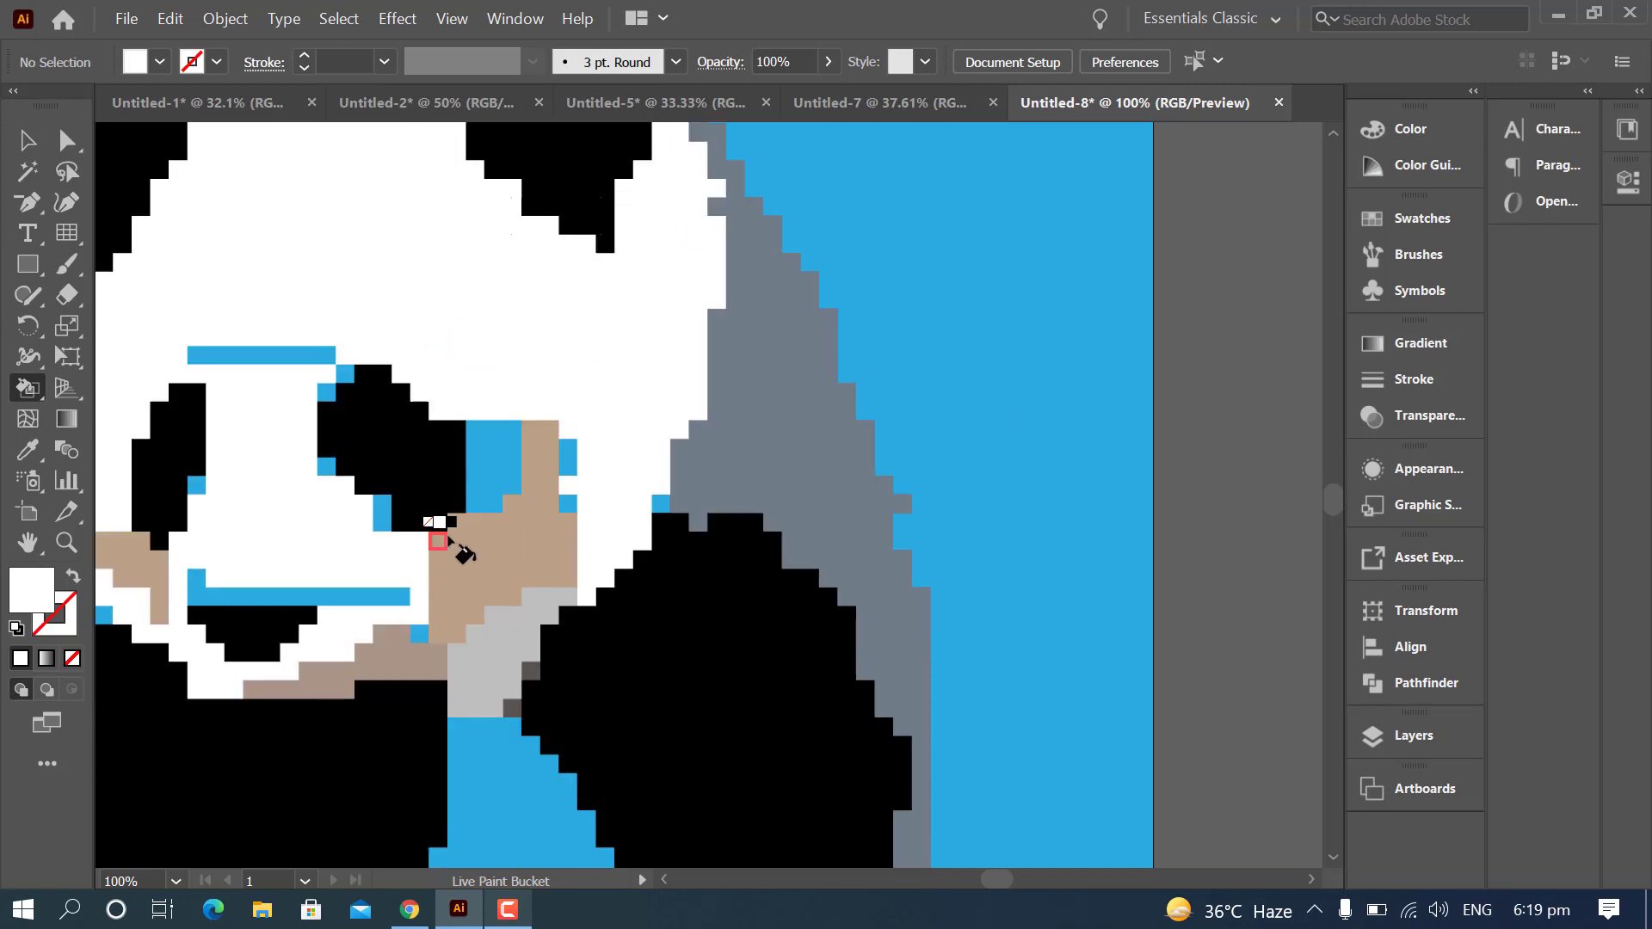
- Paint the unfilled cells around the eyes, beside the right-hand cheek and above the mouth white
{"action": "left_click", "coordinate": [200, 292]}
{"action": "left_click", "coordinate": [343, 310]}
{"action": "left_click", "coordinate": [327, 403]}
{"action": "left_click", "coordinate": [379, 456]}
{"action": "left_click", "coordinate": [196, 423]}
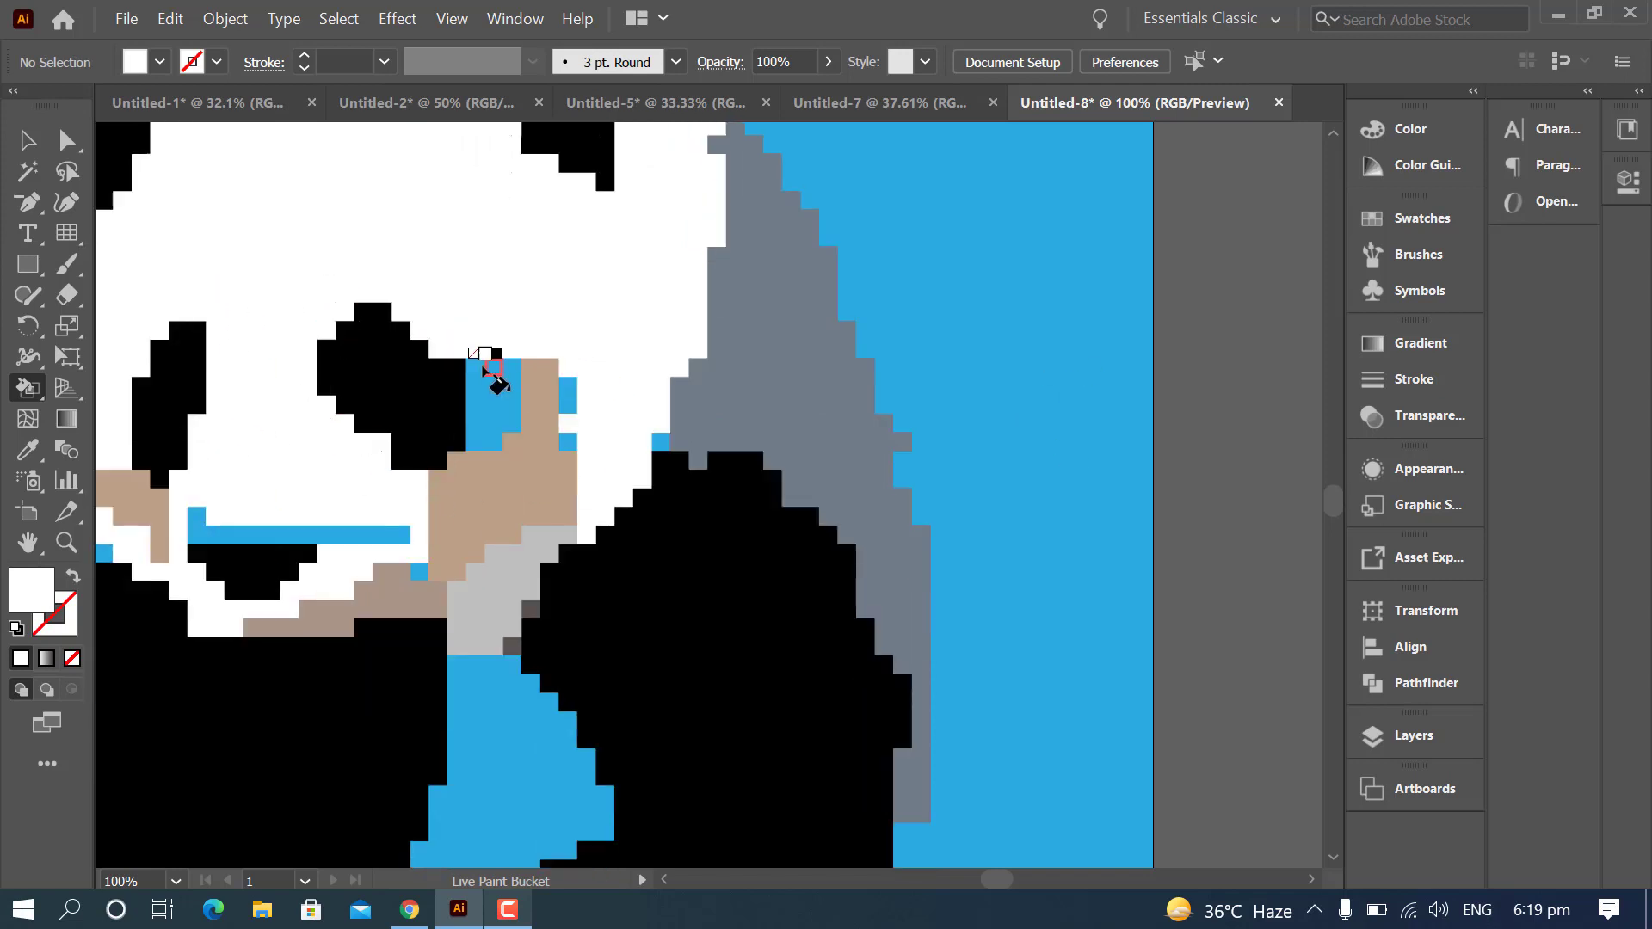
{"action": "left_click_drag", "start_coordinate": [565, 441], "coordinate": [565, 442]}
{"action": "scroll", "coordinate": [419, 508], "scroll_direction": "down", "scroll_amount": 3}
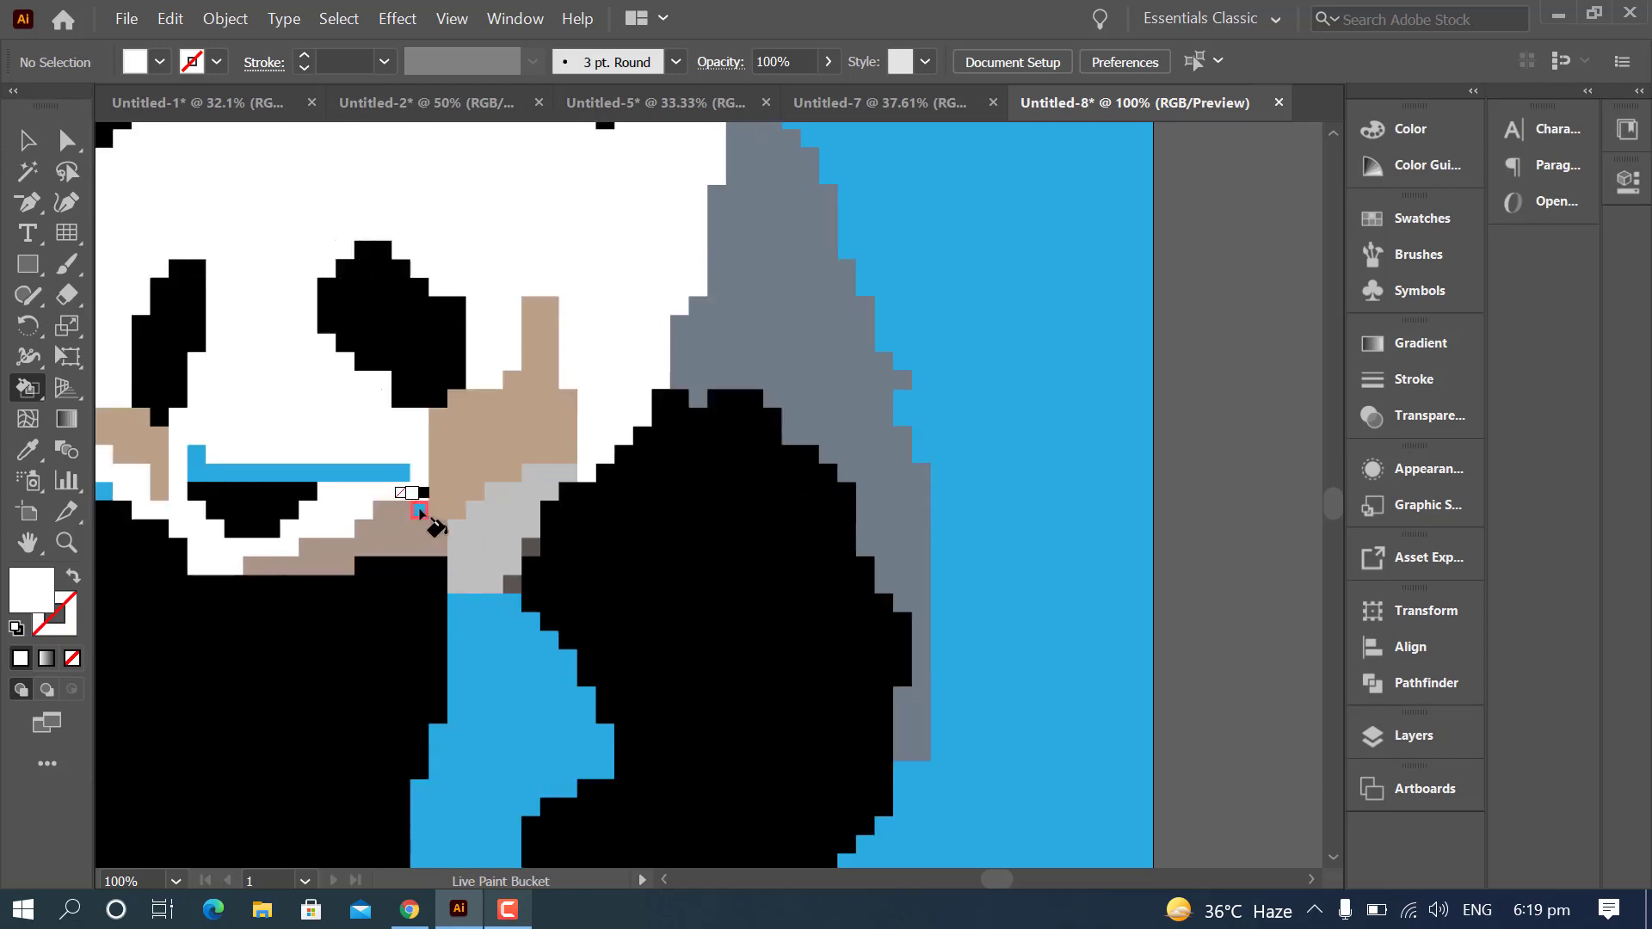
{"action": "left_click_drag", "start_coordinate": [401, 389], "coordinate": [197, 372]}
- Paint the remaining unfilled cells around the panda's lower face white
{"action": "left_click", "coordinate": [664, 880]}
{"action": "left_click_drag", "start_coordinate": [739, 406], "coordinate": [688, 346]}
{"action": "scroll", "coordinate": [1065, 673], "scroll_direction": "up", "scroll_amount": 1}
{"action": "scroll", "coordinate": [1066, 674], "scroll_direction": "down", "scroll_amount": 1}
{"action": "scroll", "coordinate": [1015, 585], "scroll_direction": "up", "scroll_amount": 1}
{"action": "left_click", "coordinate": [996, 553]}
{"action": "left_click", "coordinate": [685, 533]}
{"action": "scroll", "coordinate": [517, 607], "scroll_direction": "up", "scroll_amount": 1}
{"action": "key", "text": "ctrl+minus"}
{"action": "scroll", "coordinate": [504, 607], "scroll_direction": "down", "scroll_amount": 2}
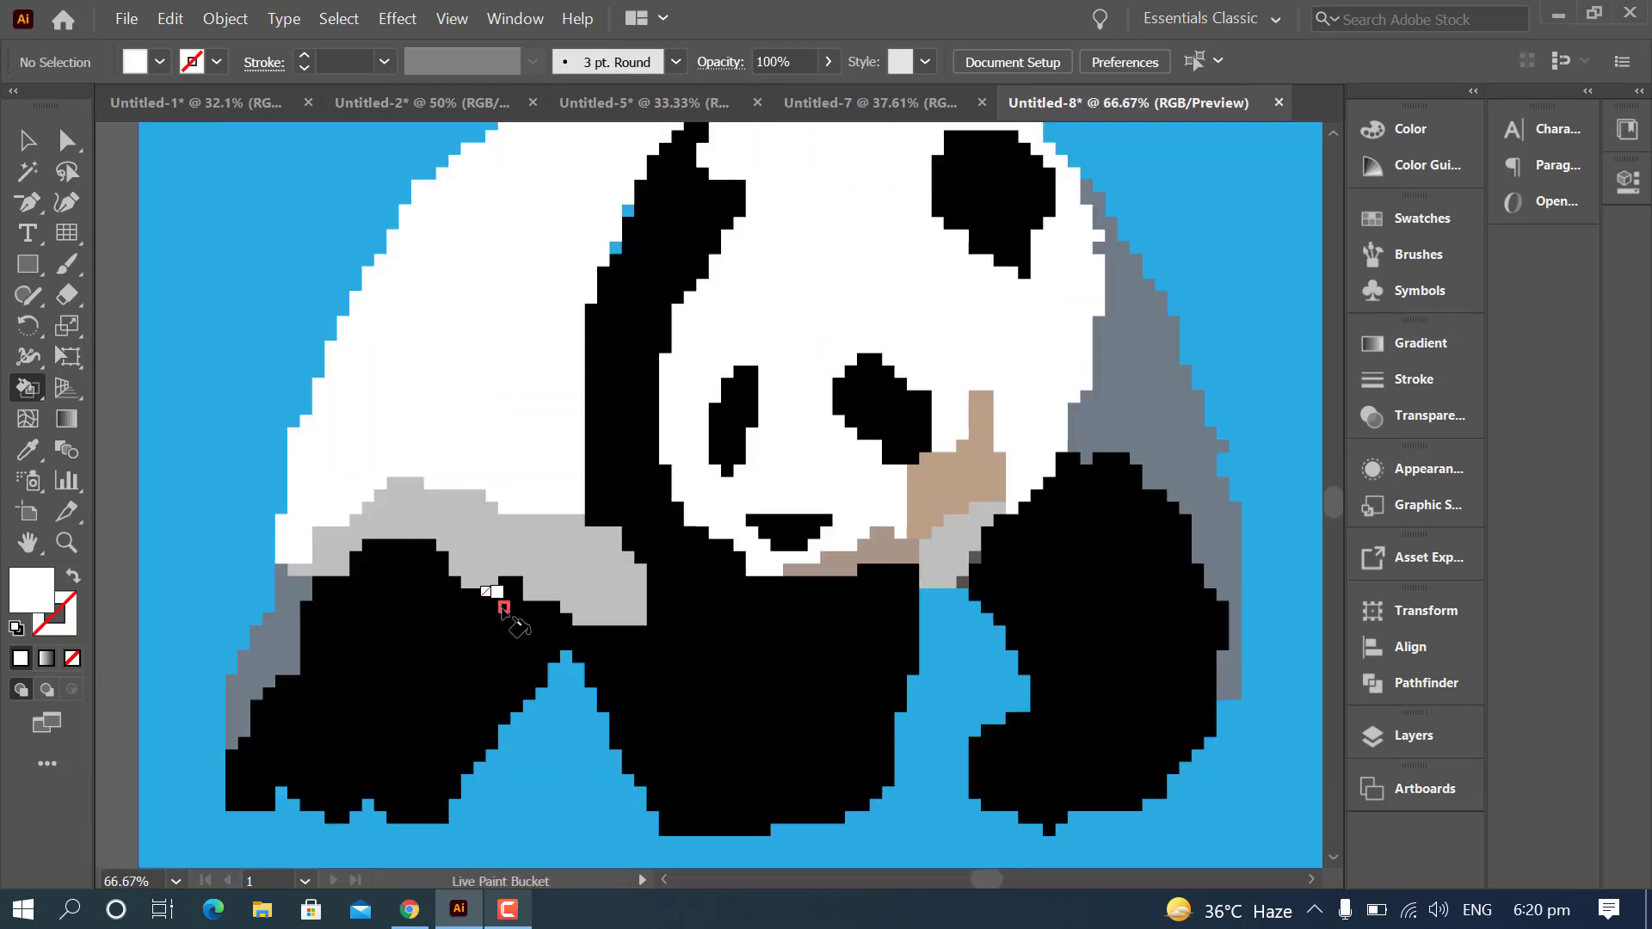
- Paint the unfilled cells along the raised black band and at the top of the head white
{"action": "scroll", "coordinate": [509, 594], "scroll_direction": "up", "scroll_amount": 3}
{"action": "left_click", "coordinate": [630, 315]}
{"action": "left_click", "coordinate": [616, 354]}
{"action": "left_click", "coordinate": [729, 215]}
{"action": "left_click", "coordinate": [910, 177]}
{"action": "scroll", "coordinate": [1239, 761], "scroll_direction": "down", "scroll_amount": 5}
{"action": "key", "text": "ctrl+minus"}
{"action": "key", "text": "ctrl+minus"}
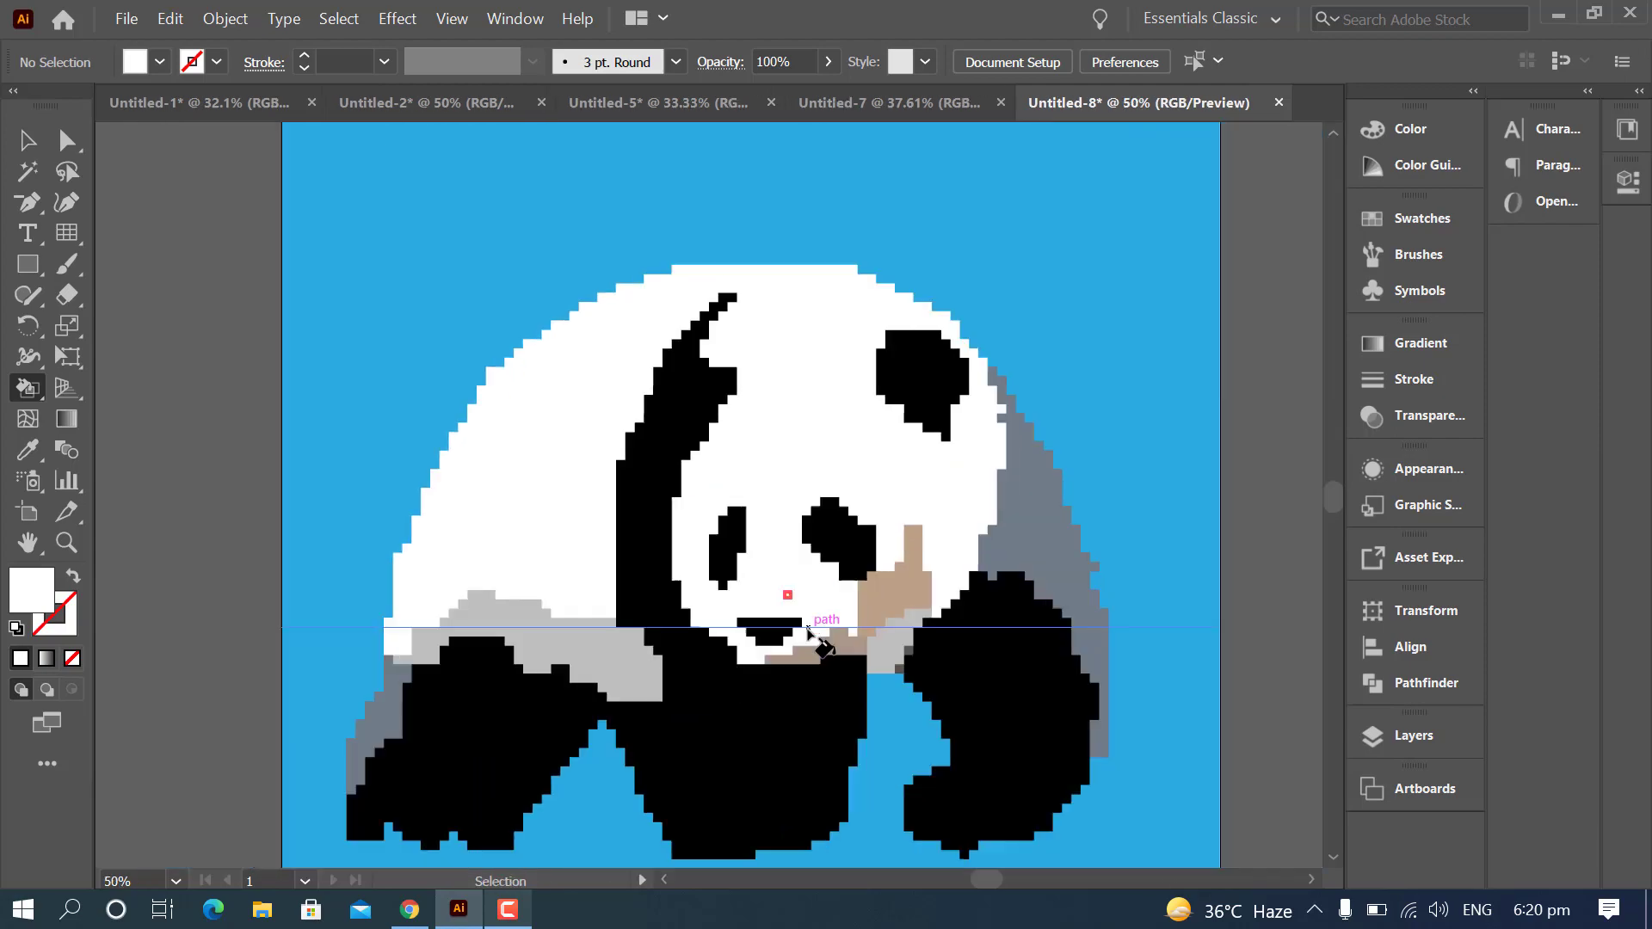
- Move the panda artwork left and delete the blue background rectangle
{"action": "key", "text": "v"}
{"action": "key", "text": "ctrl+a"}
{"action": "left_click_drag", "start_coordinate": [878, 465], "coordinate": [731, 449]}
{"action": "left_click", "coordinate": [1021, 303]}
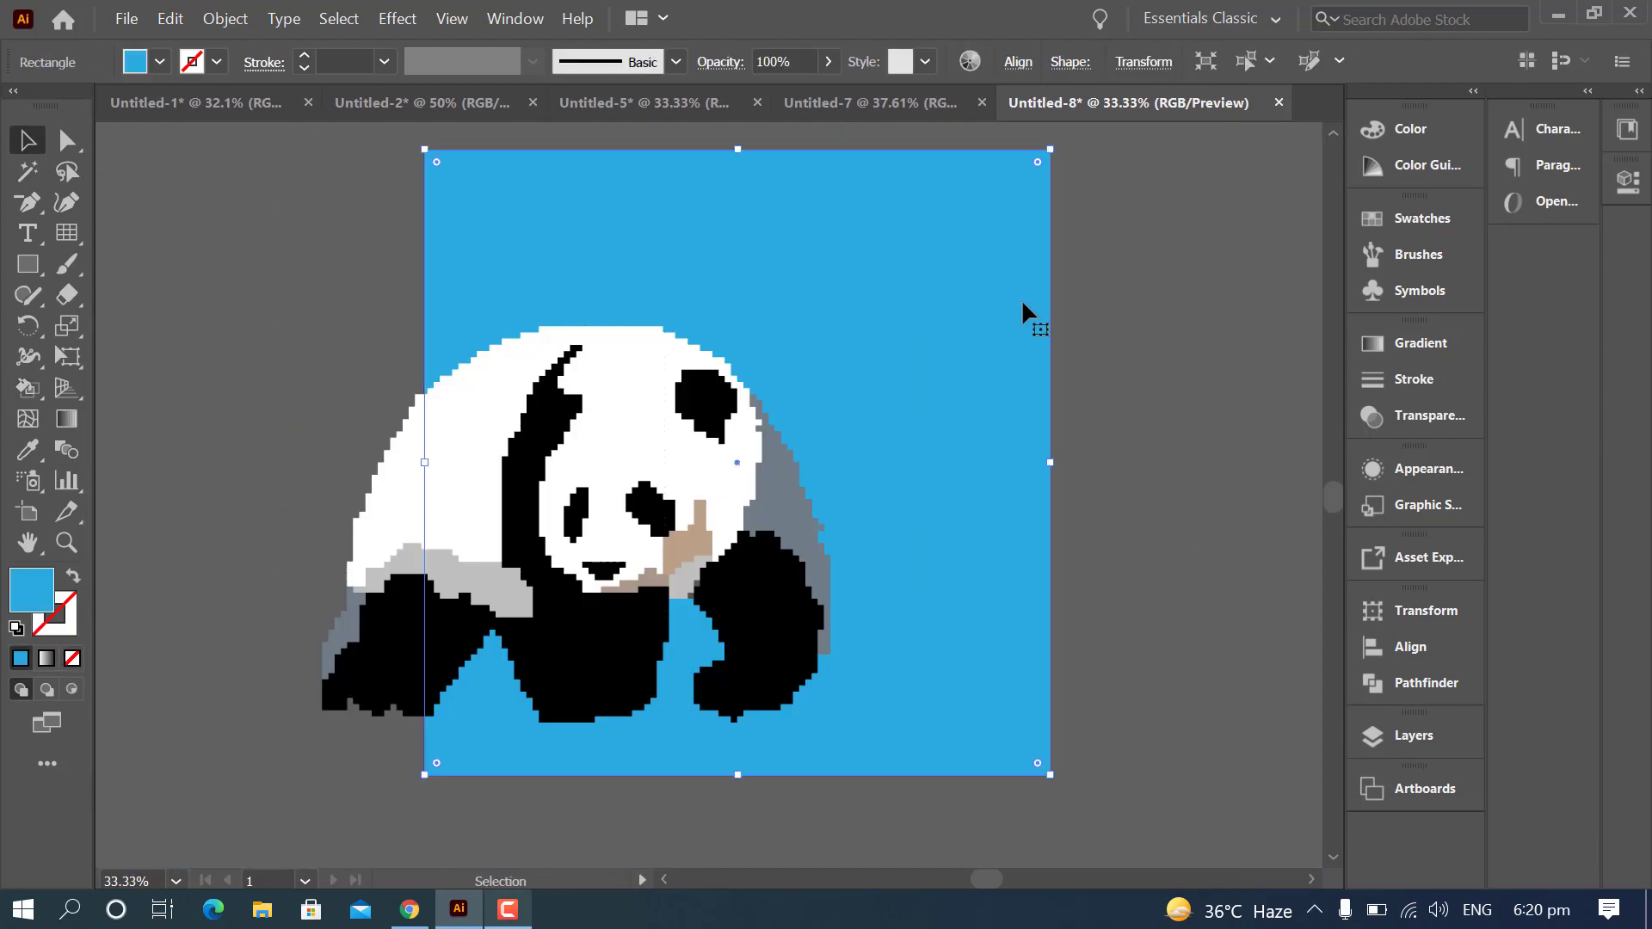
{"action": "key", "text": "Delete"}
- Centre the Live Paint group horizontally and vertically on the artboard
{"action": "left_click", "coordinate": [732, 421]}
{"action": "left_click", "coordinate": [1145, 62]}
{"action": "left_click", "coordinate": [933, 134]}
{"action": "left_click", "coordinate": [1090, 134]}
{"action": "left_click", "coordinate": [1162, 370]}
- Move the expanded panda left off the artboard twice, undoing each move
{"action": "left_click_drag", "start_coordinate": [754, 585], "coordinate": [415, 542]}
{"action": "key", "text": "ctrl+z"}
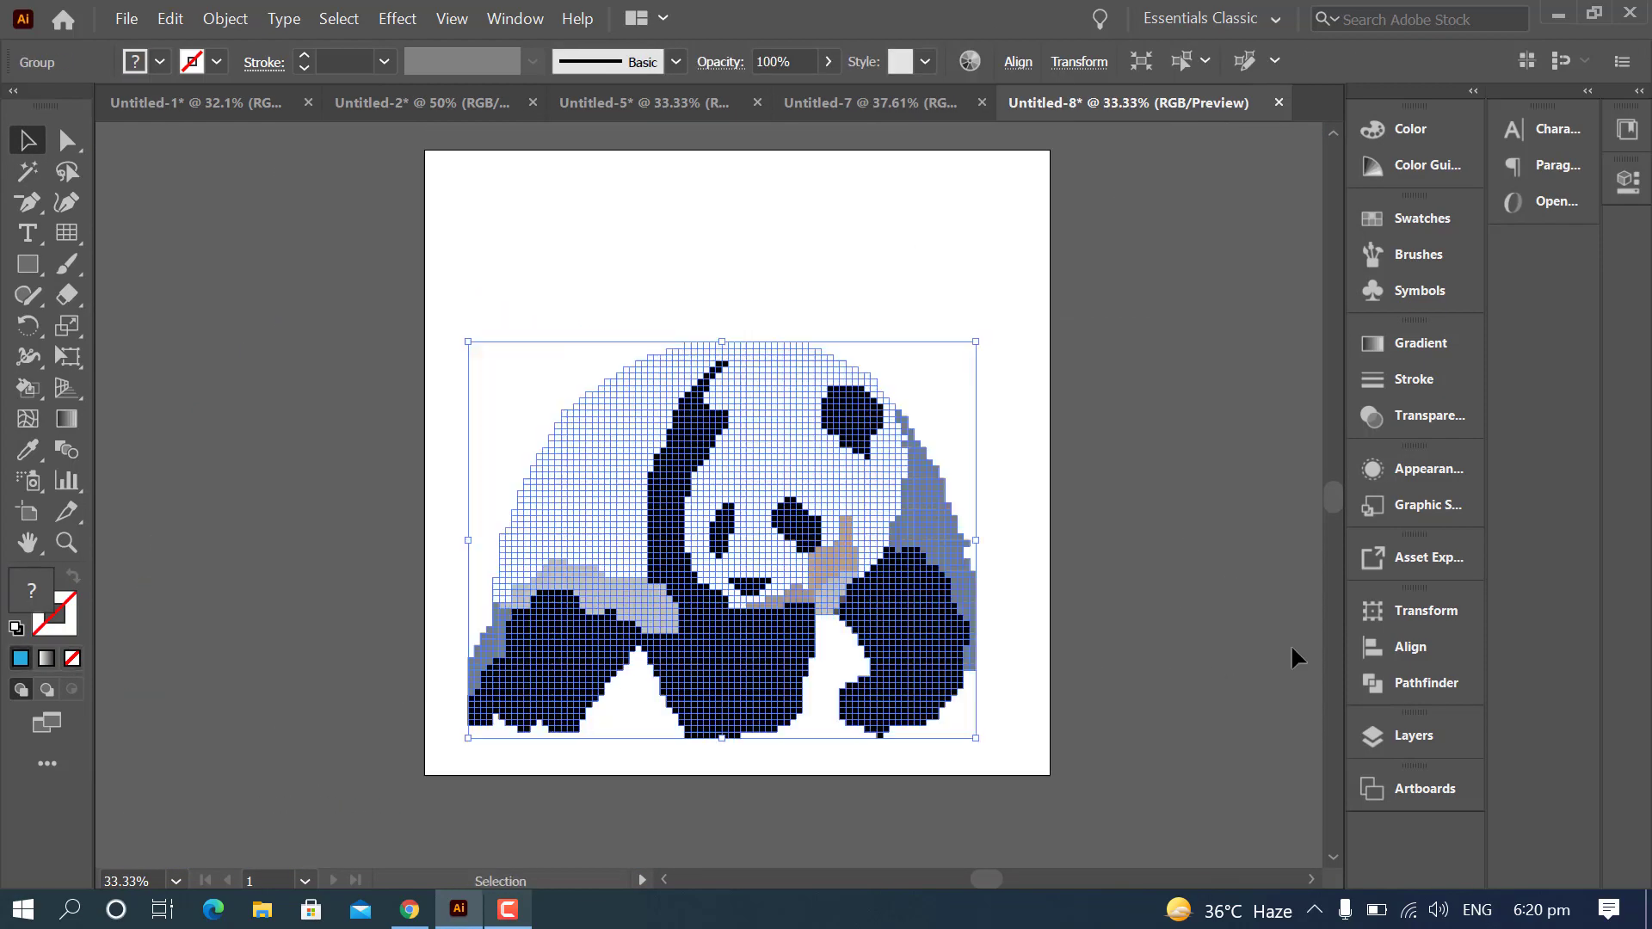
{"action": "left_click", "coordinate": [1291, 643]}
{"action": "left_click_drag", "start_coordinate": [800, 637], "coordinate": [385, 574]}
{"action": "left_click", "coordinate": [1187, 608]}
{"action": "key", "text": "ctrl+z"}
{"action": "left_click", "coordinate": [885, 647]}
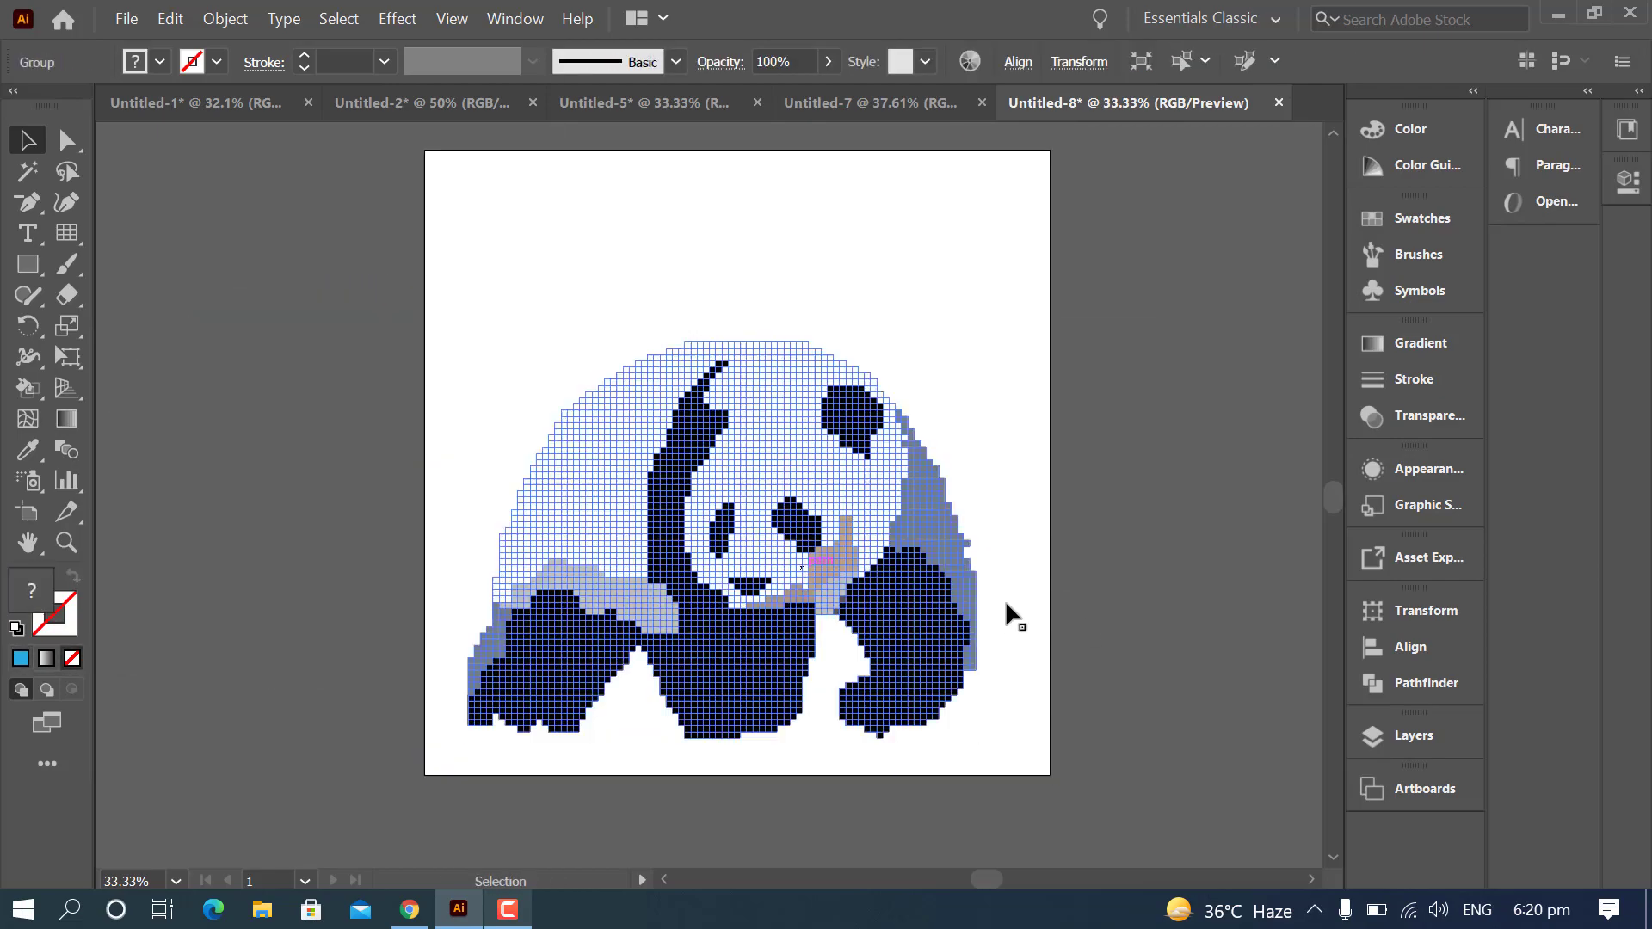
- Undo the Live Paint expansion and try moving the panda left again, reverting the moves
{"action": "key", "text": "ctrl+z"}
{"action": "key", "text": "ctrl+z"}
{"action": "key", "text": "ctrl+z"}
{"action": "left_click", "coordinate": [1157, 646]}
{"action": "mouse_move", "coordinate": [903, 630]}
{"action": "left_mouse_down"}
{"action": "mouse_move", "coordinate": [350, 609]}
{"action": "mouse_move", "coordinate": [352, 591]}
{"action": "left_mouse_up"}
{"action": "left_click", "coordinate": [1088, 688]}
{"action": "key", "text": "ctrl+z"}
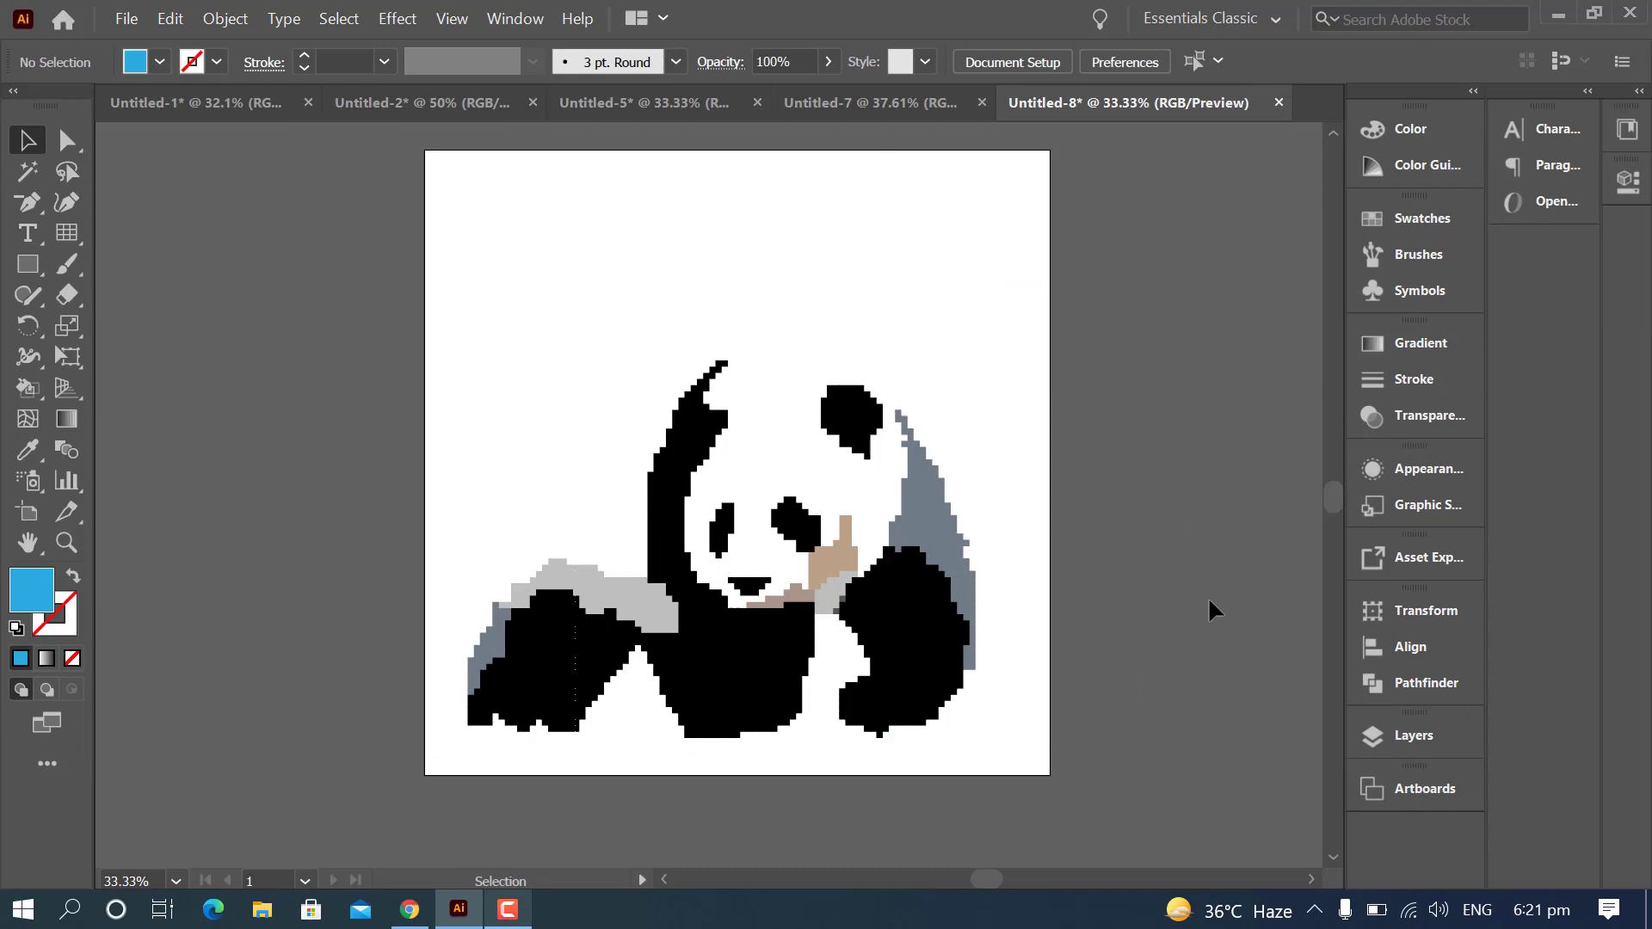
{"action": "left_click_drag", "start_coordinate": [957, 657], "coordinate": [650, 629]}
{"action": "key", "text": "ctrl+shift+z"}
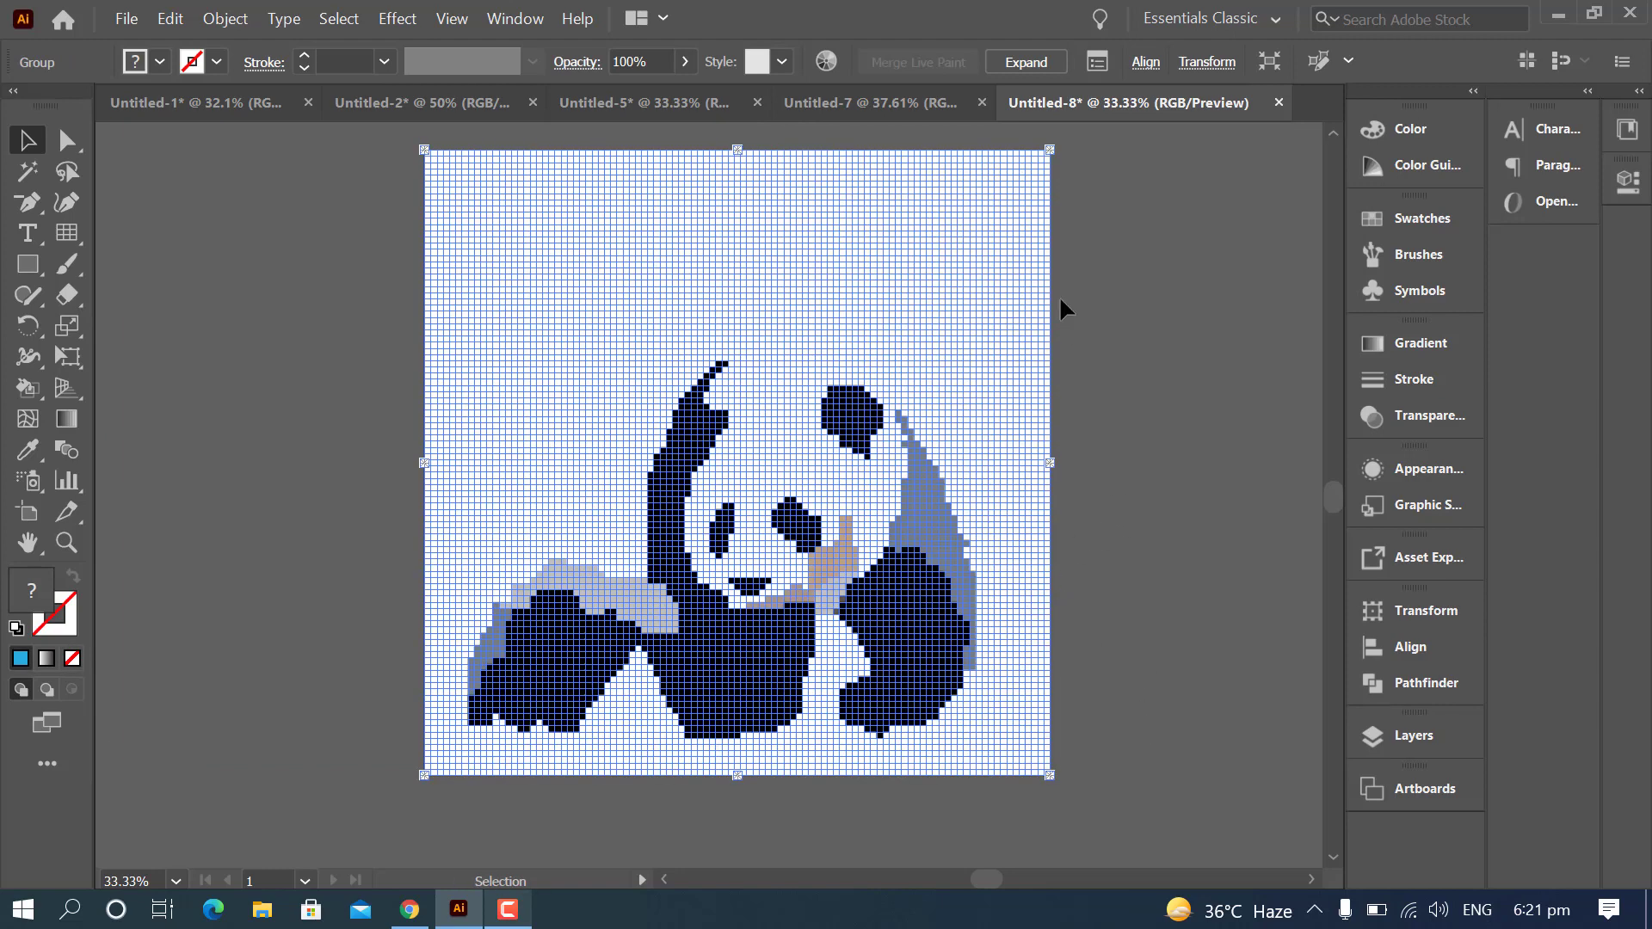
- Select the centred Live Paint group and expand it
{"action": "right_click", "coordinate": [753, 306]}
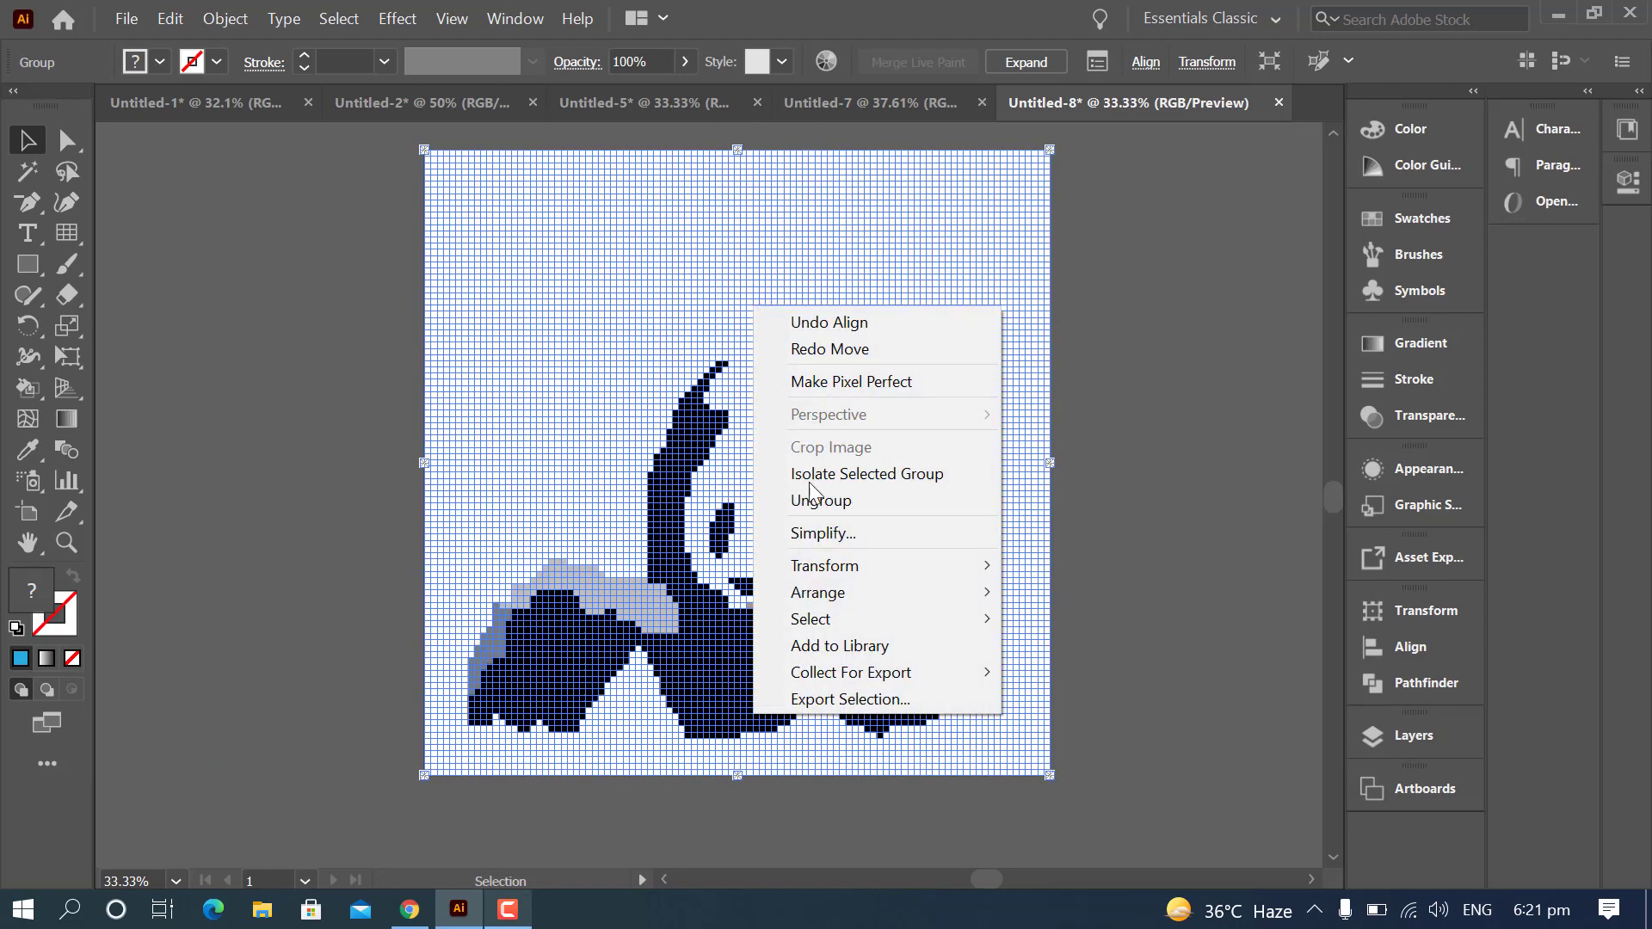
{"action": "left_click", "coordinate": [1175, 555]}
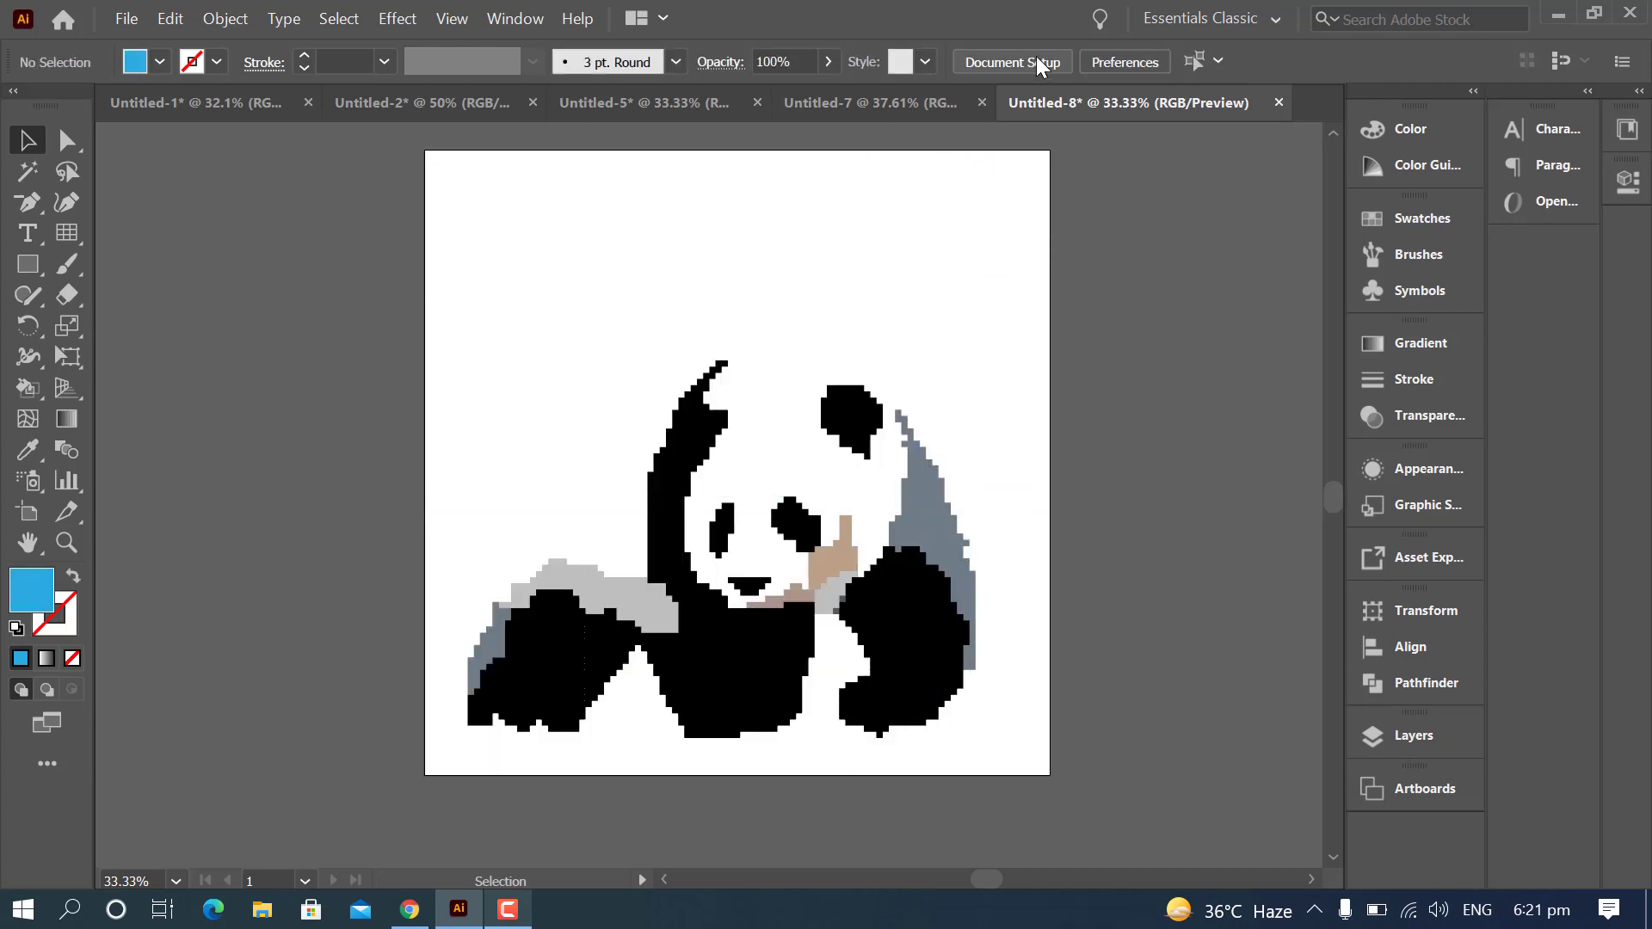
{"action": "left_click", "coordinate": [895, 416]}
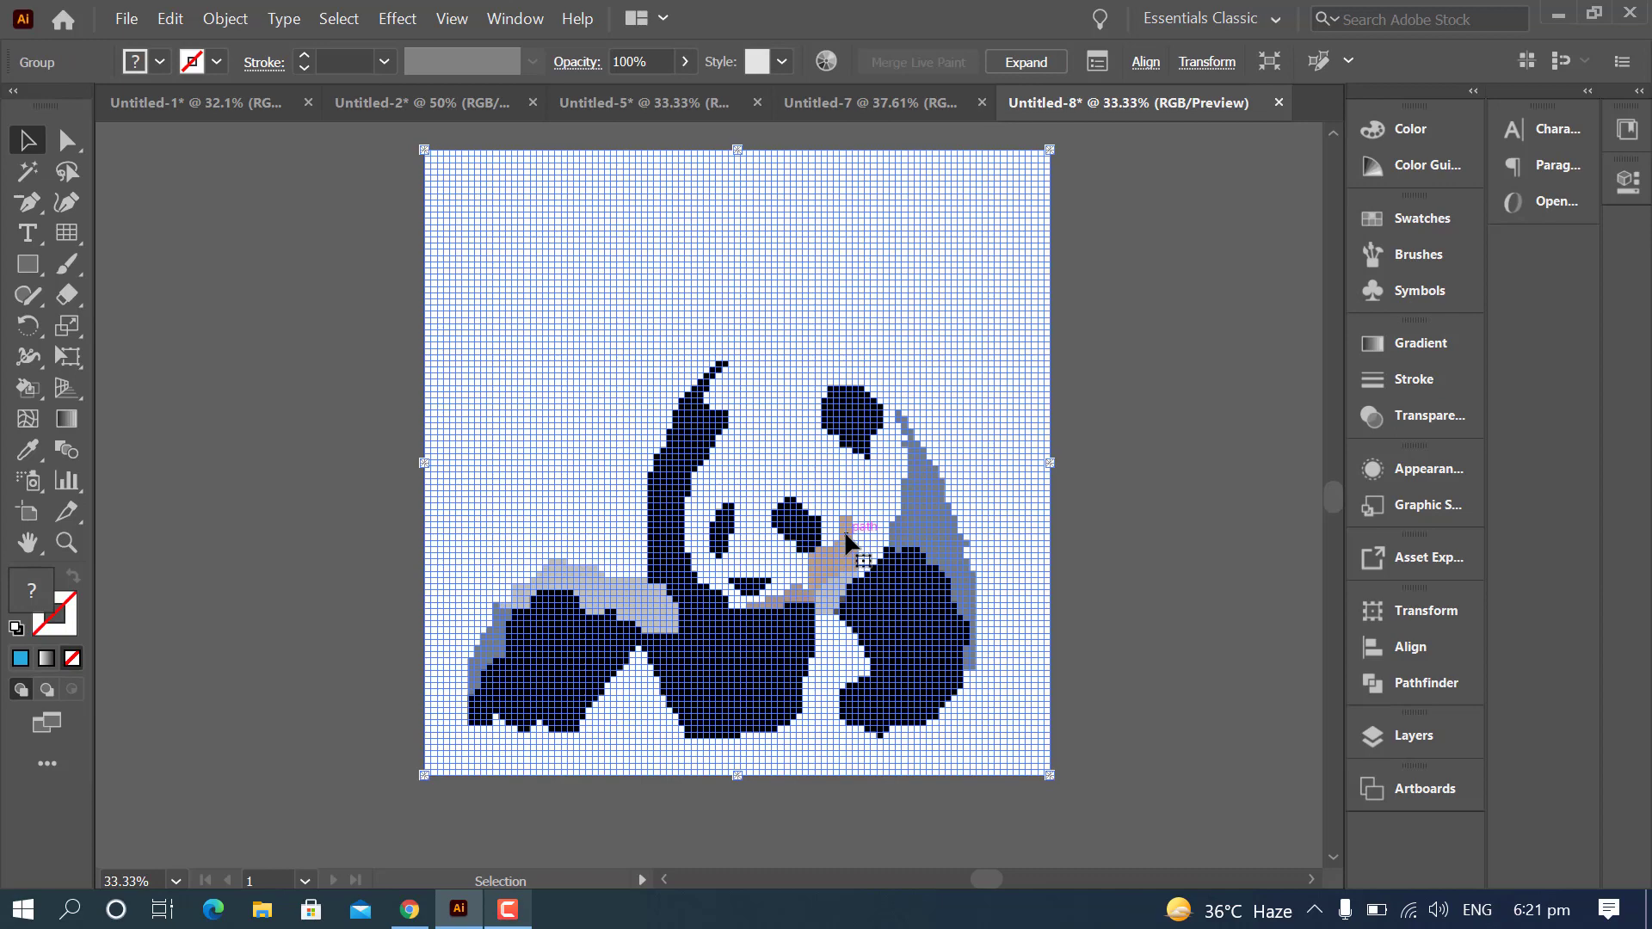
{"action": "left_click", "coordinate": [1026, 62]}
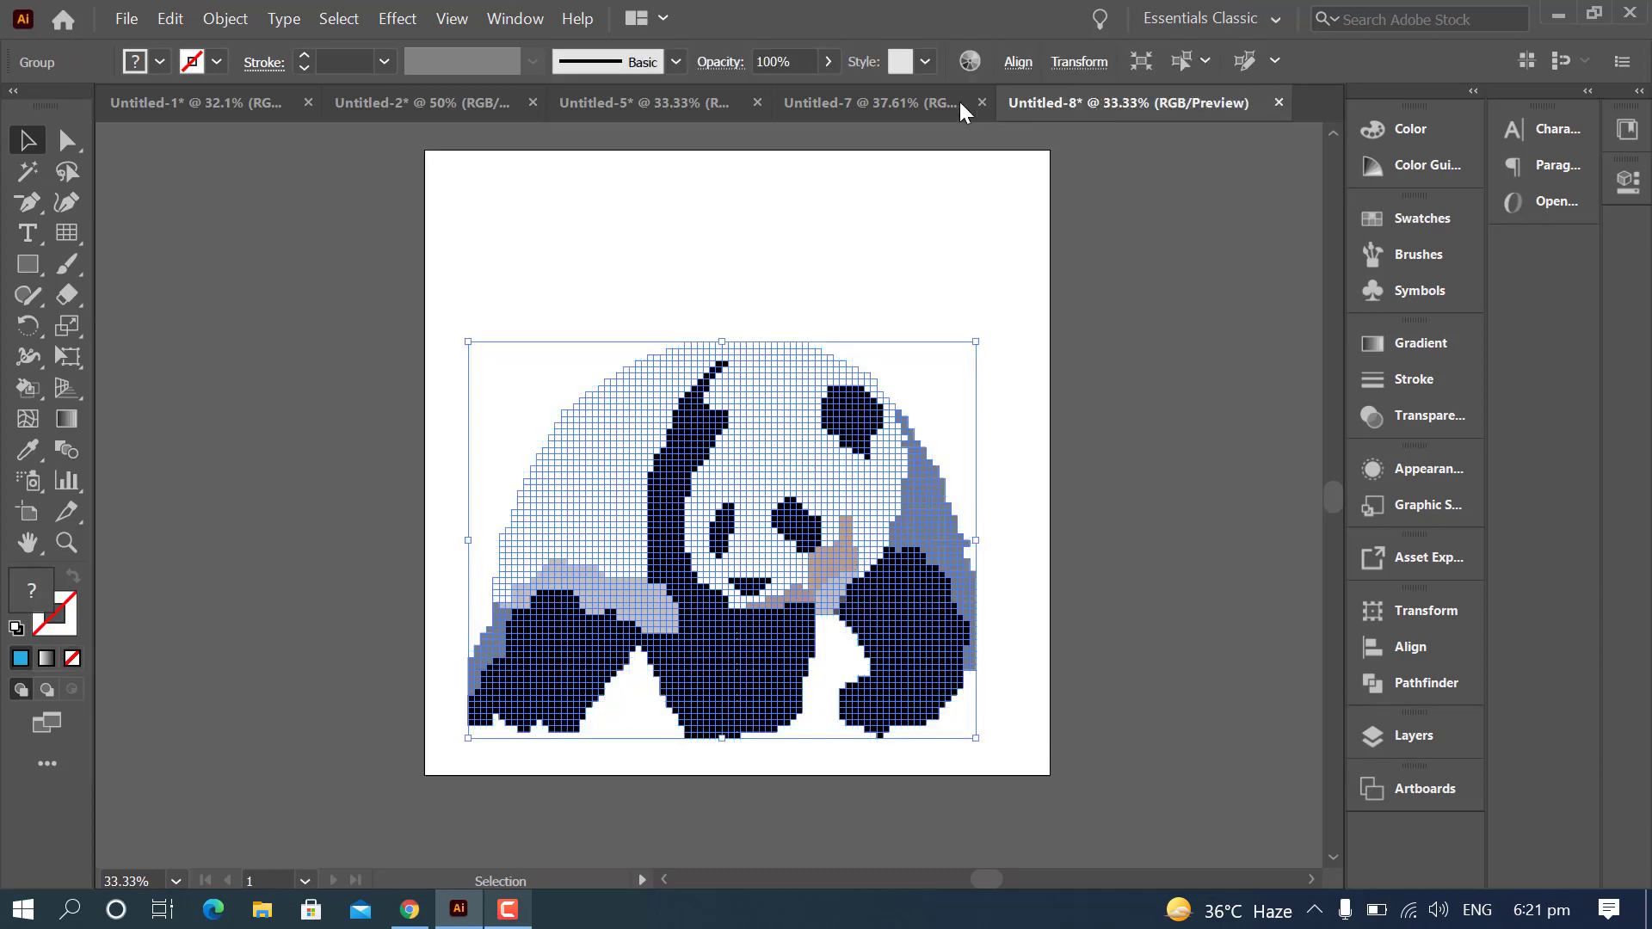
- Move the expanded panda left off the artboard, undo the moves and the expansion, and deselect
{"action": "left_click", "coordinate": [1119, 656]}
{"action": "left_click_drag", "start_coordinate": [816, 615], "coordinate": [441, 572]}
{"action": "left_click", "coordinate": [1128, 717]}
{"action": "left_click_drag", "start_coordinate": [587, 535], "coordinate": [435, 550]}
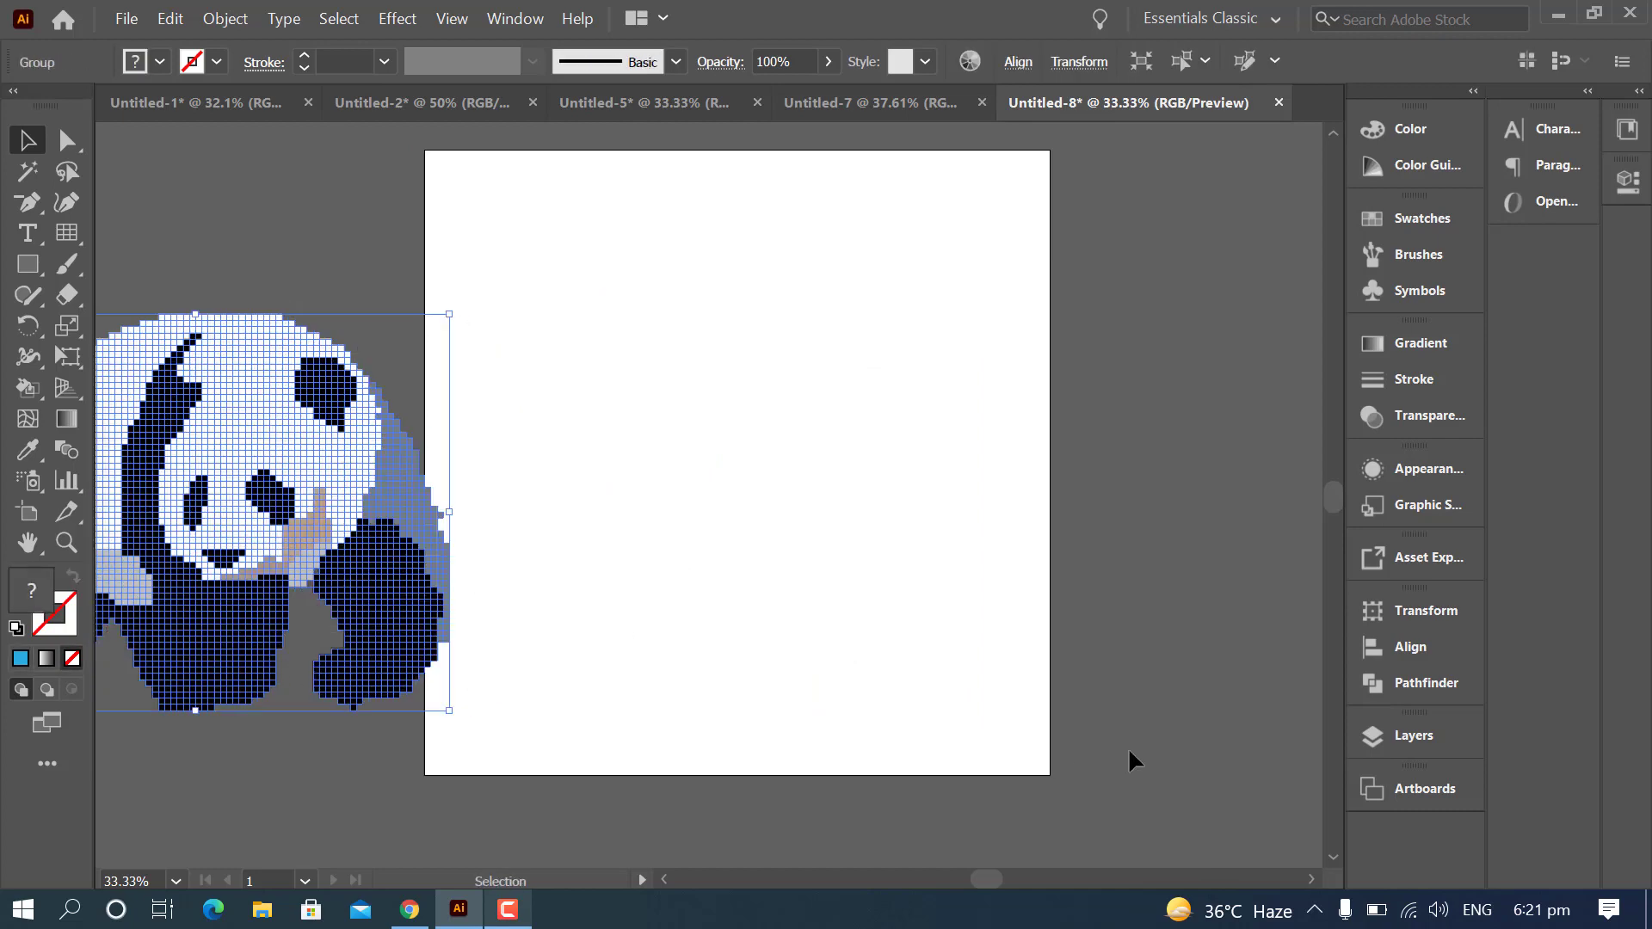
{"action": "key", "text": "ctrl+z"}
{"action": "key", "text": "ctrl+z"}
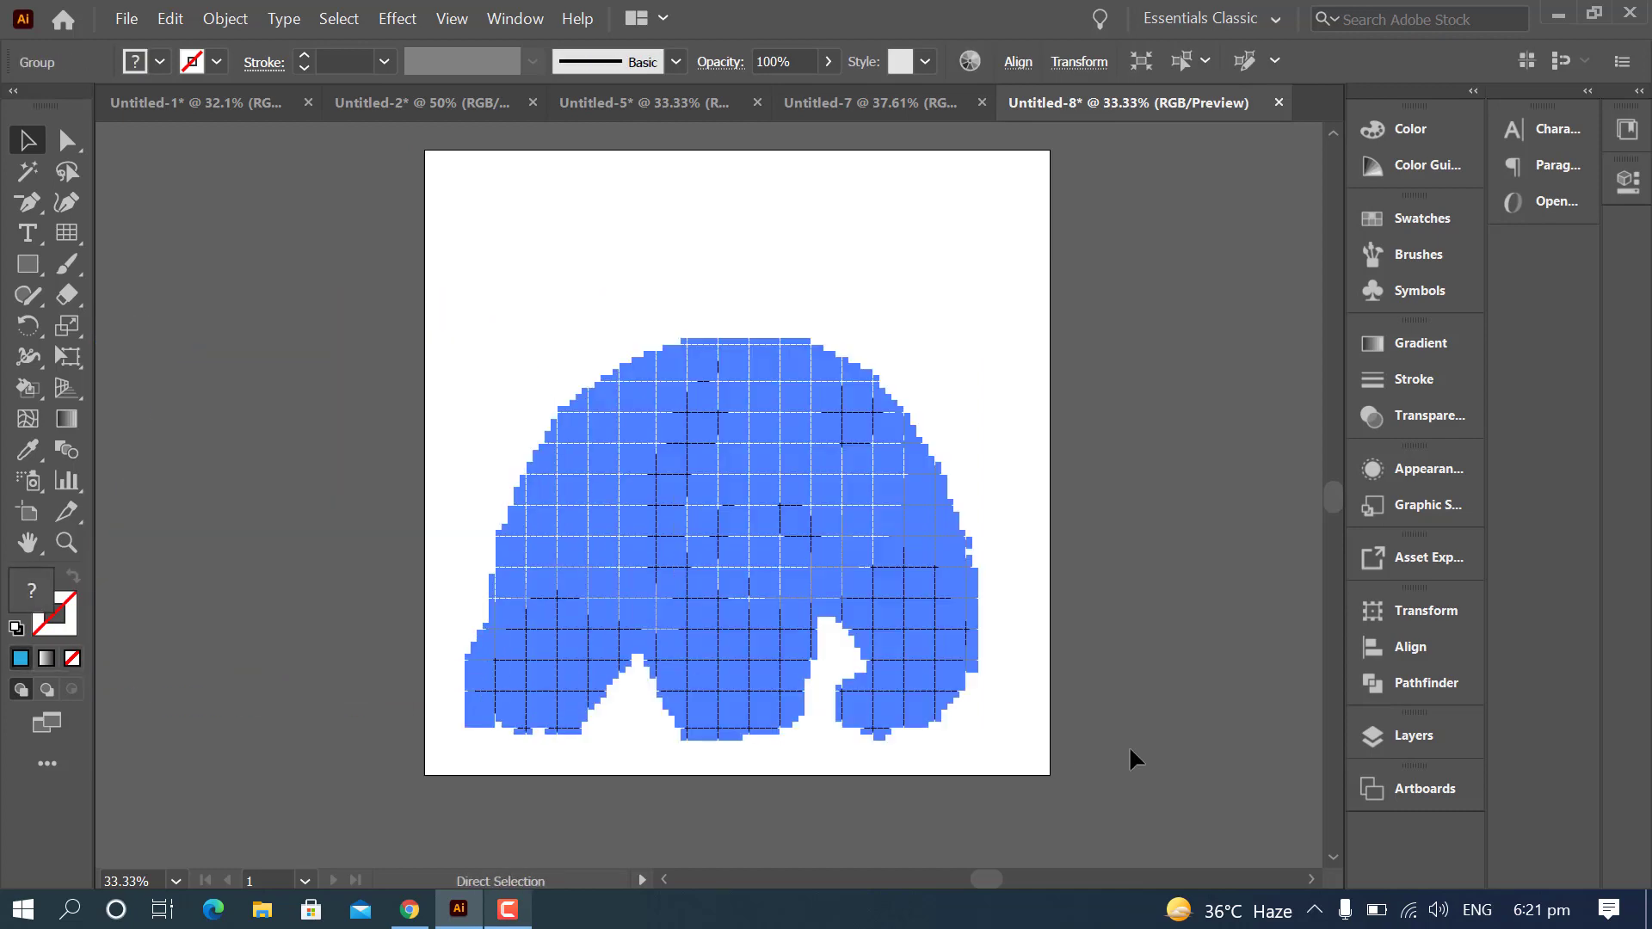
{"action": "key", "text": "ctrl+z"}
{"action": "left_click", "coordinate": [1126, 701]}
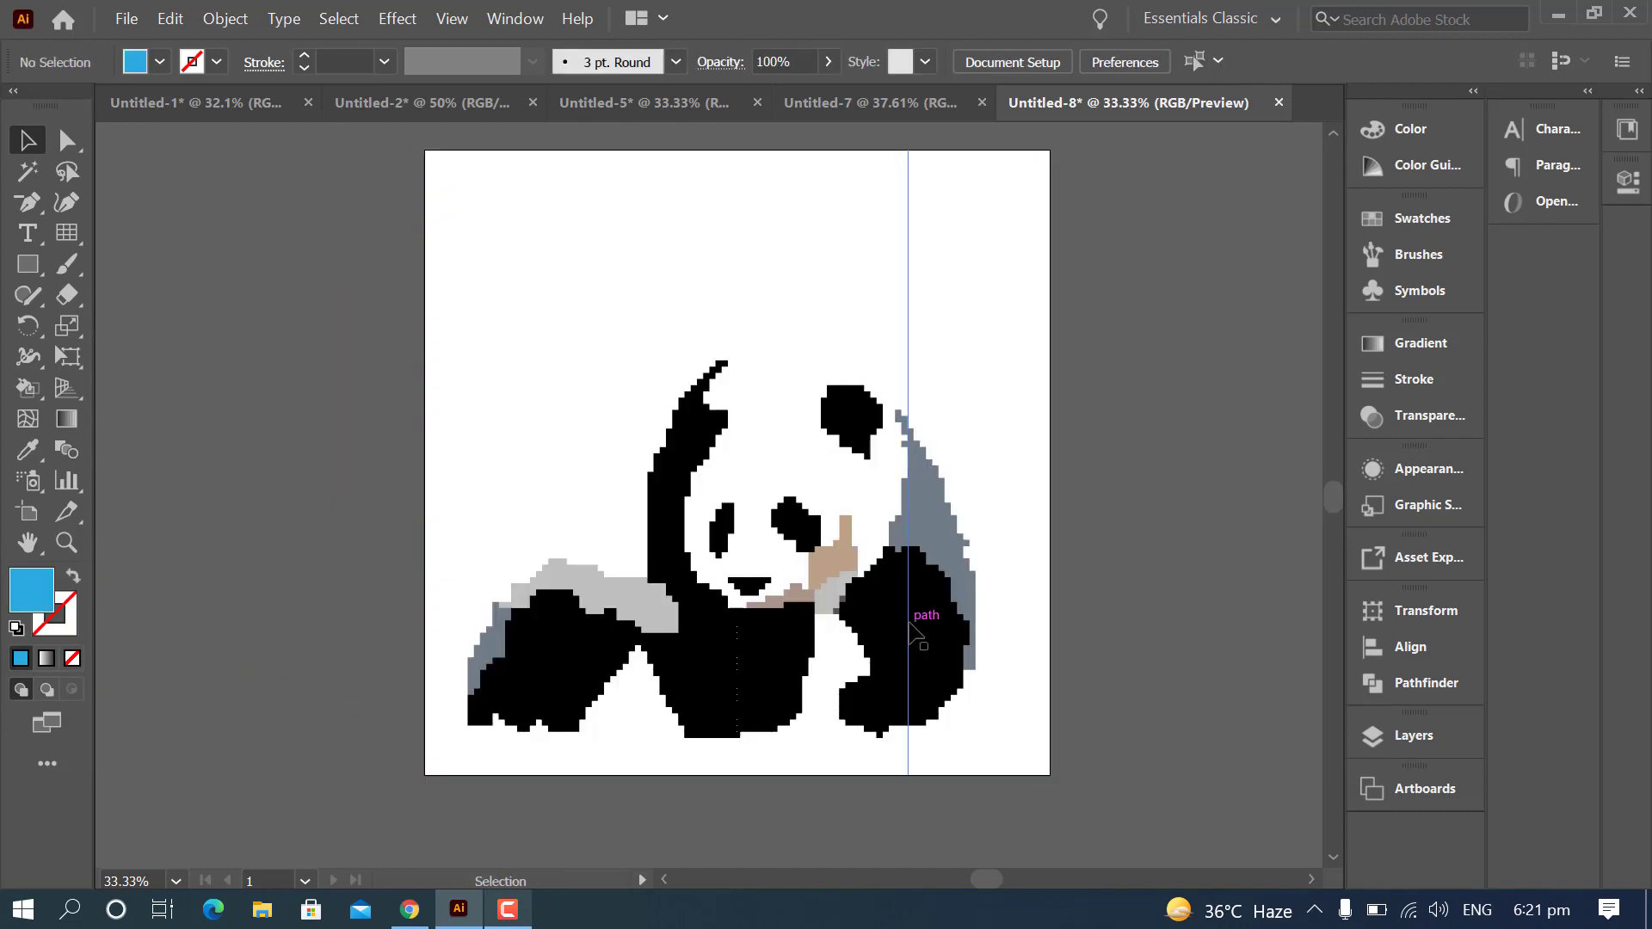
- Select the panda pixel art group and ungroup it
{"action": "left_click", "coordinate": [912, 631]}
{"action": "right_click", "coordinate": [888, 470]}
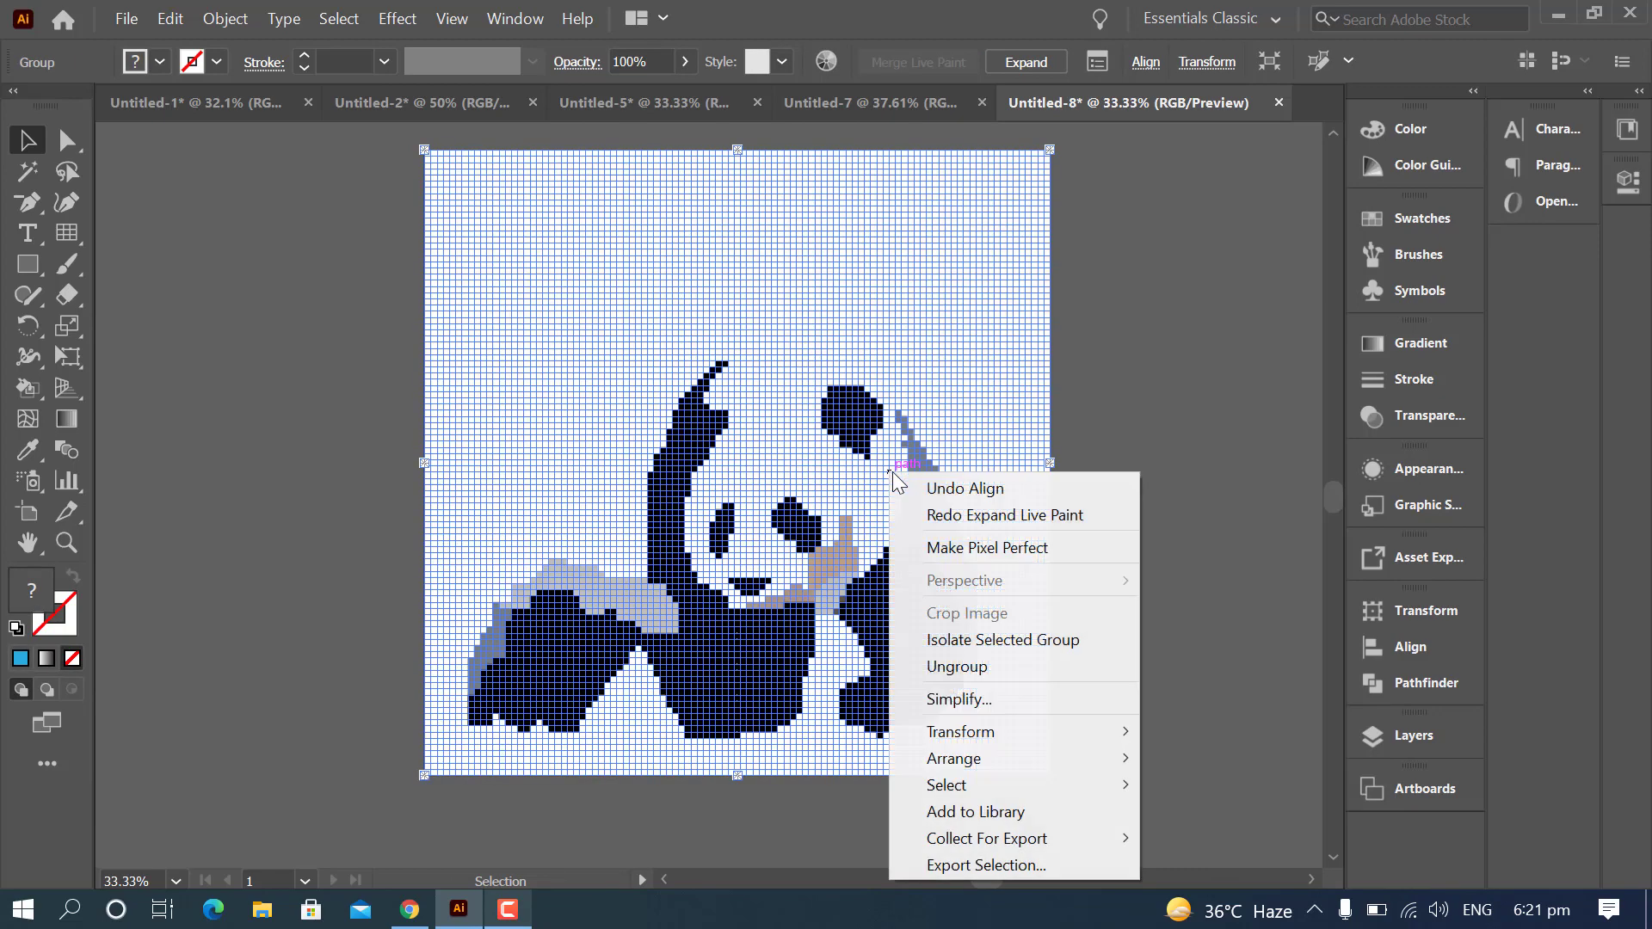
{"action": "left_click", "coordinate": [986, 669]}
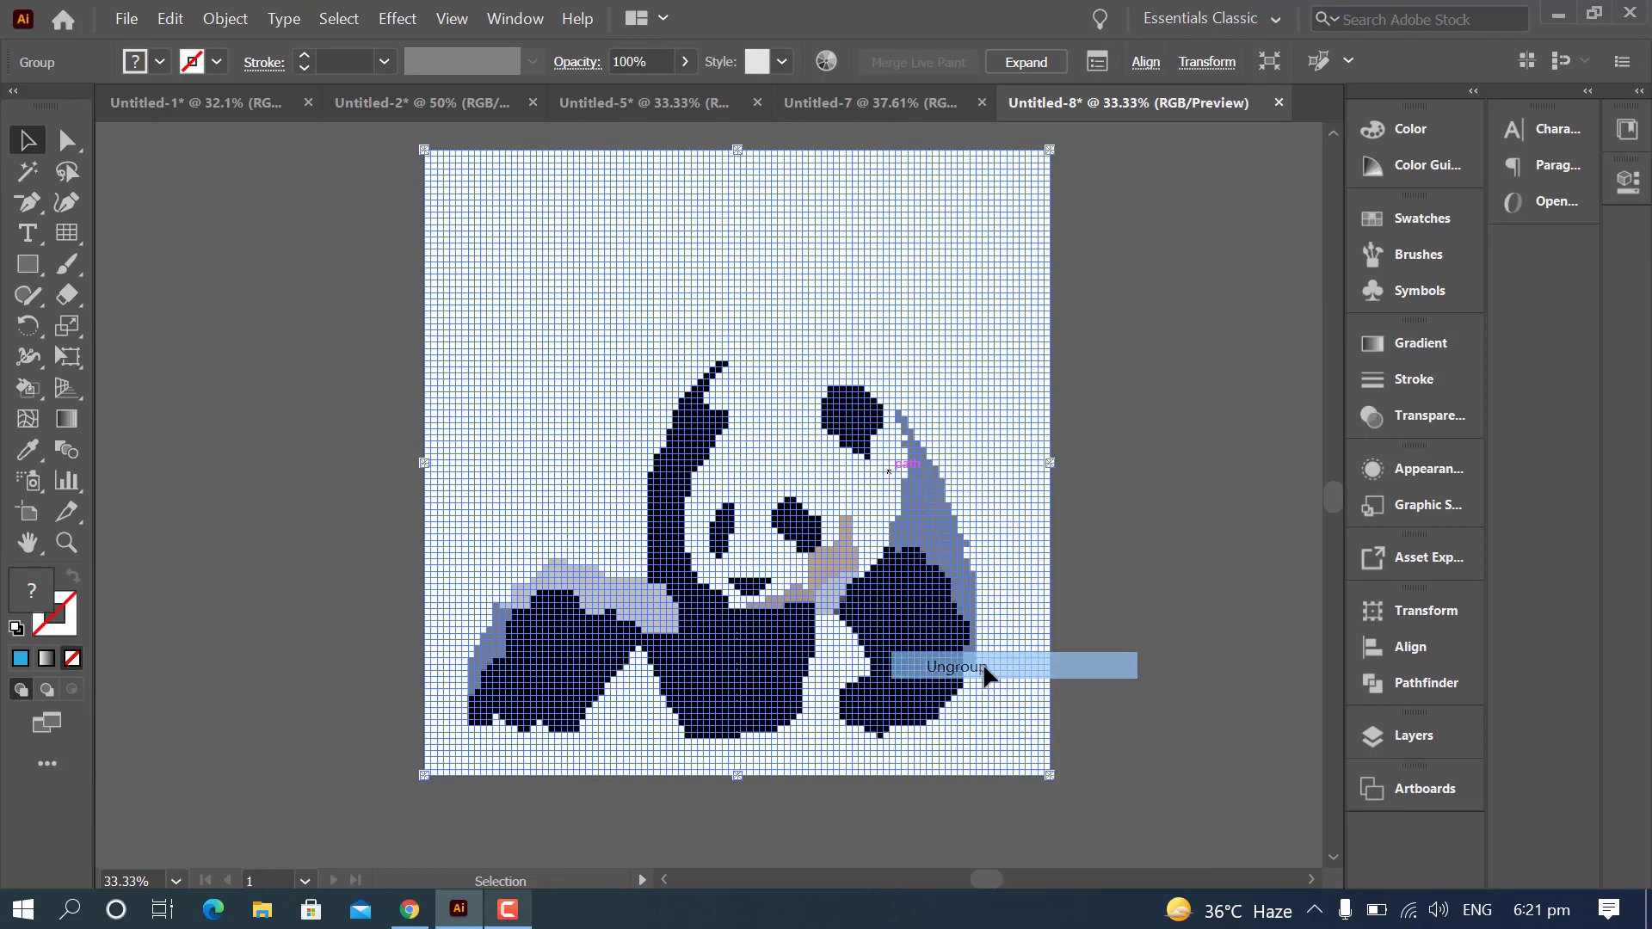
- Expand the panda's Live Paint group into separate artwork and deselect it
{"action": "left_click", "coordinate": [230, 26]}
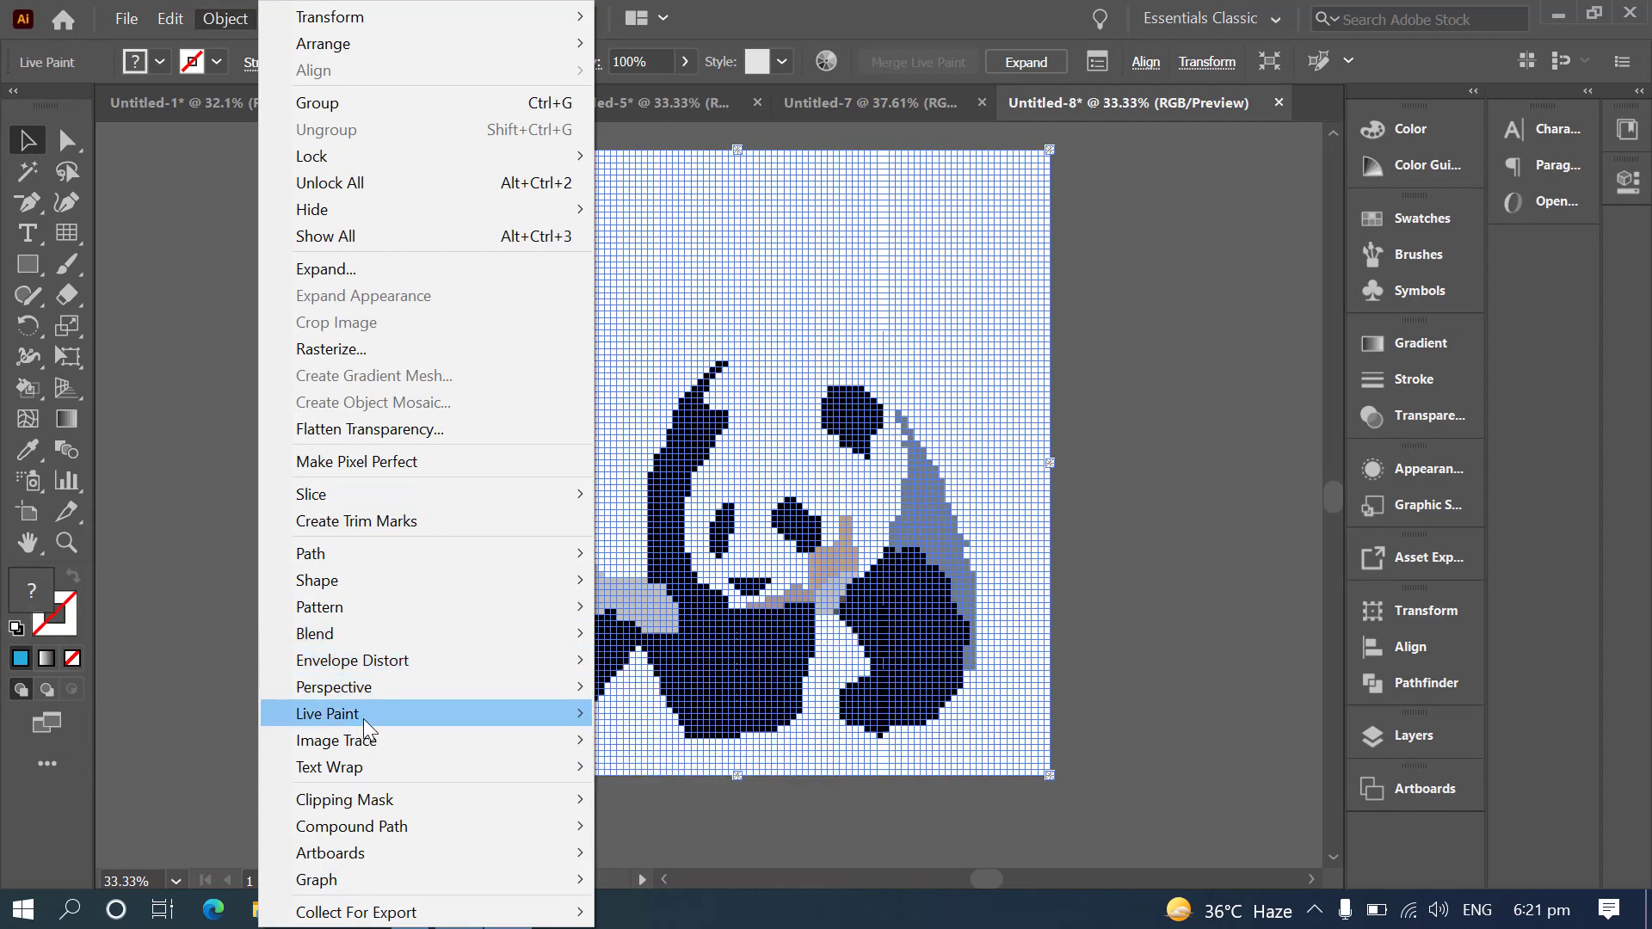
{"action": "mouse_move", "coordinate": [363, 719]}
{"action": "left_click", "coordinate": [656, 832]}
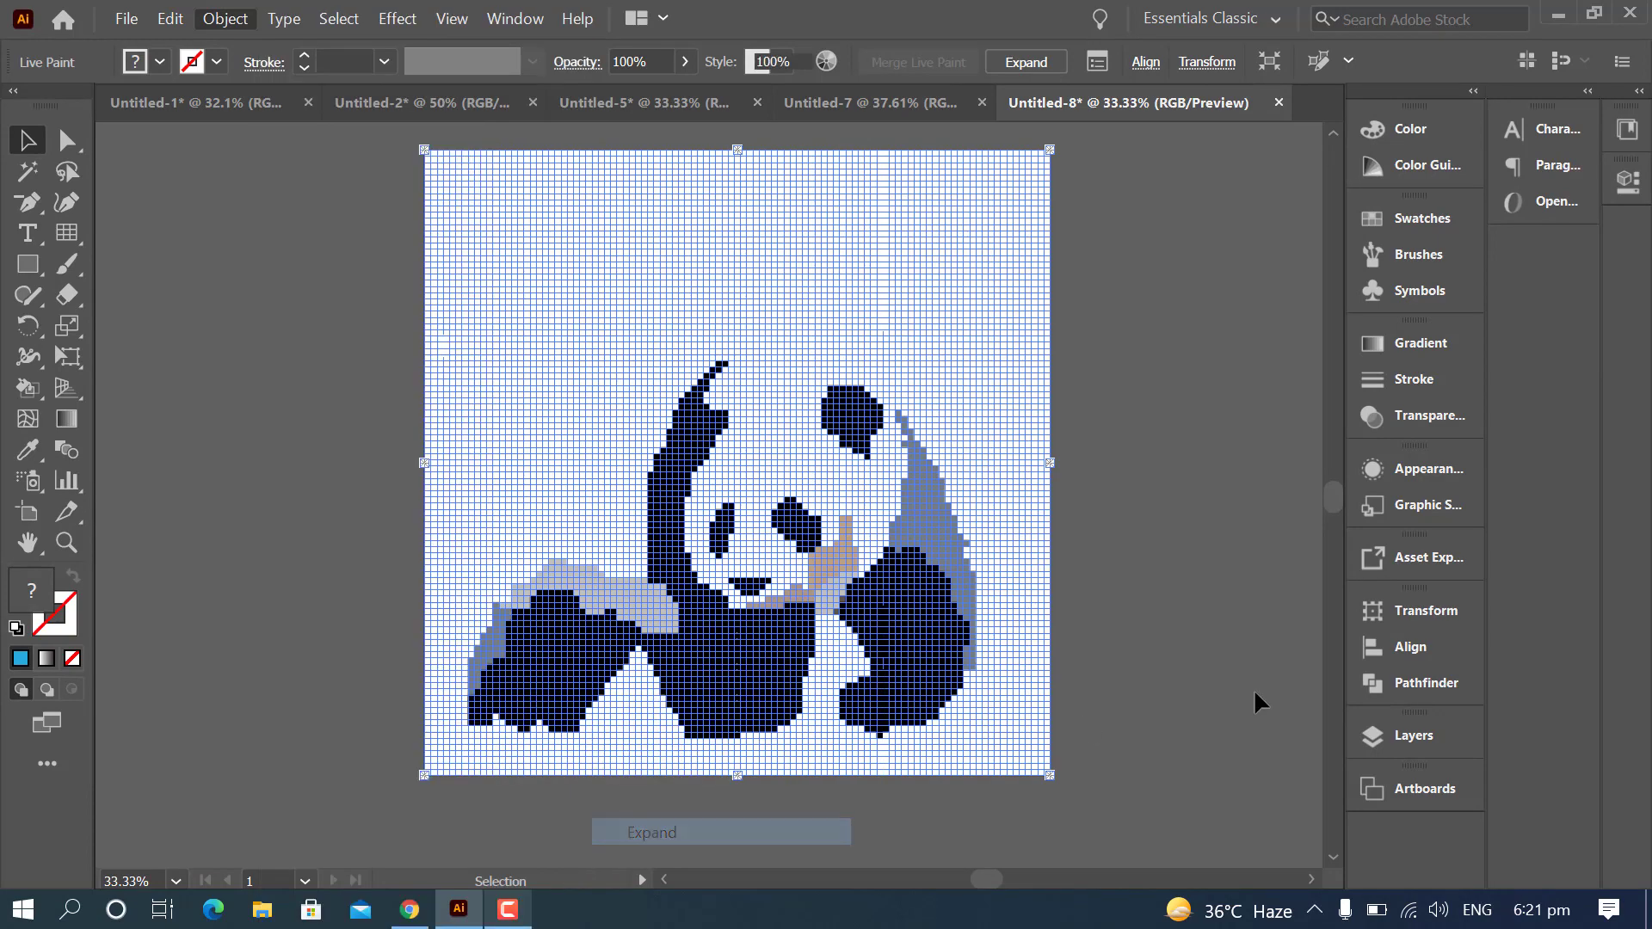
{"action": "left_click", "coordinate": [1181, 708]}
- Try moving the expanded panda left off the artboard, and undo the move
{"action": "left_click_drag", "start_coordinate": [736, 509], "coordinate": [229, 444]}
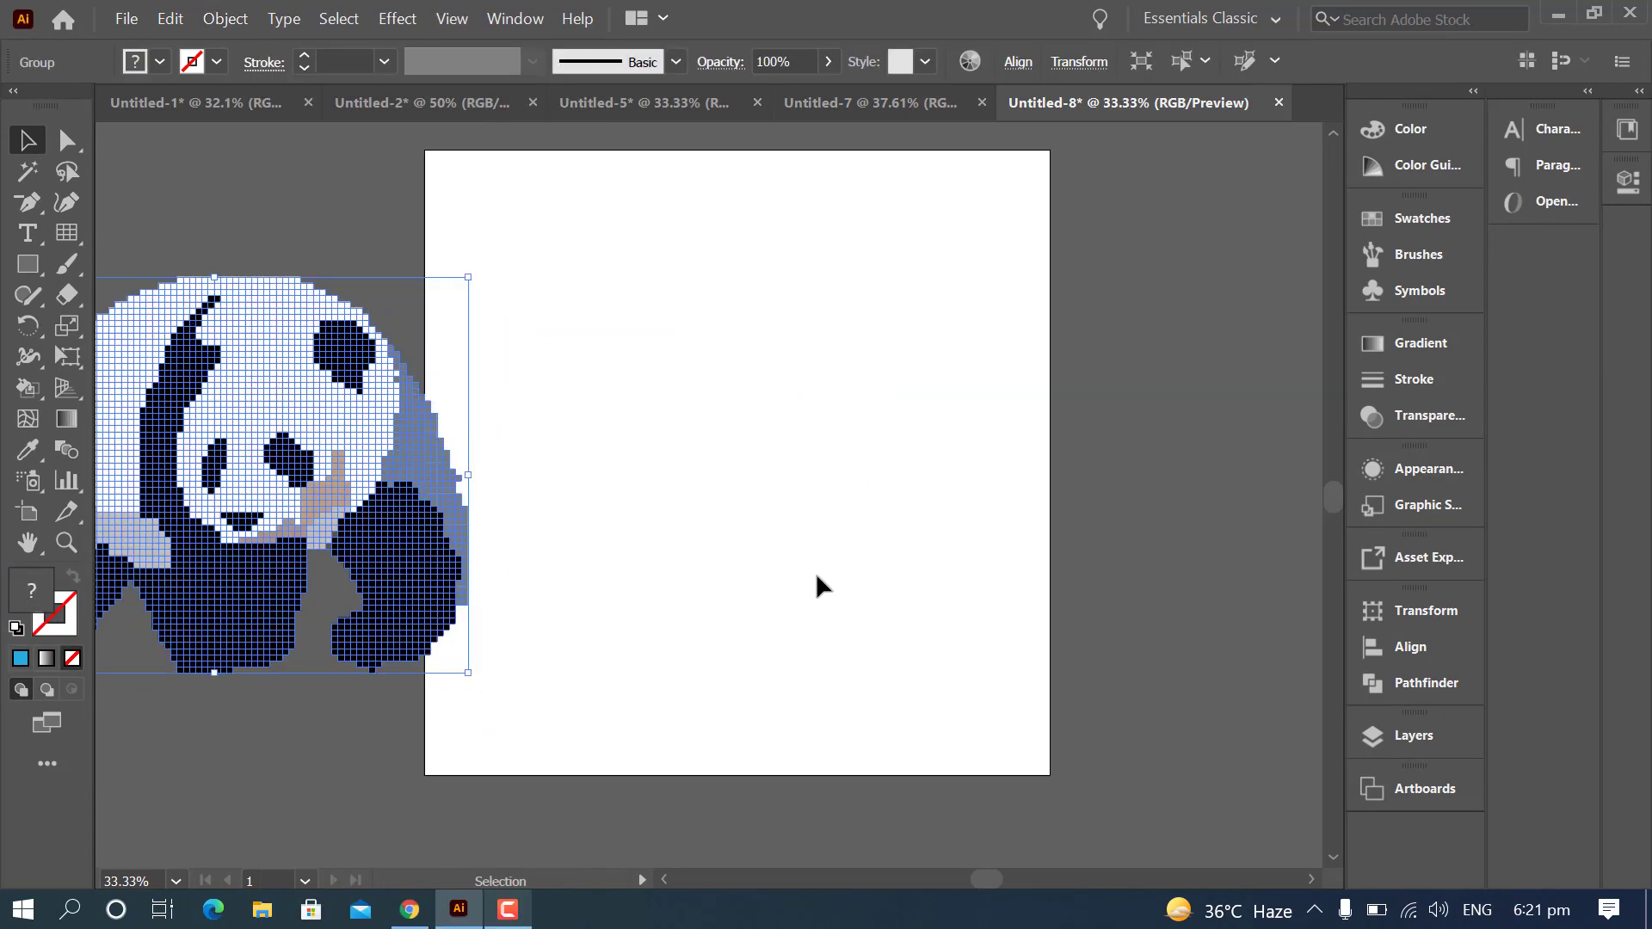
{"action": "scroll", "coordinate": [816, 571], "scroll_direction": "down", "scroll_amount": 1}
{"action": "key", "text": "ctrl+z"}
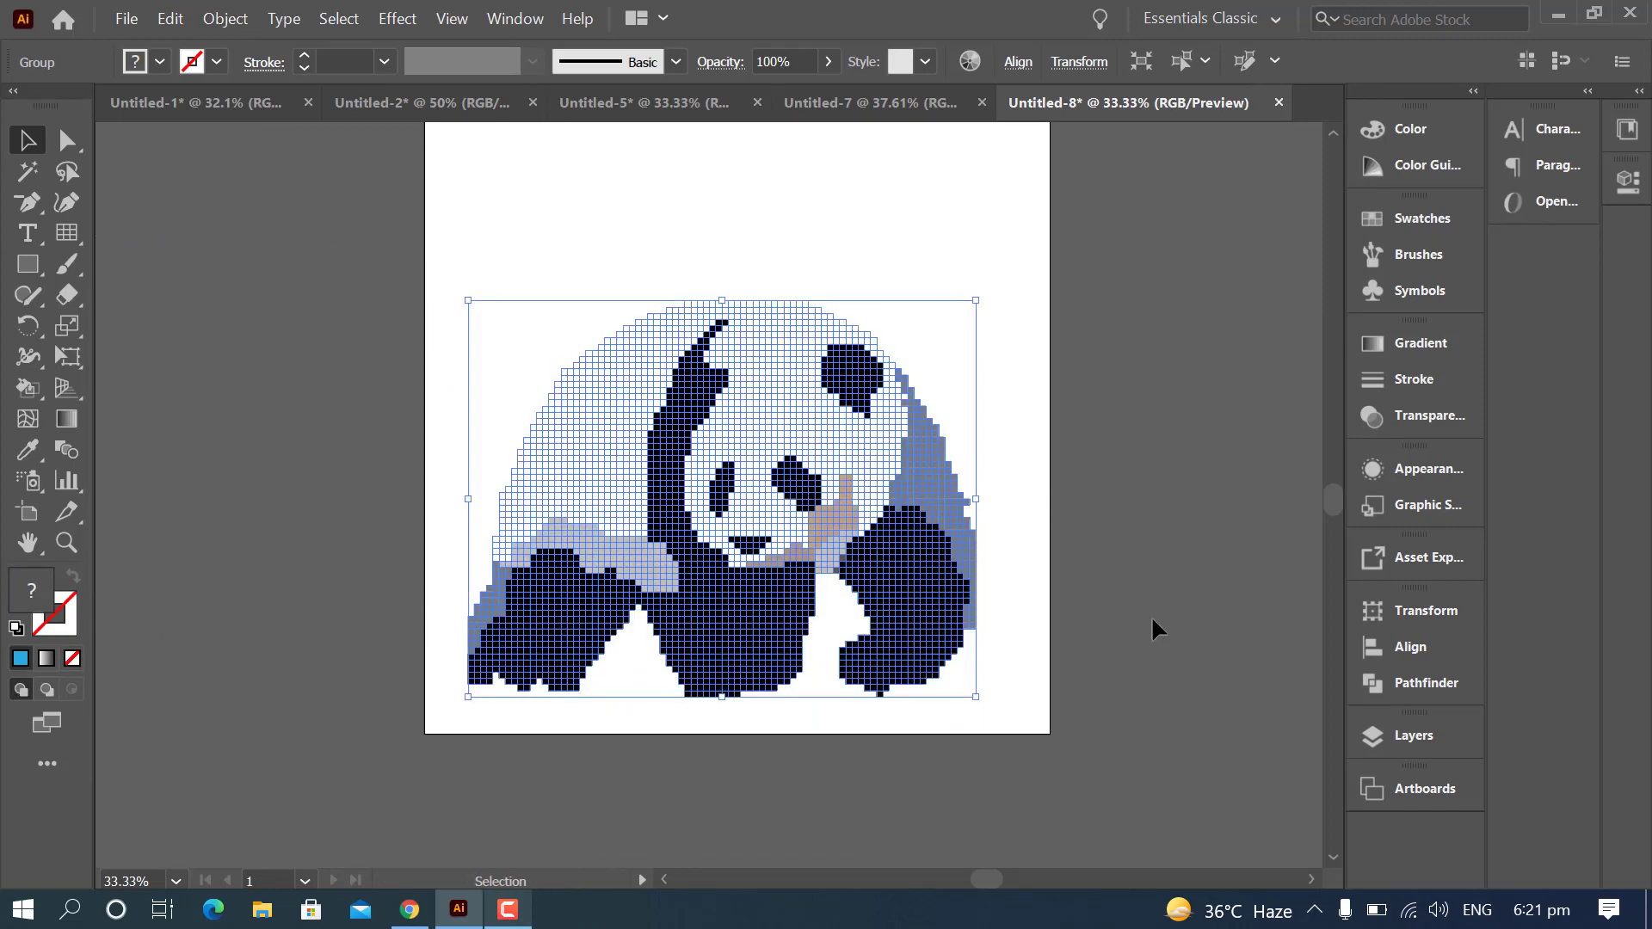
{"action": "key", "text": "ctrl+z"}
{"action": "scroll", "coordinate": [1155, 639], "scroll_direction": "up", "scroll_amount": 1}
- Align the panda group to the artboard's horizontal and vertical centre, deselect it and select it again
{"action": "left_click", "coordinate": [786, 667]}
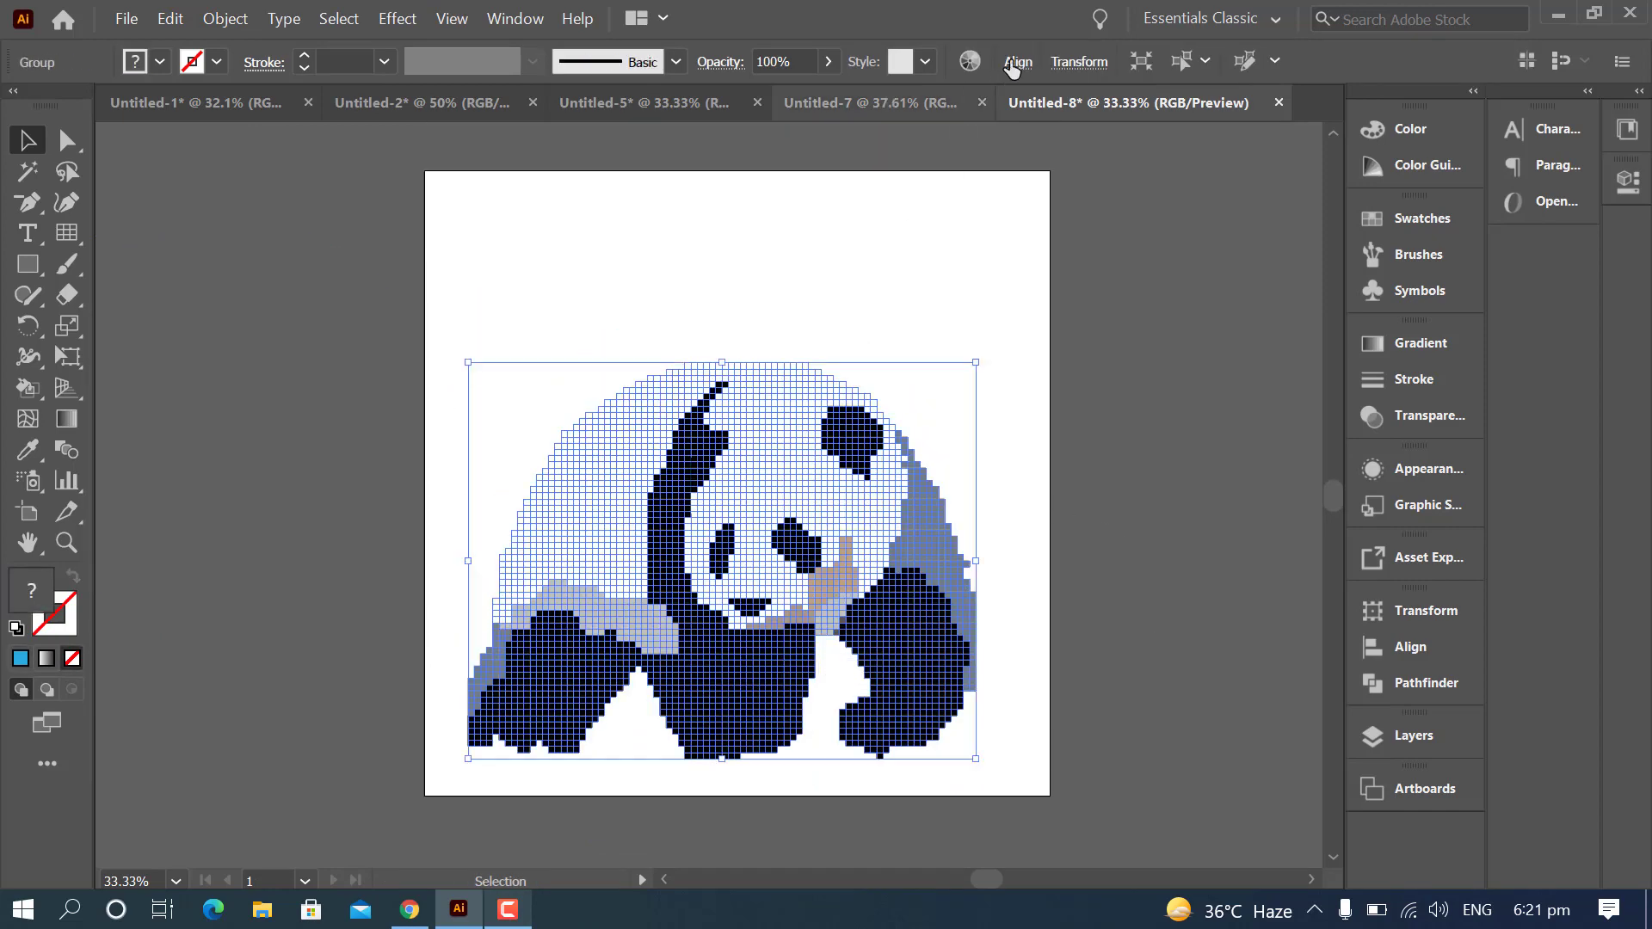
{"action": "left_click", "coordinate": [1016, 62]}
{"action": "left_click", "coordinate": [802, 134]}
{"action": "left_click", "coordinate": [962, 134]}
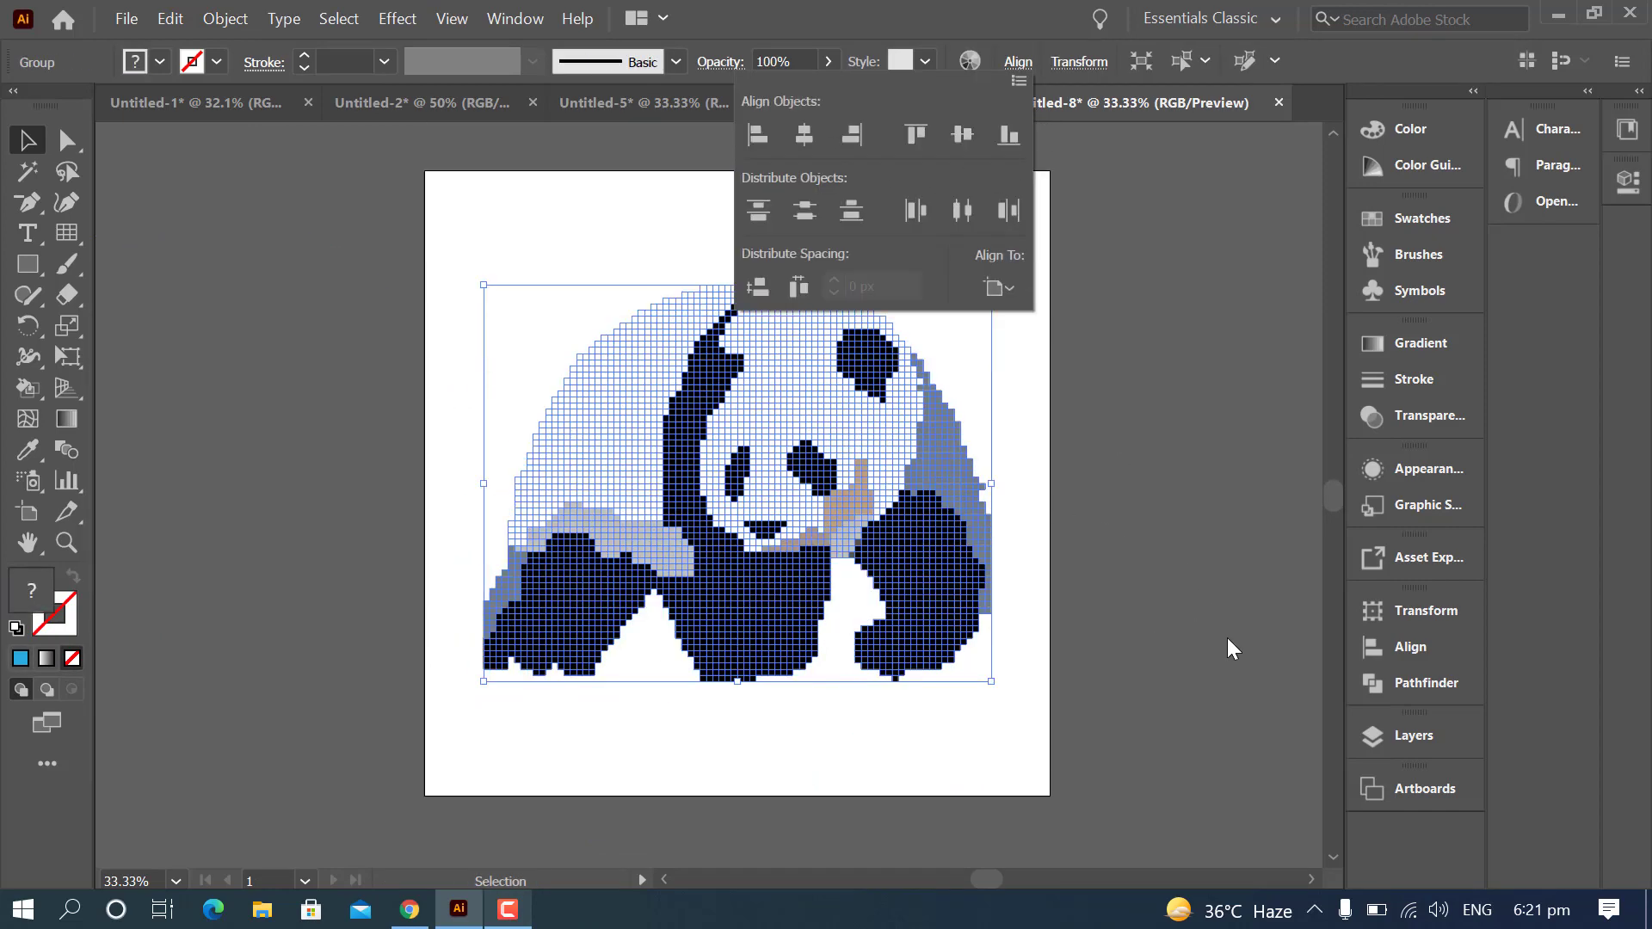
{"action": "left_click", "coordinate": [1141, 606]}
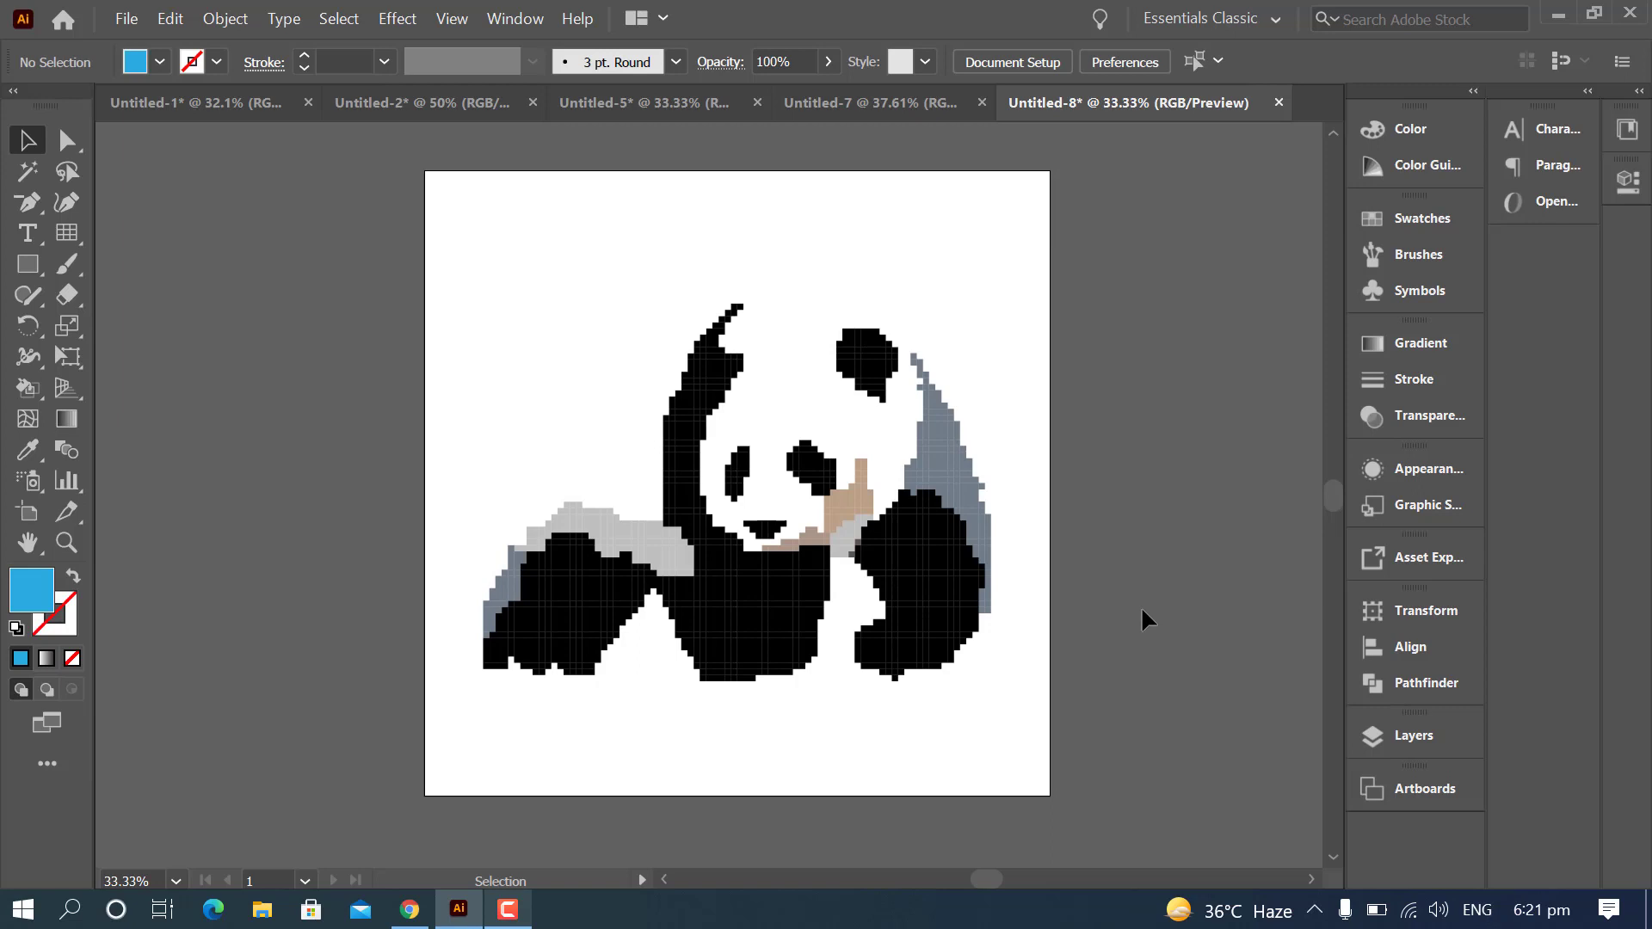
{"action": "left_click", "coordinate": [829, 595]}
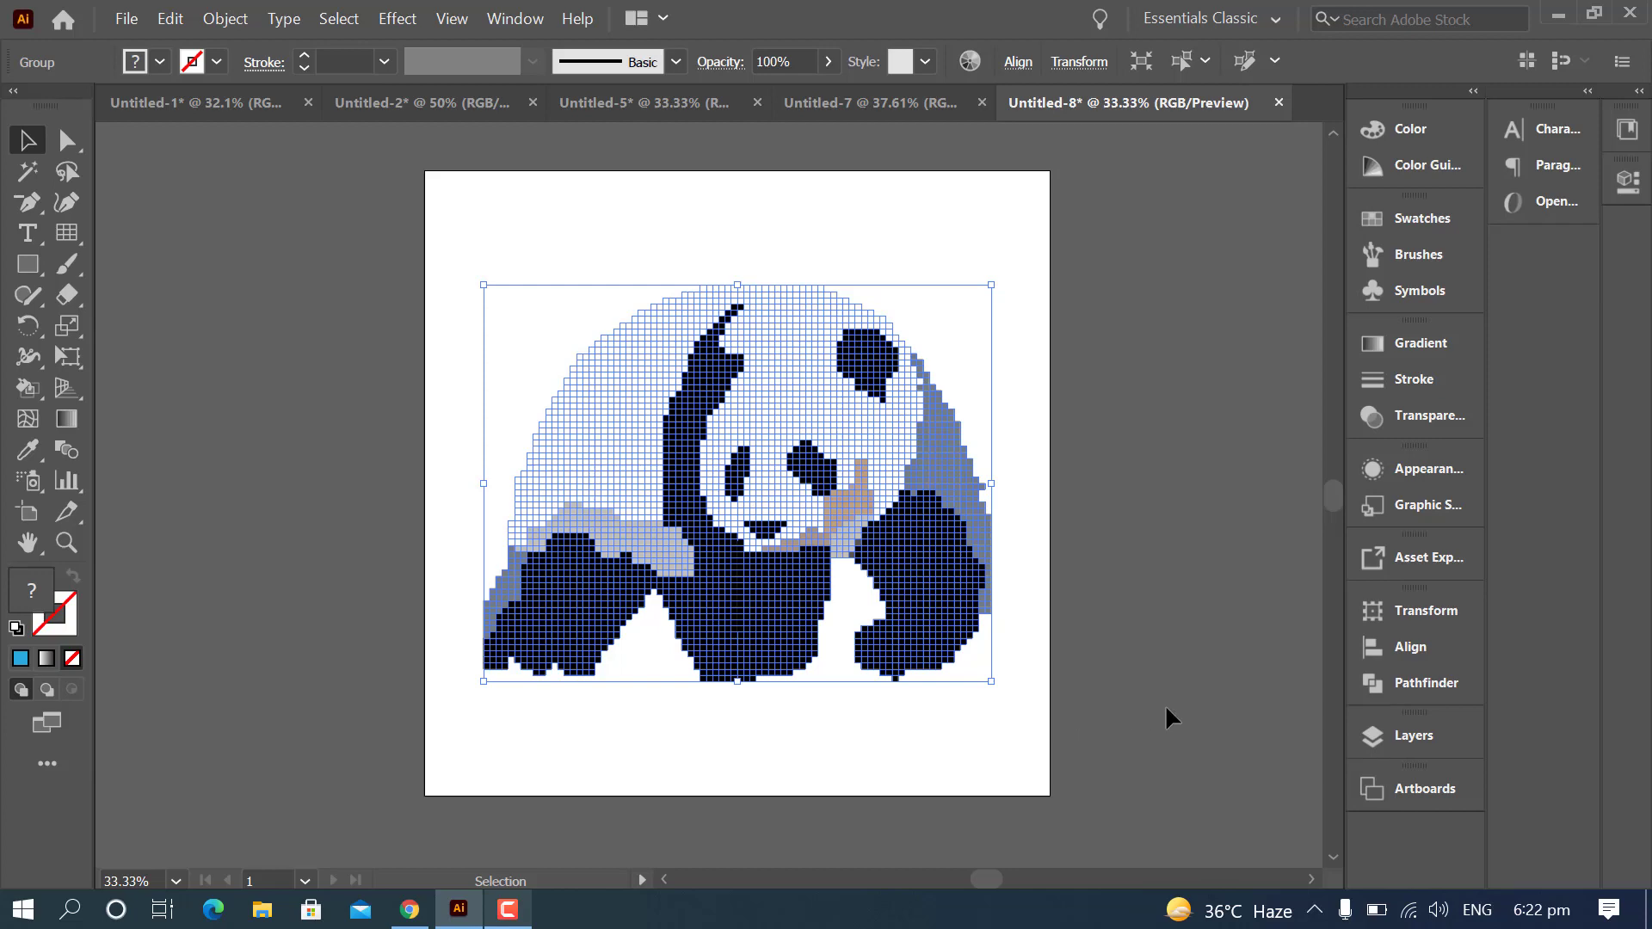